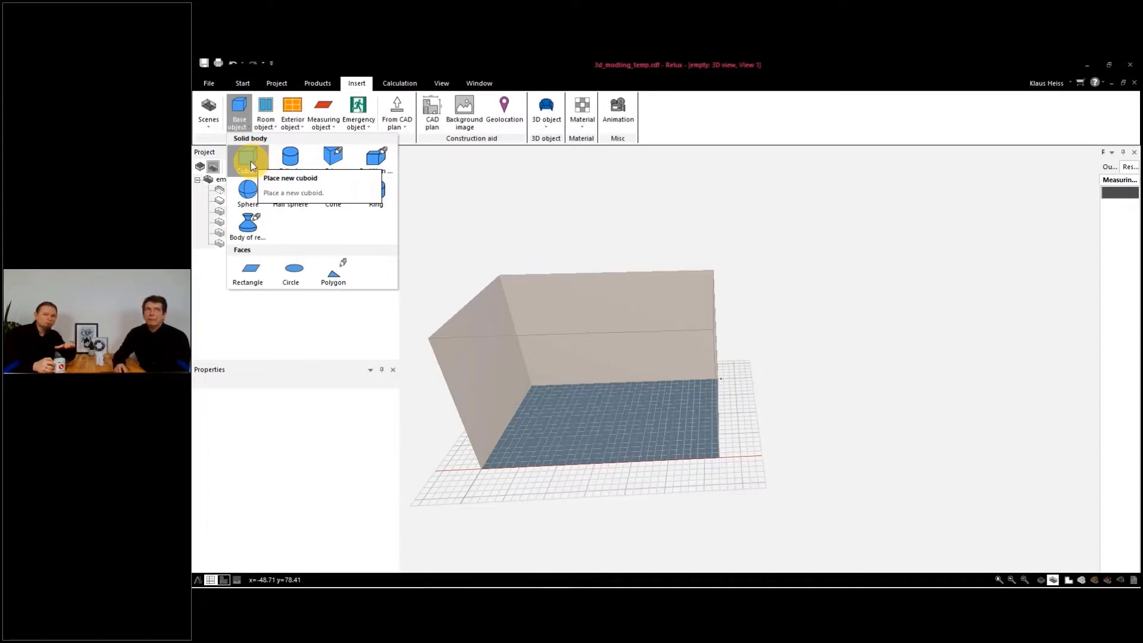
Place a cuboid on the room floor at X 2 m, Y 3 m.
left_click(250, 165)
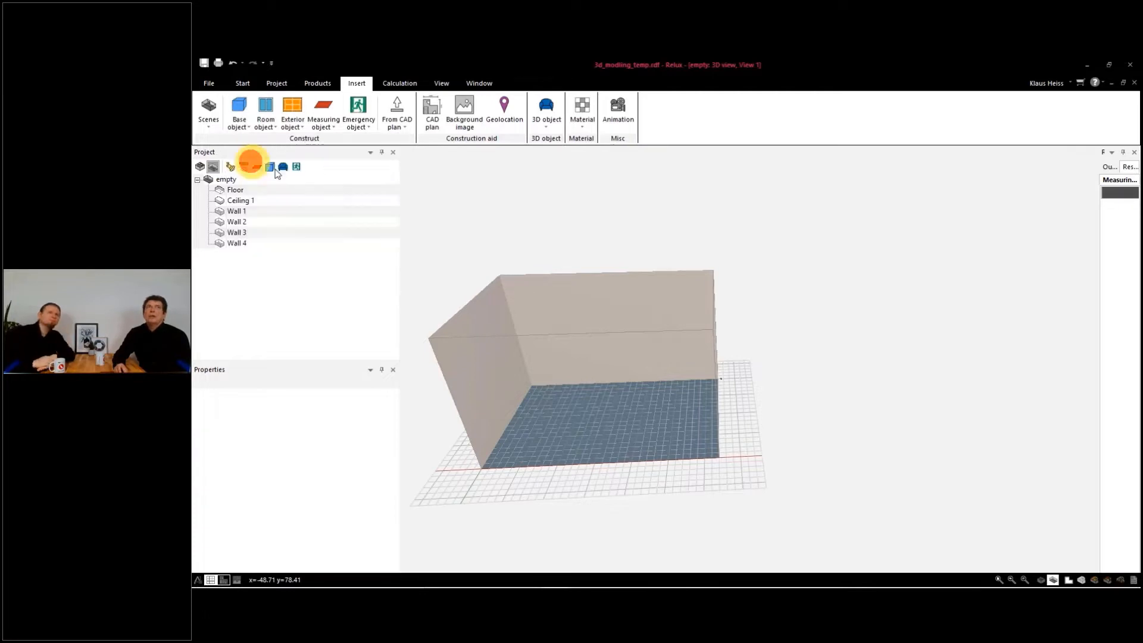
left_click(528, 439)
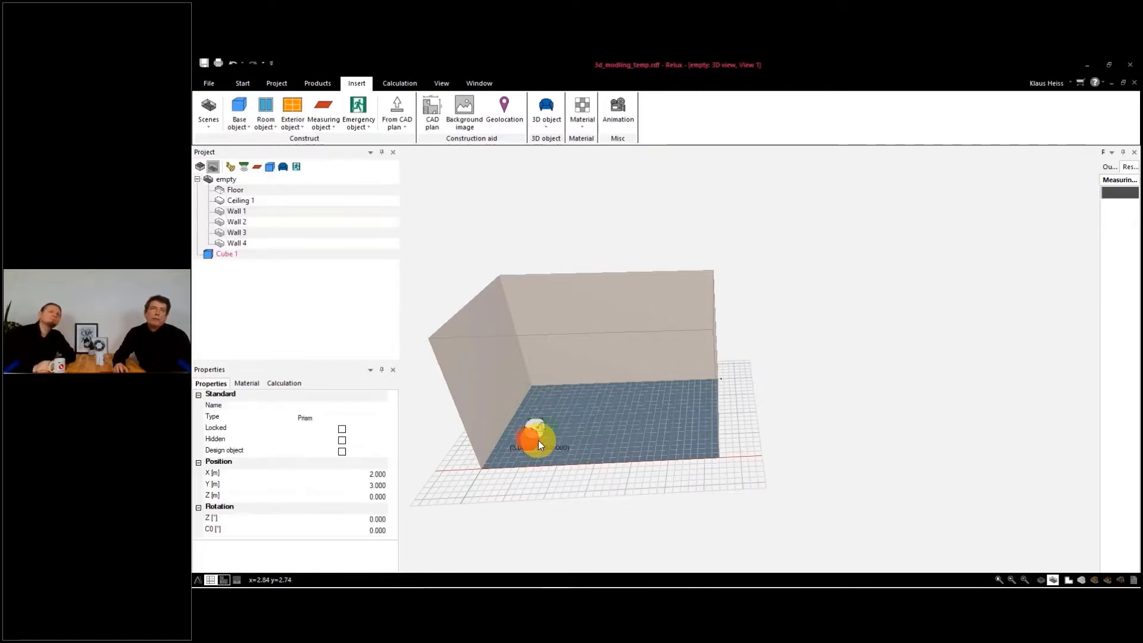
scroll(517, 437, "up", 3)
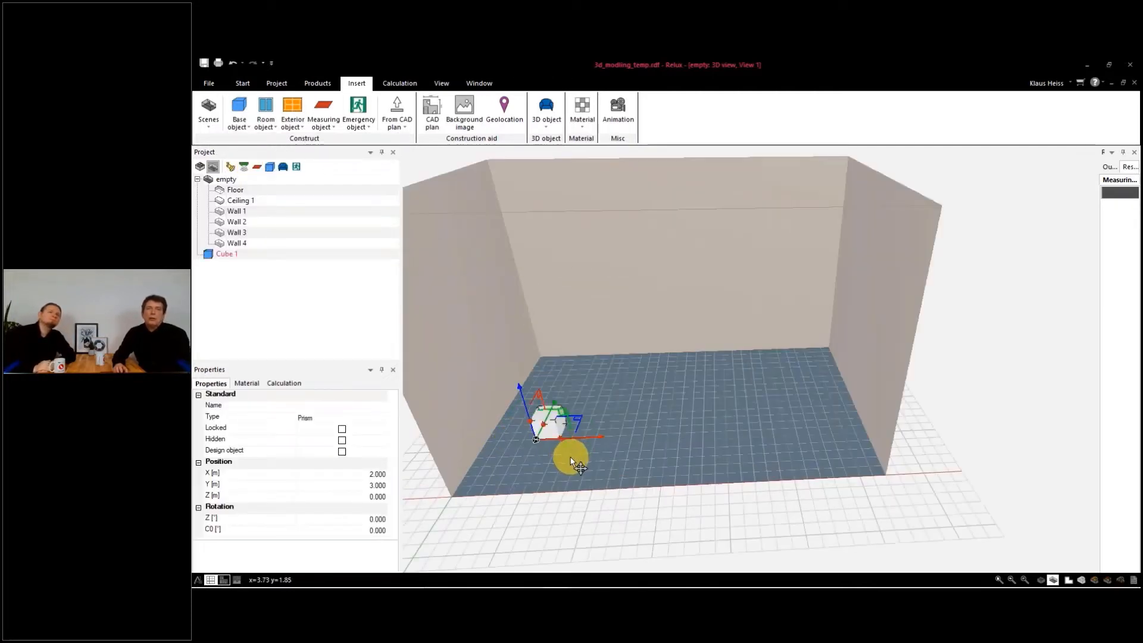
scroll(567, 457, "up", 3)
Stretch the cuboid to about 4.5 m long and reposition it to X 4.5 m, Z -0.5 m.
left_click_drag(557, 433, 759, 430)
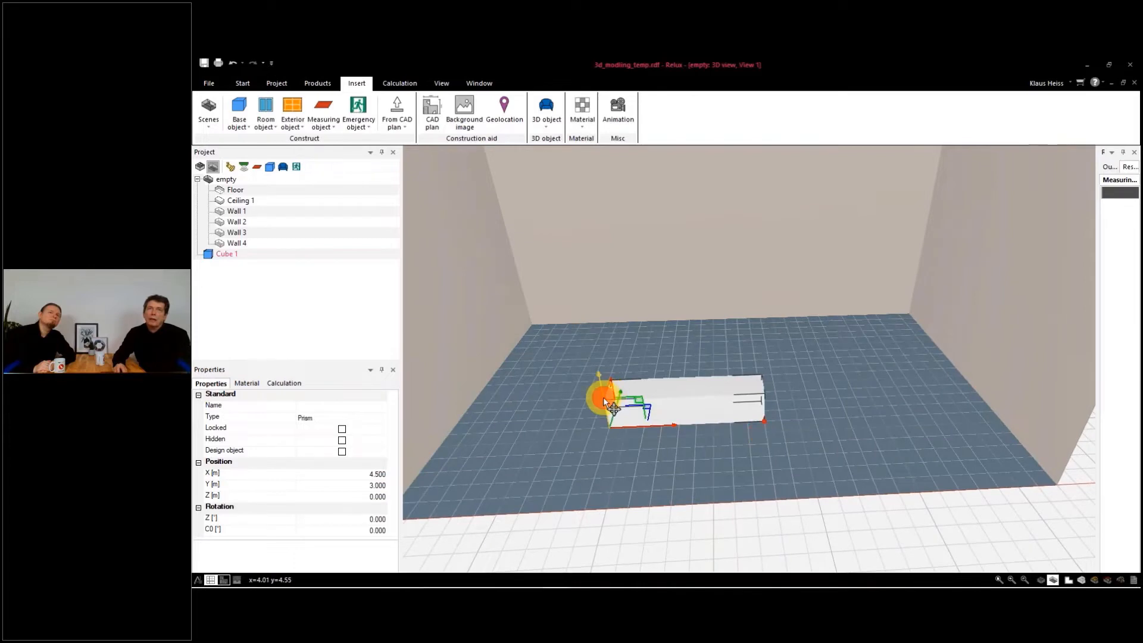
left_click_drag(602, 397, 613, 424)
scroll(608, 416, "up", 2)
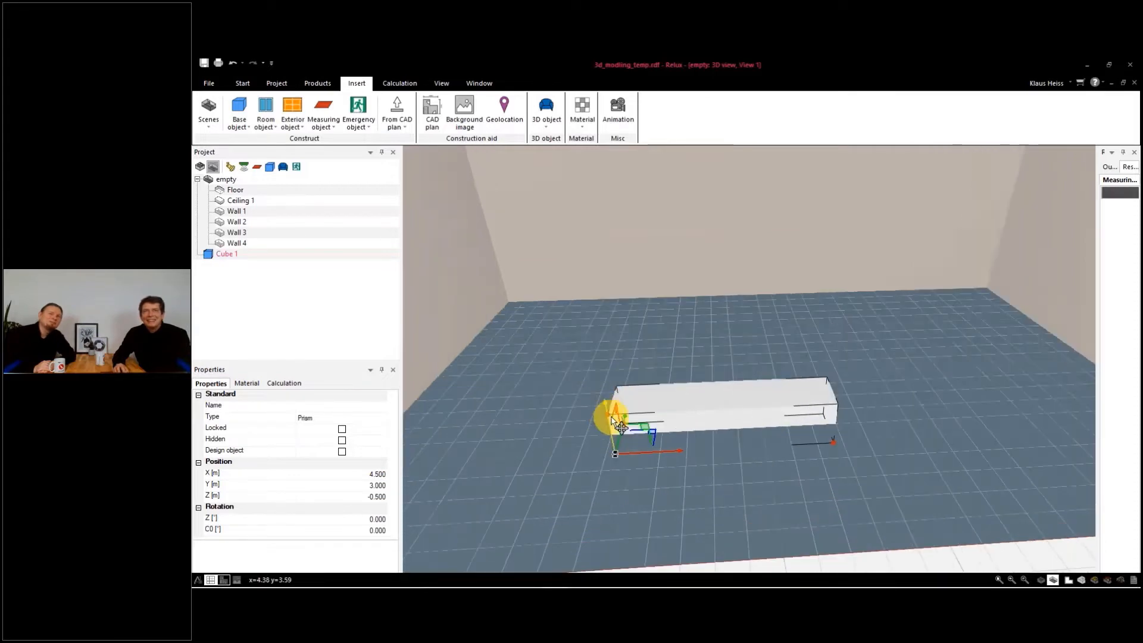
Pull the cuboid's top up to a height of about 4.5 m.
left_click(608, 415)
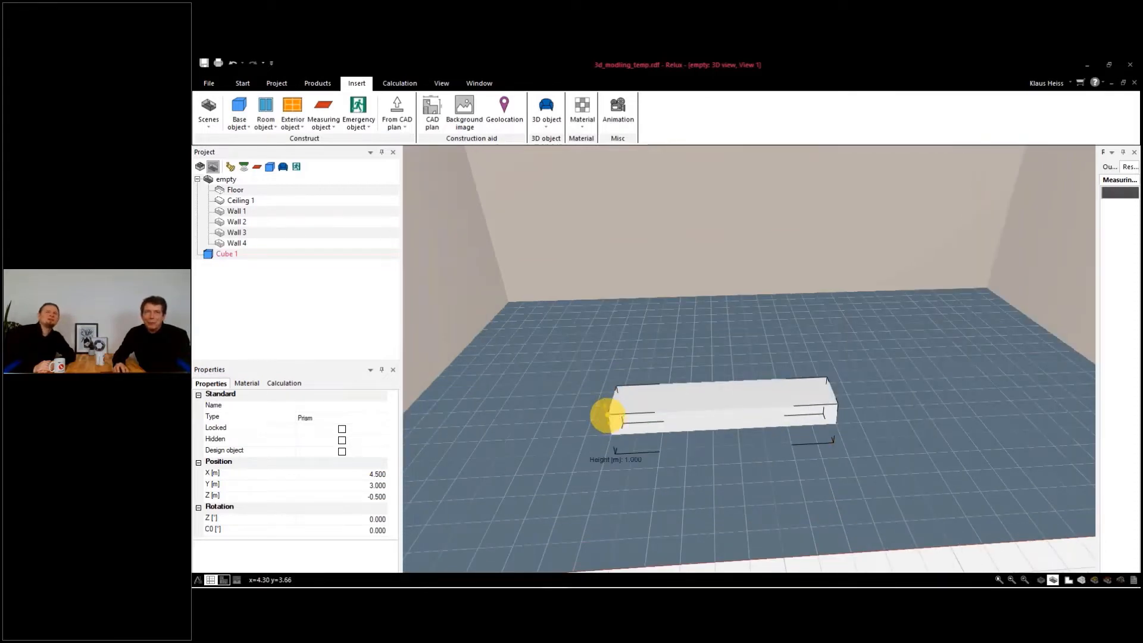
left_click_drag(608, 415, 580, 238)
middle_click_drag(695, 289, 653, 291)
middle_click_drag(744, 296, 708, 407)
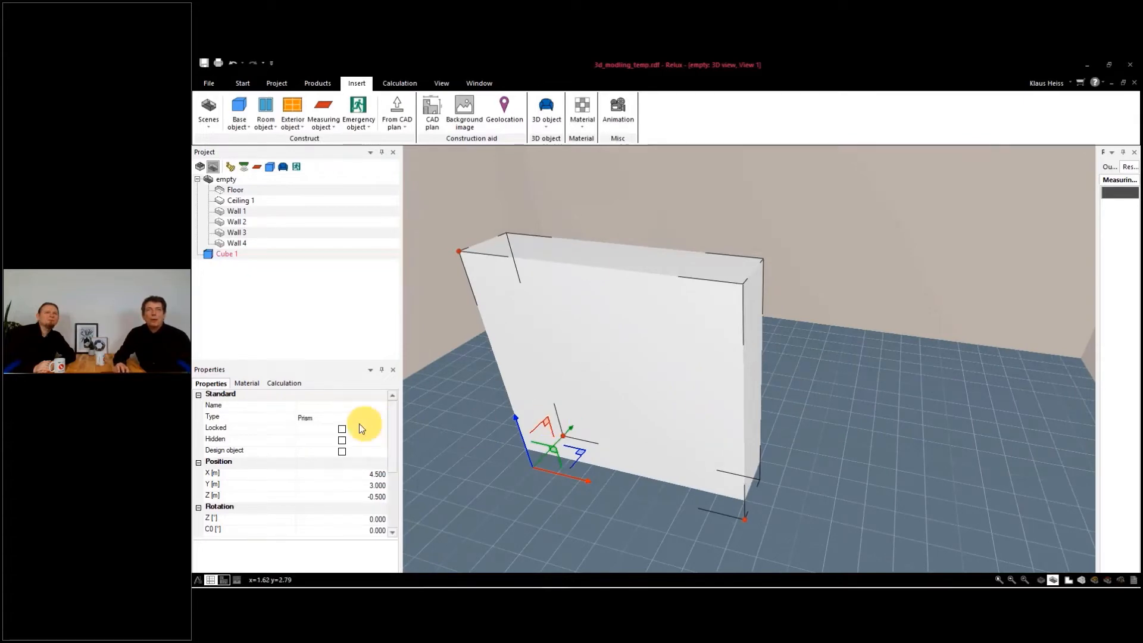
Set the cuboid's length to 6 m in its parameters.
scroll(363, 426, "down", 3)
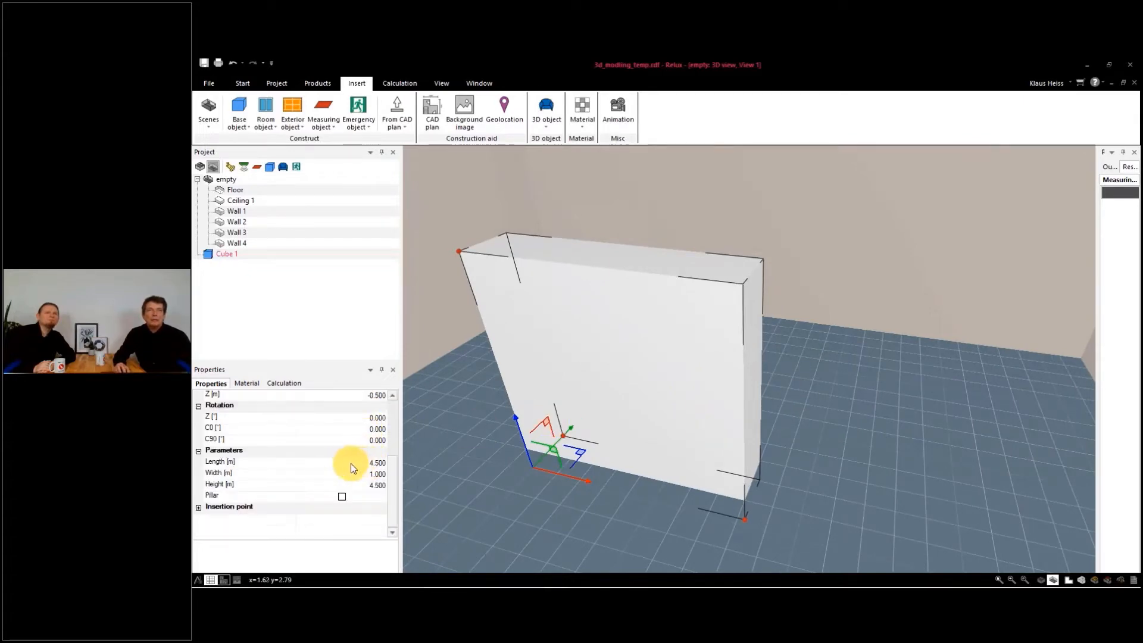
left_click(350, 463)
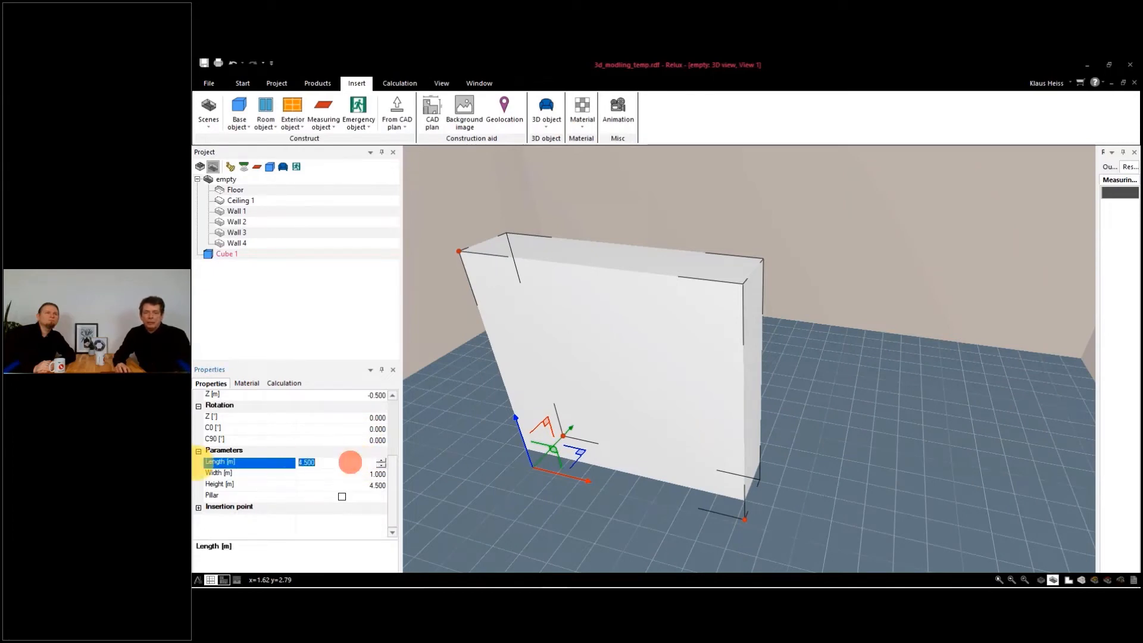
type("6")
left_click(329, 469)
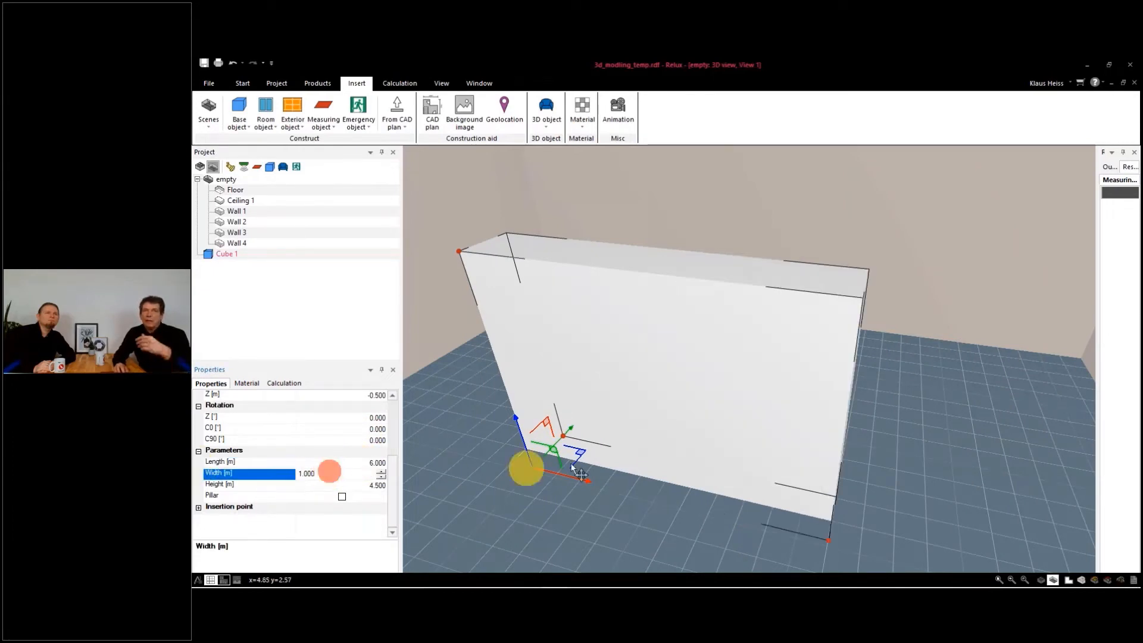
left_click_drag(581, 463, 528, 448)
scroll(570, 432, "down", 3)
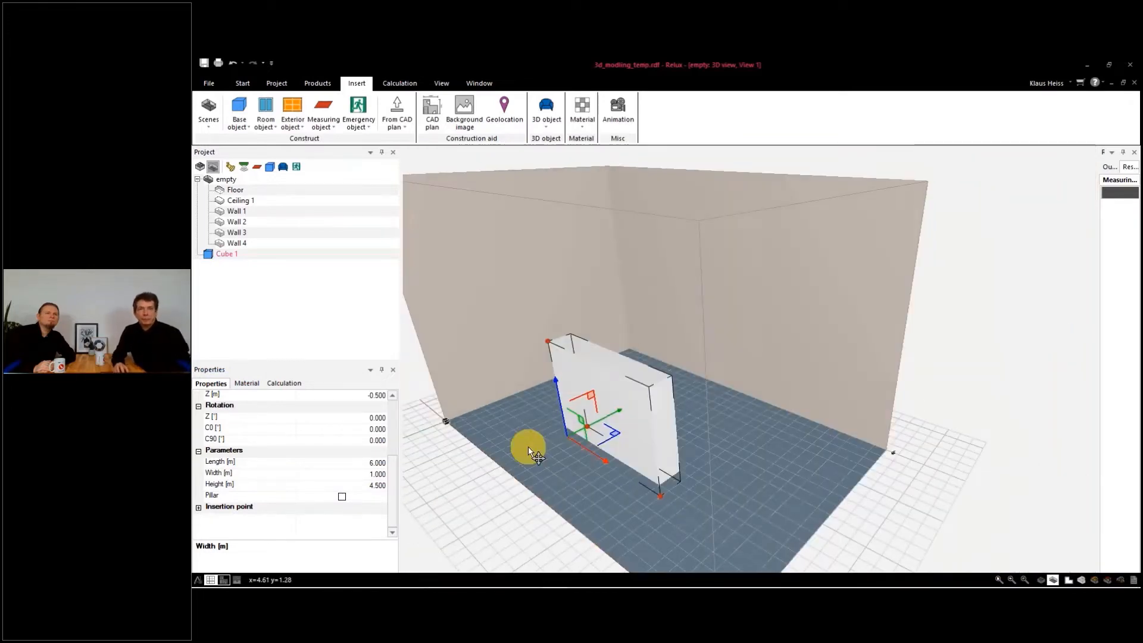
Delete the cuboid from the room.
left_click(605, 465)
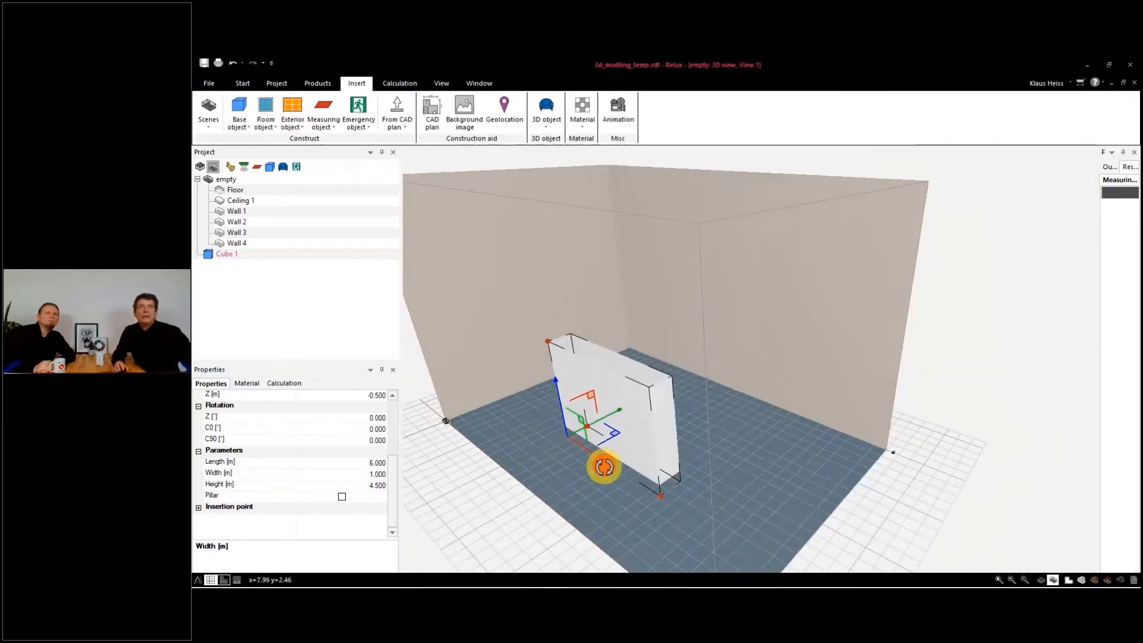
left_click(591, 387)
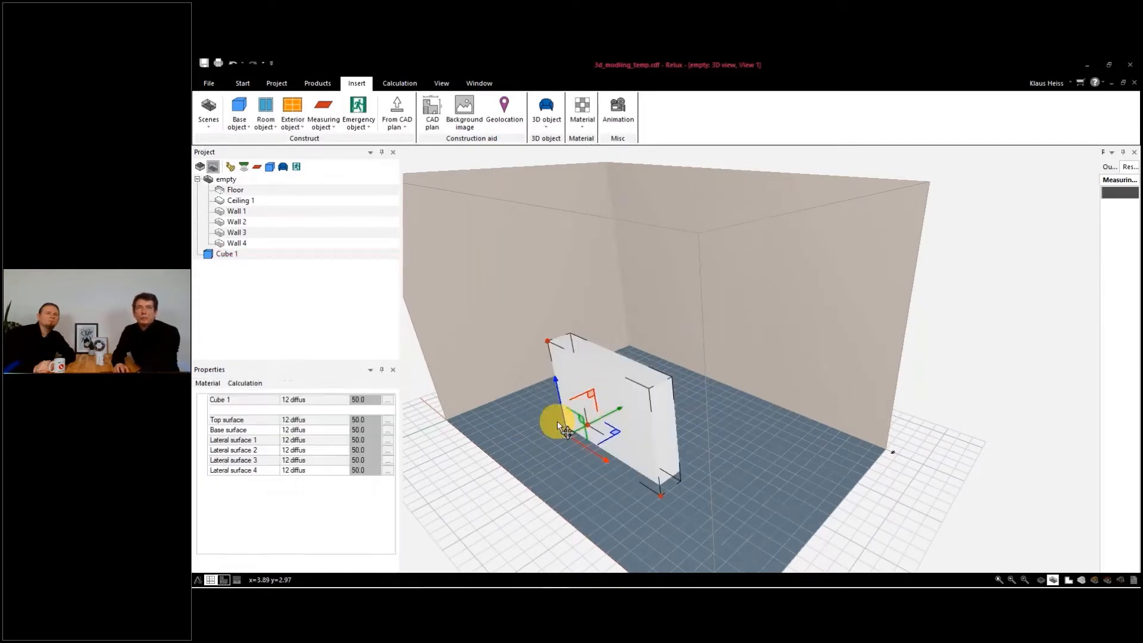
key("Delete")
Draw a prism with an irregular, notched polygon outline on the floor, starting at about X 4 m, Y 1.5 m.
left_click(239, 116)
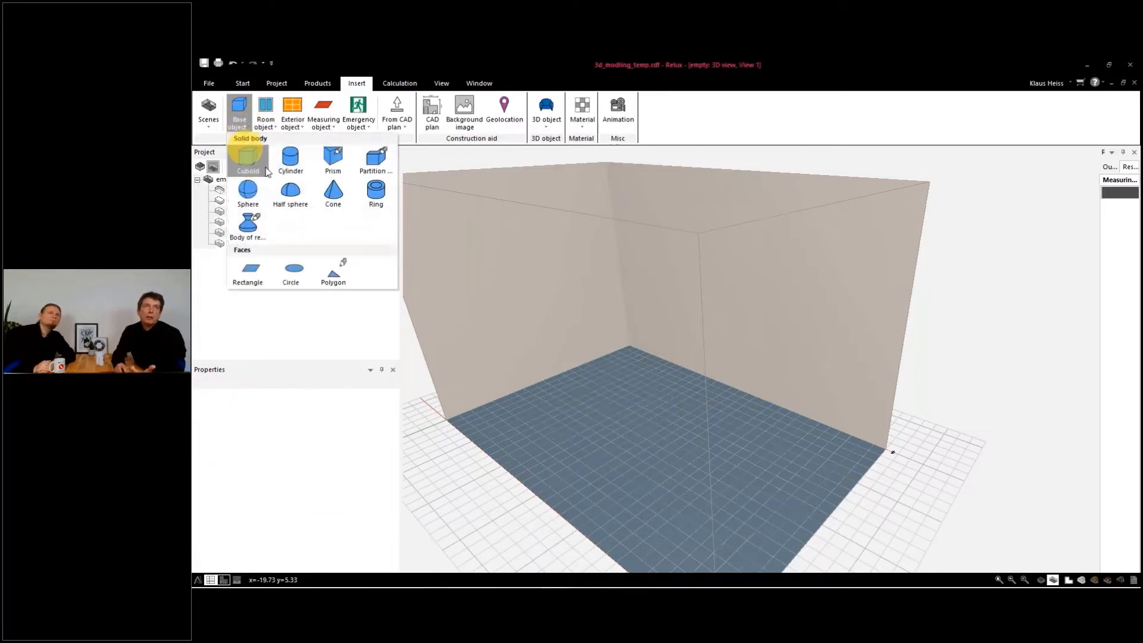
left_click(330, 166)
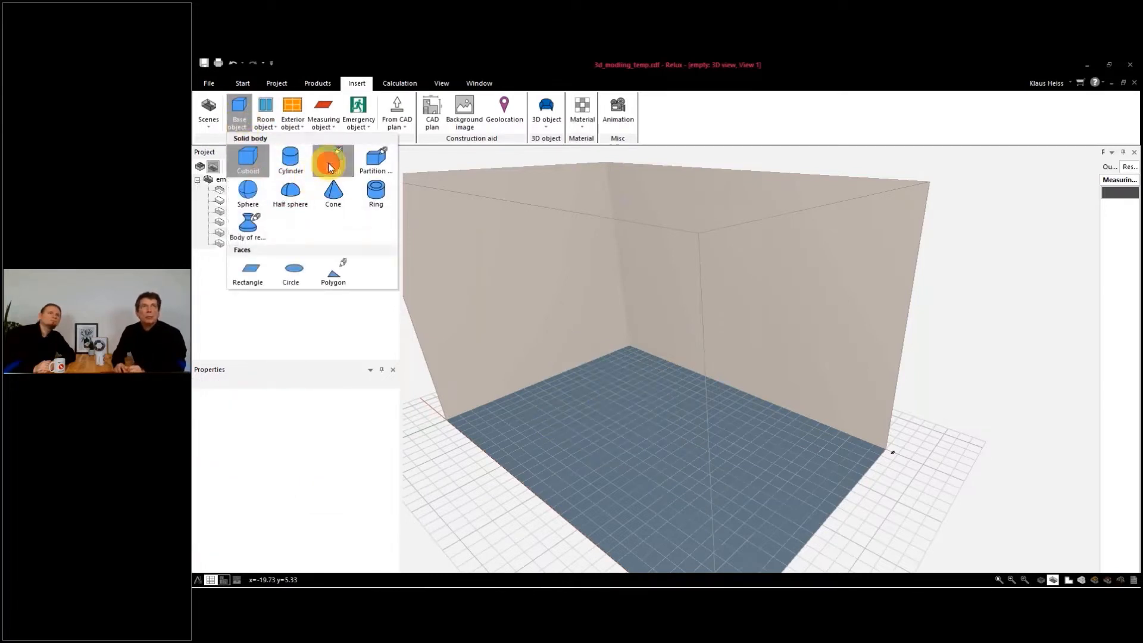
left_click(529, 441)
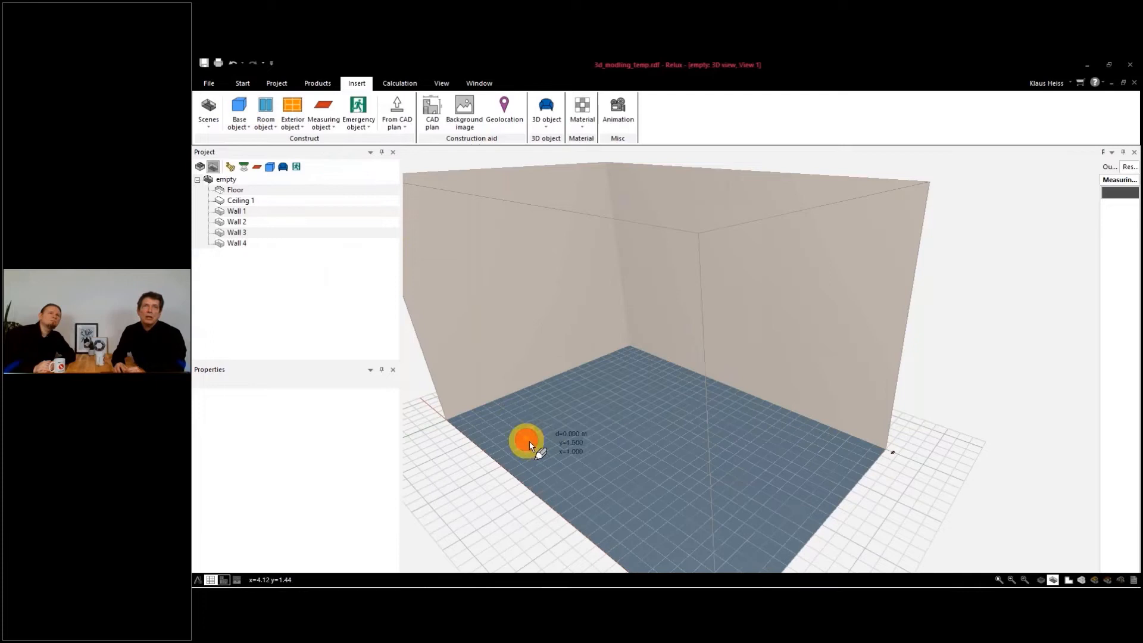
left_click(580, 480)
left_click(683, 484)
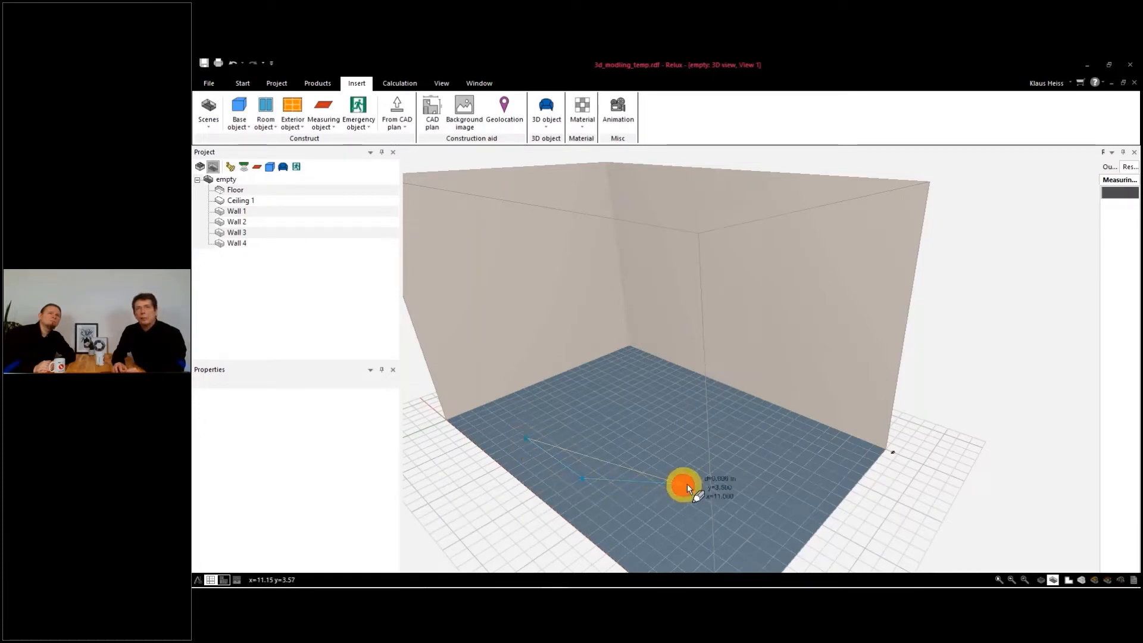
left_click(729, 485)
left_click(725, 419)
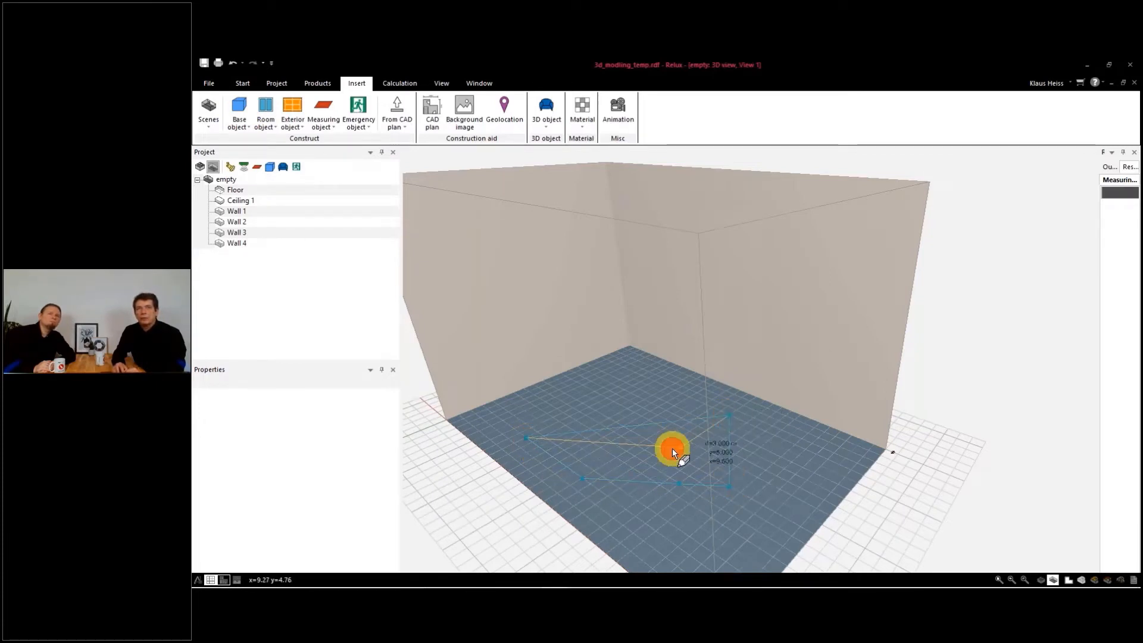
left_click(542, 415)
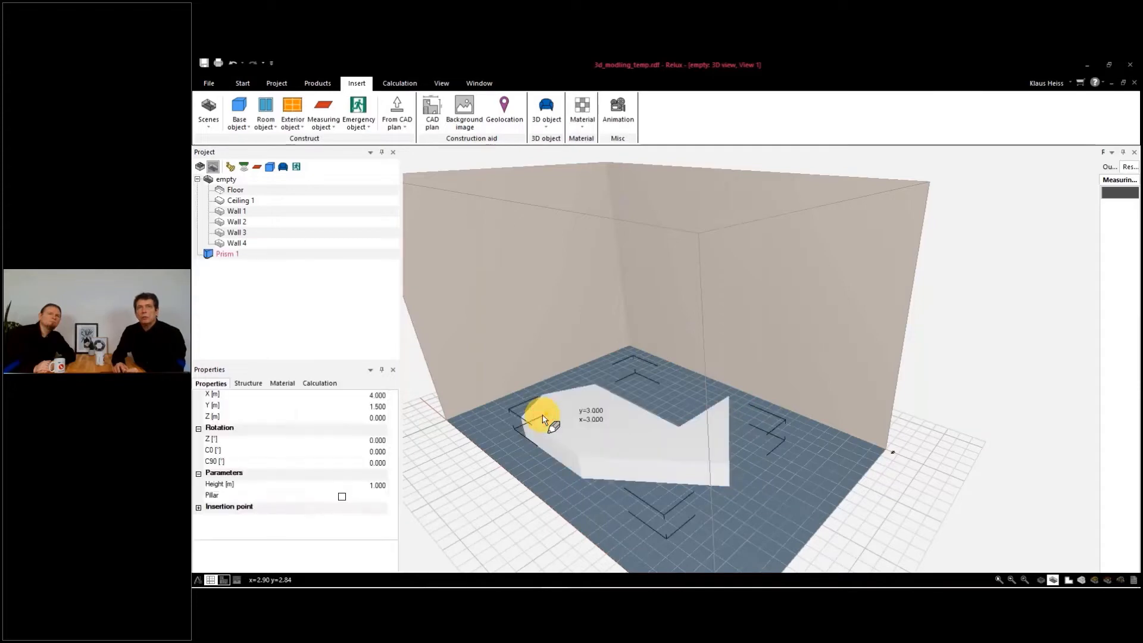
Finish drawing the prism, pull its height up to 5 m, and delete it.
left_click(606, 450)
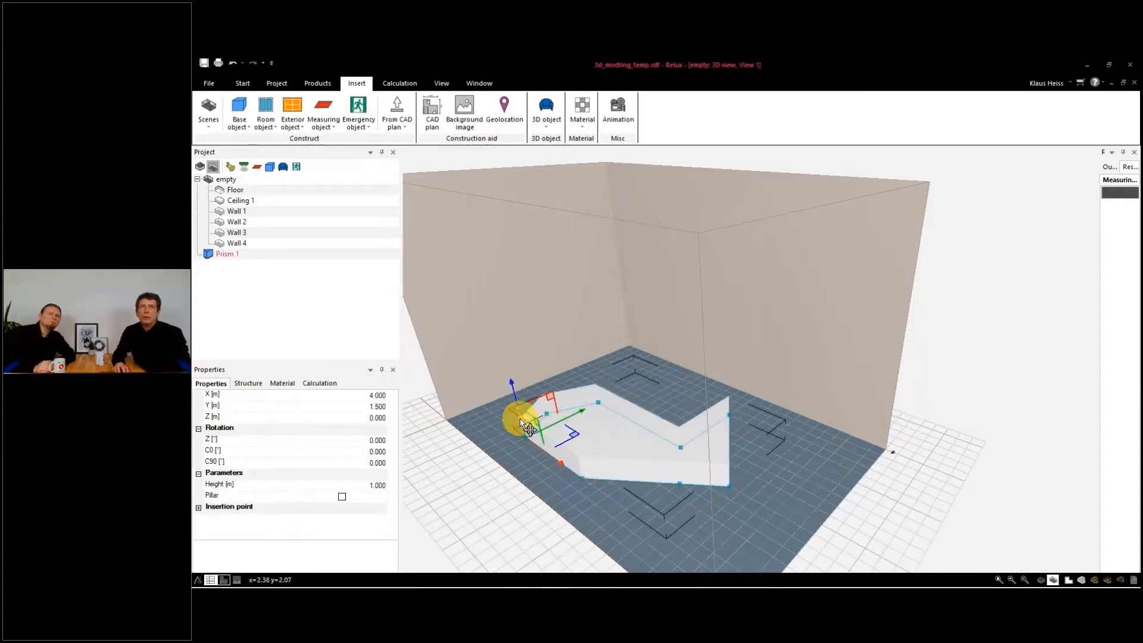
left_click_drag(524, 424, 528, 319)
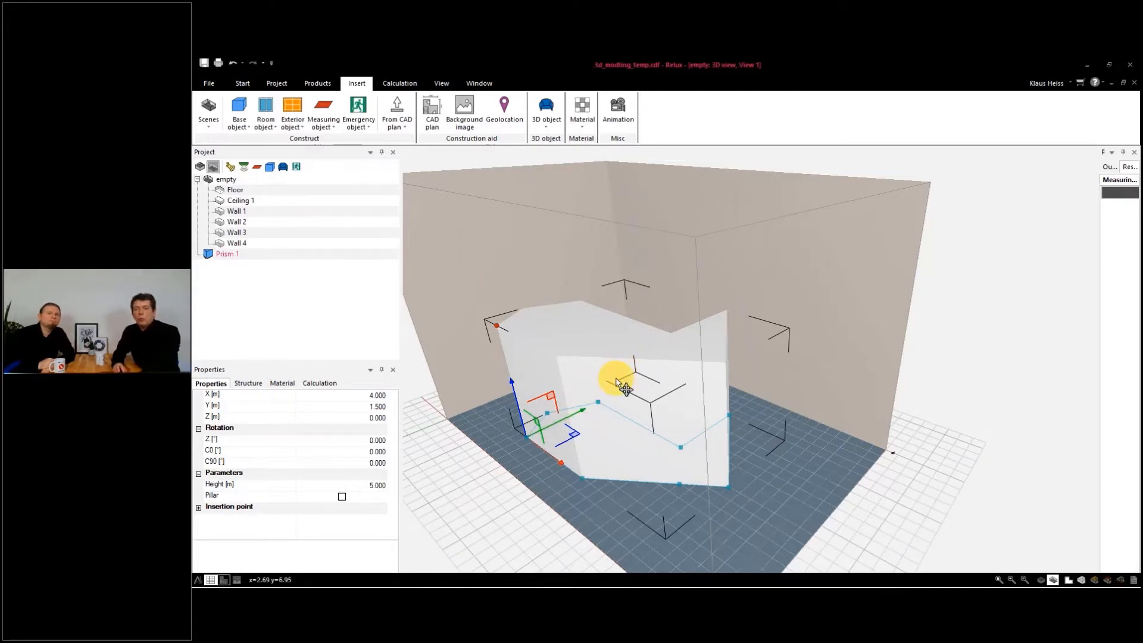
key("Delete")
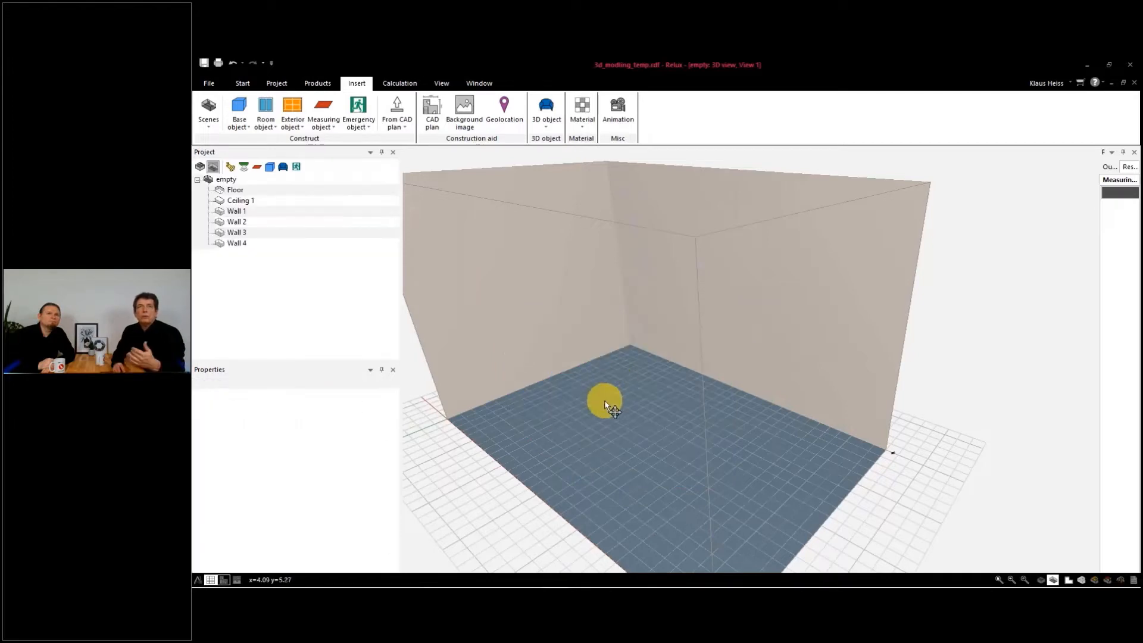
Assign the working plane to Wall 3, the back wall of the room.
middle_click_drag(605, 402, 667, 408)
scroll(694, 448, "down", 2)
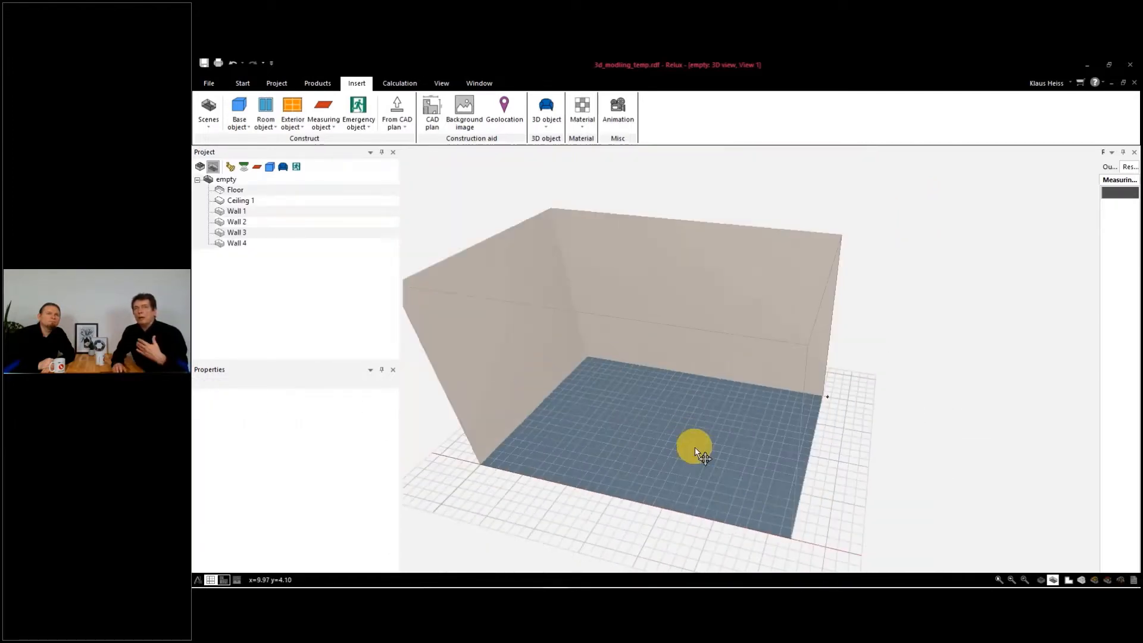
scroll(693, 449, "down", 2)
mouse_move(670, 449)
middle_mouse_down()
mouse_move(706, 440)
mouse_move(667, 434)
middle_mouse_up()
scroll(637, 437, "up", 3)
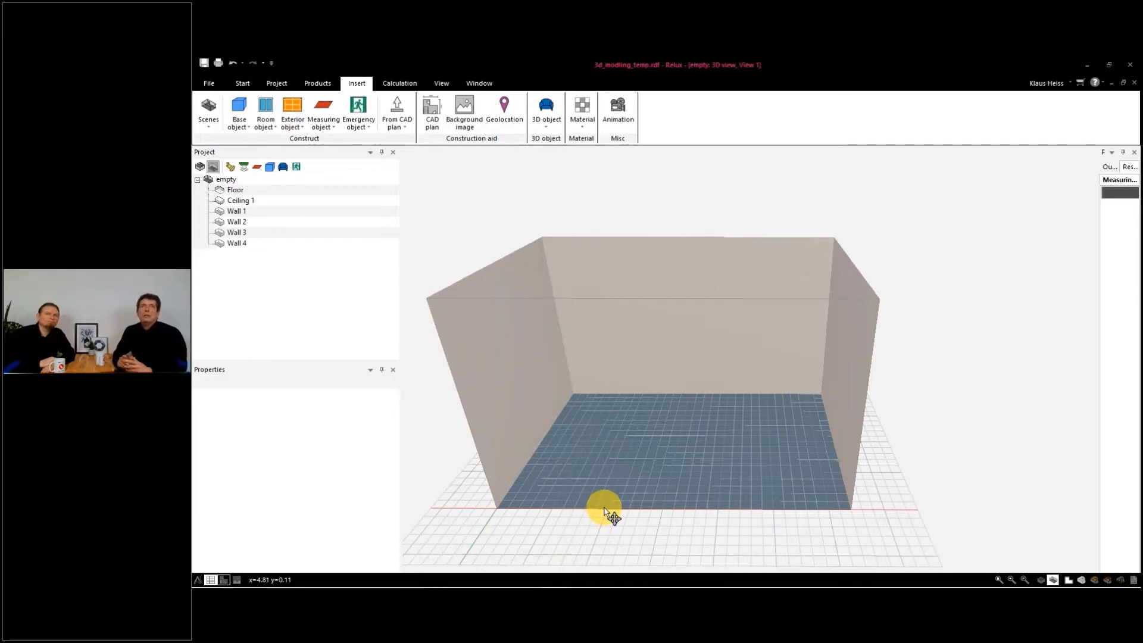
left_click(238, 233)
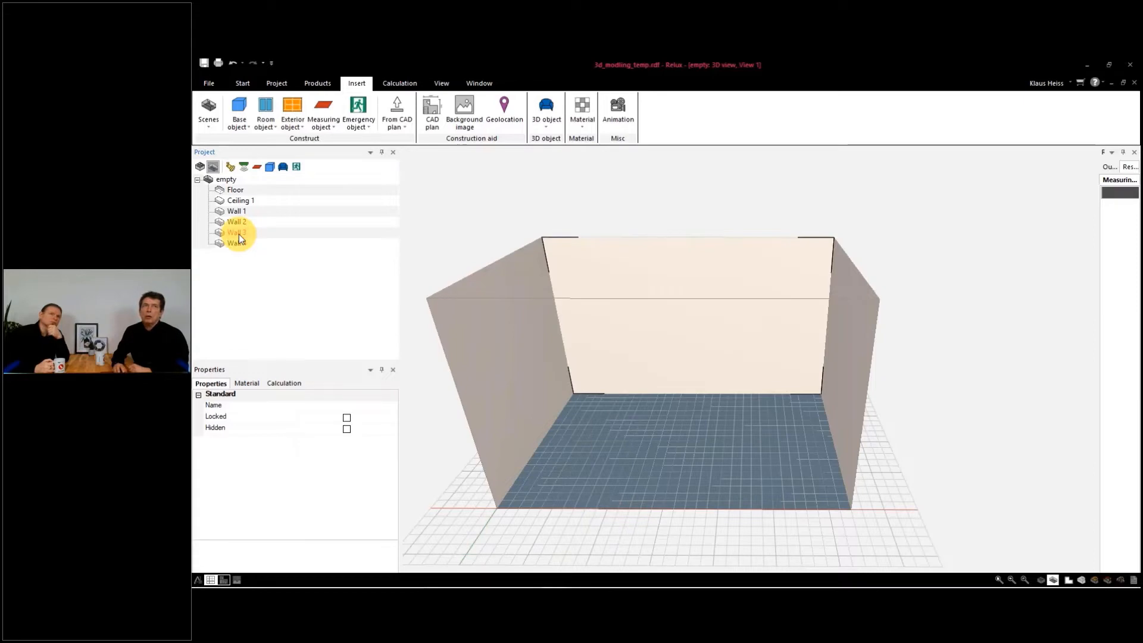
right_click(238, 234)
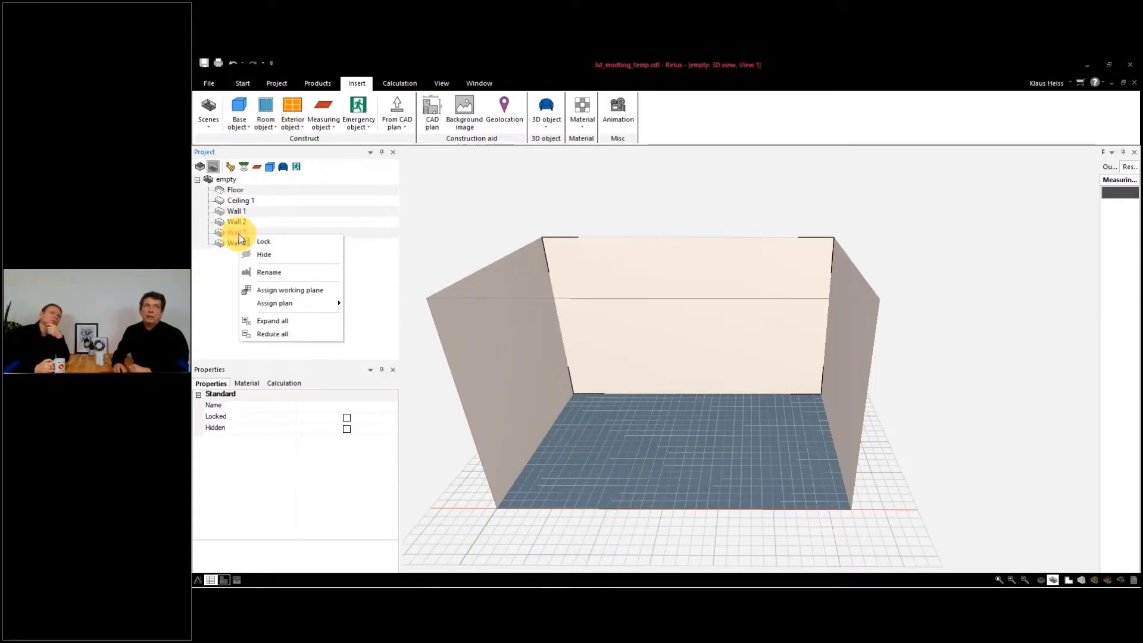
left_click(284, 290)
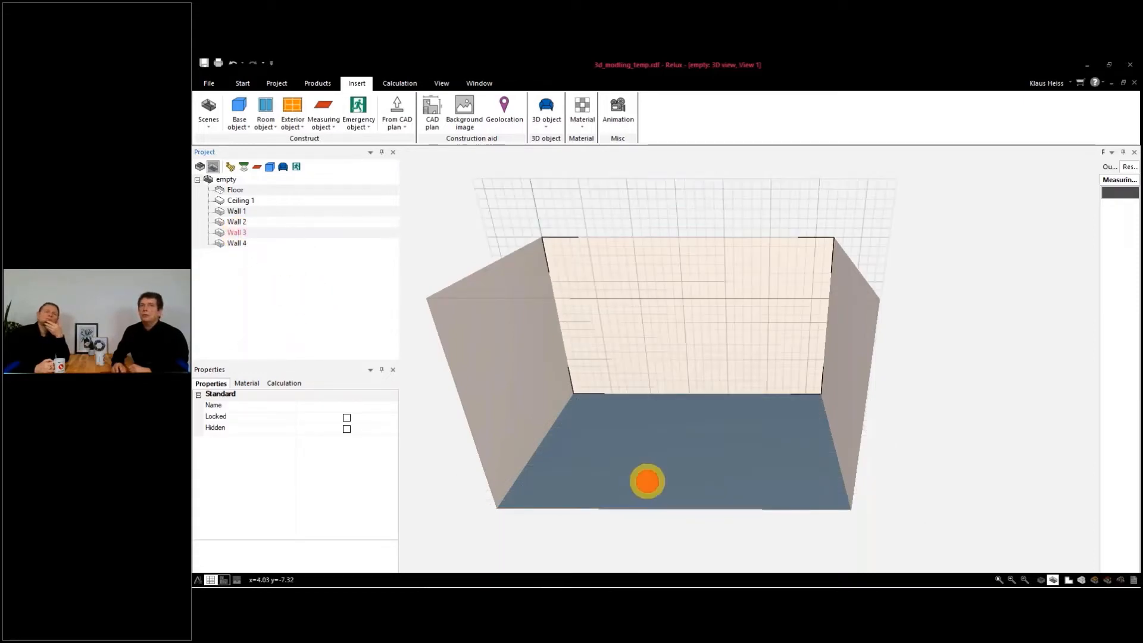
Draw a prism on the back wall from X 6 m at floor level, outlining the first stairs 0.5 m high and 1 m deep.
left_click_drag(647, 481, 682, 427)
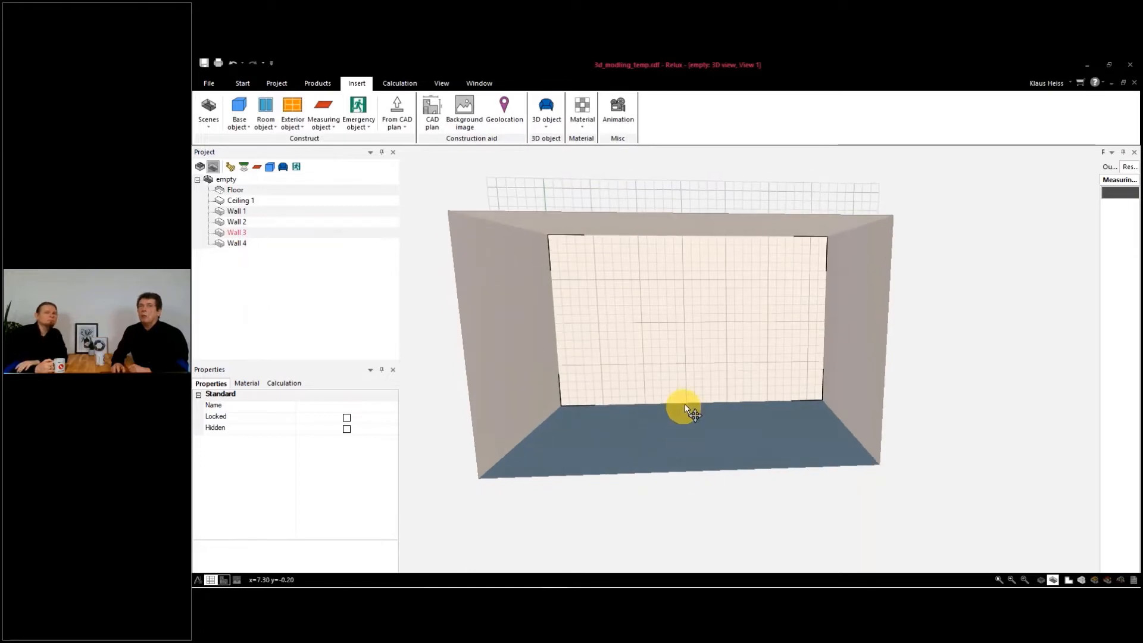
scroll(685, 403, "up", 5)
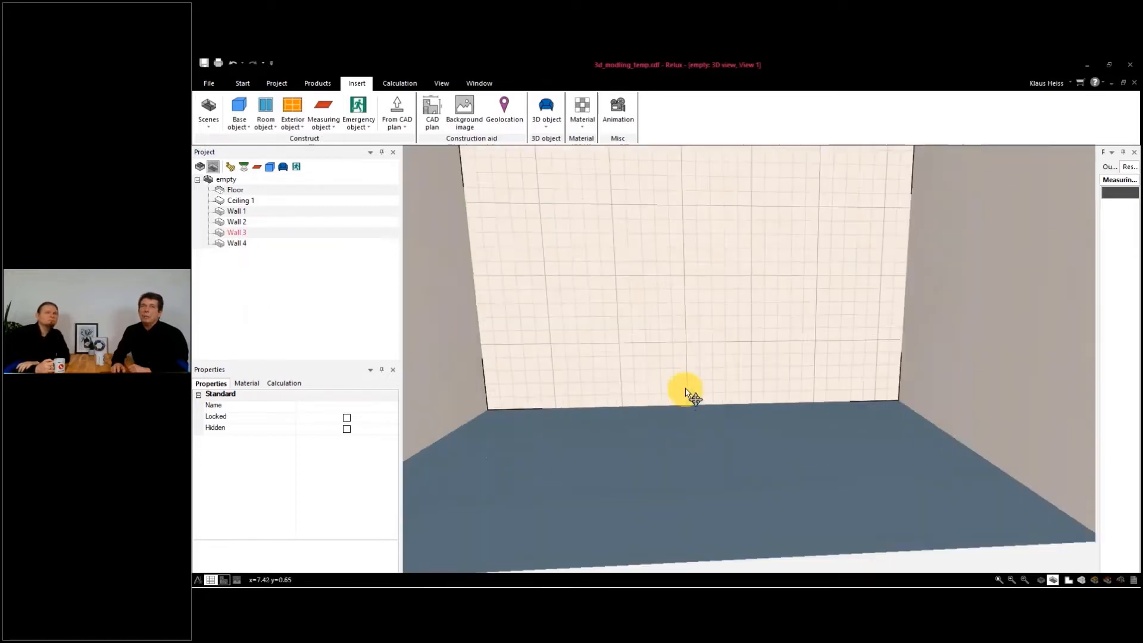
left_click(246, 126)
left_click(335, 162)
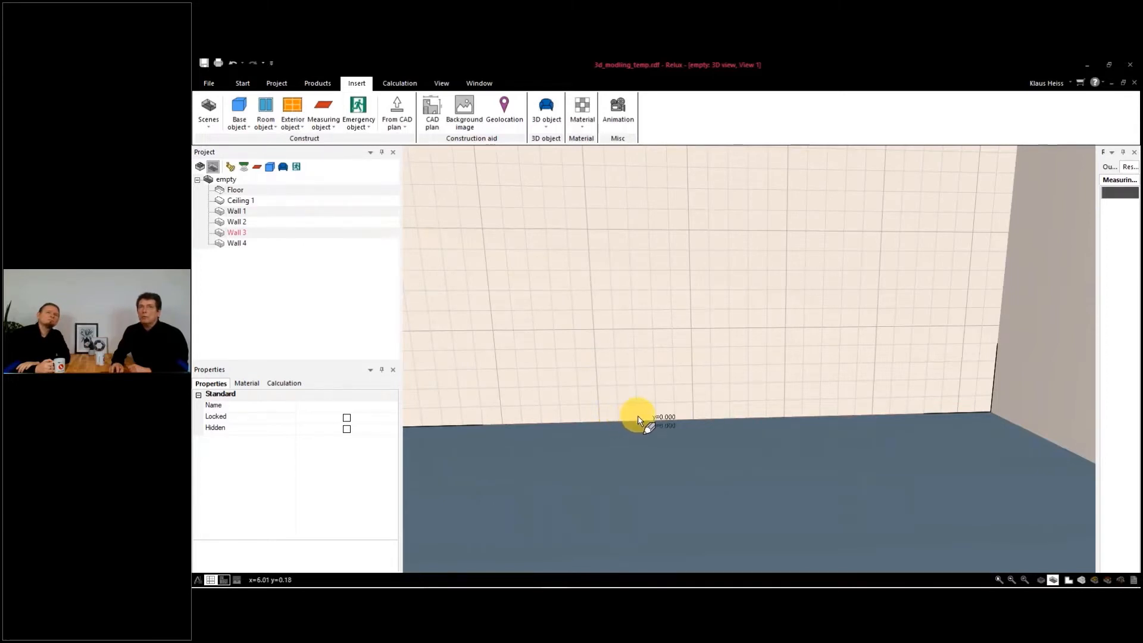
left_click(637, 419)
left_click(635, 404)
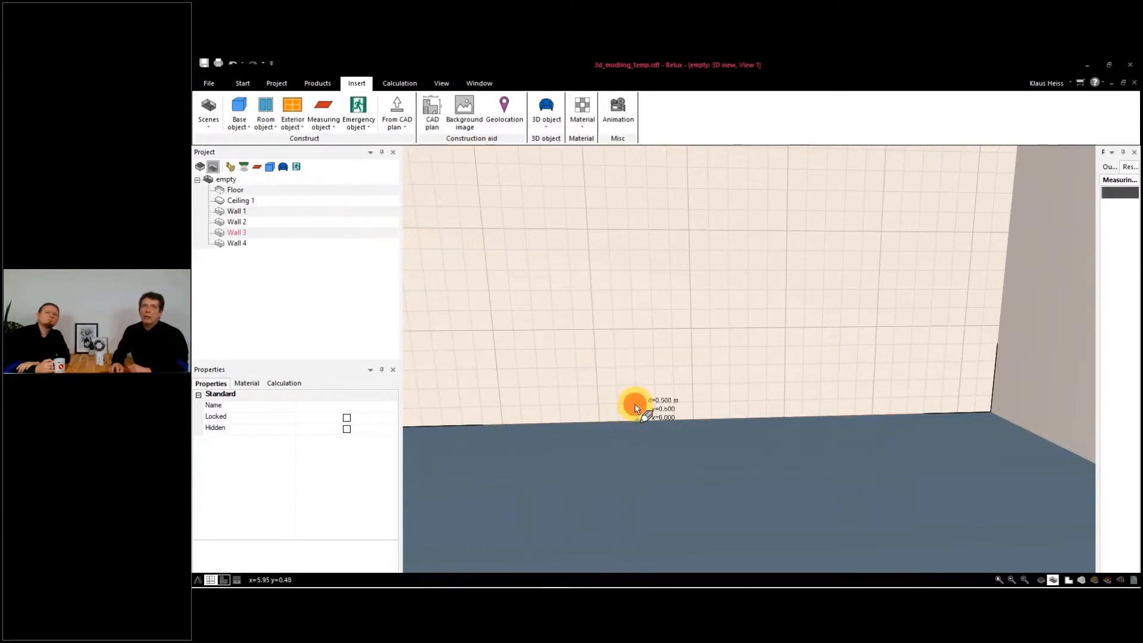
left_click(668, 384)
left_click(711, 372)
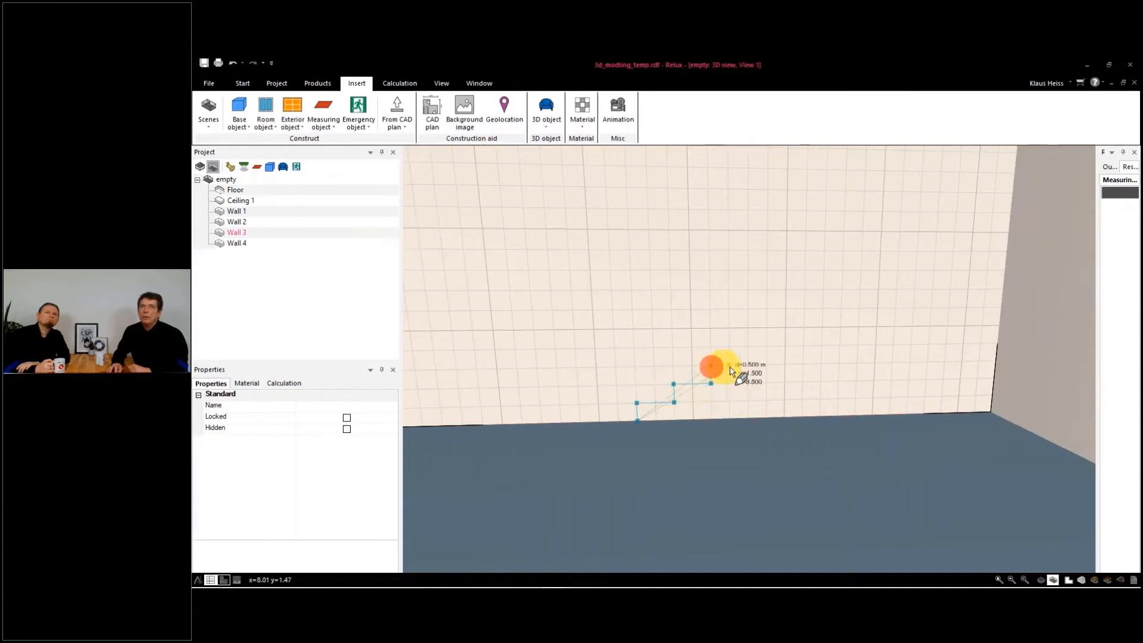
Continue the prism outline with 0.5 m by 1 m stairs up to X 11 m, bring it down to the floor and finish it.
left_click(745, 366)
left_click(746, 348)
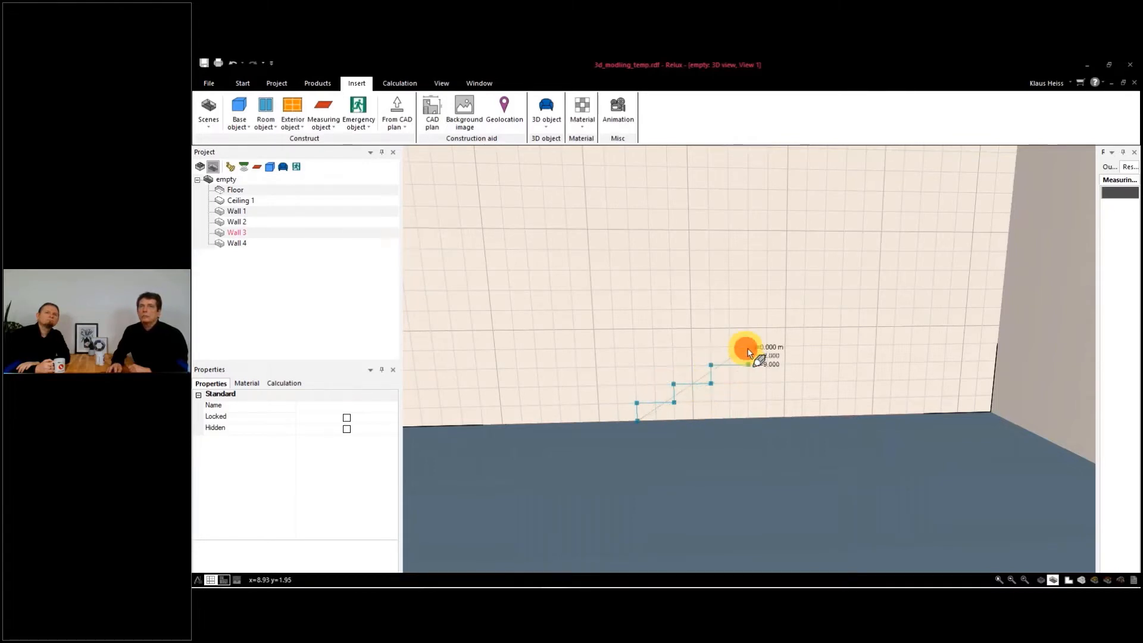
left_click(784, 346)
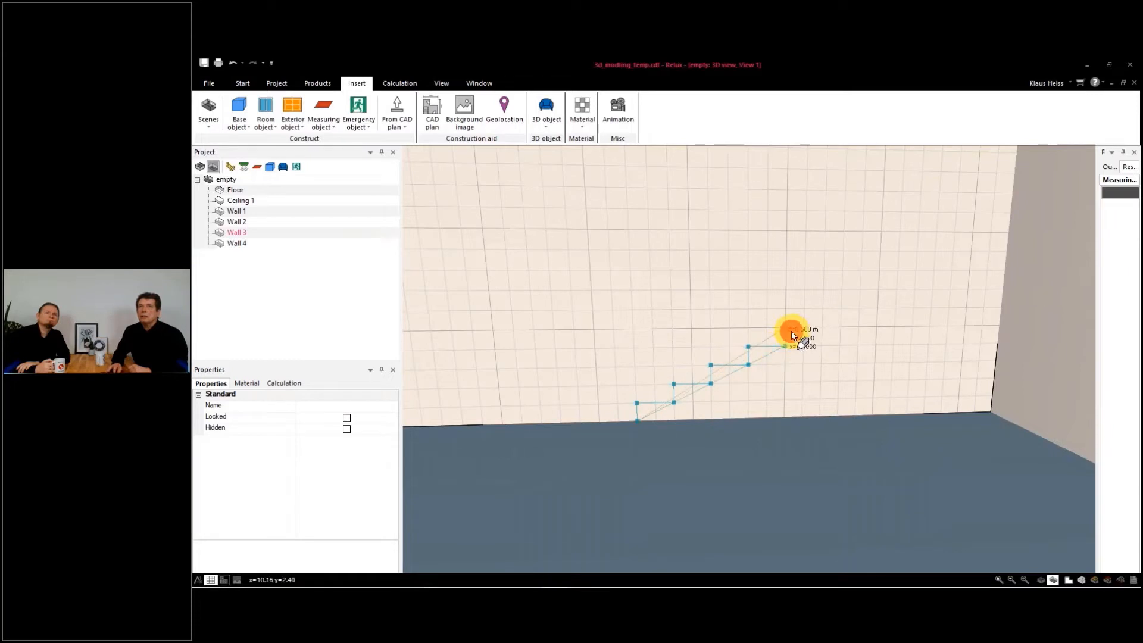
left_click(786, 329)
left_click(819, 328)
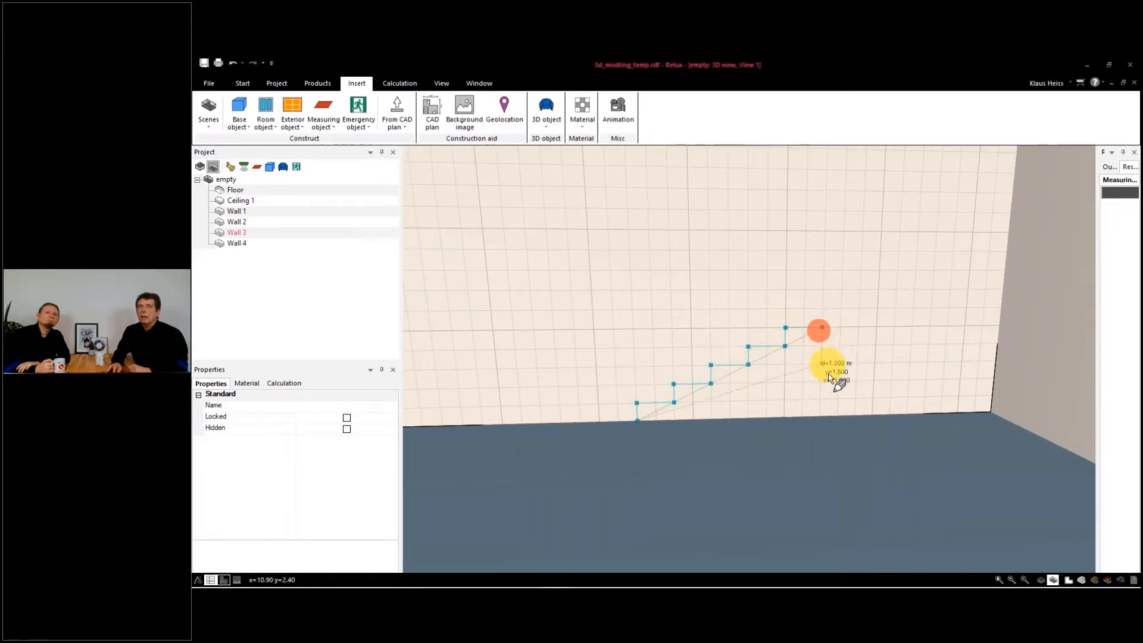
double_click(824, 409)
Widen the staircase prism by pulling its front face away from the back wall into the room.
left_click_drag(582, 528, 717, 521)
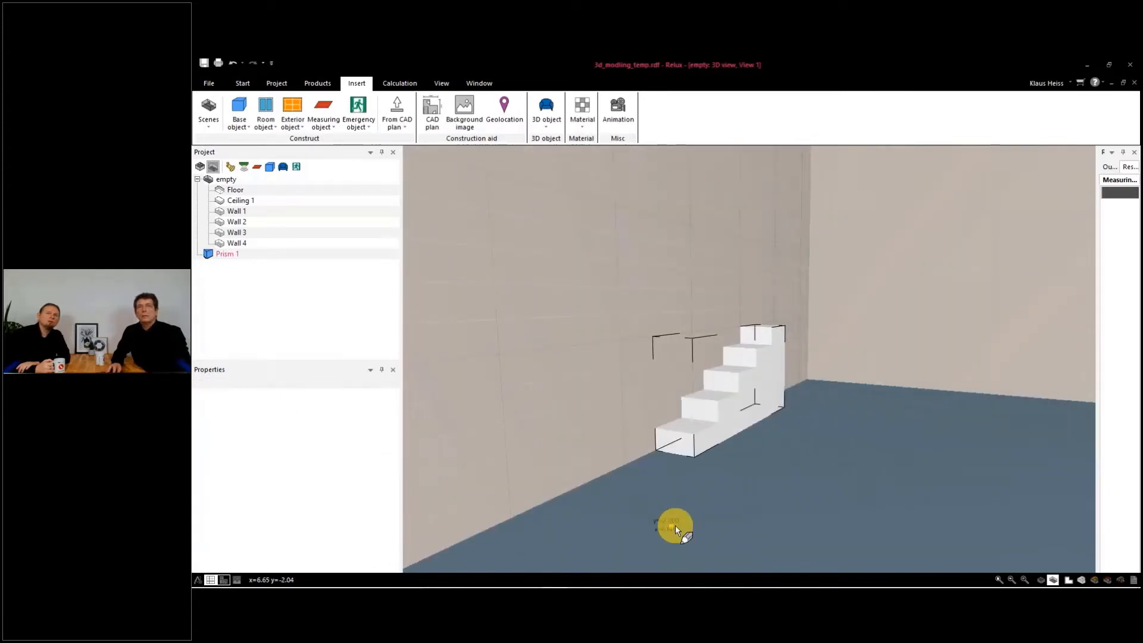
left_click(676, 445)
left_click_drag(689, 457, 780, 501)
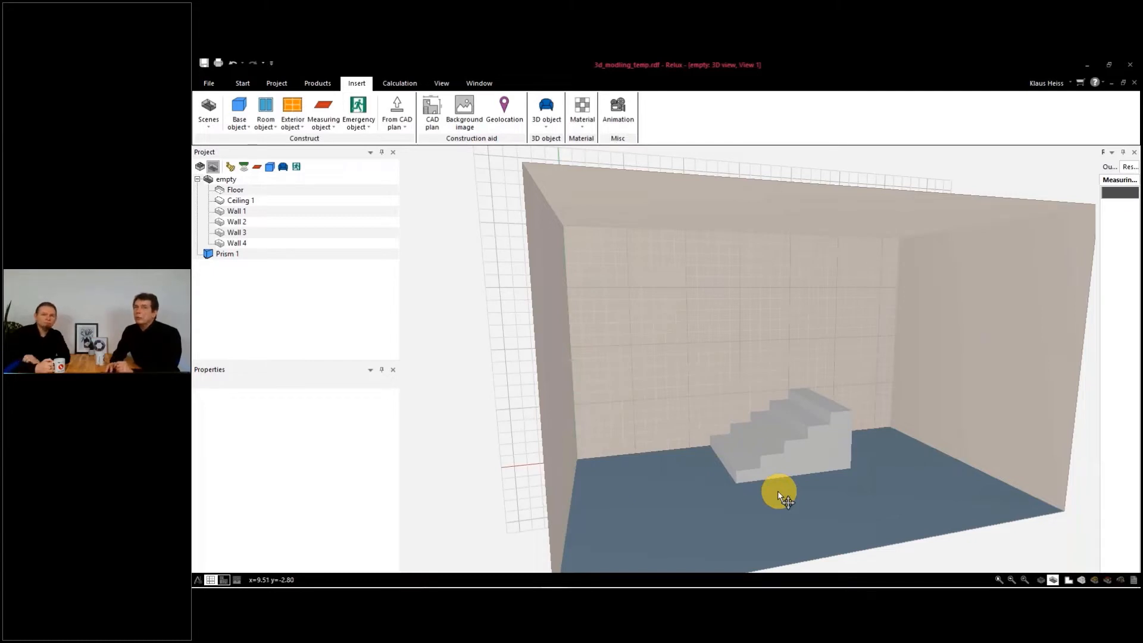
Assign the working plane to the Floor.
left_click(234, 191)
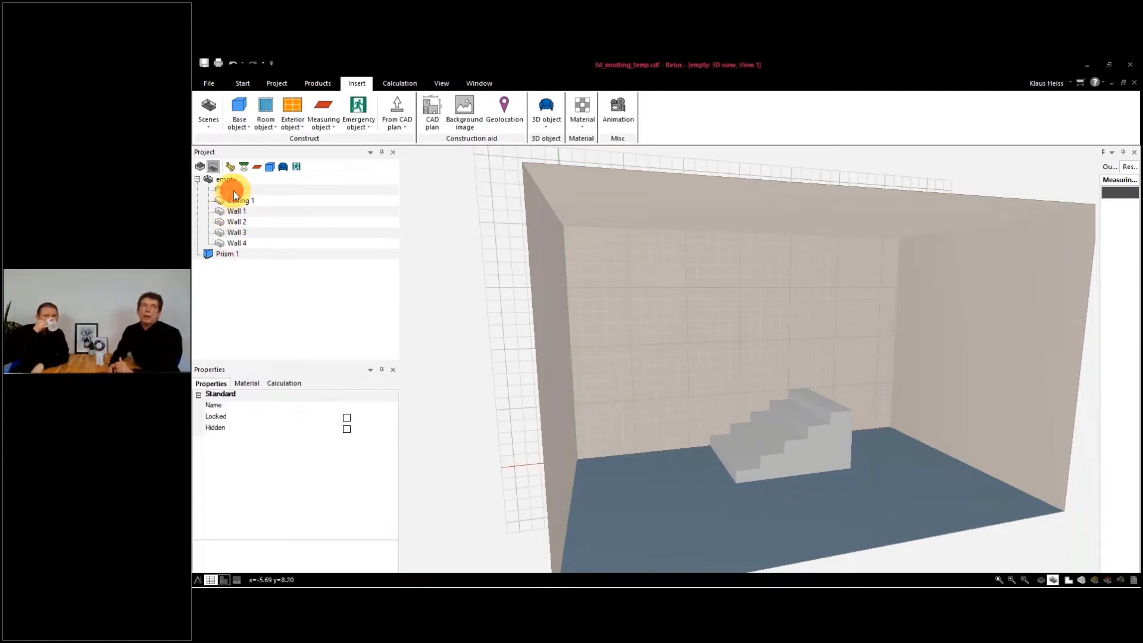
right_click(233, 190)
left_click(281, 247)
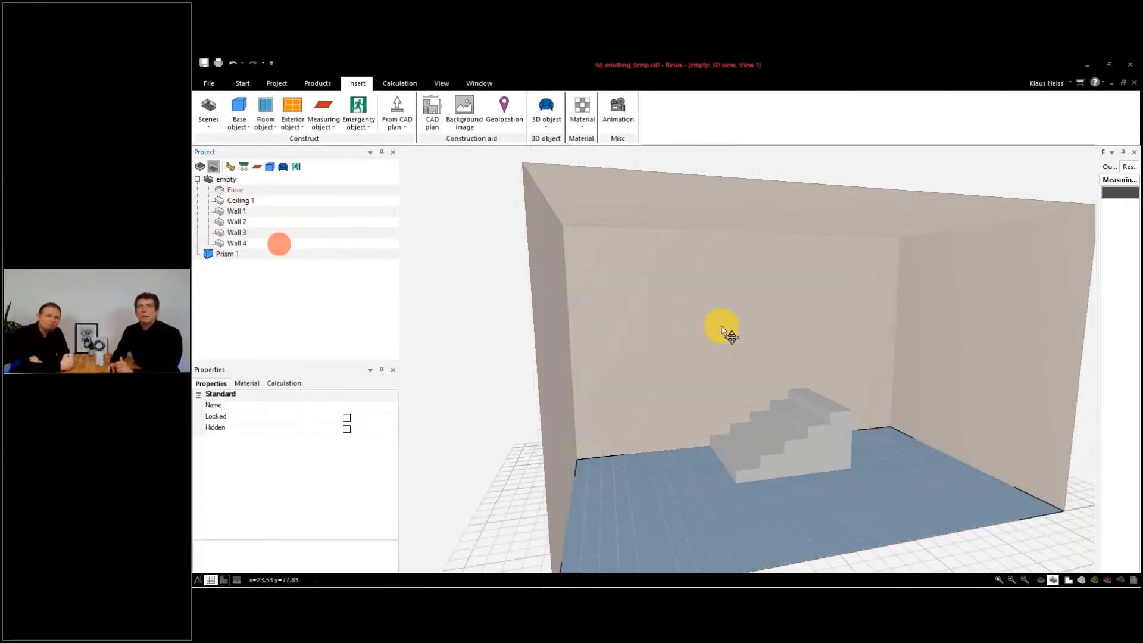
View the staircase prism from several angles and delete it.
left_click_drag(723, 327, 723, 278)
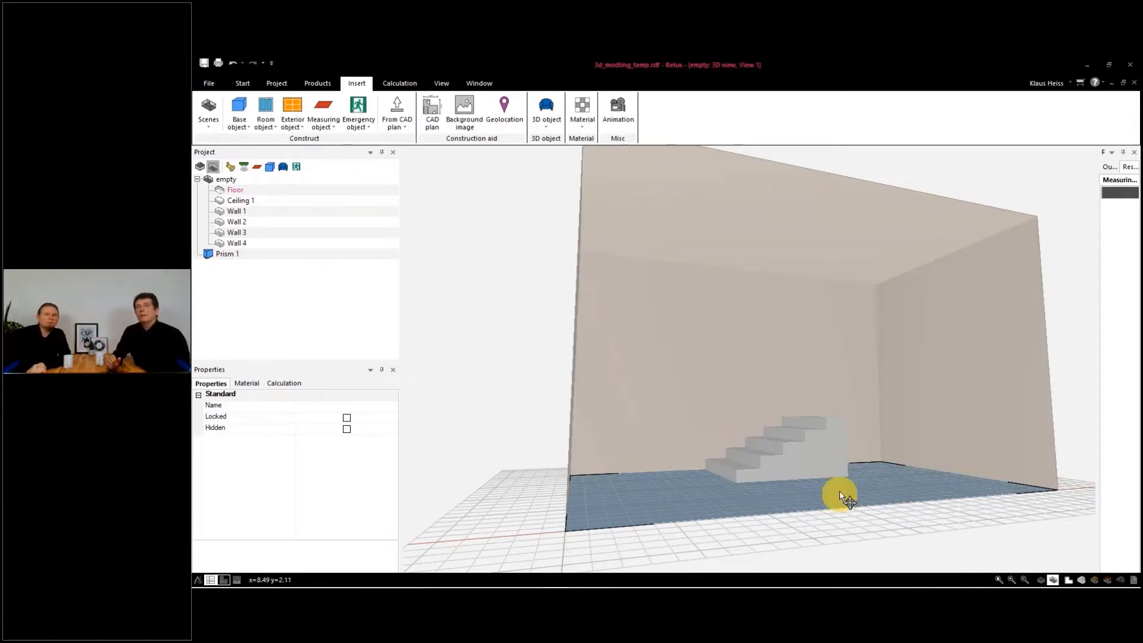
scroll(857, 487, "down", 1)
scroll(864, 482, "down", 2)
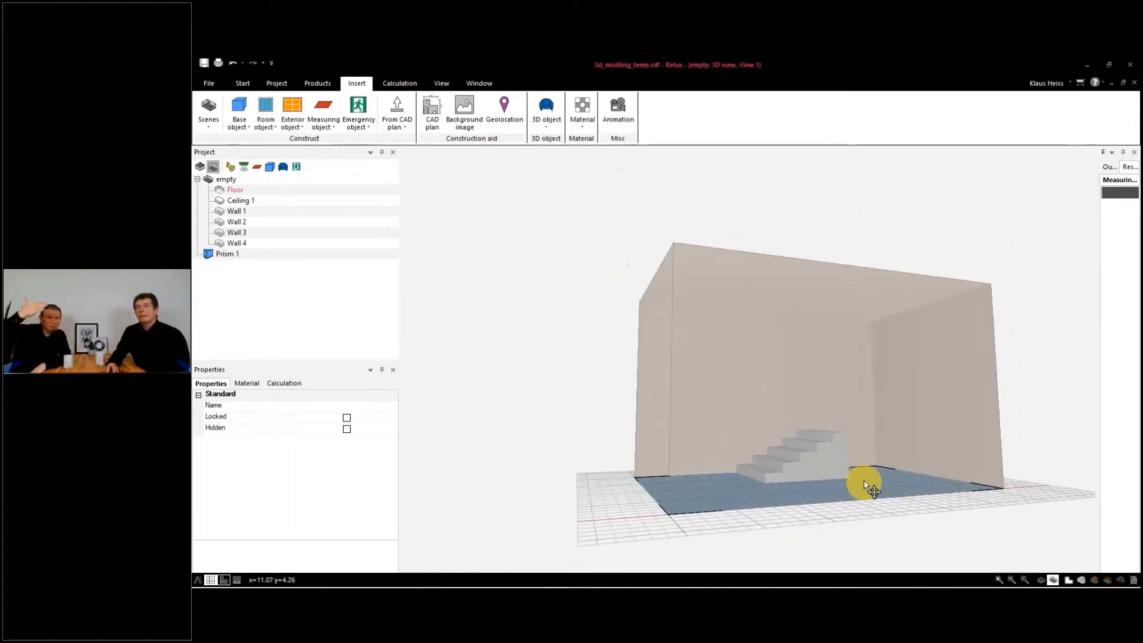
middle_click_drag(861, 480, 815, 521)
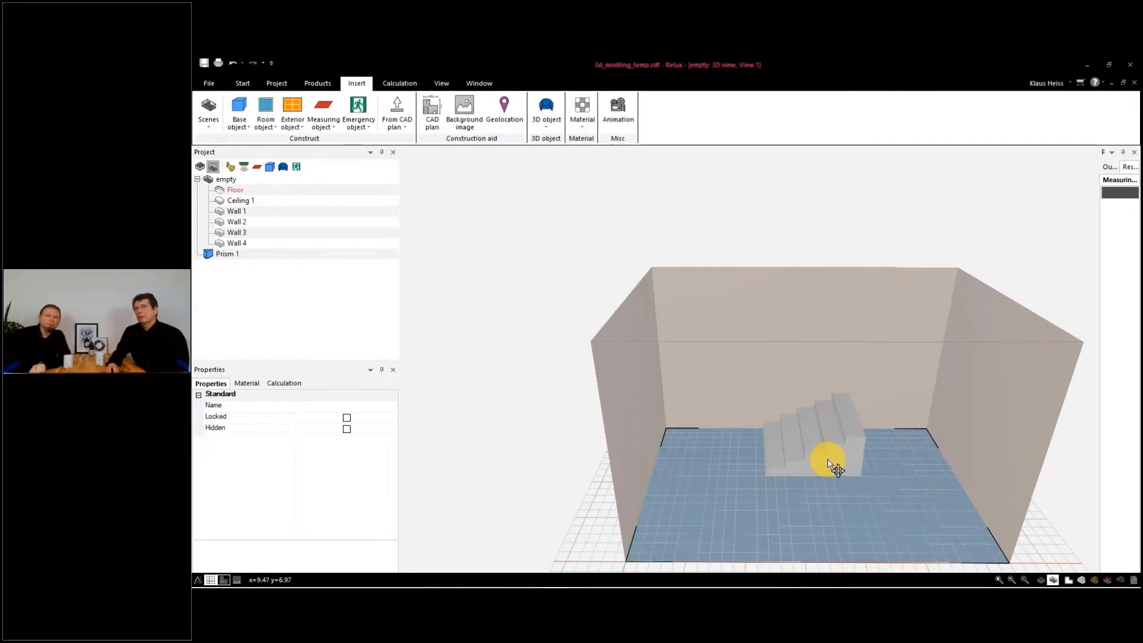
left_click(828, 460)
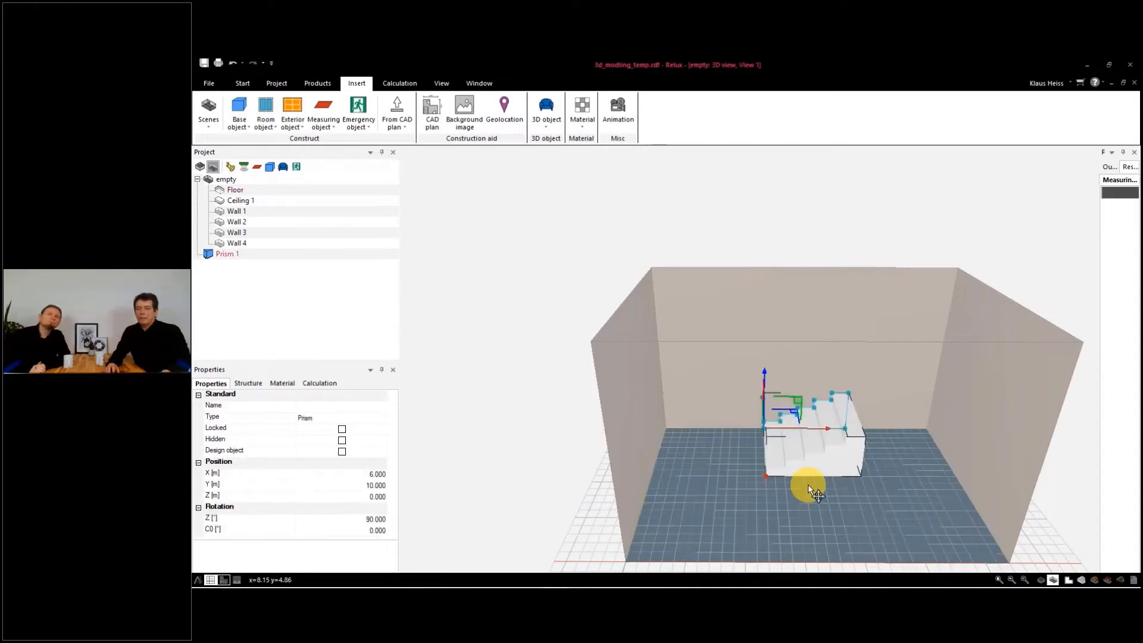
key("Delete")
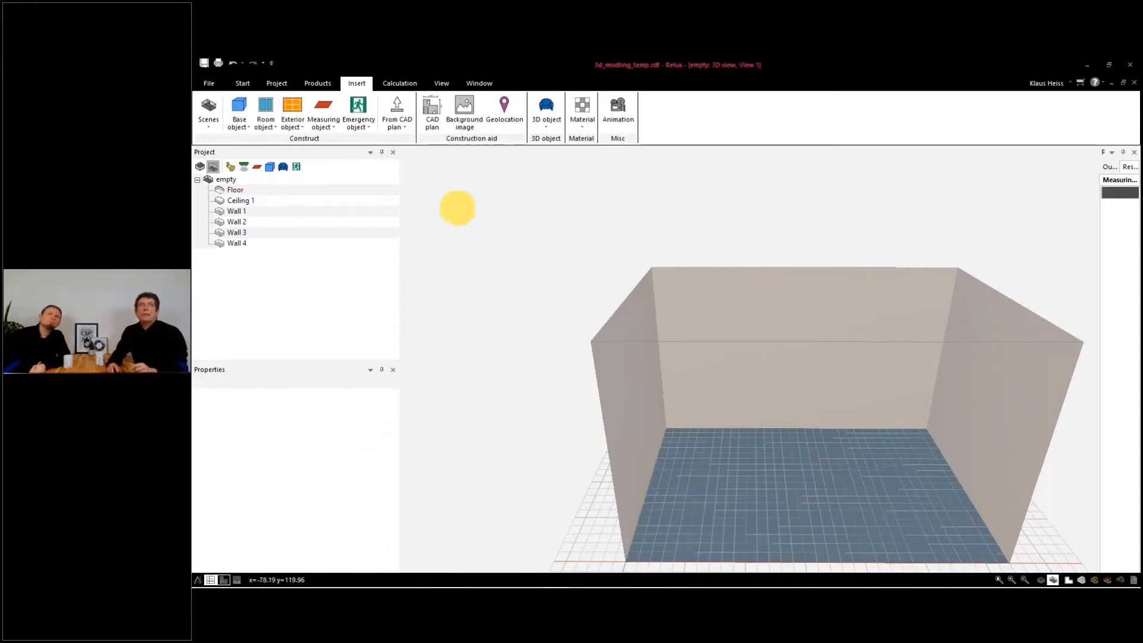
In the floor plan, draw an L-shaped partition wall 0.5 m thick from X 0, Y 3.5 m via X 10, Y 3.5 m to the upper wall.
left_click(245, 118)
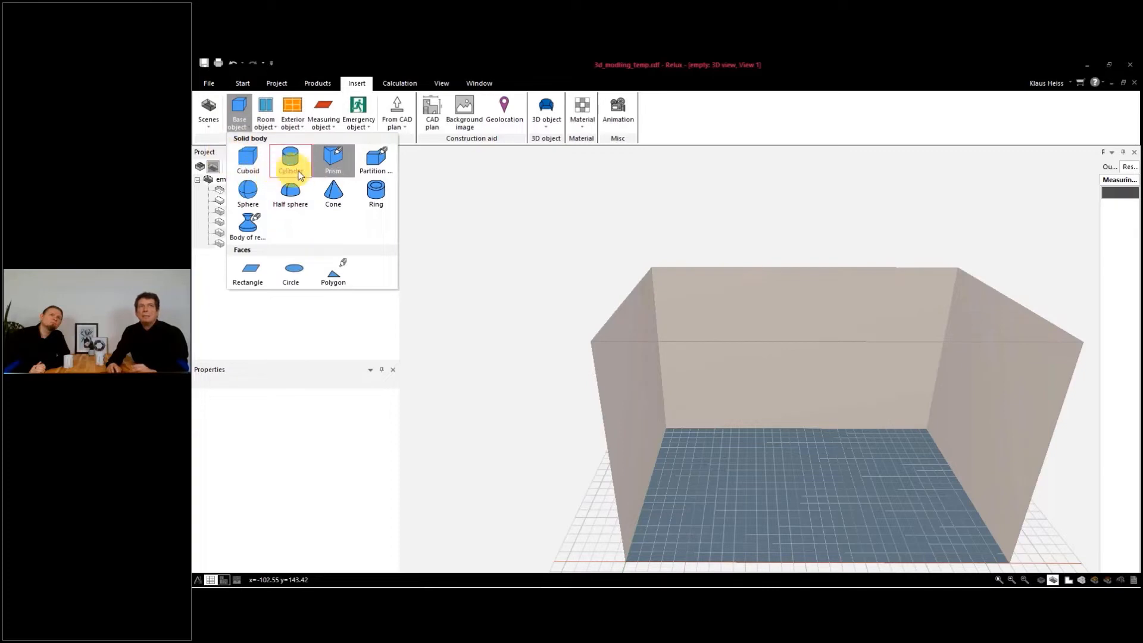
left_click(376, 159)
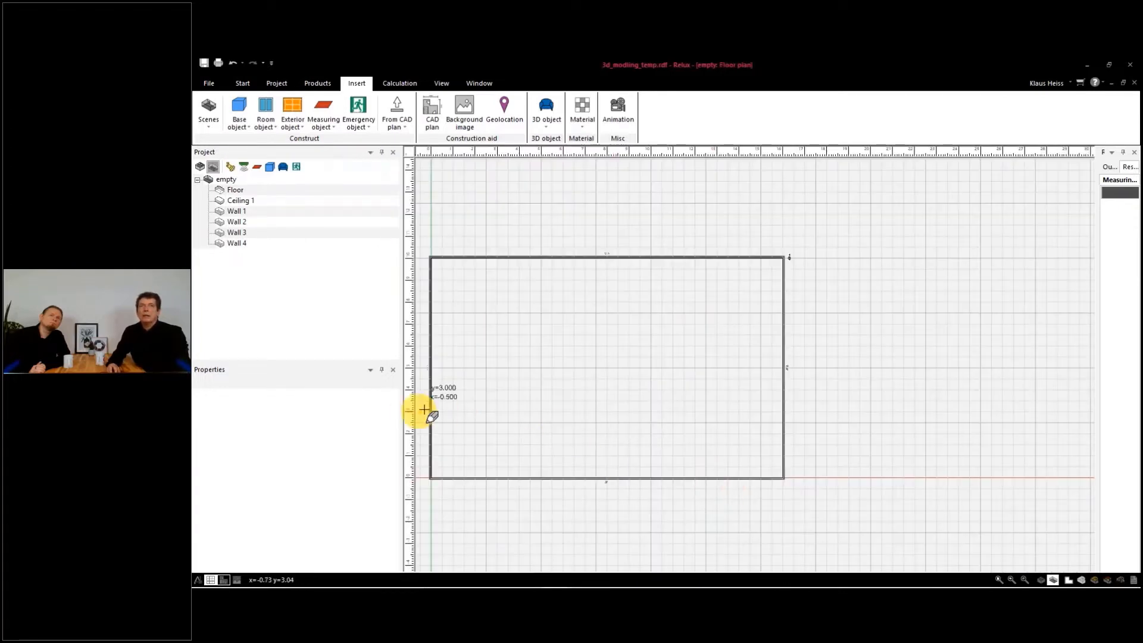
left_click(433, 400)
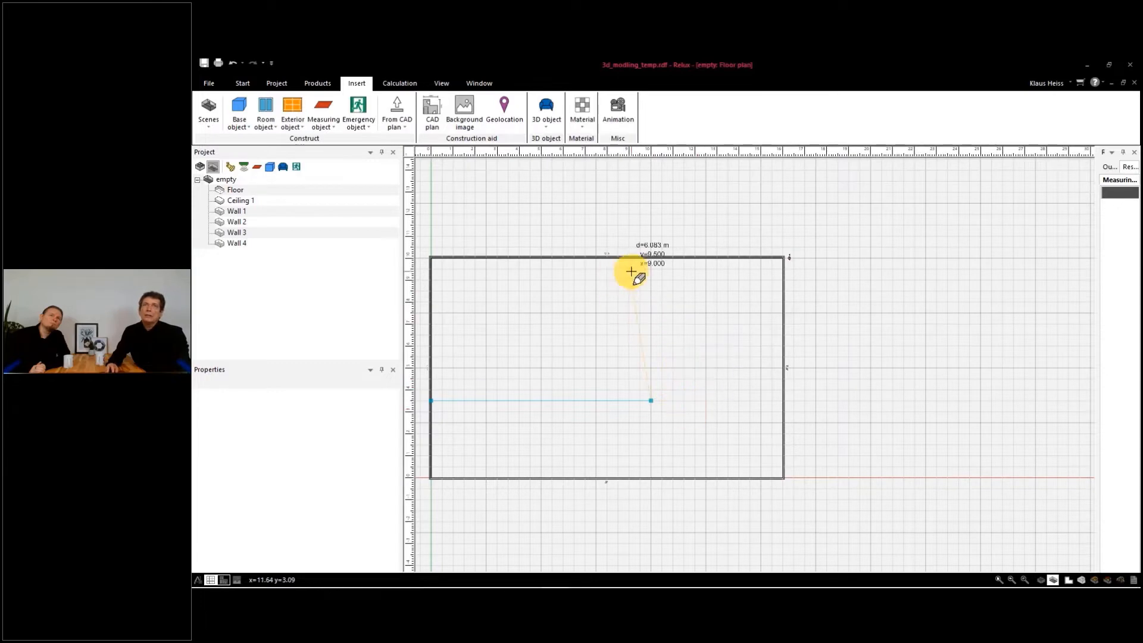
left_click(653, 266)
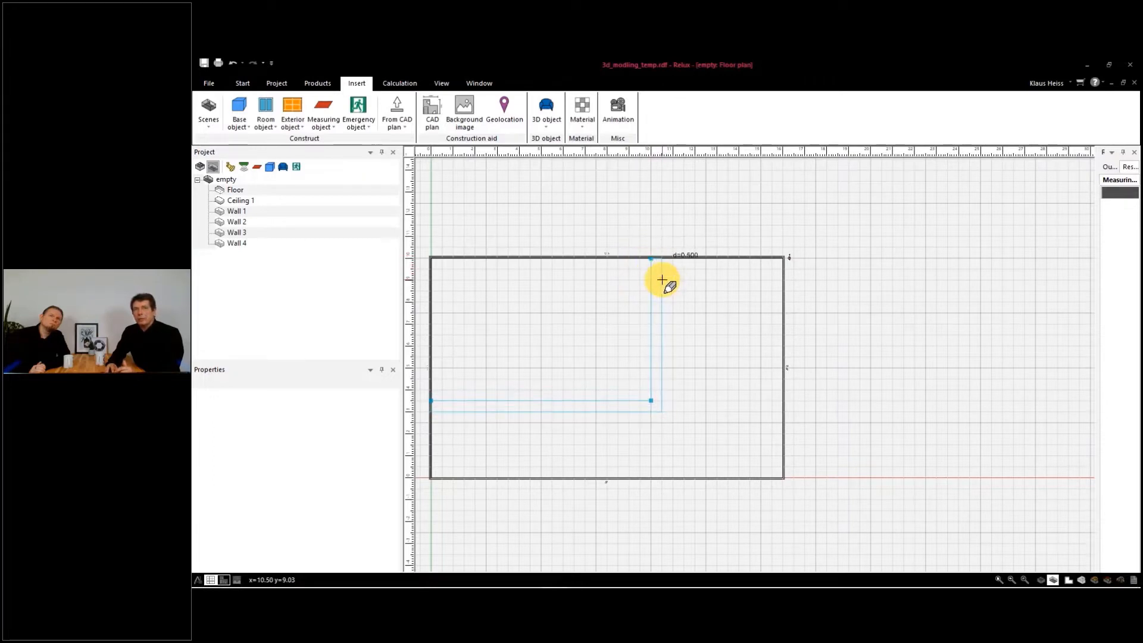
left_click(663, 280)
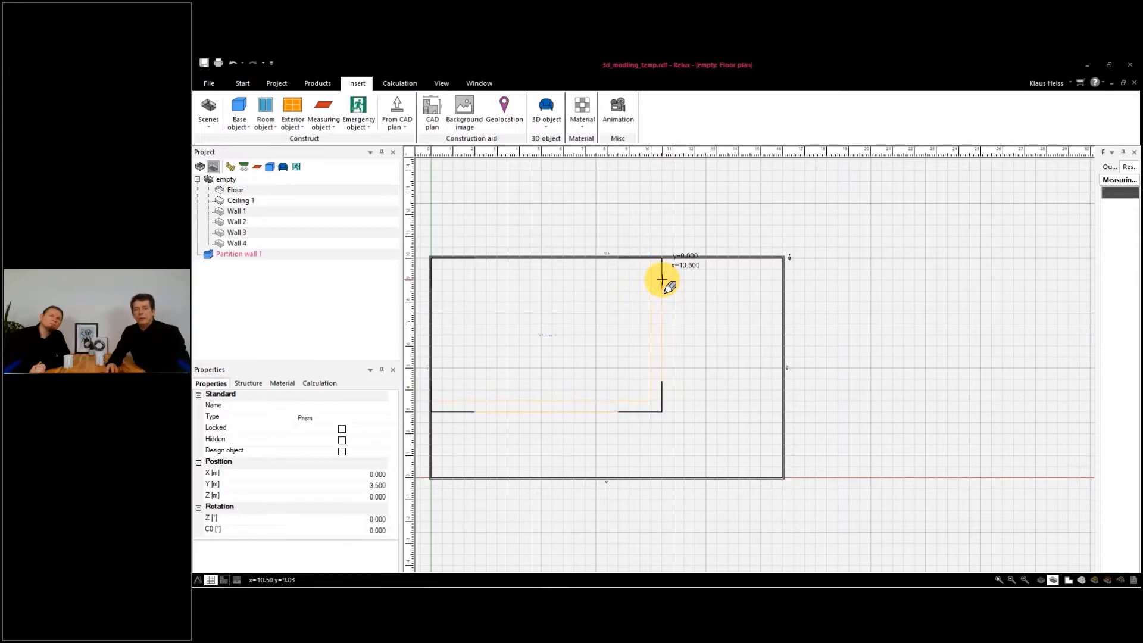
Inspect the L-shaped partition wall in the 3D view and delete it.
key("ctrl+Tab")
middle_click_drag(694, 340, 630, 411)
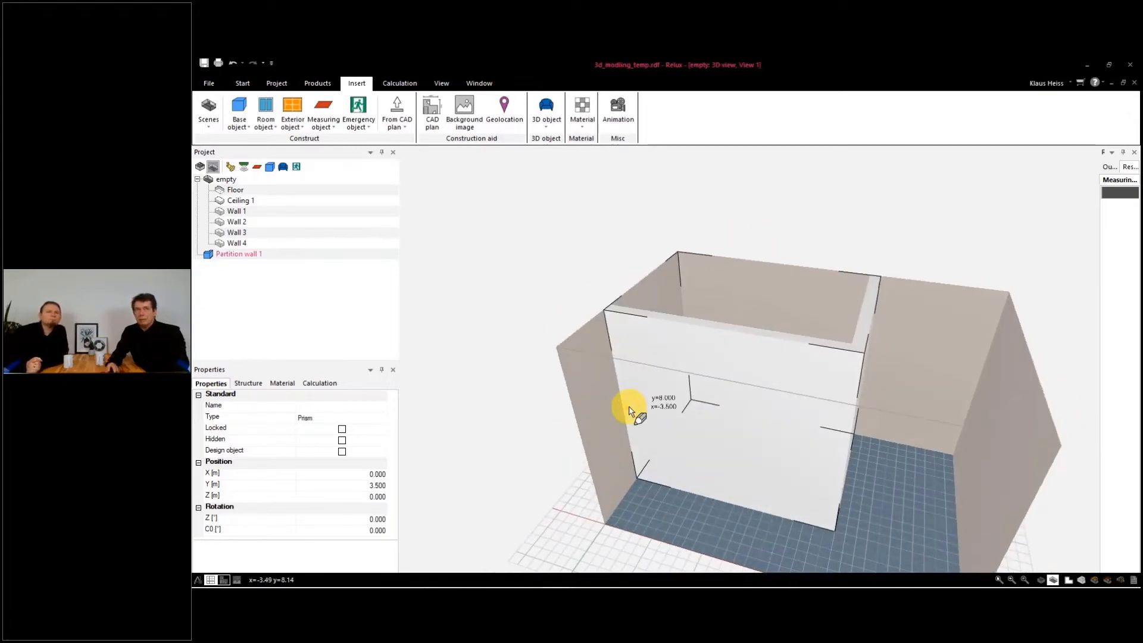
double_click(691, 459)
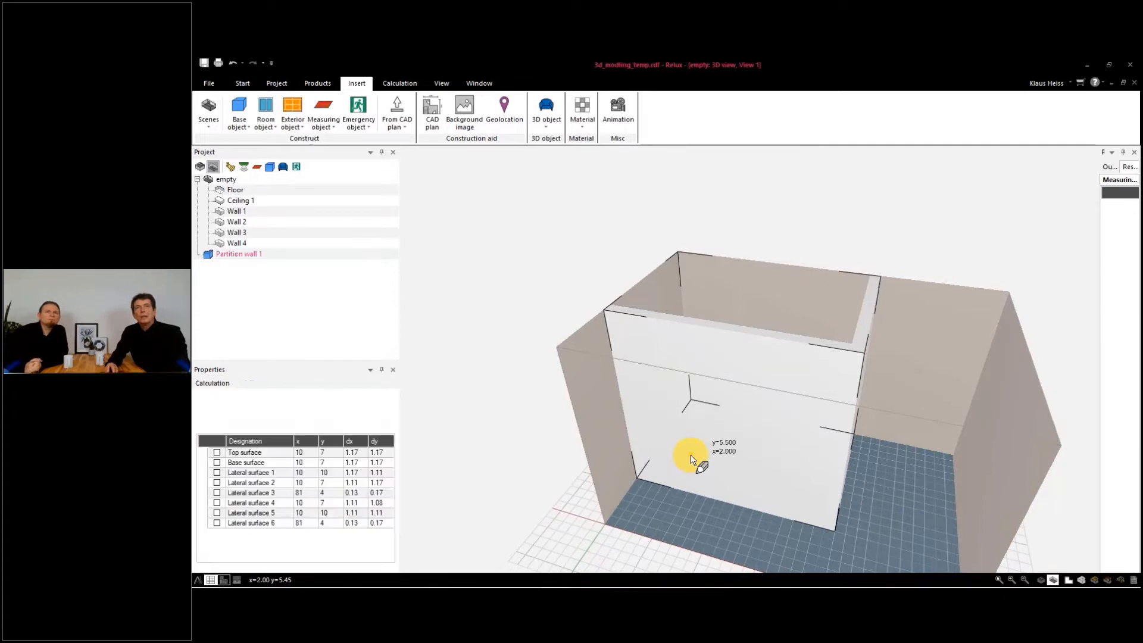
left_click(696, 456)
key("Delete")
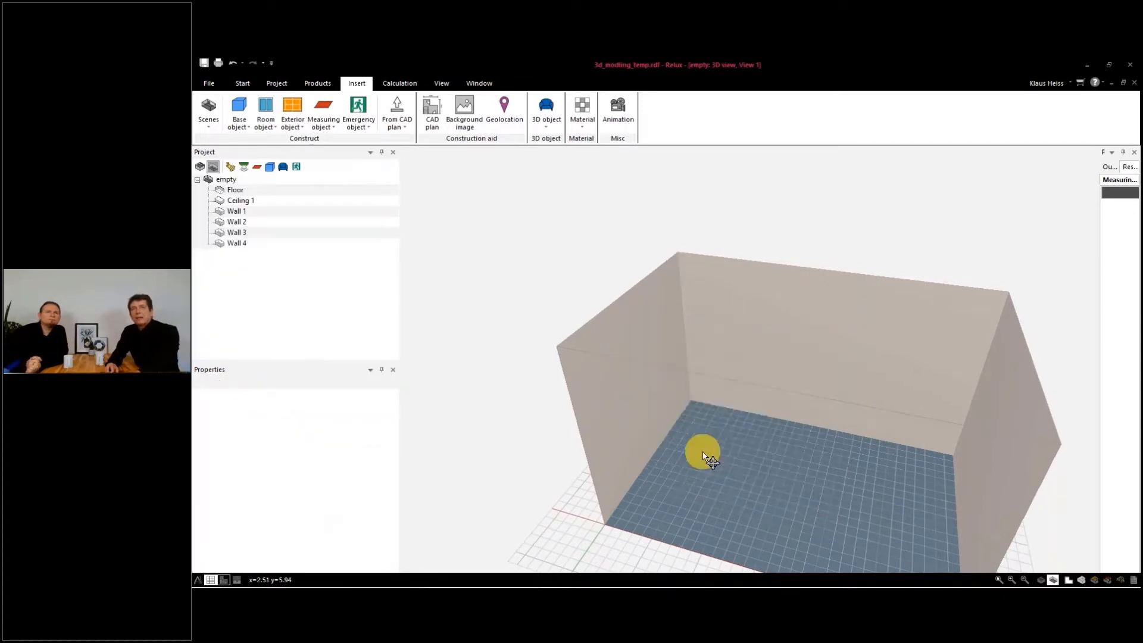
Place a sphere on the floor at about X 3.5 m, Y 5.5 m.
left_click(247, 122)
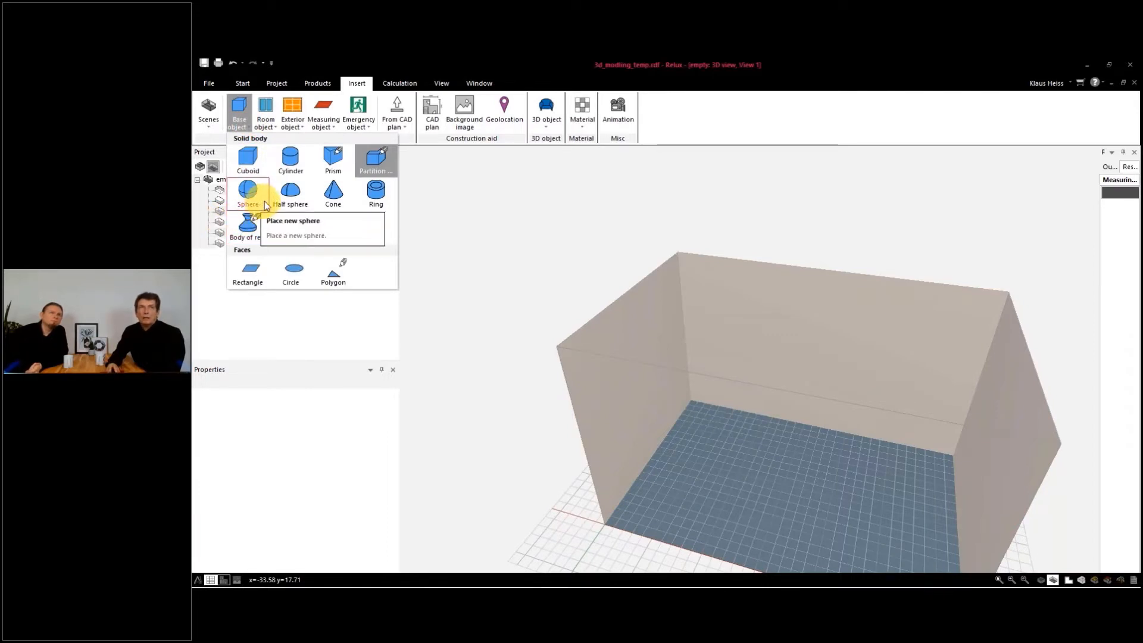
left_click(249, 198)
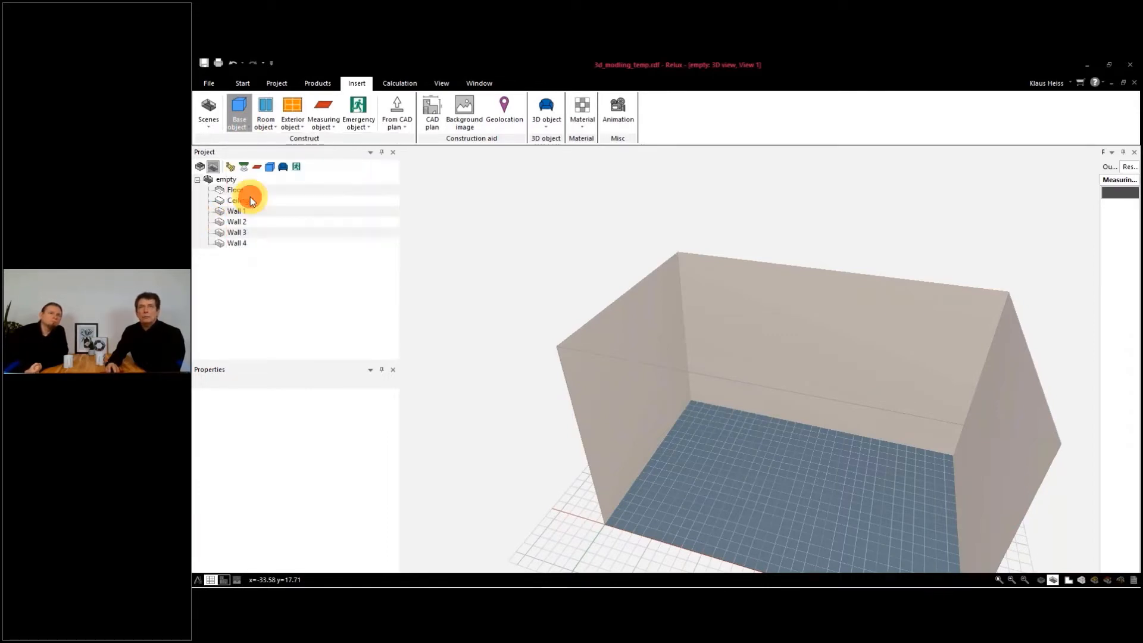
left_click(737, 474)
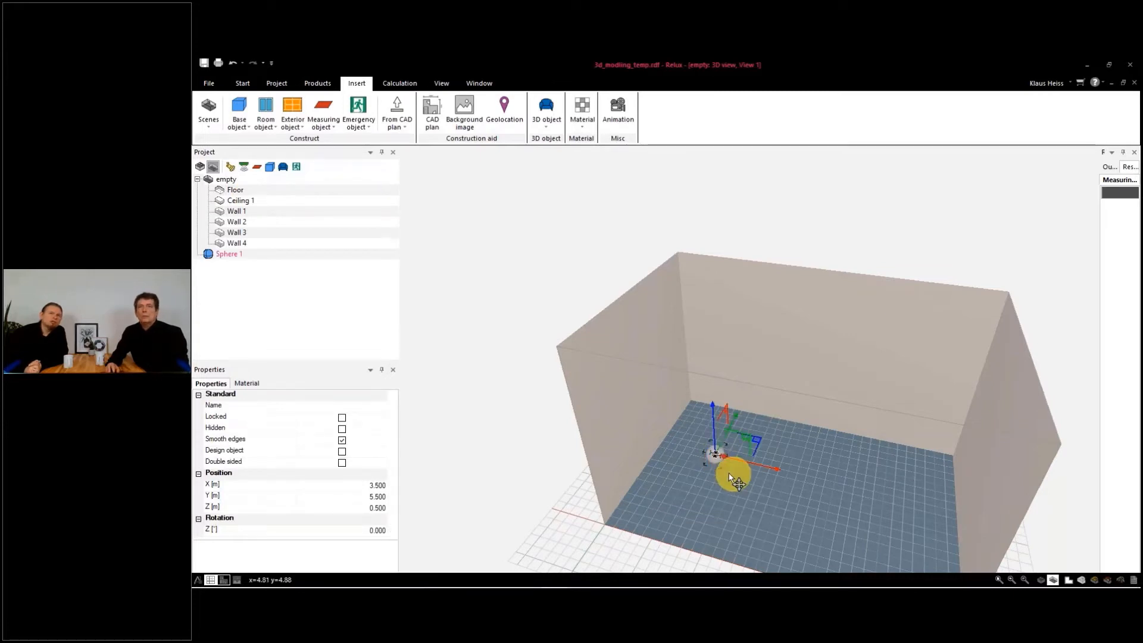
Enlarge the sphere to a length of 3 m.
scroll(725, 464, "up", 2)
scroll(727, 463, "up", 3)
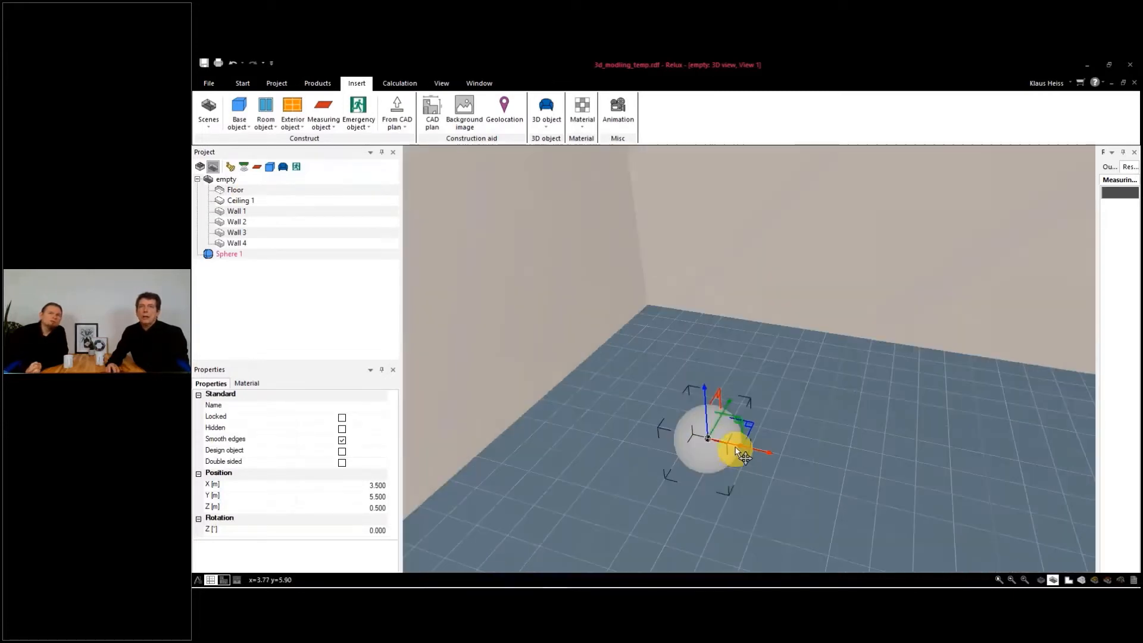
left_click_drag(748, 448, 881, 484)
scroll(881, 483, "down", 4)
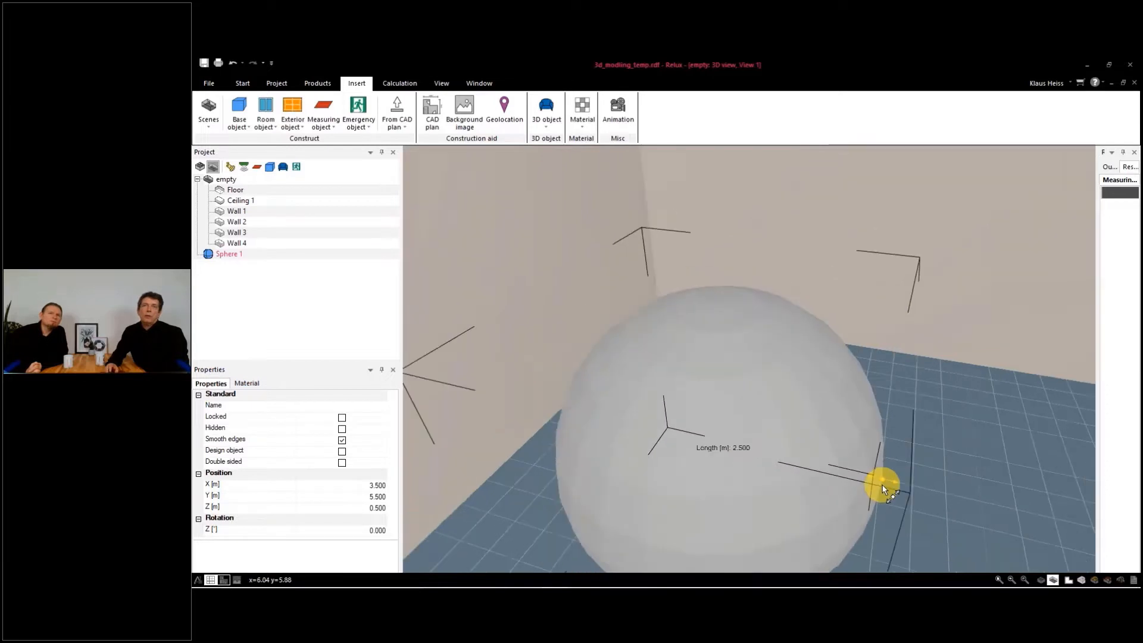
scroll(896, 491, "down", 4)
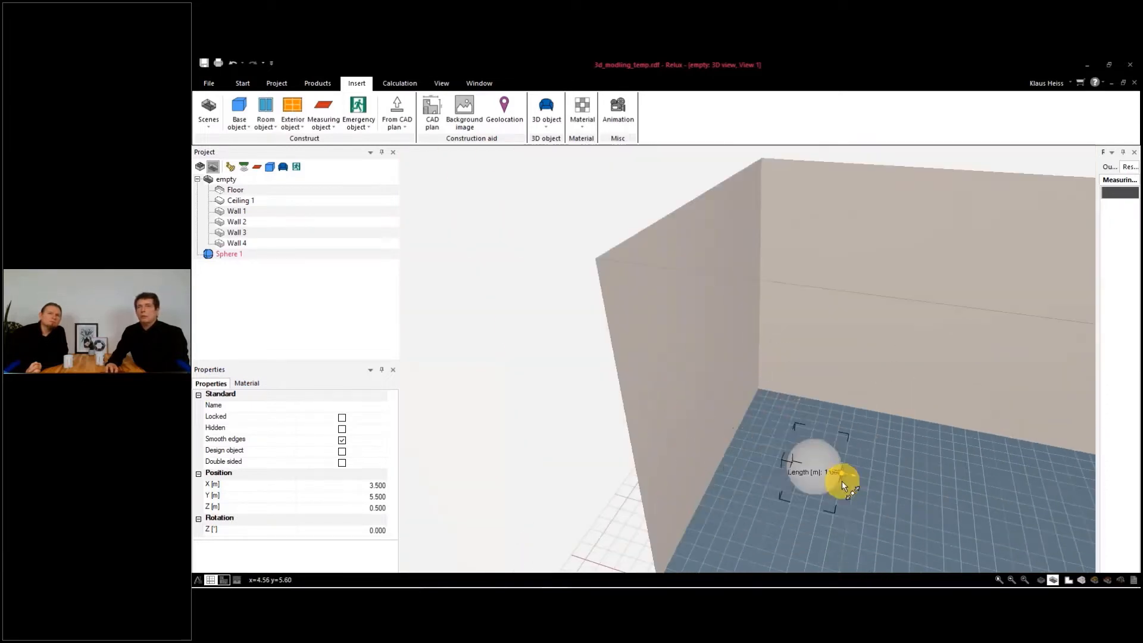
scroll(863, 482, "up", 4)
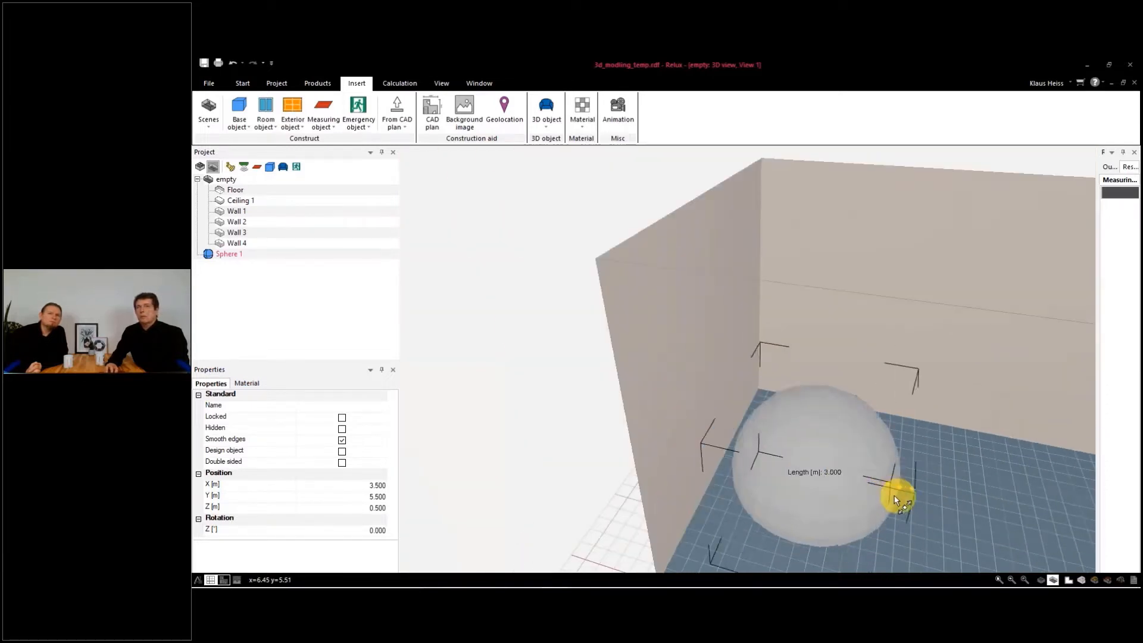
Place a ring on the floor beside the sphere at about X 11.5 m, Y 4.5 m.
left_click(238, 115)
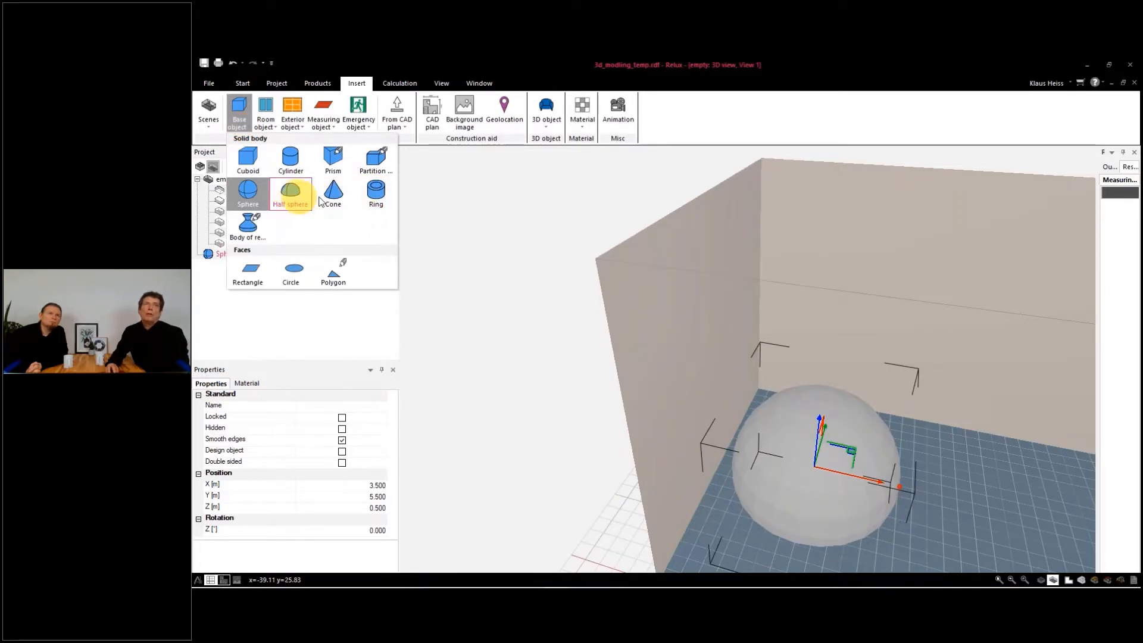
left_click(375, 195)
middle_click_drag(763, 394, 415, 348)
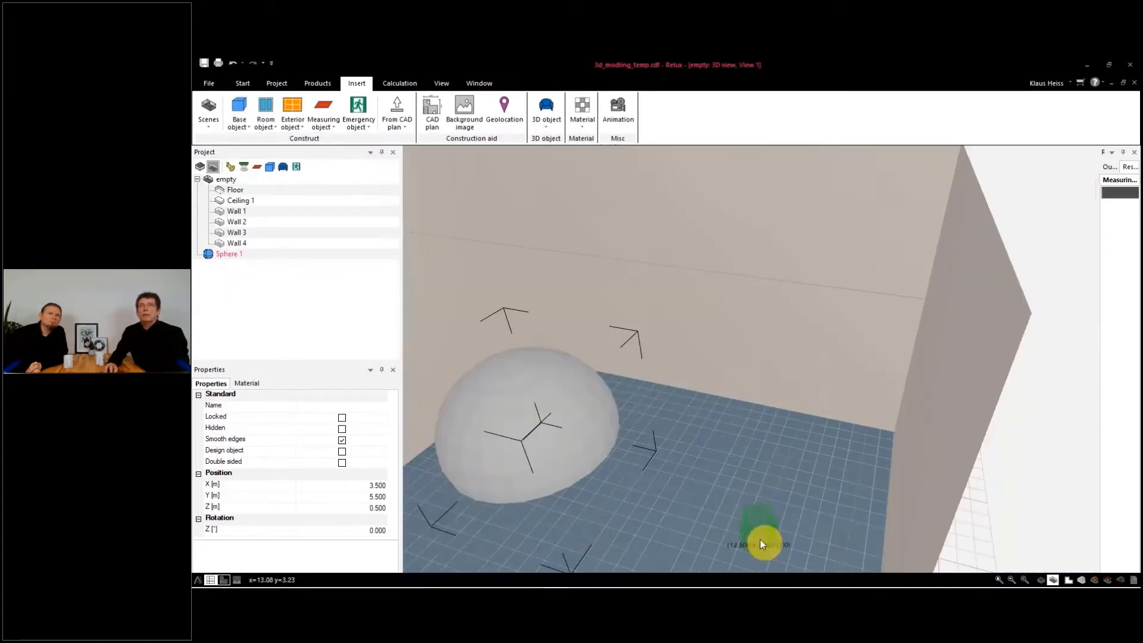
left_click(734, 516)
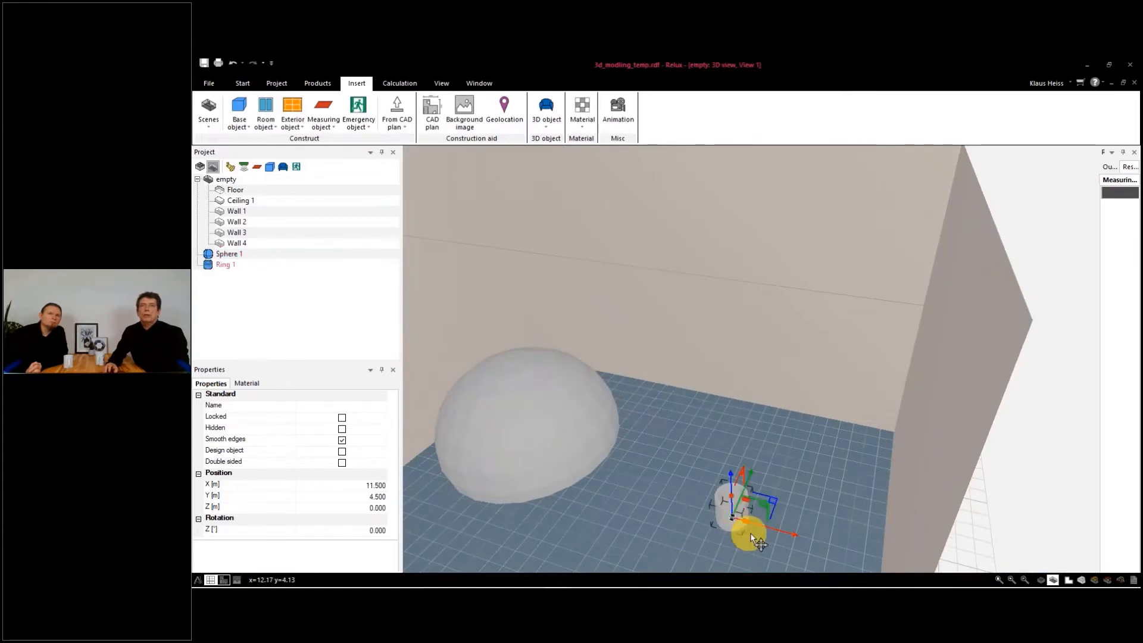
Widen the ring's outer base radius and upper outer radius so that it becomes a truncated cone with a narrow central hole.
scroll(752, 533, "up", 3)
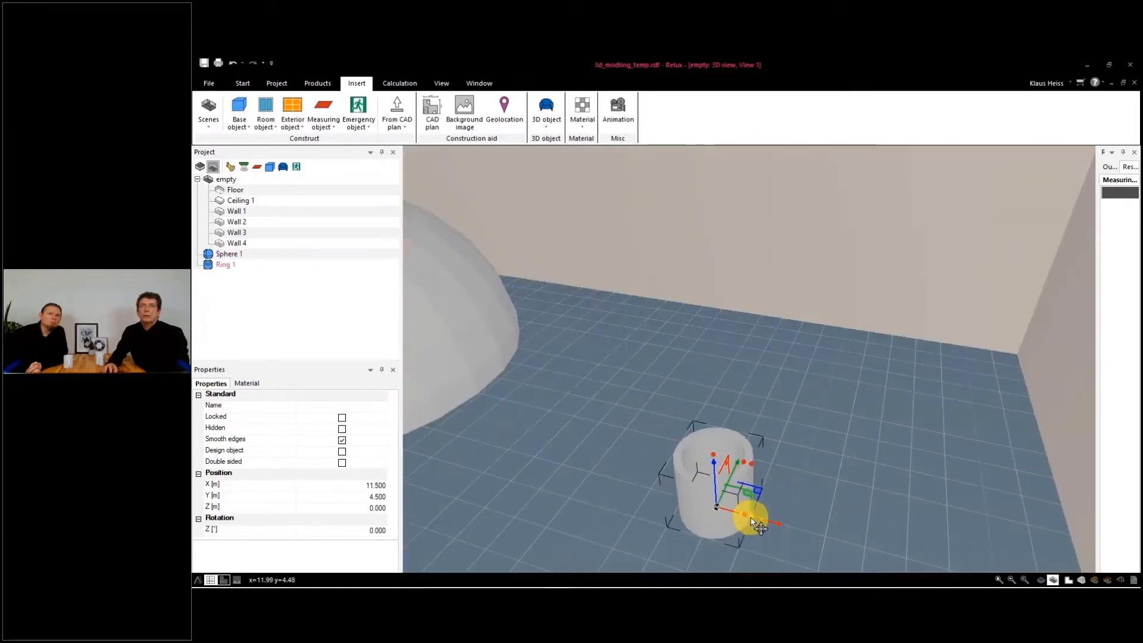
left_click_drag(752, 522, 866, 536)
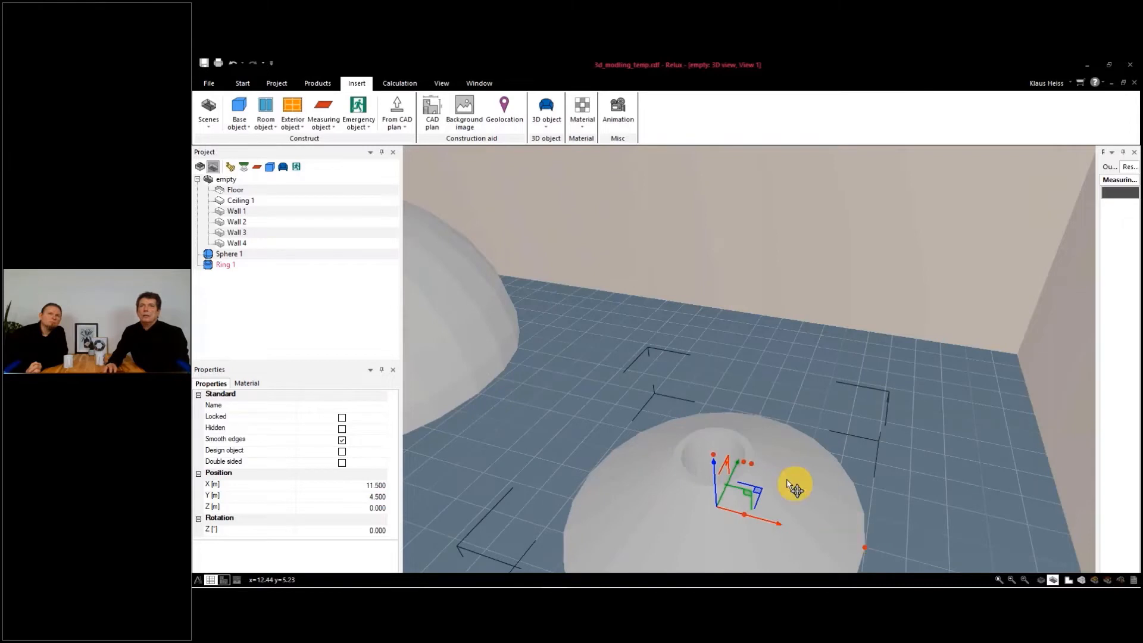
left_click_drag(752, 462, 805, 462)
left_click(893, 469)
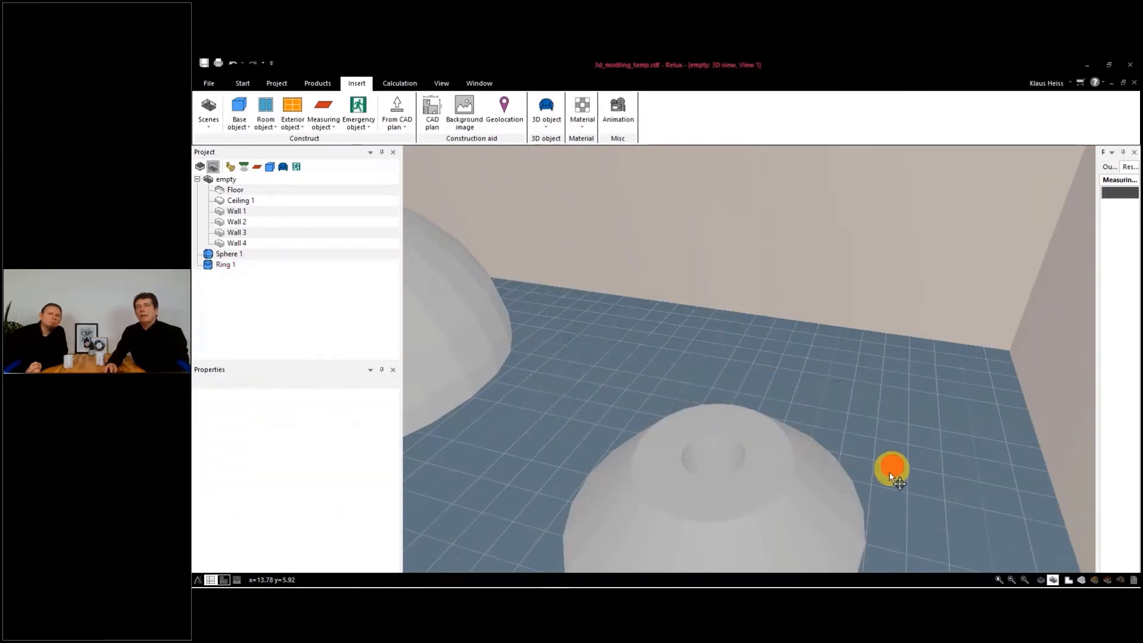
Delete the reshaped ring and the large sphere from the room.
left_click_drag(887, 478, 869, 453)
scroll(864, 477, "down", 8)
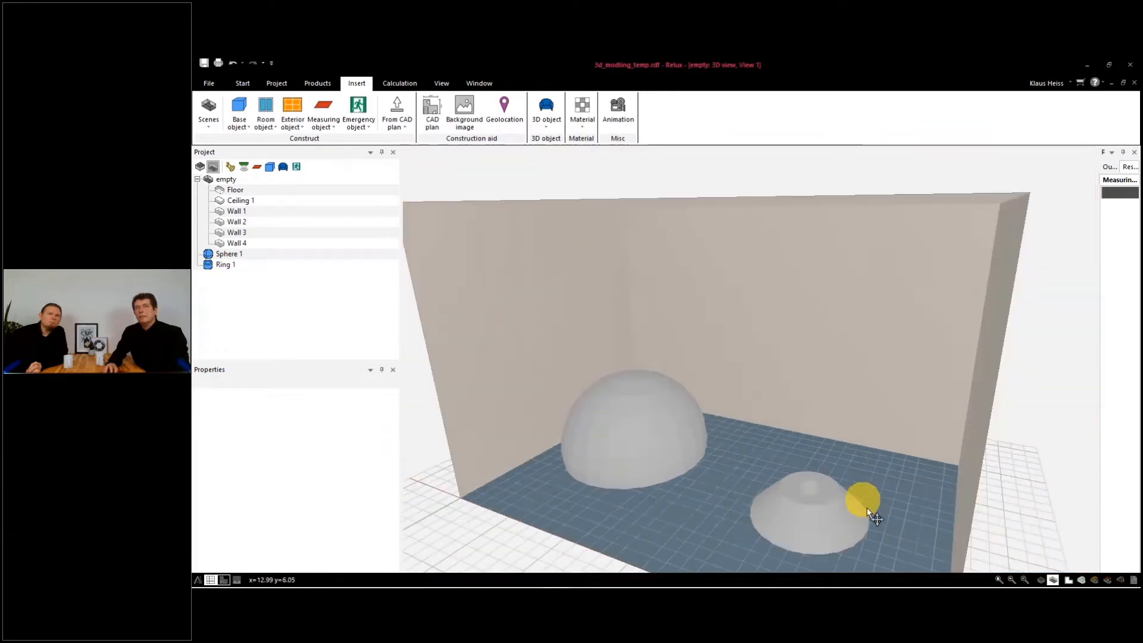
left_click_drag(867, 515, 850, 465)
left_click(785, 506)
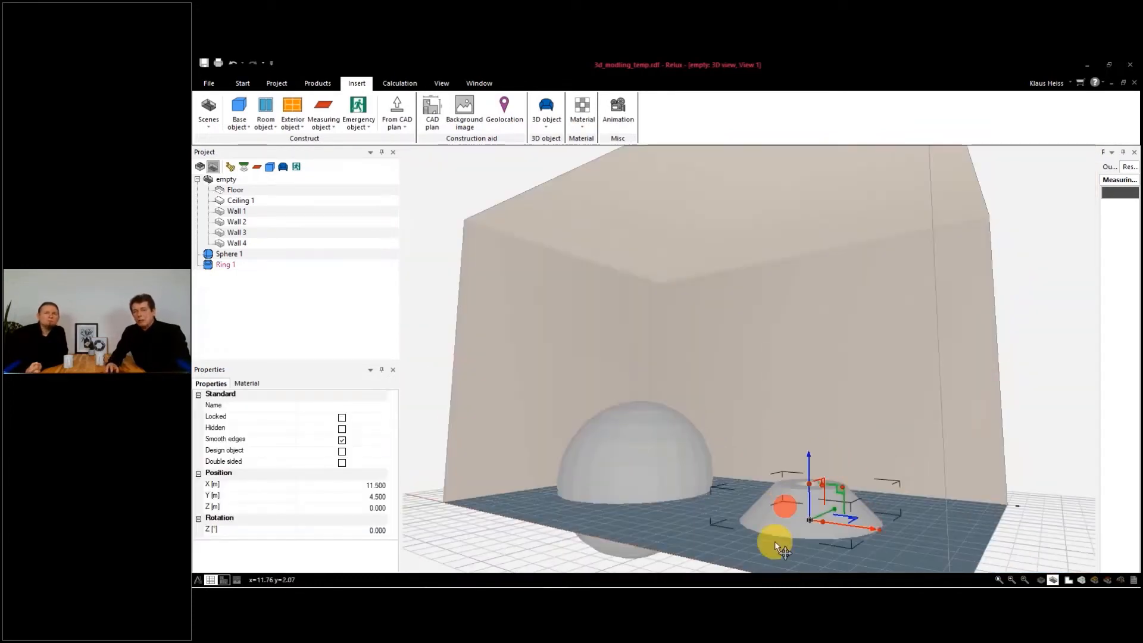
key("Delete")
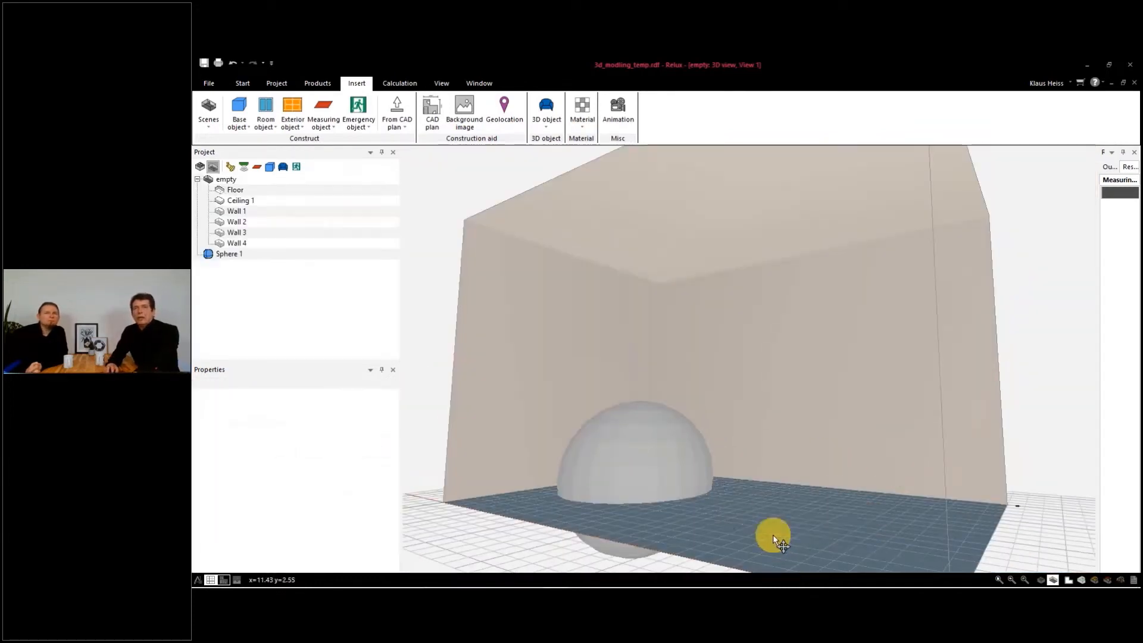
left_click(649, 473)
key("Delete")
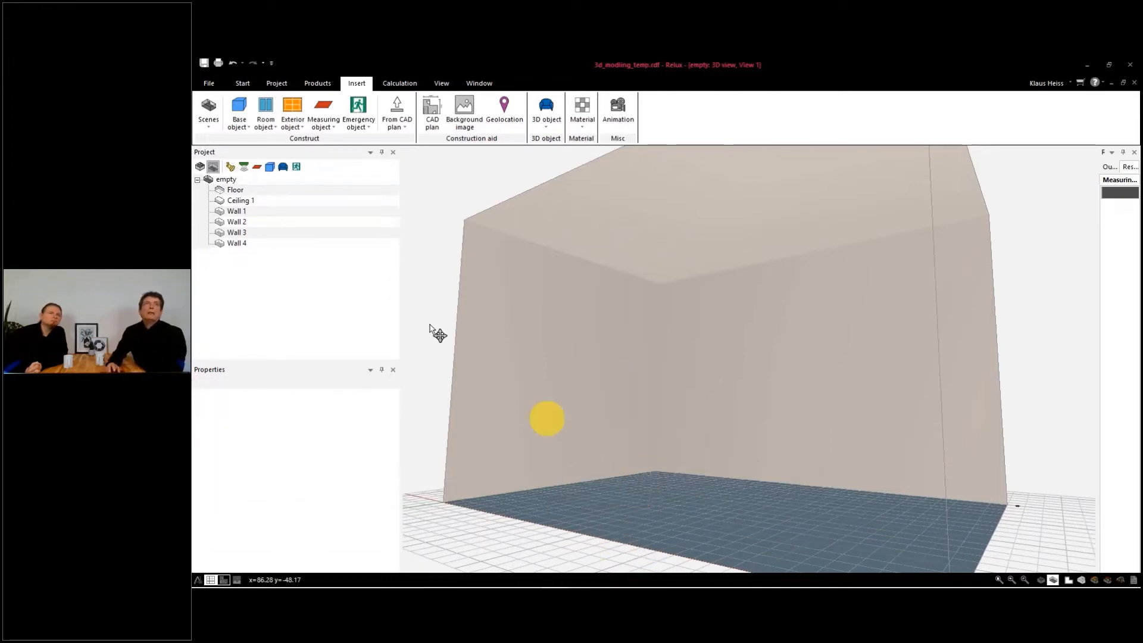
left_click(248, 129)
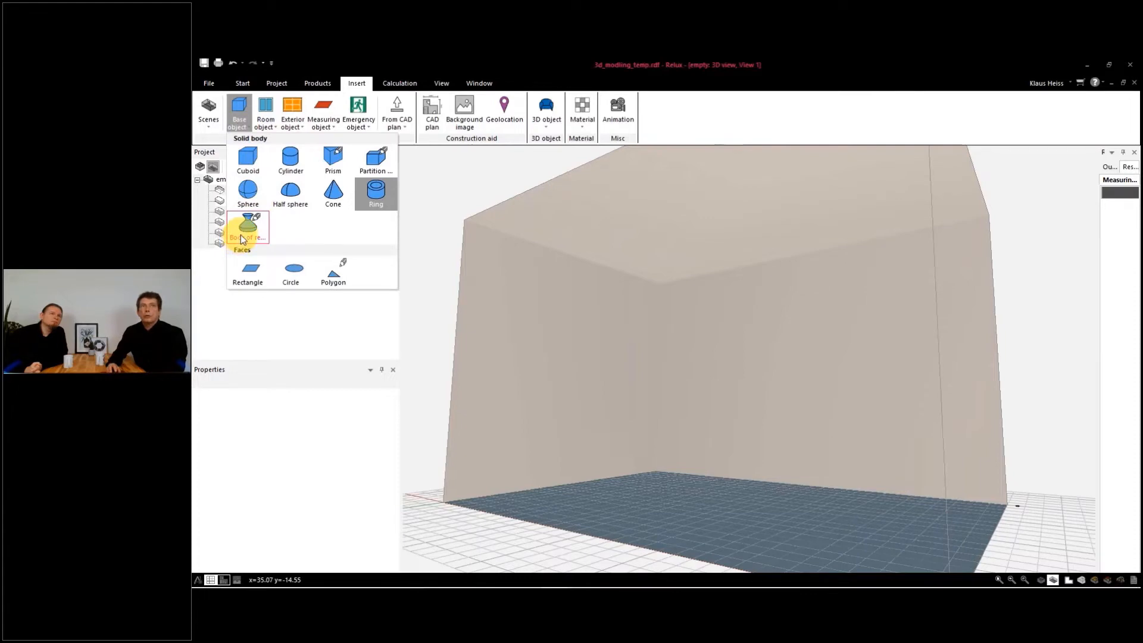
left_click_drag(637, 371, 717, 400)
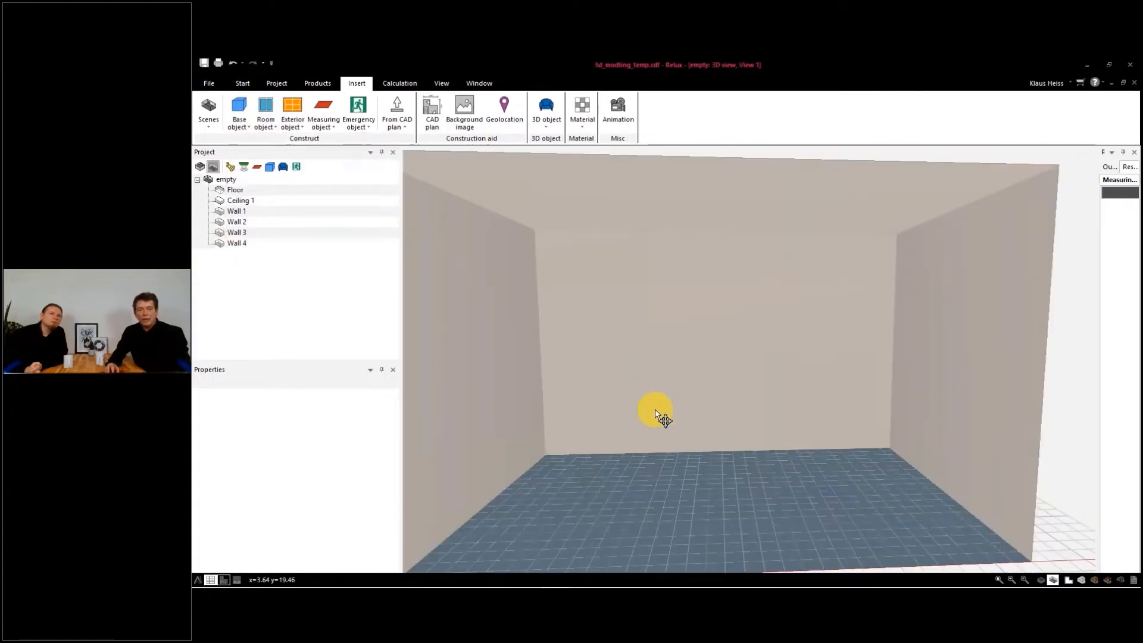
key("ctrl+Tab")
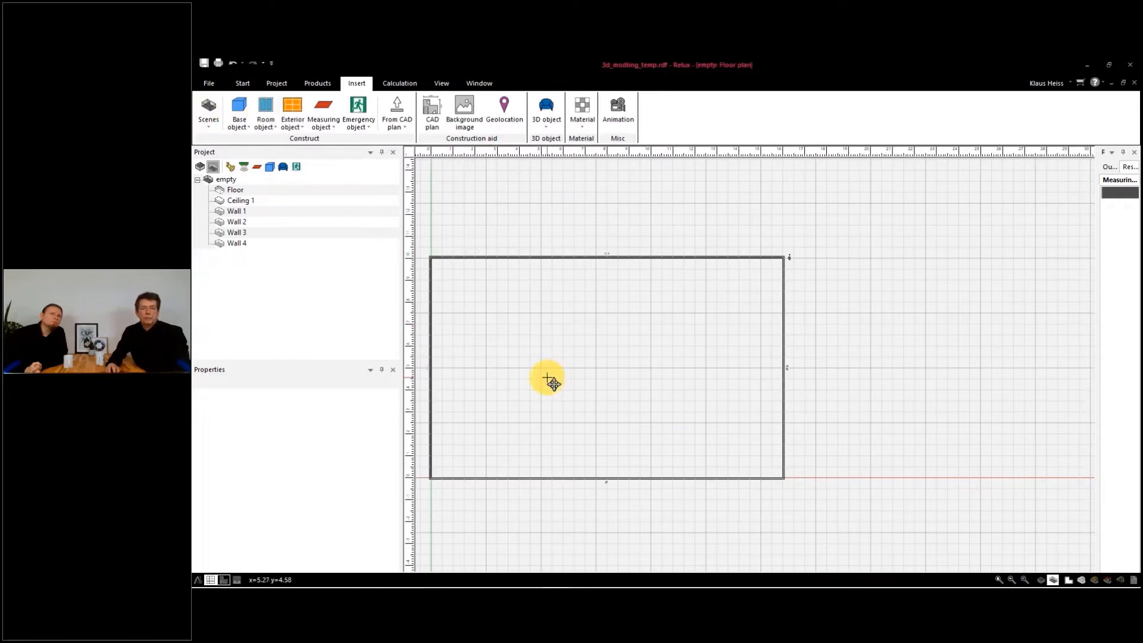
key("ctrl+Tab")
Start a body of revolution and draw its 10 m axis across the floor from X 2 m to X 12 m at about Y 4.5 m.
mouse_move(639, 448)
left_mouse_down()
mouse_move(644, 493)
mouse_move(648, 453)
left_mouse_up()
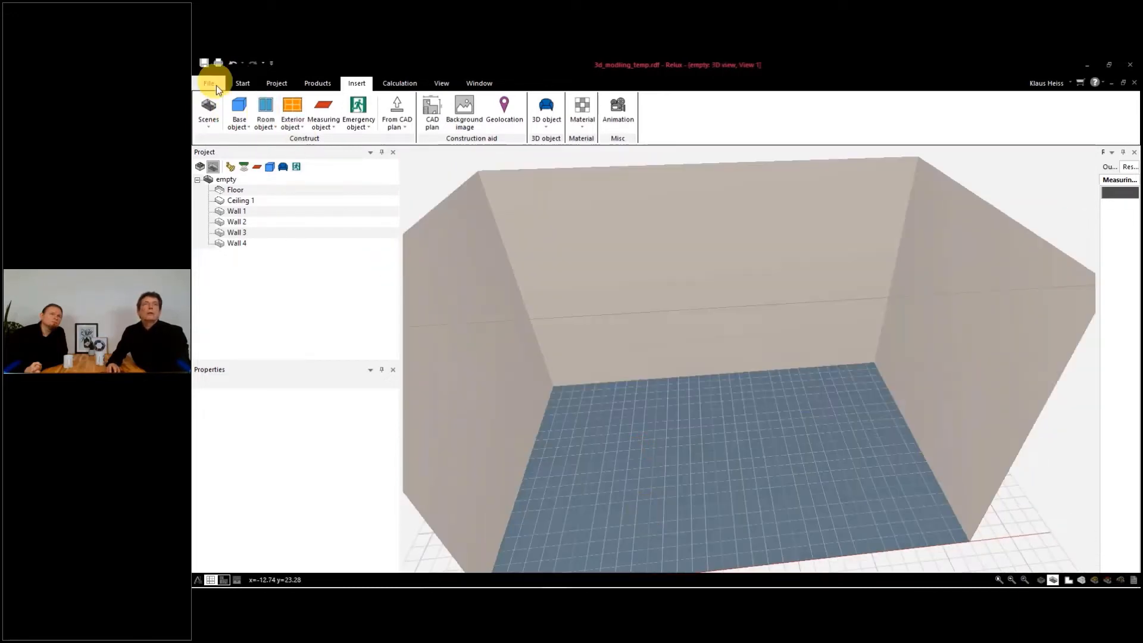
left_click(239, 110)
left_click(248, 222)
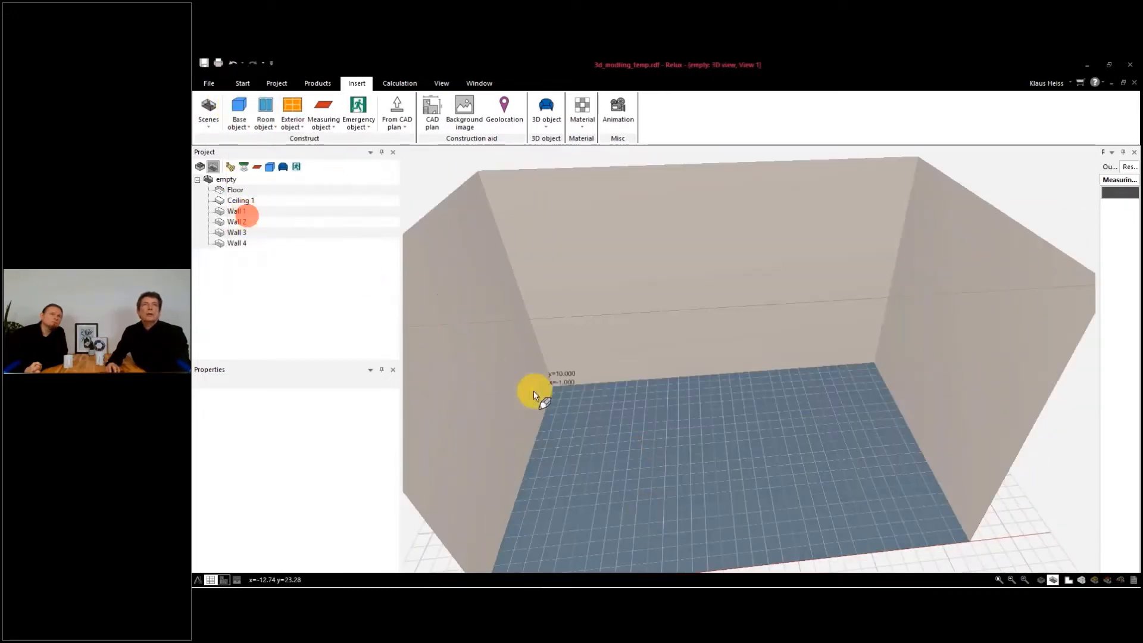
left_click(580, 470)
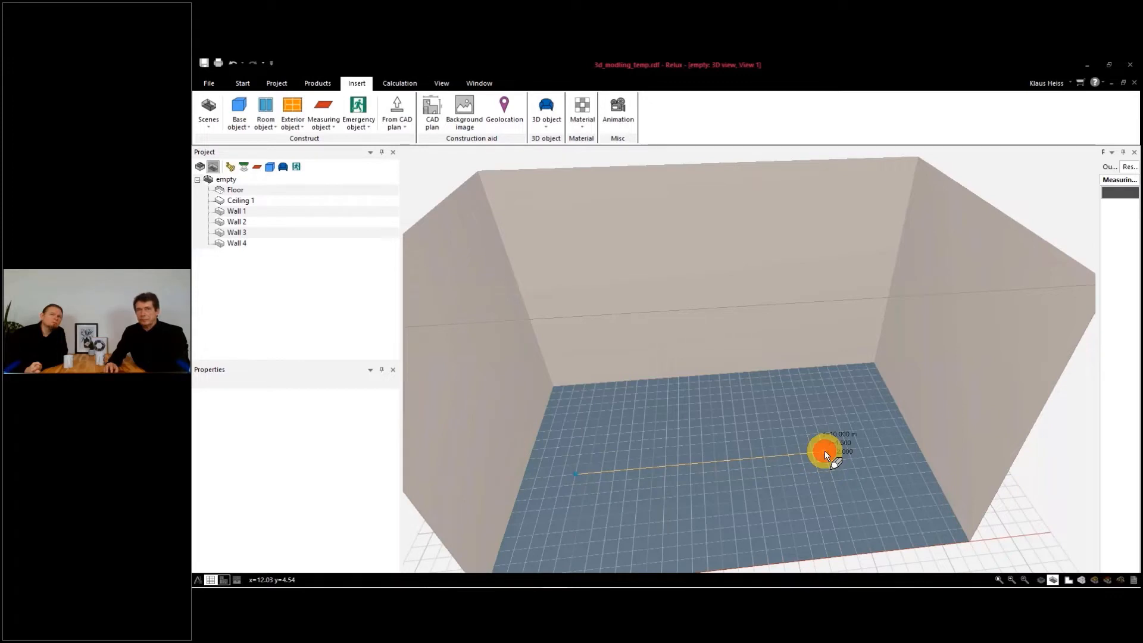
left_click(824, 452)
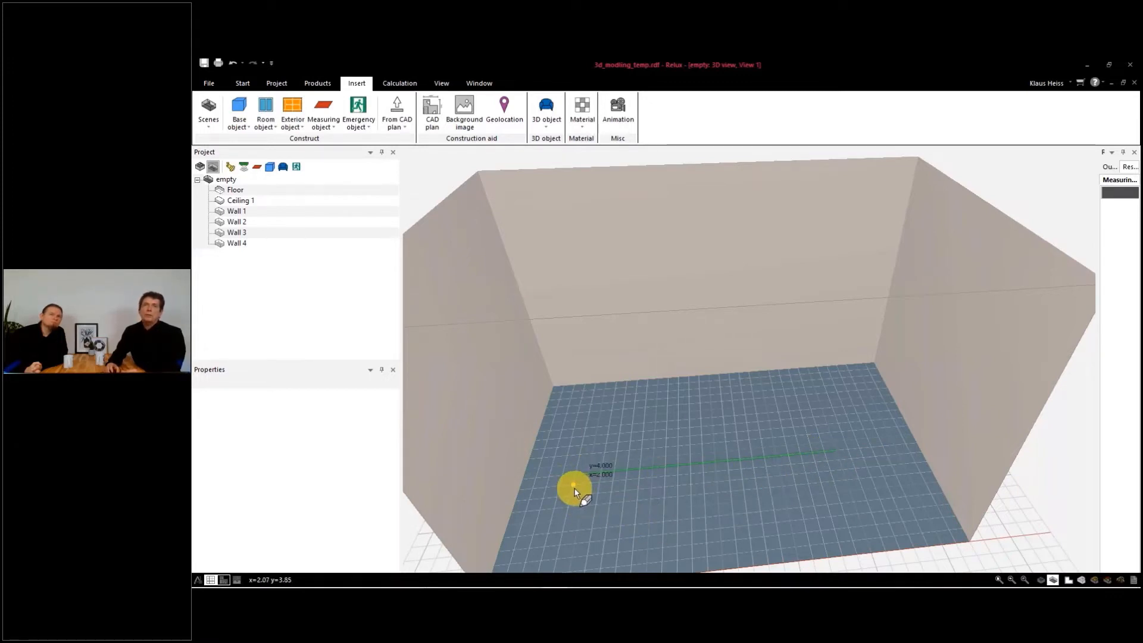
Draw a stepped profile with a narrow waist along one side of the axis and close it at the axis' far end to generate the solid.
scroll(575, 483, "up", 2)
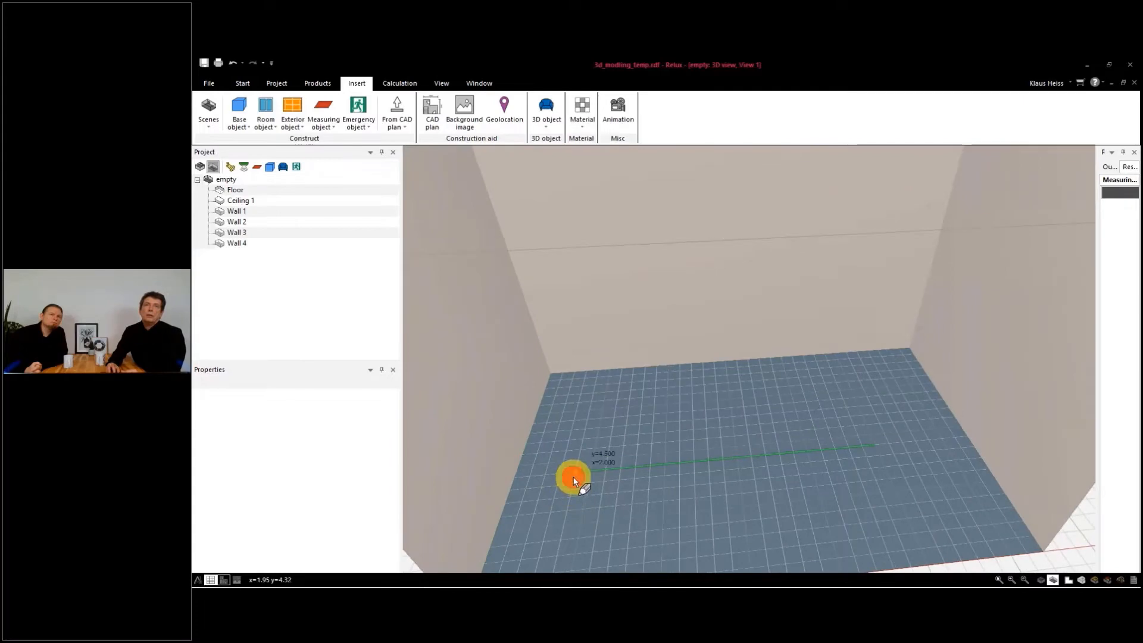
left_click(574, 478)
left_click(565, 526)
left_click(631, 522)
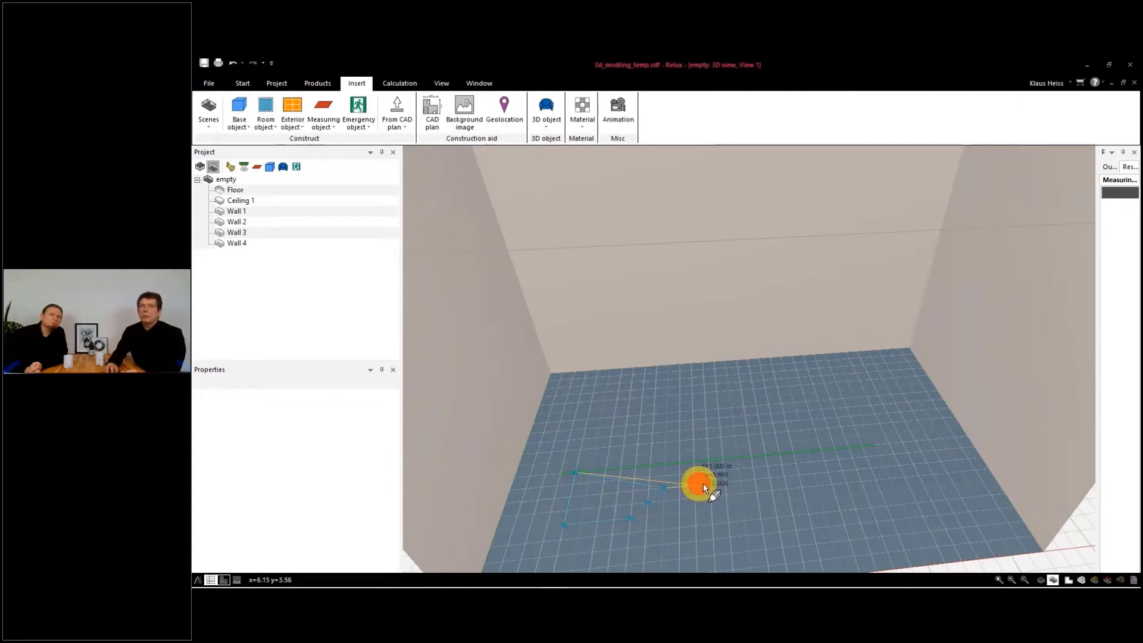
left_click(769, 479)
left_click(818, 488)
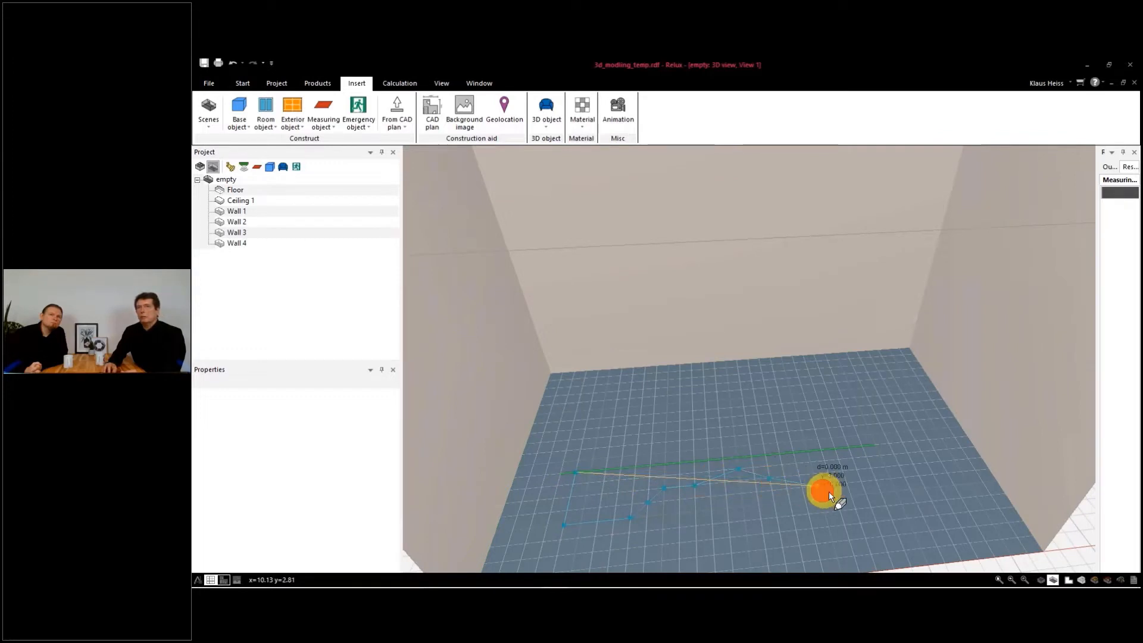
left_click(863, 498)
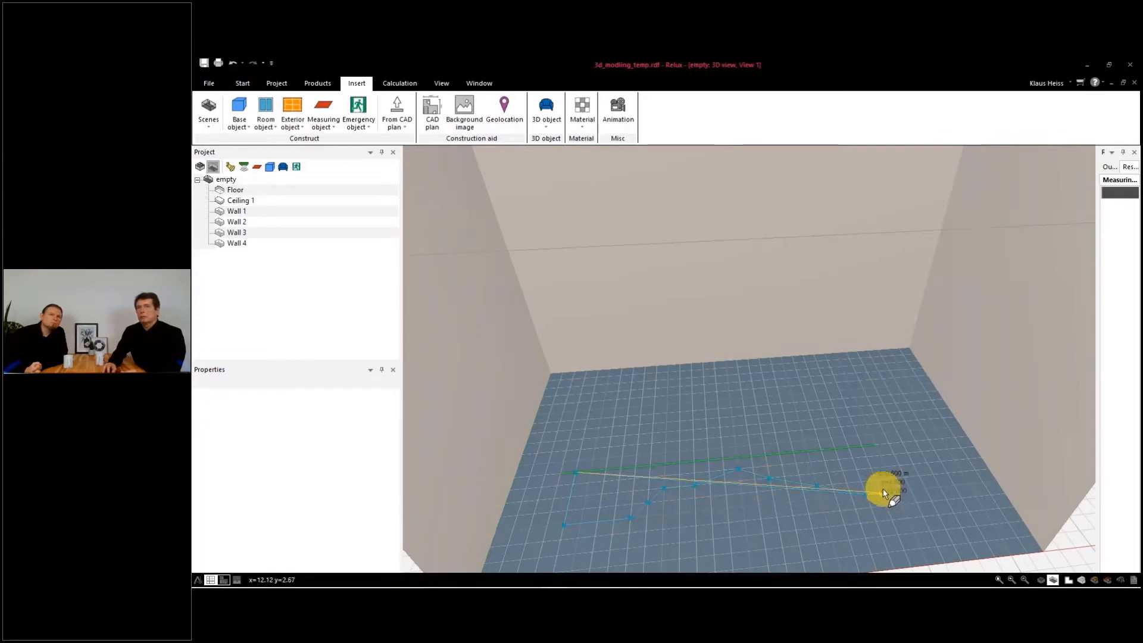
left_click(882, 493)
left_click(864, 449)
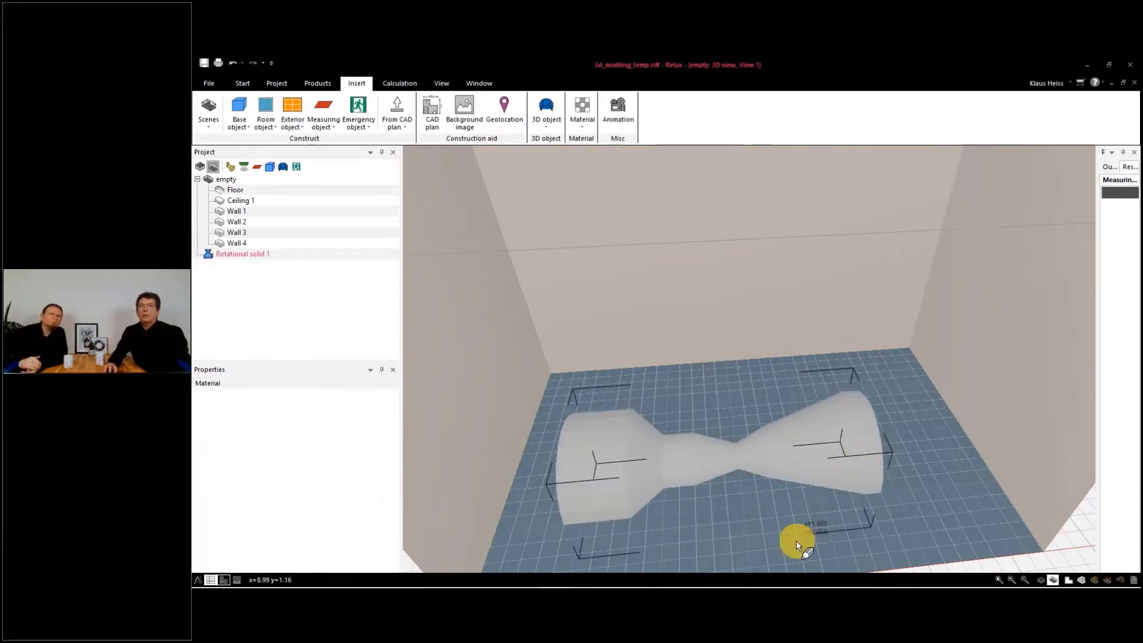
Rotate the body of revolution until it stands upright on its wide cylindrical end, with a Z rotation of 270°.
left_click(724, 466)
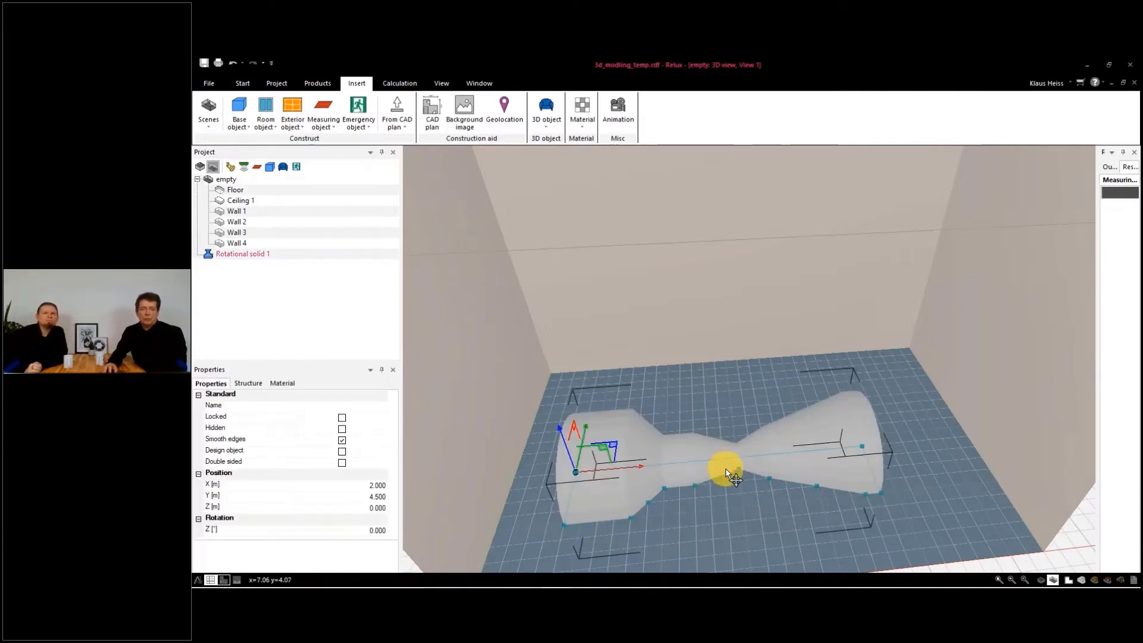
left_click(725, 469)
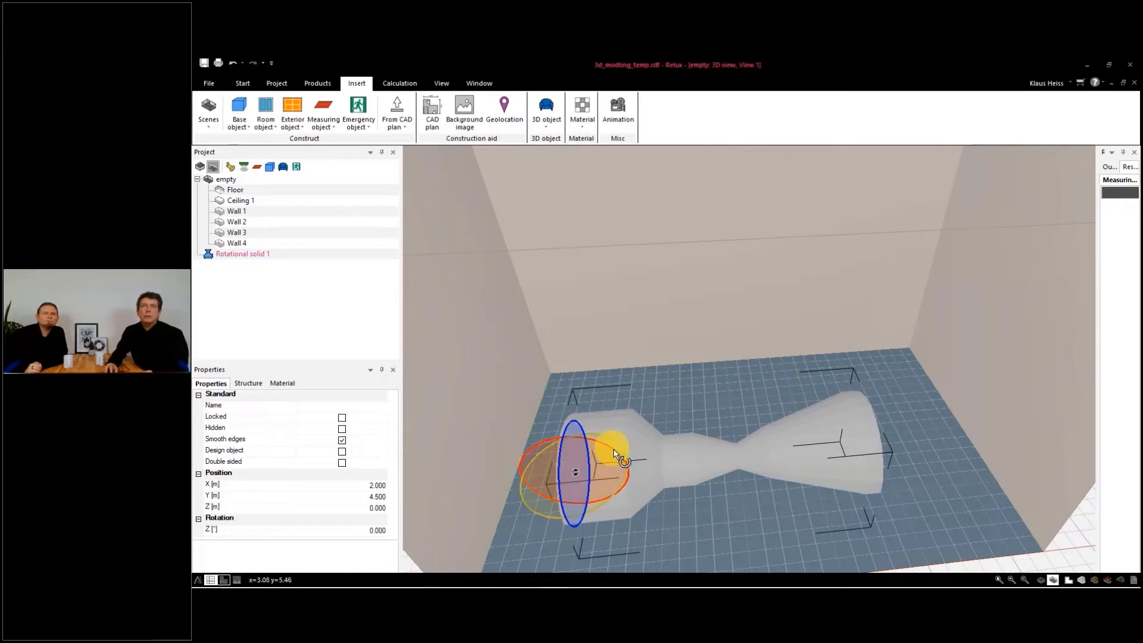
scroll(675, 531, "up", 1)
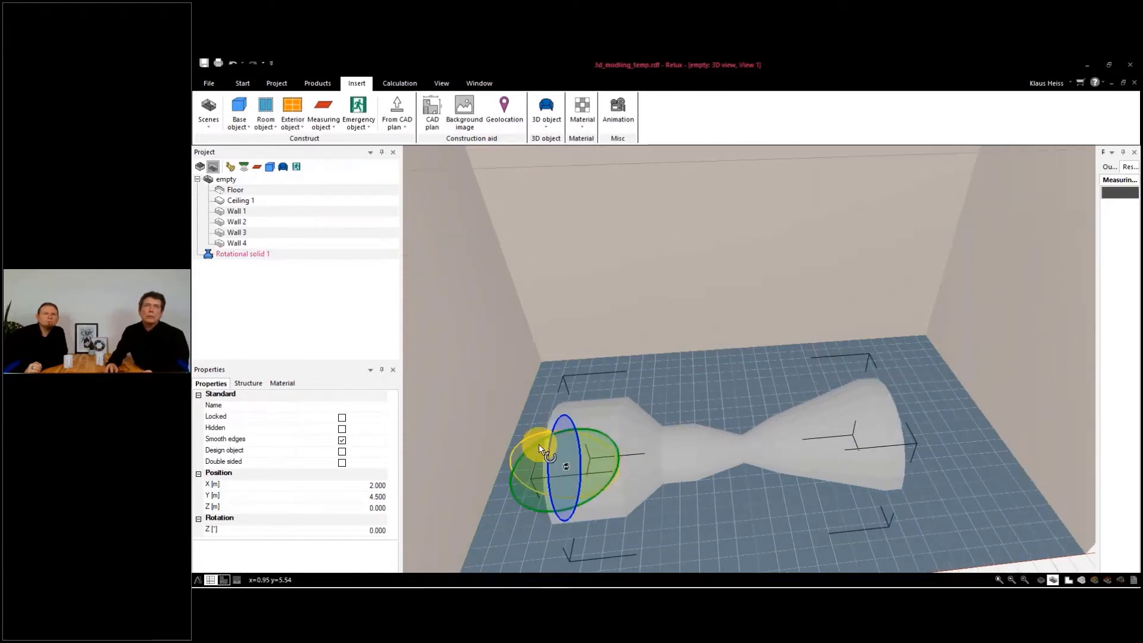
left_click_drag(540, 448, 549, 478)
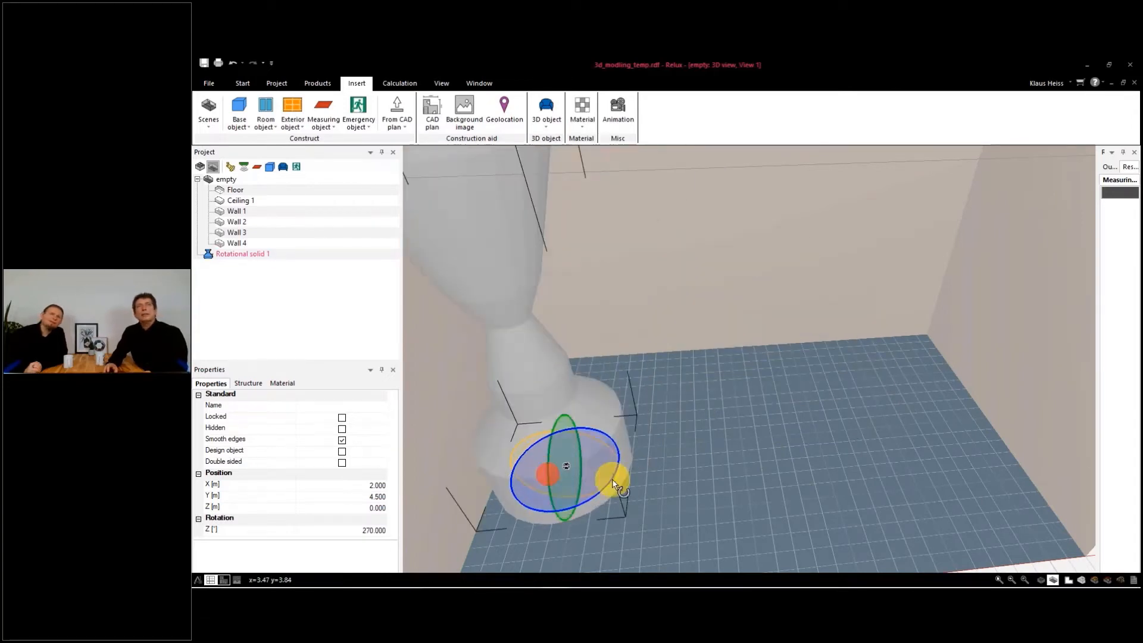
scroll(619, 488, "down", 5)
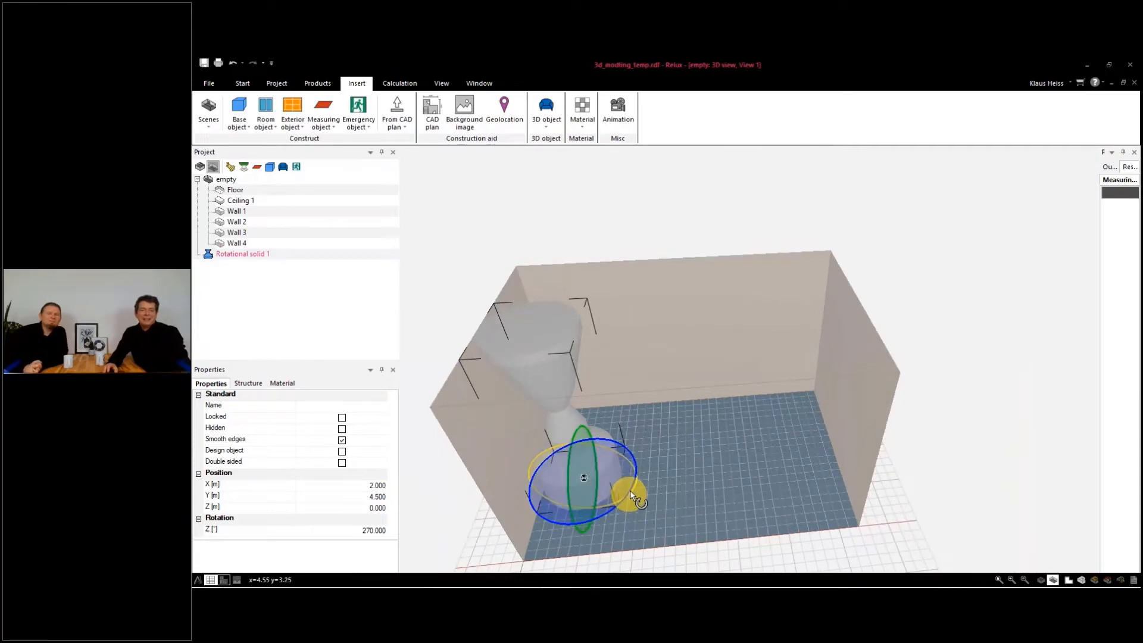
left_click(630, 490)
left_click_drag(596, 505, 683, 428)
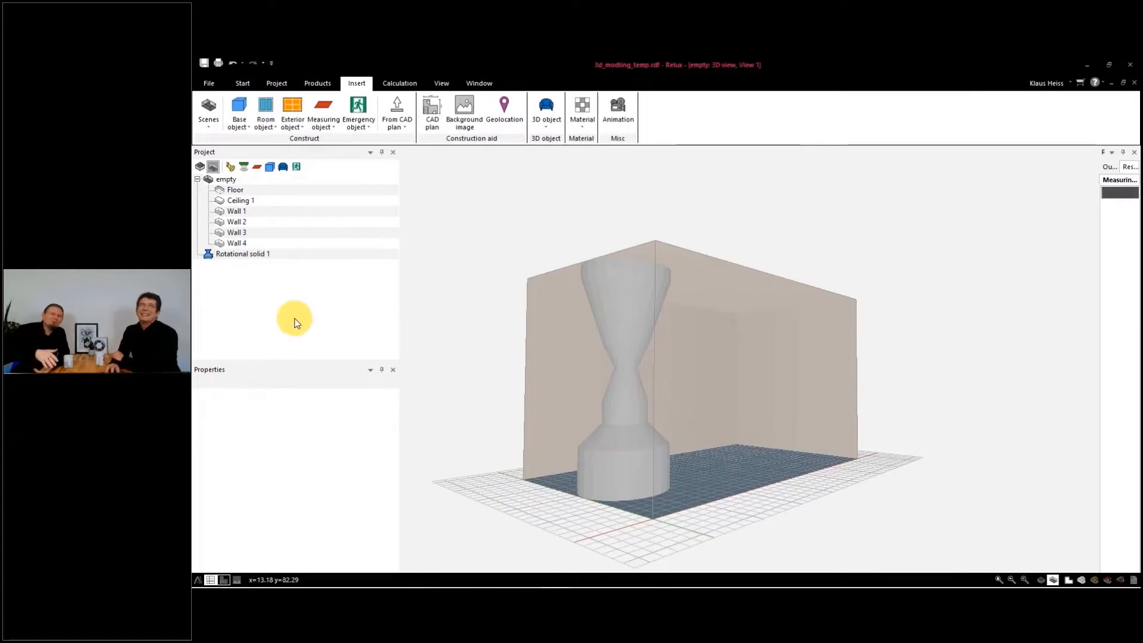
Delete the upright body of revolution from the empty room.
left_click(237, 254)
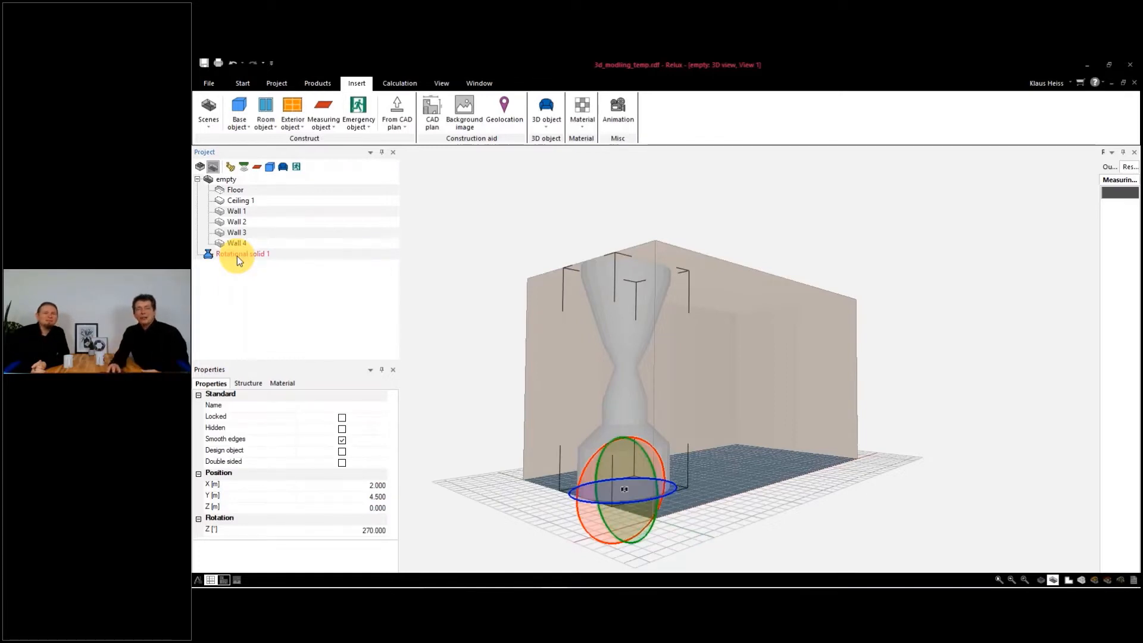
double_click(246, 253)
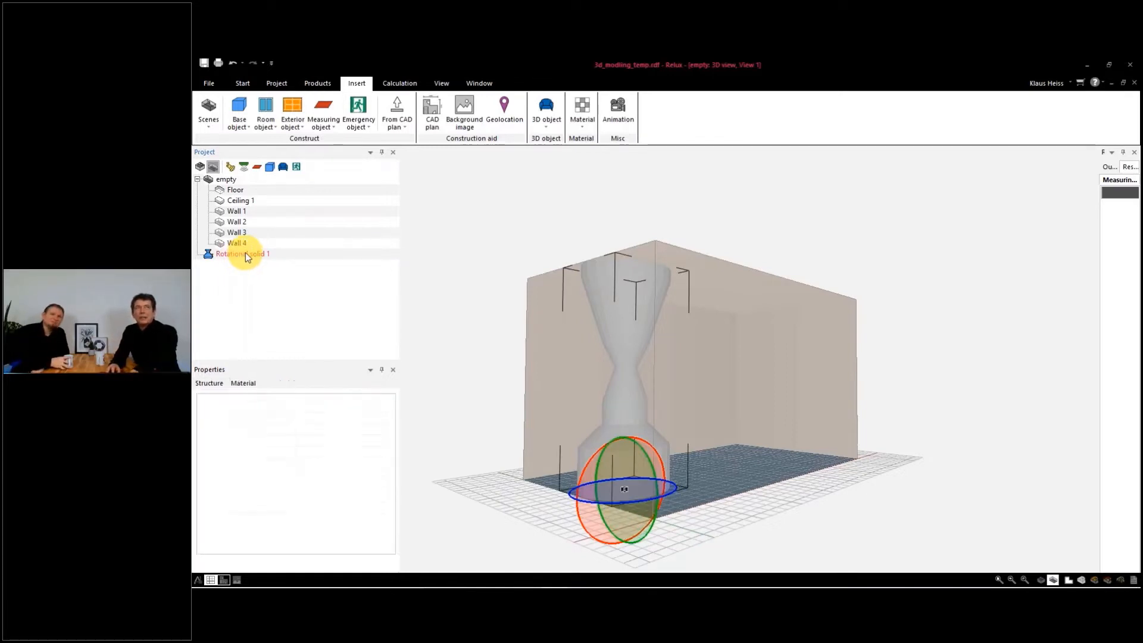
key("Delete")
left_click_drag(607, 315, 578, 343)
Open the scene "bool" from the project's scene list, show its objects and maximize its 3D view.
left_click(199, 167)
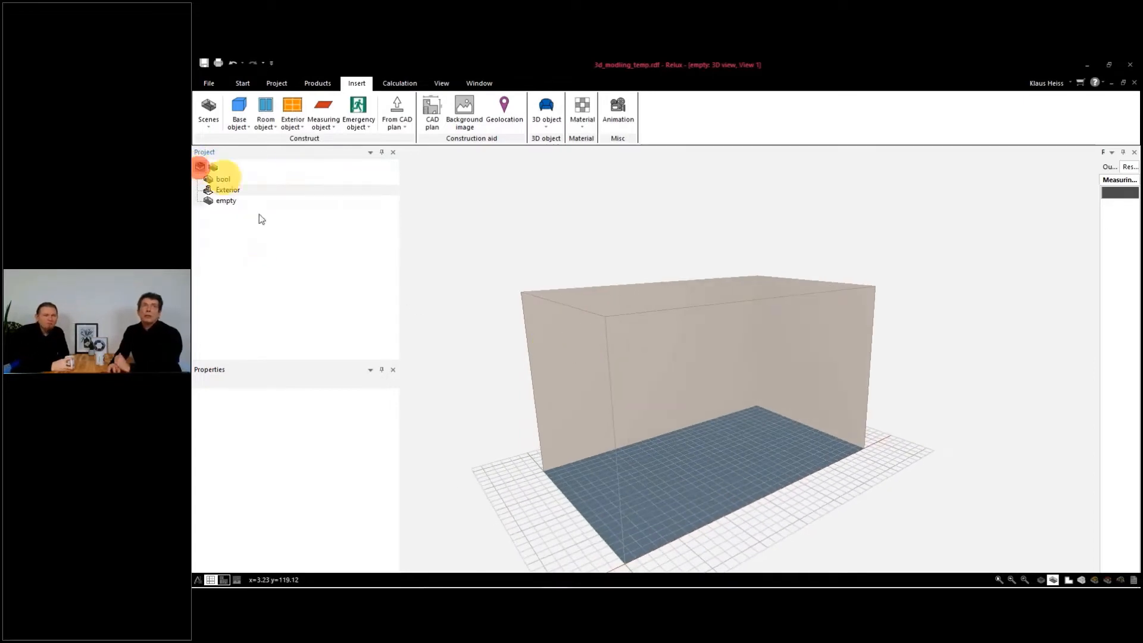
double_click(220, 179)
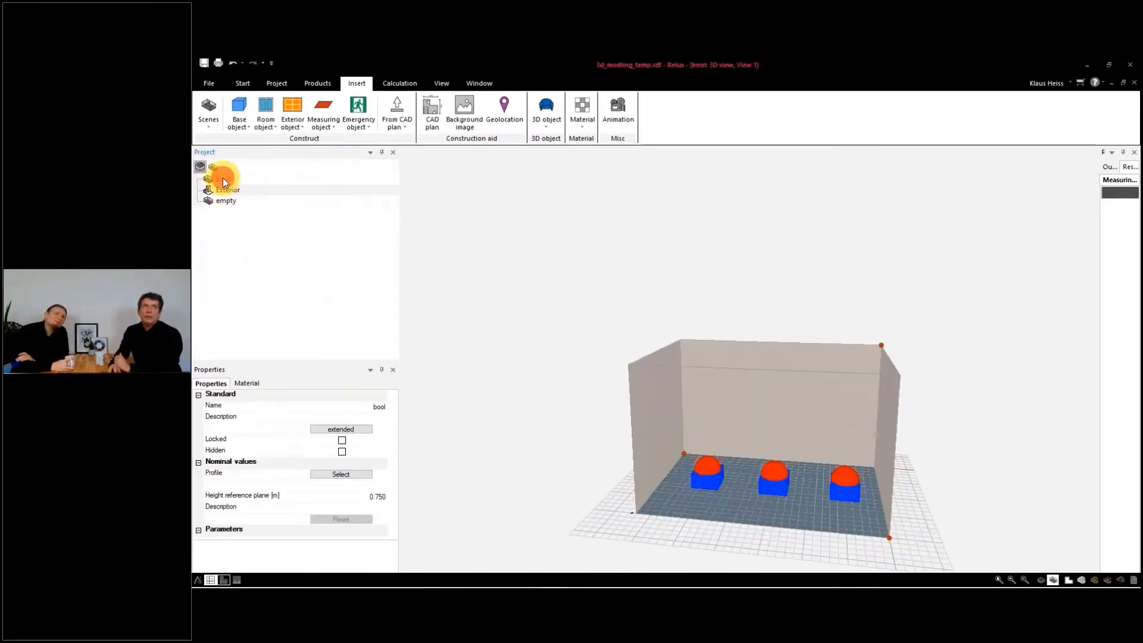
right_click(223, 179)
left_click(282, 186)
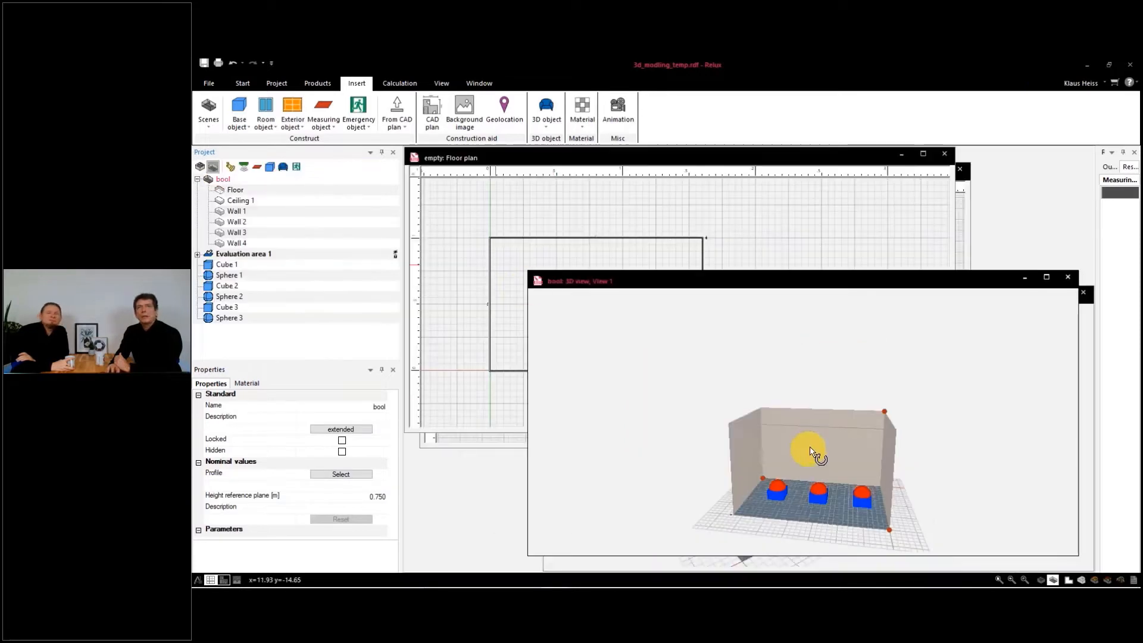
double_click(795, 278)
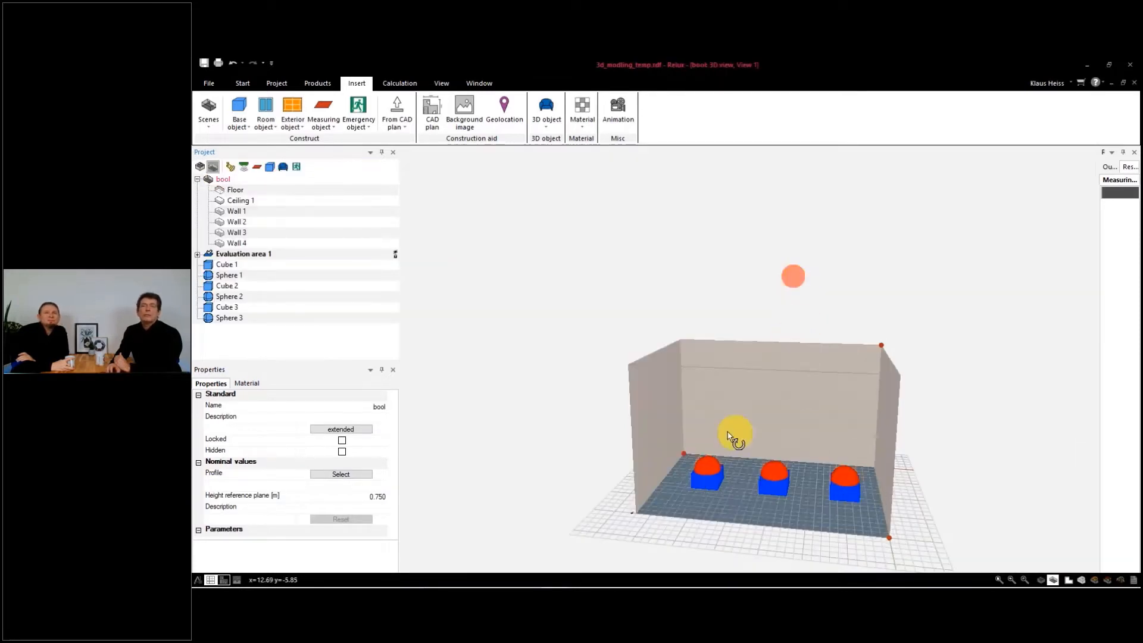
Select Sphere 1, activate the Move tool and examine how the three spheres overlap their cubes.
scroll(739, 440, "up", 4)
scroll(742, 443, "up", 5)
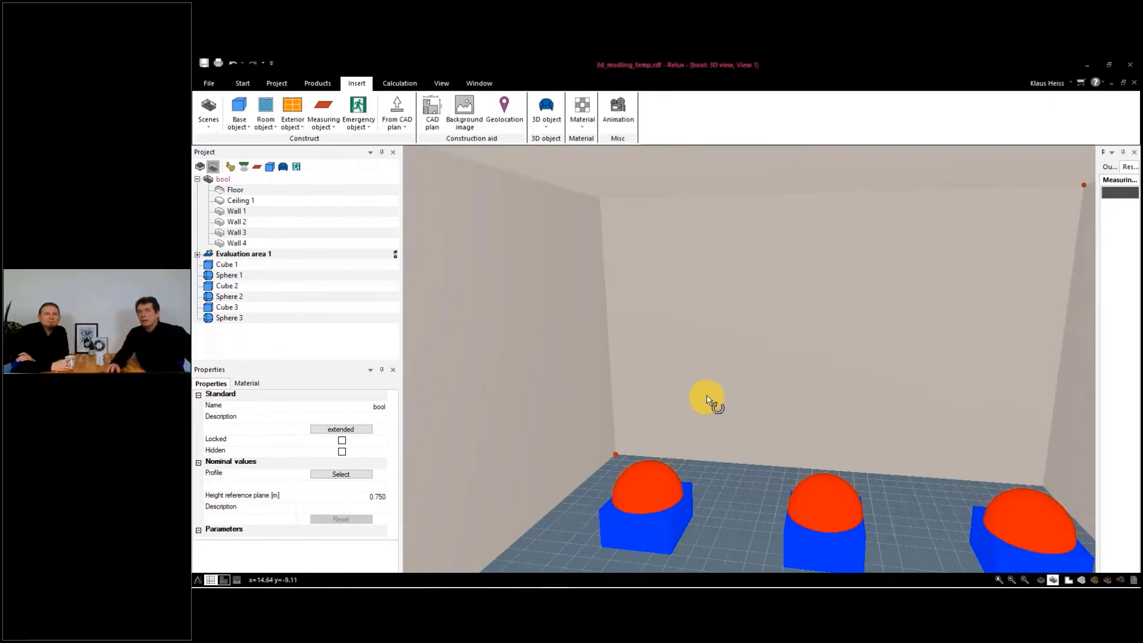
scroll(706, 399, "down", 4)
left_click_drag(702, 401, 728, 372)
scroll(774, 448, "up", 3)
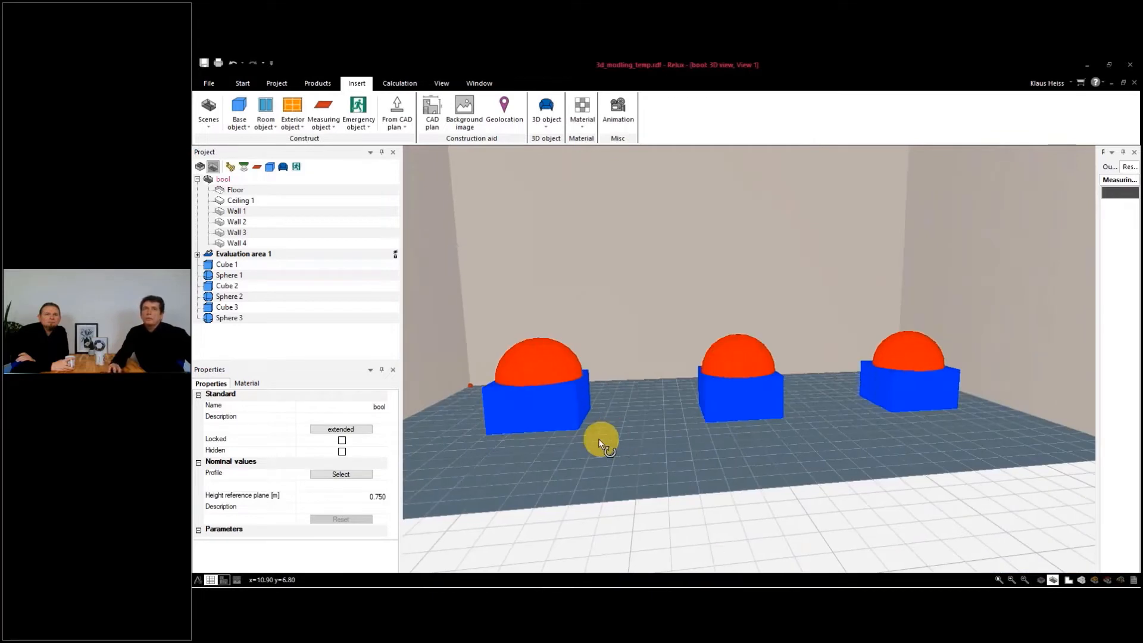
left_click(226, 276)
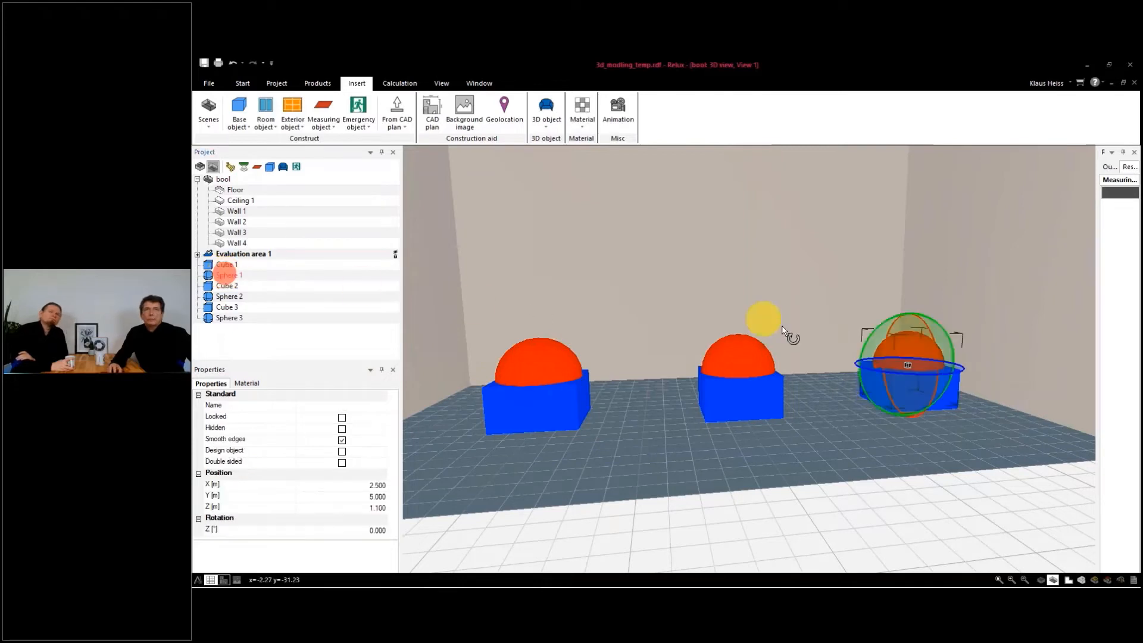
left_click(242, 83)
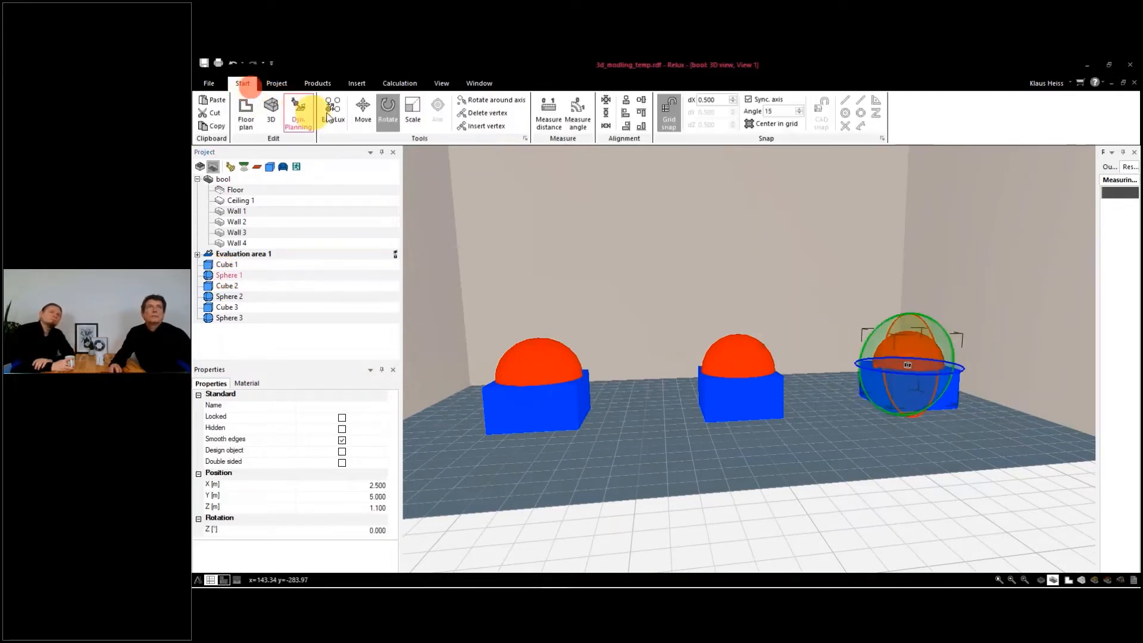
left_click(363, 110)
left_click_drag(798, 322, 738, 327)
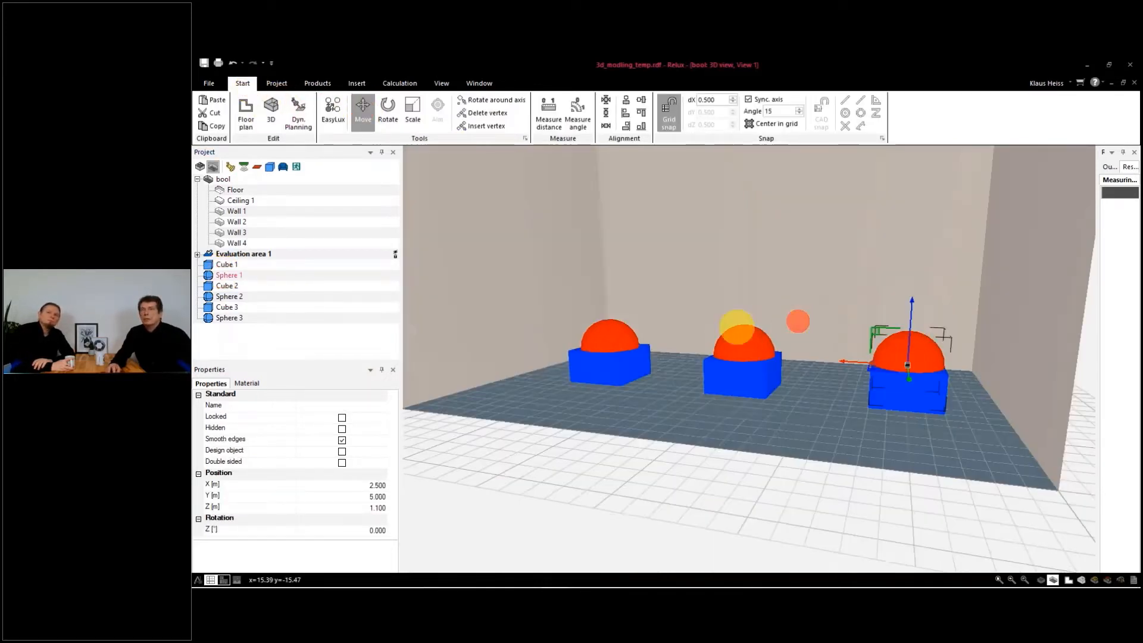
mouse_move(917, 308)
left_mouse_down()
mouse_move(911, 248)
mouse_move(924, 305)
mouse_move(918, 298)
left_mouse_up()
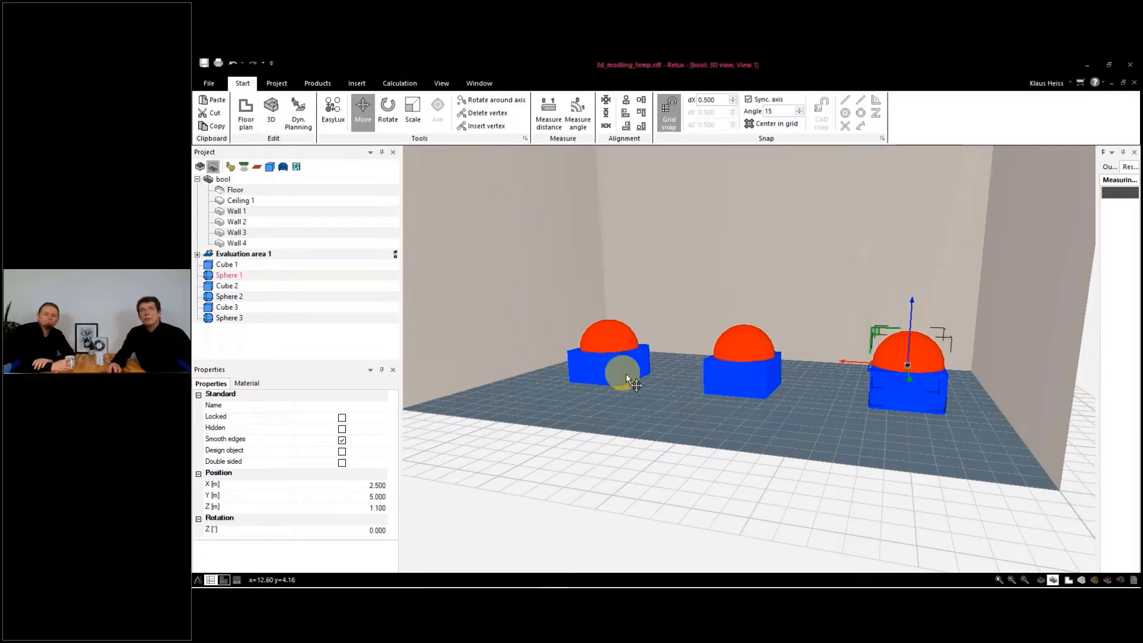
middle_click_drag(627, 378, 666, 413)
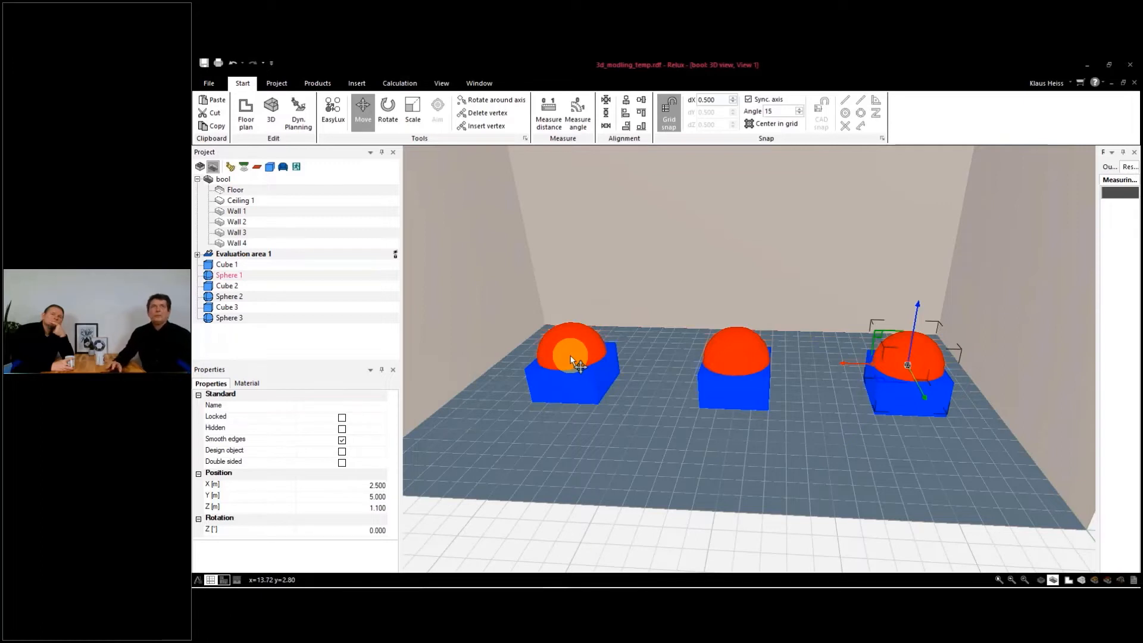
Create a Boolean difference group from Cube 1 and Sphere 1.
left_click(229, 266)
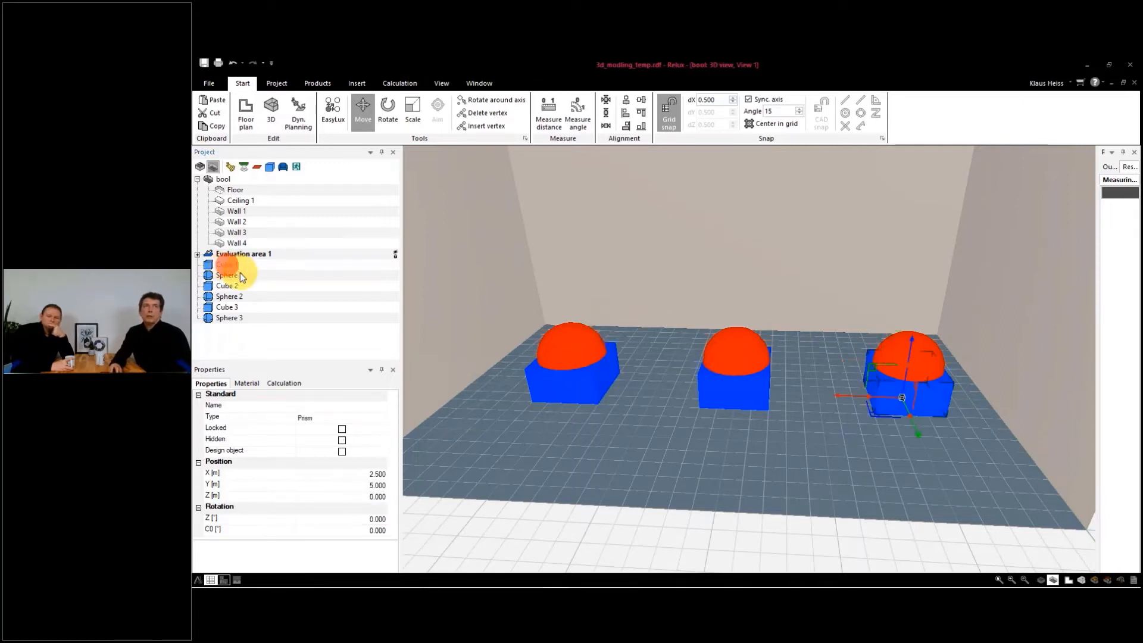
left_click(230, 275, "ctrl")
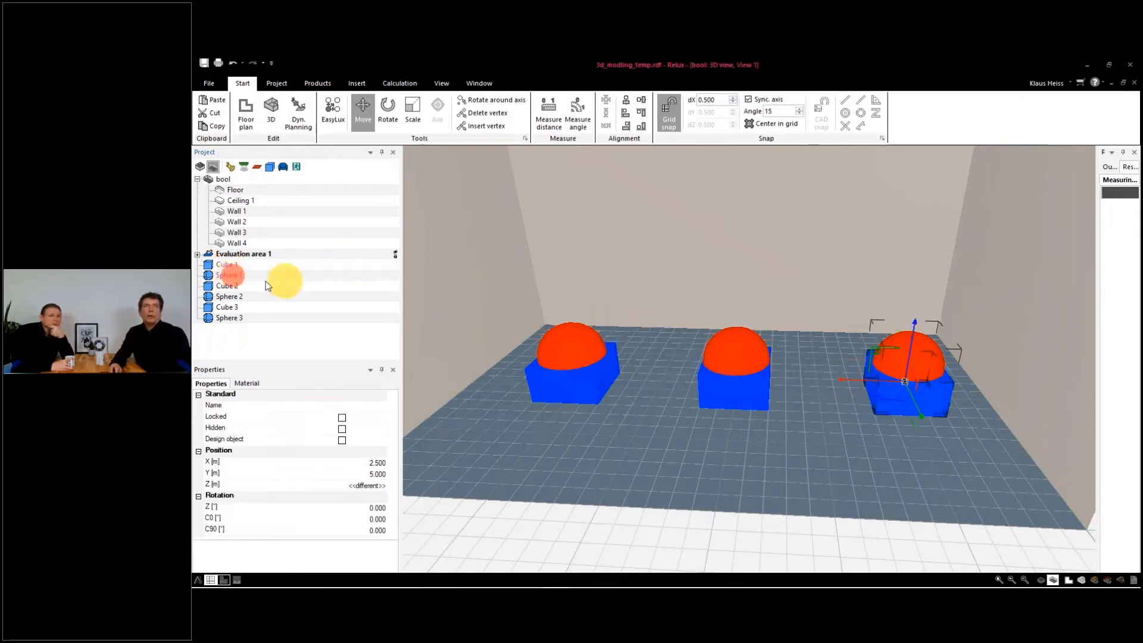
right_click(225, 270)
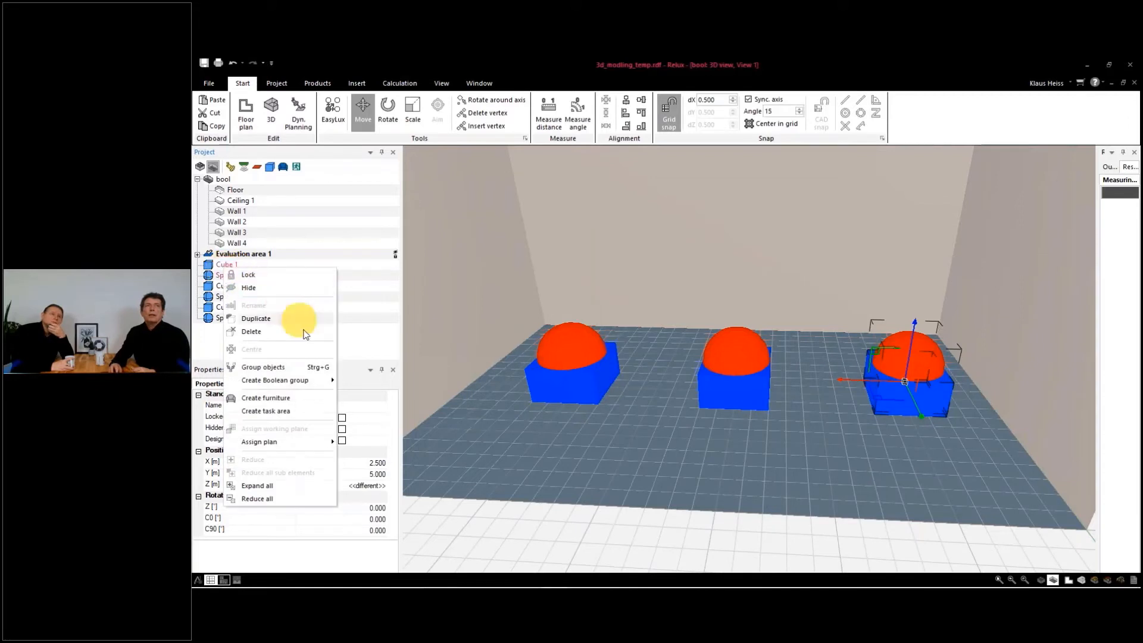
mouse_move(266, 383)
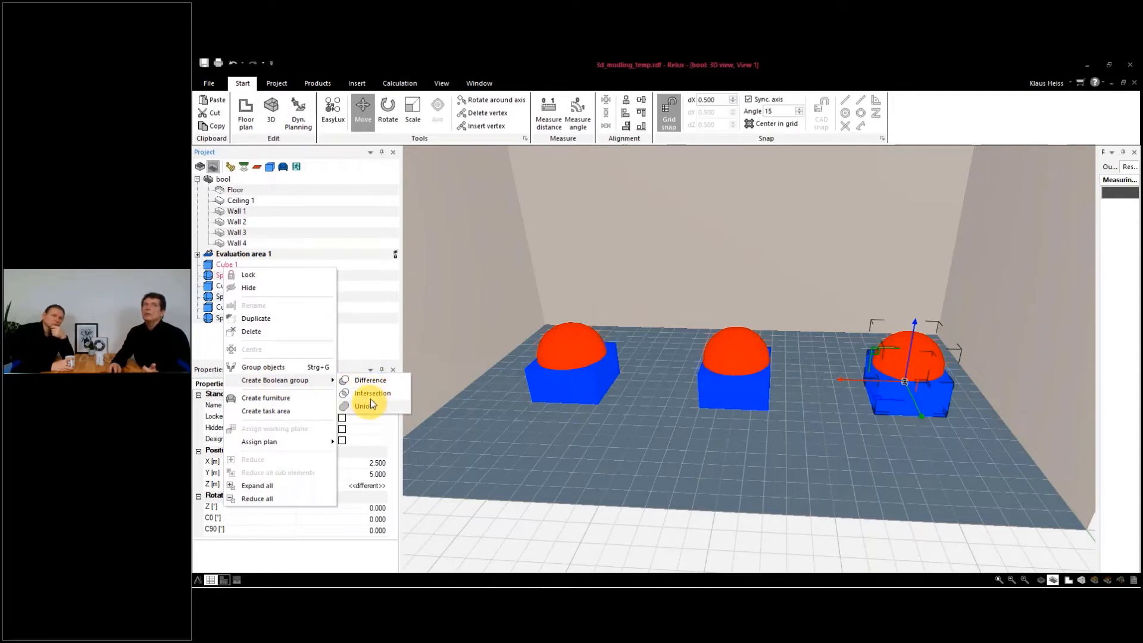
left_click(370, 381)
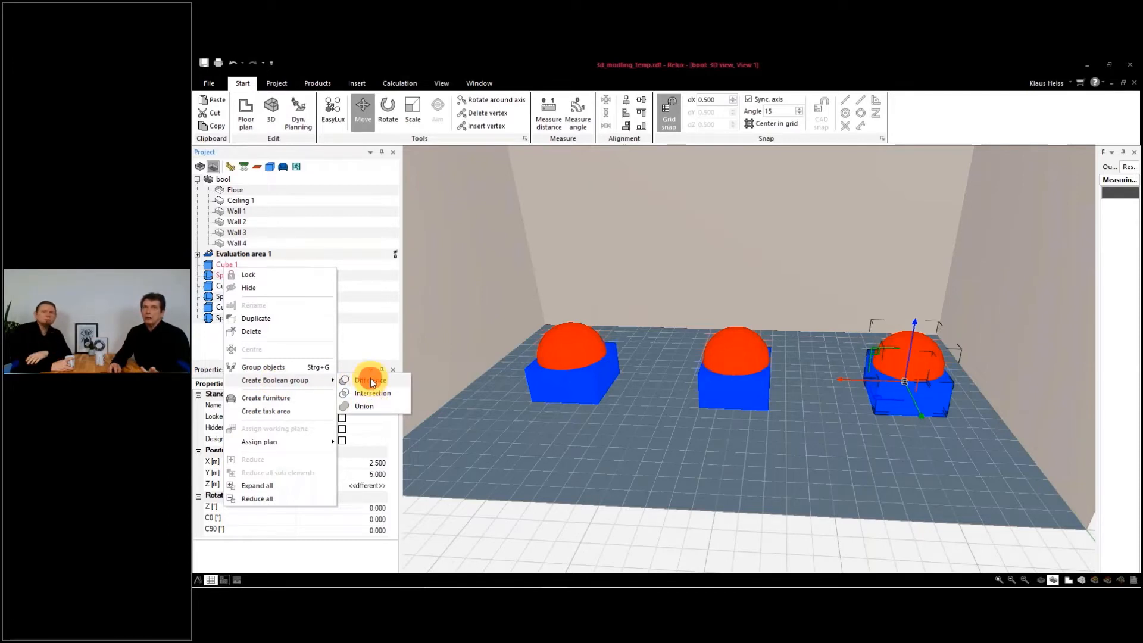
Deselect the Boolean difference group and examine the cut in its cube from several angles.
left_click_drag(784, 392, 758, 416)
left_click(758, 415)
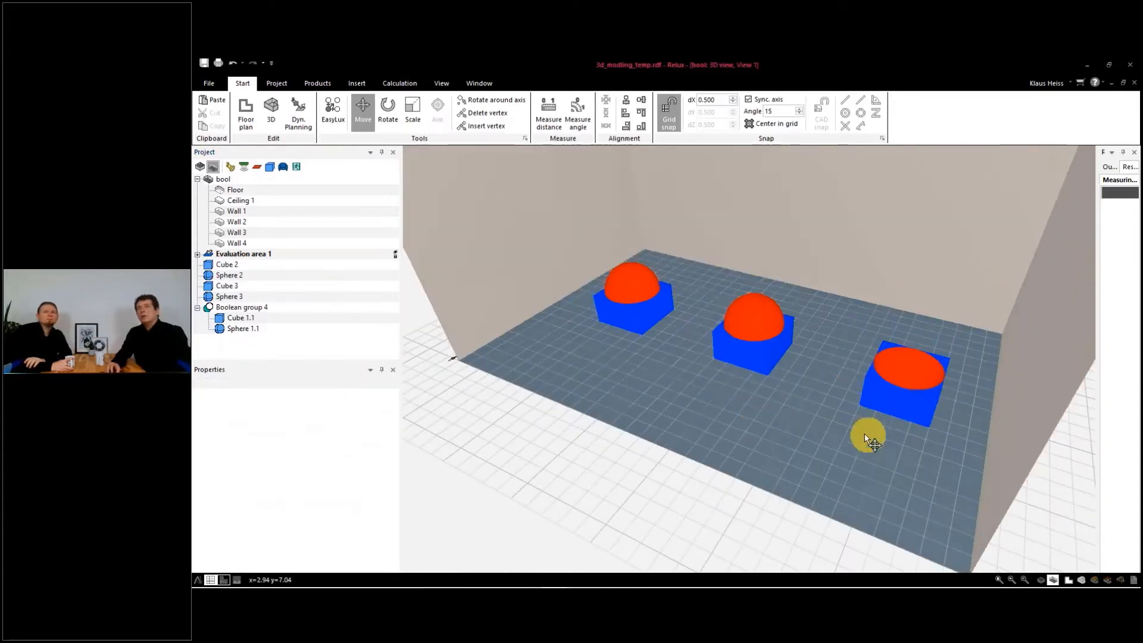
left_click_drag(868, 434, 591, 441)
scroll(591, 433, "up", 3)
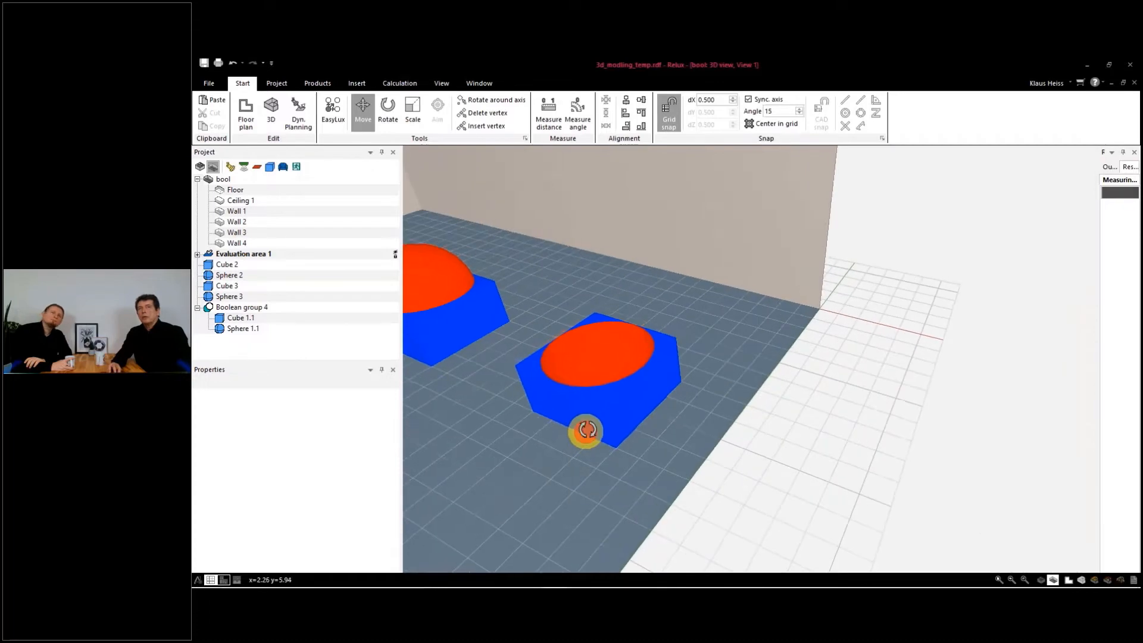
right_click_drag(585, 433, 585, 406)
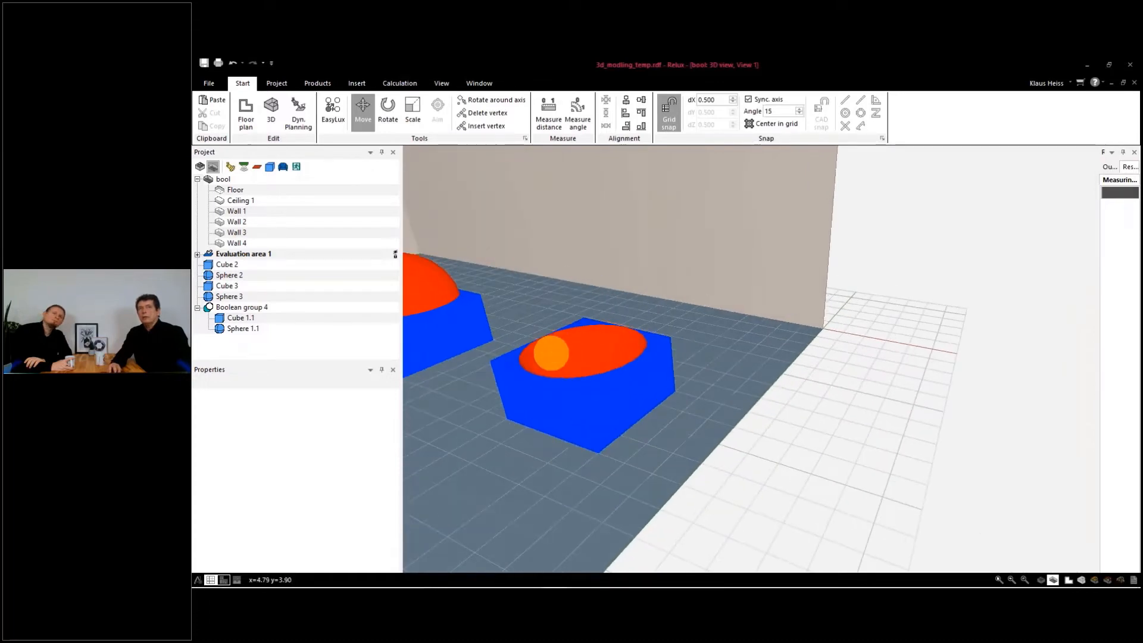
right_click_drag(551, 353, 634, 346)
scroll(634, 319, "up", 3)
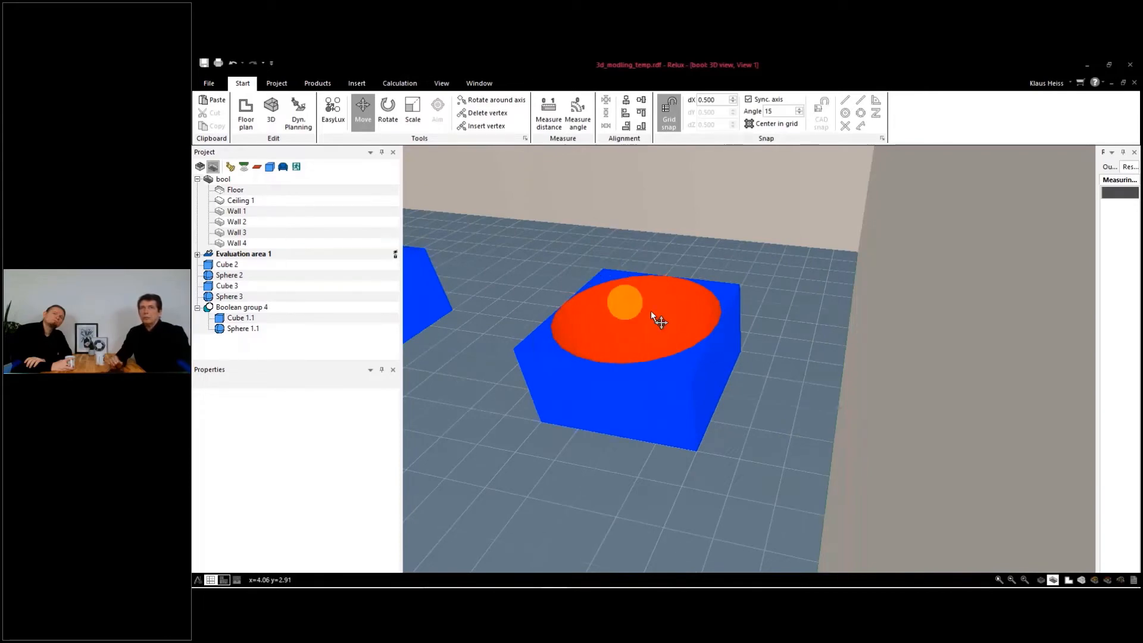
scroll(537, 396, "down", 4)
middle_click_drag(541, 400, 753, 434)
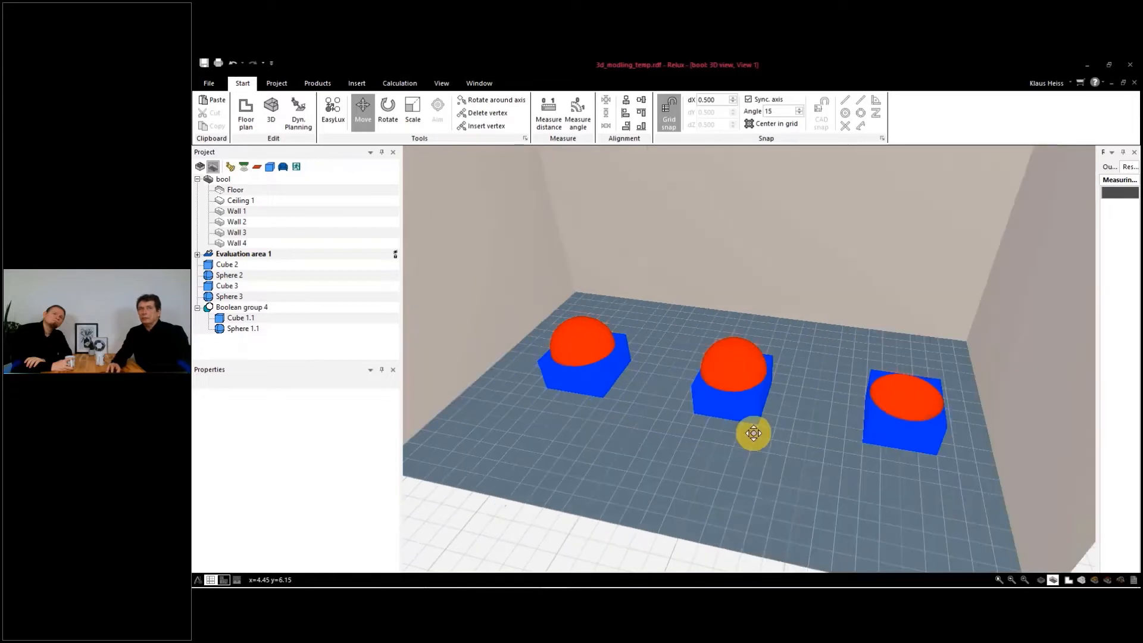
Create a Boolean intersection group from Cube 2 and Sphere 2, inspect its shape and deselect it.
left_click(227, 265)
left_click(238, 276, "ctrl")
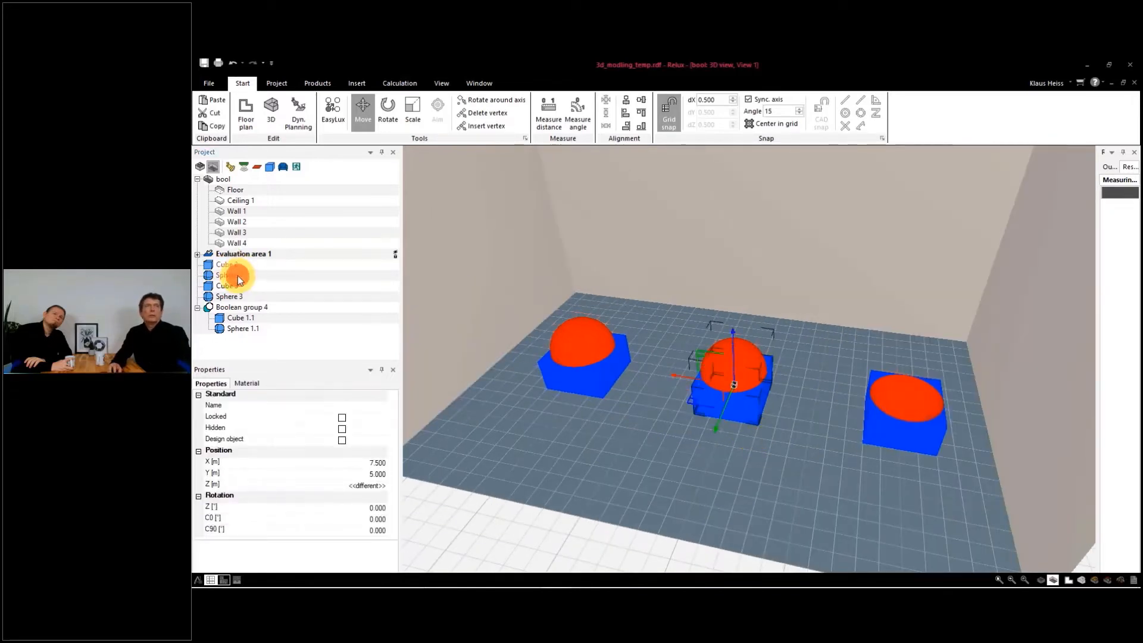
right_click(238, 276)
mouse_move(312, 389)
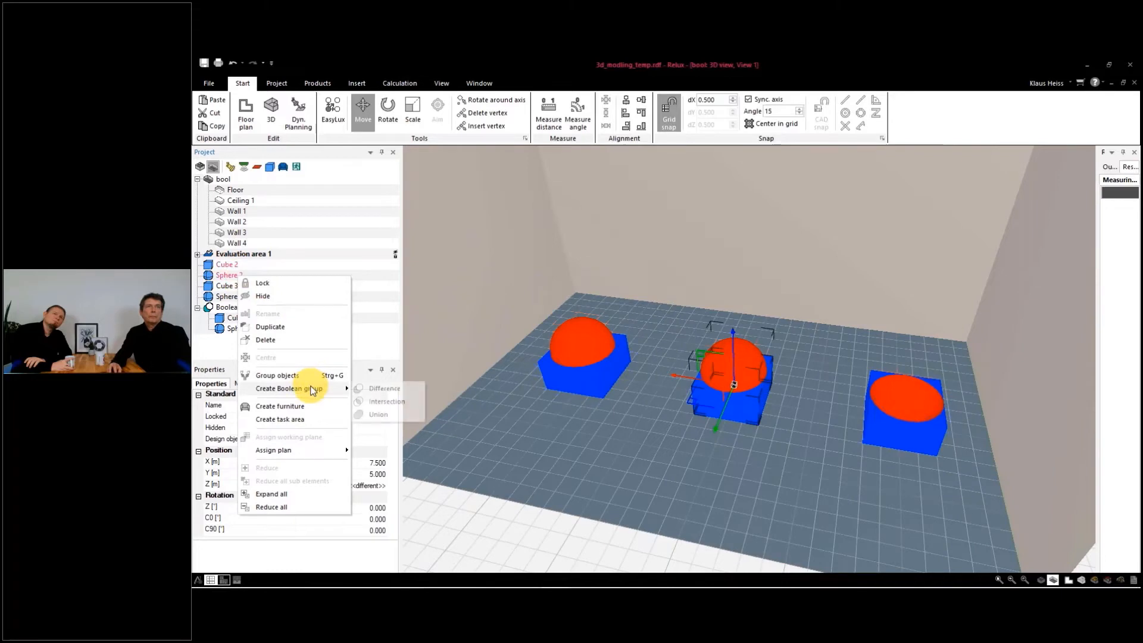
left_click(404, 399)
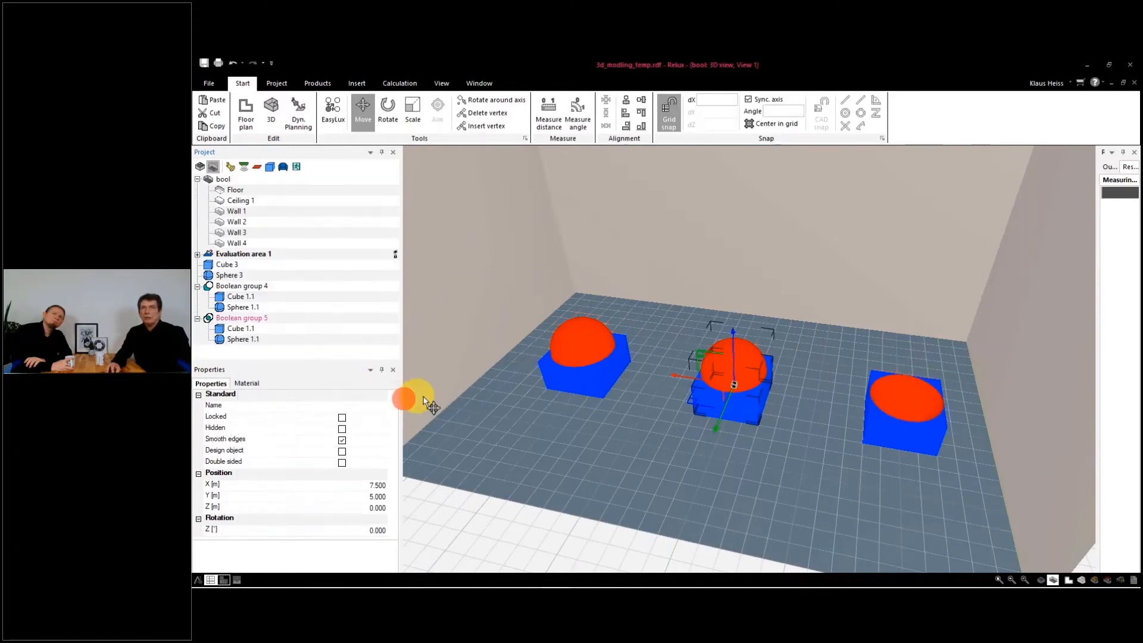
left_click_drag(631, 415, 591, 365)
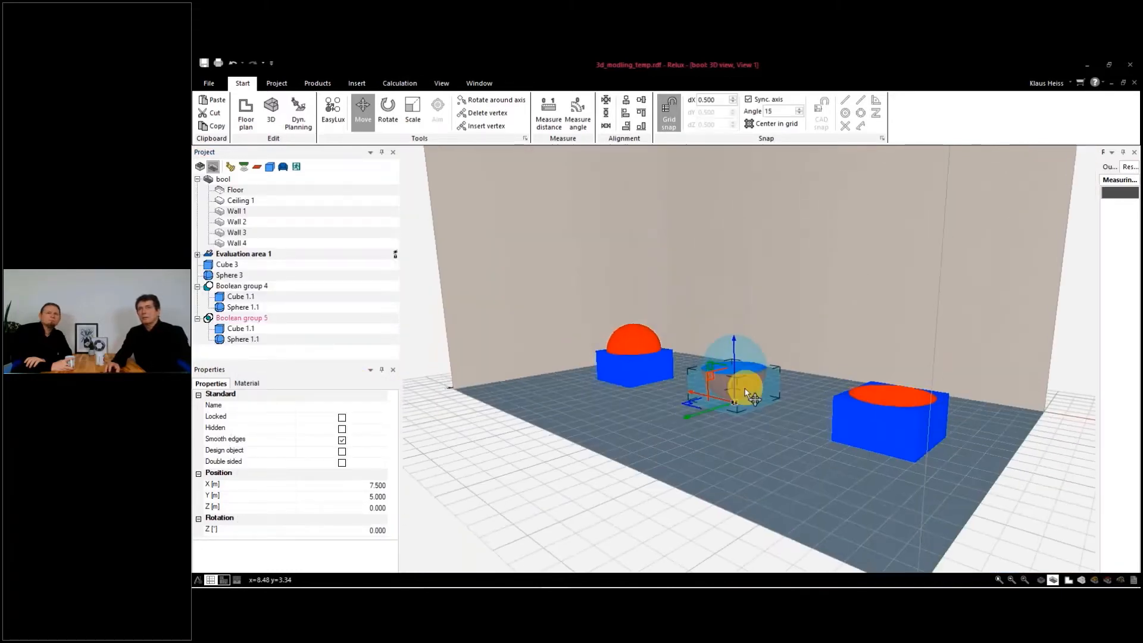
scroll(717, 388, "up", 5)
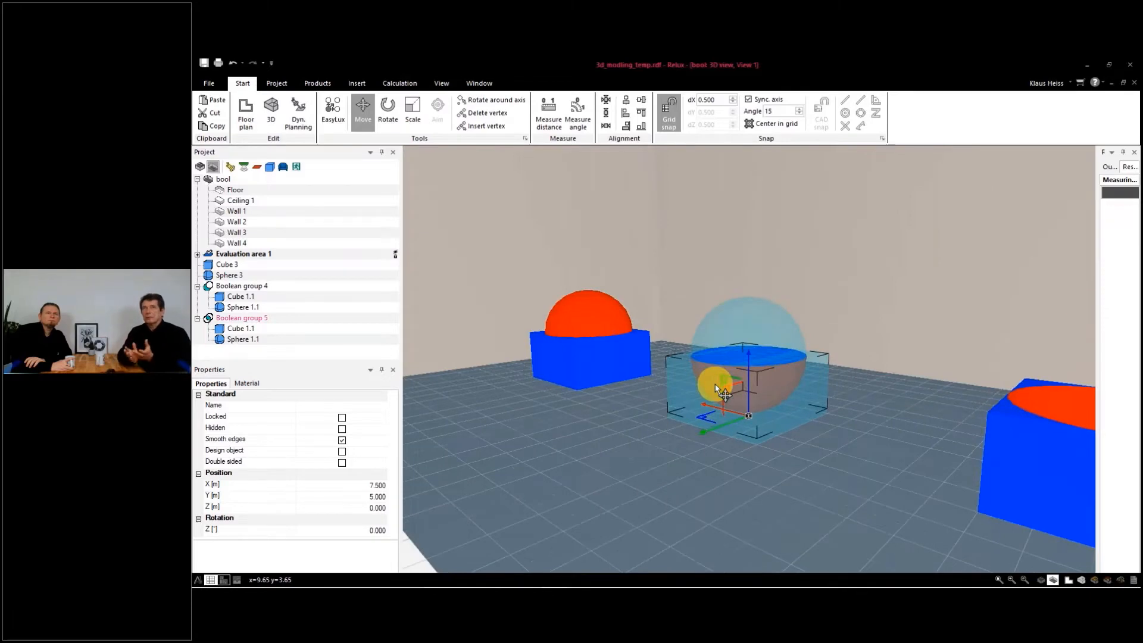
scroll(713, 387, "down", 5)
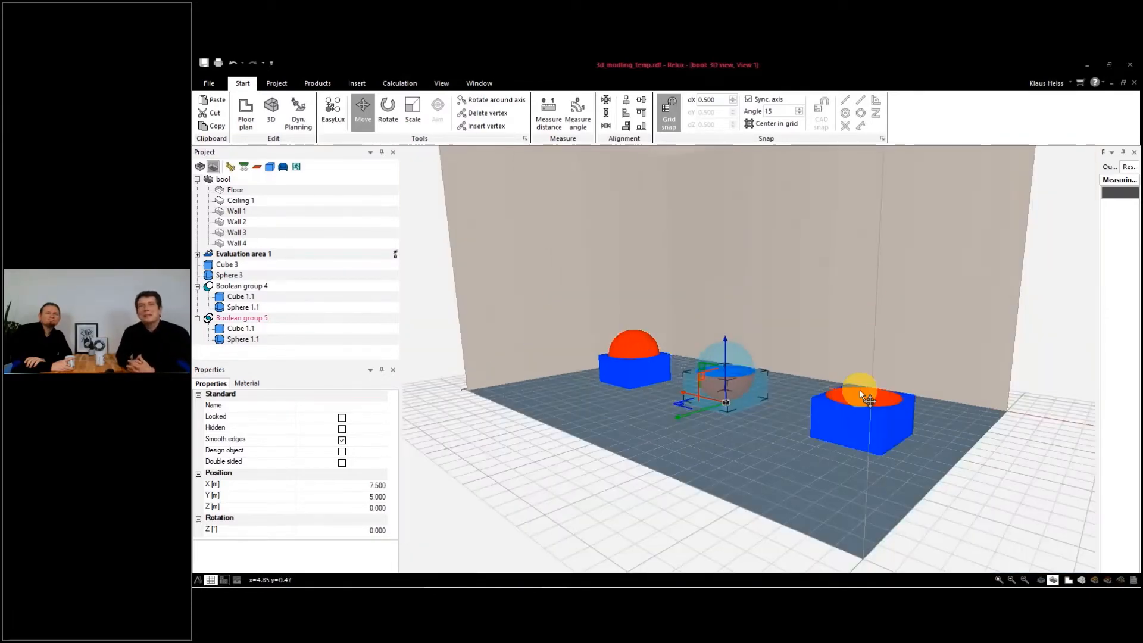
left_click(622, 424)
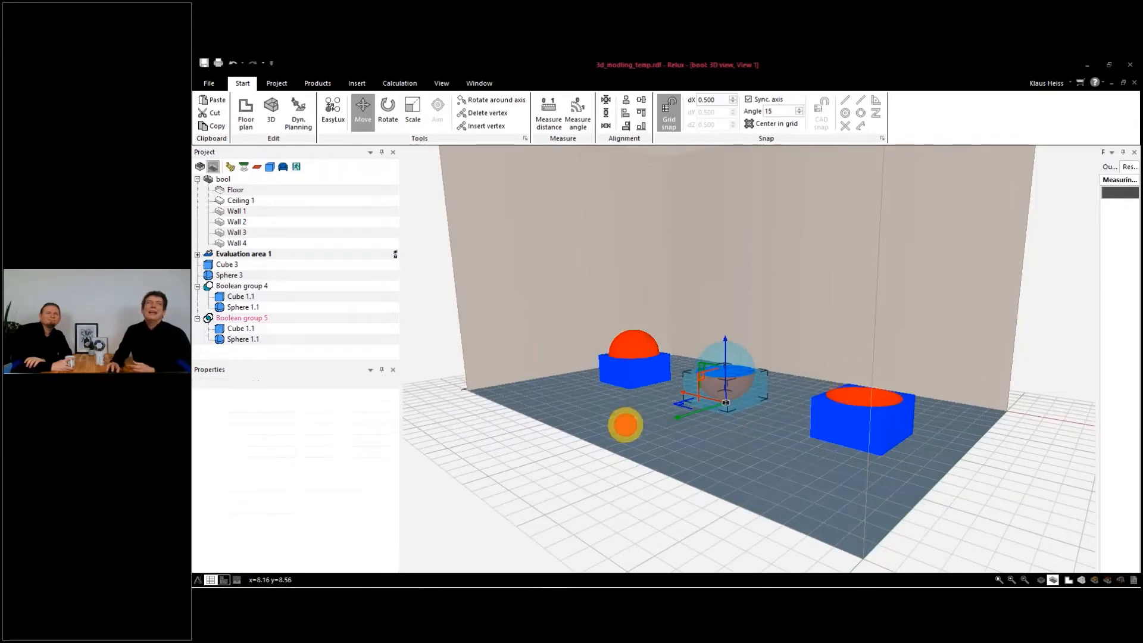
Create a Boolean union group from Cube 3 and Sphere 3.
left_click(233, 266)
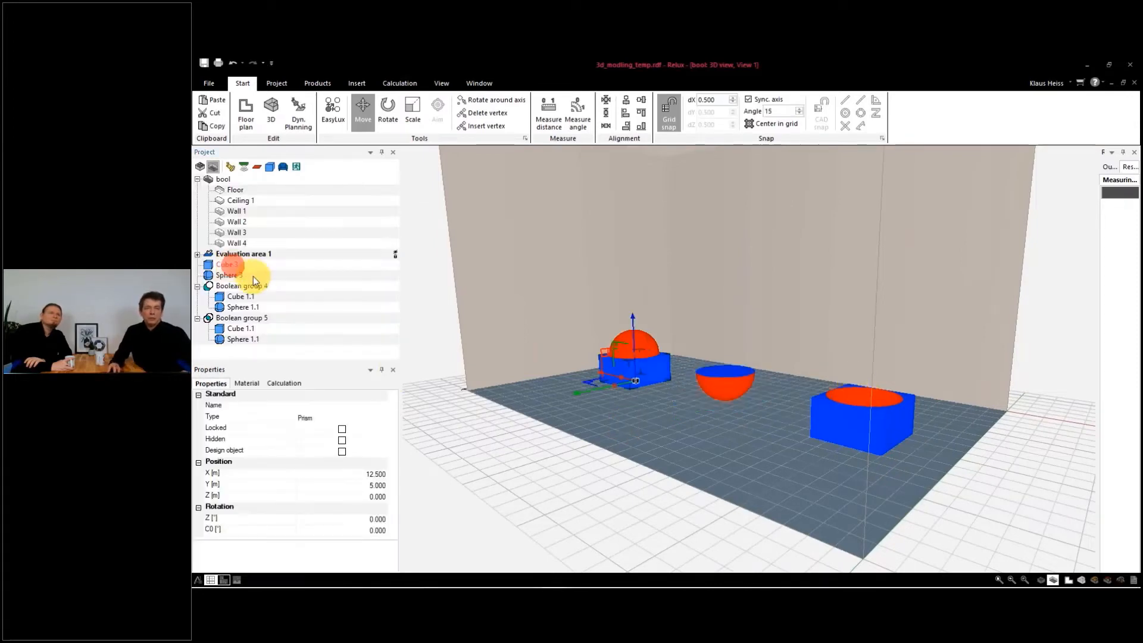
left_click(245, 277, "ctrl")
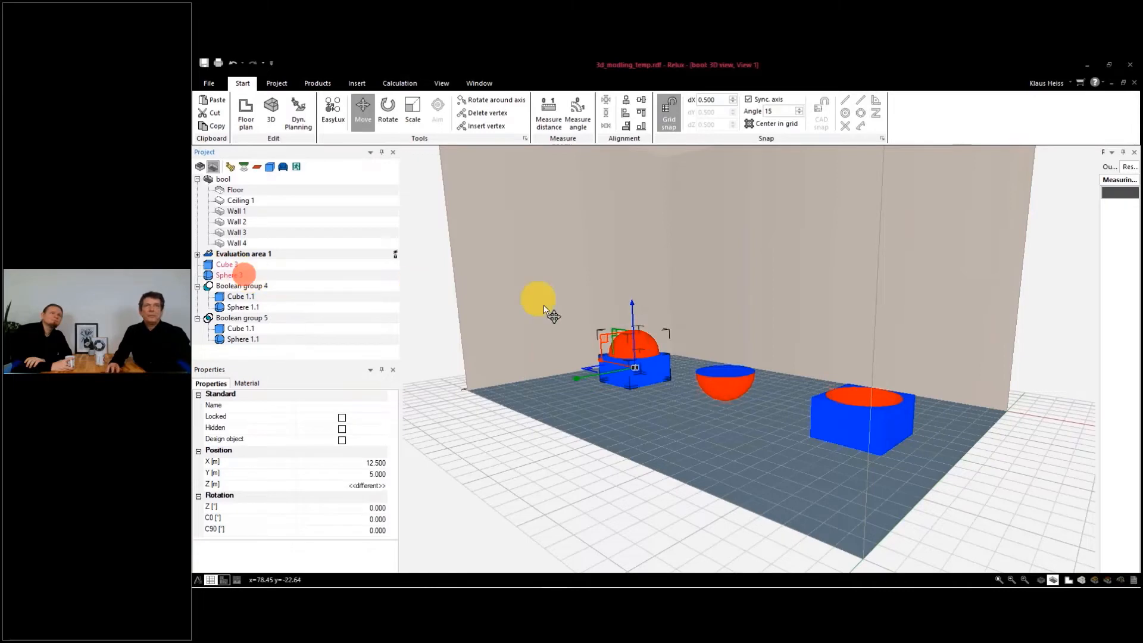
right_click(627, 352)
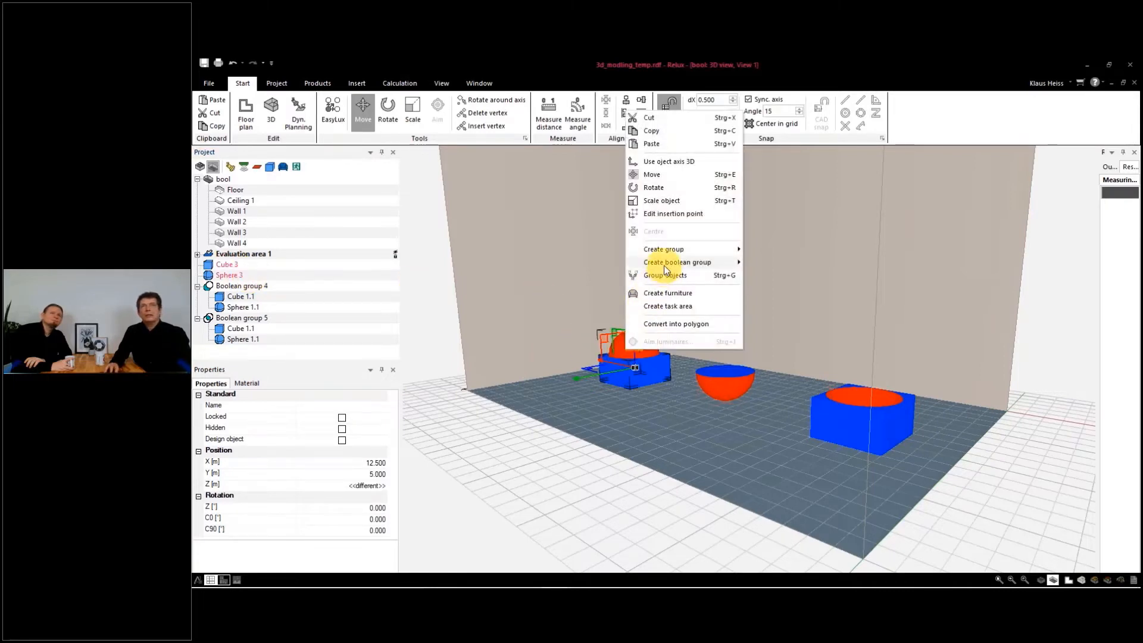
mouse_move(663, 264)
left_click(770, 288)
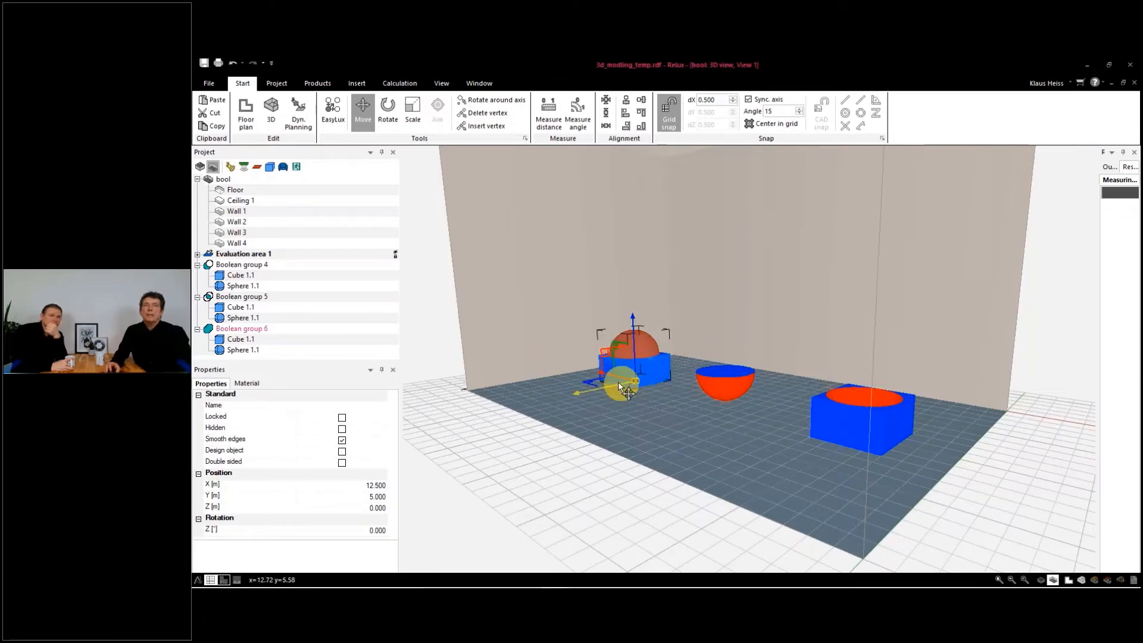
Switch the 3D view to wireframe and examine the edges of the Boolean union group.
scroll(618, 381, "up", 3)
scroll(645, 399, "up", 3)
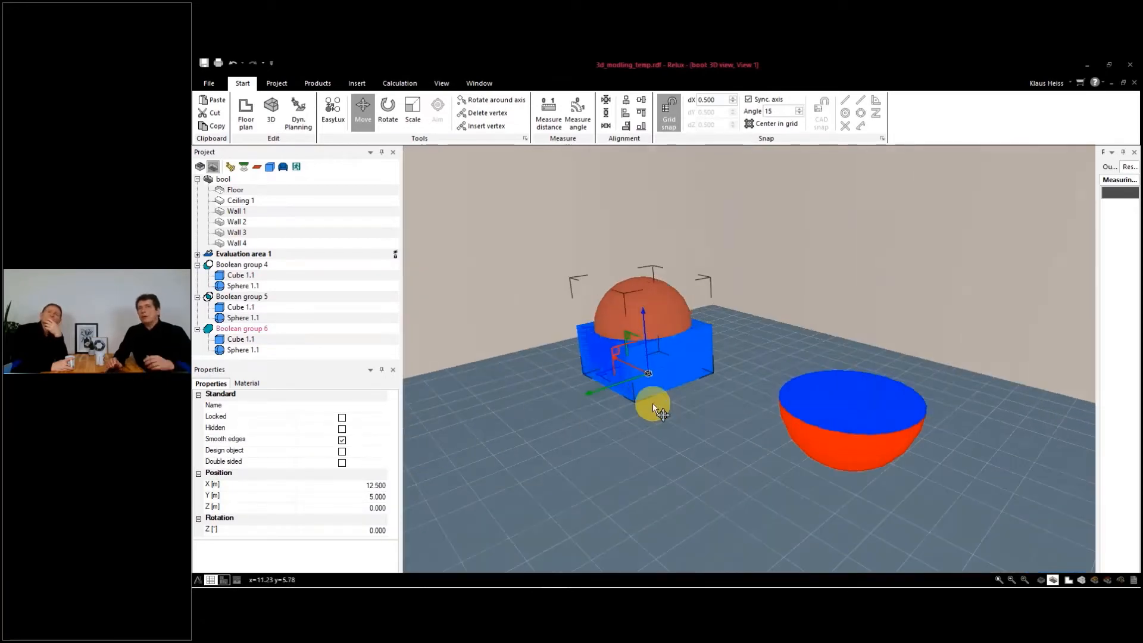
middle_click_drag(656, 408, 729, 373)
key("w")
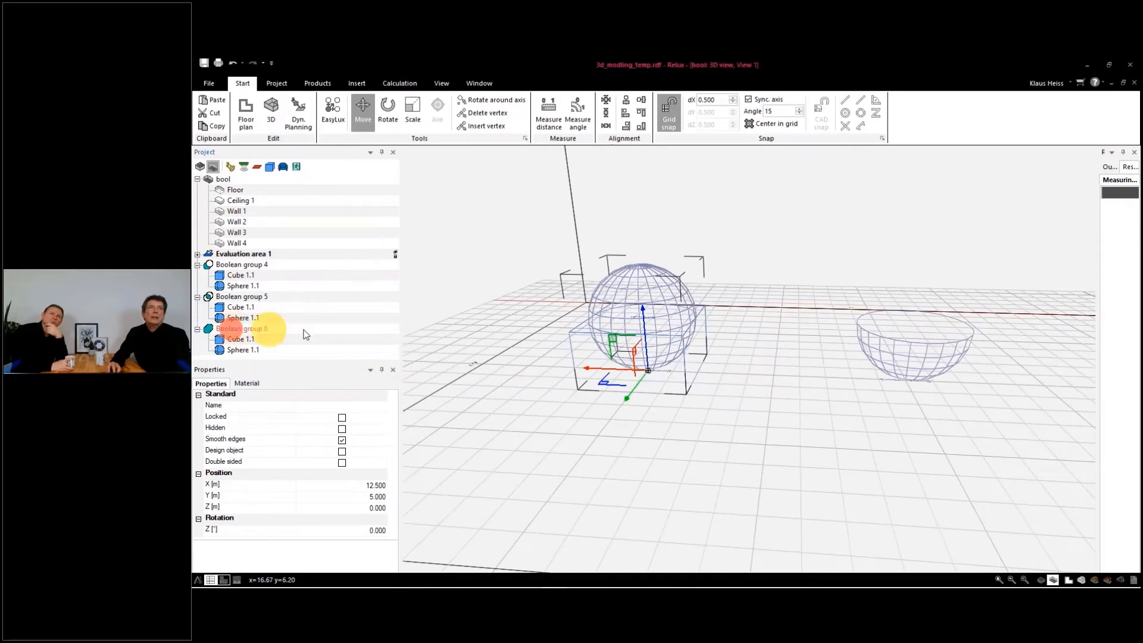
middle_click_drag(558, 349, 685, 321)
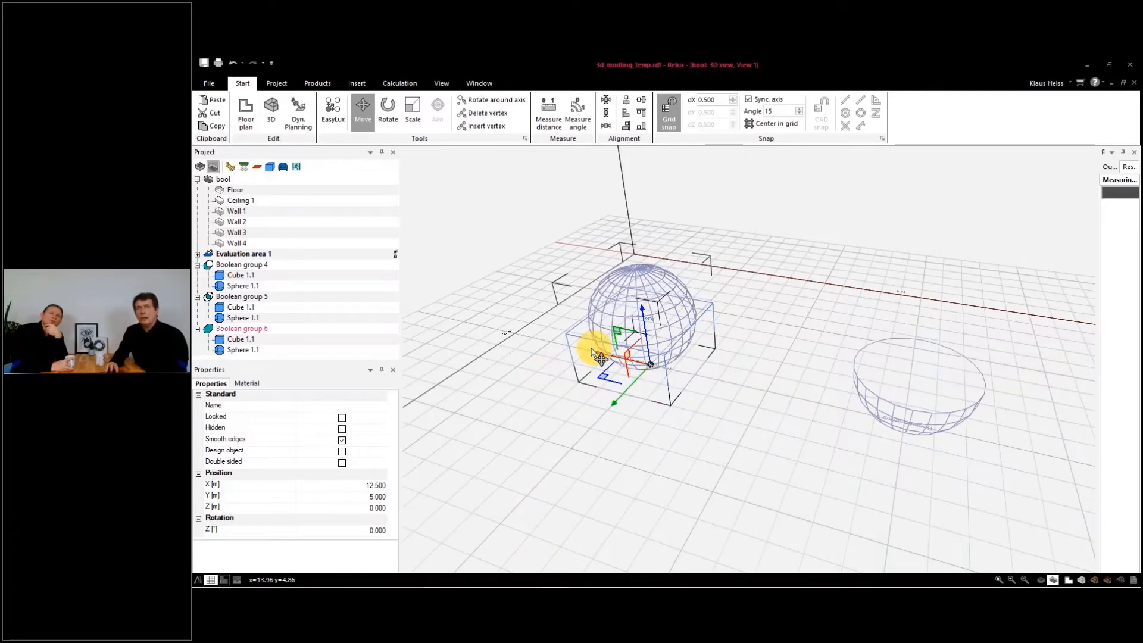
Convert the Boolean union group into a 3D object and return the 3D view to shaded display.
right_click(243, 333)
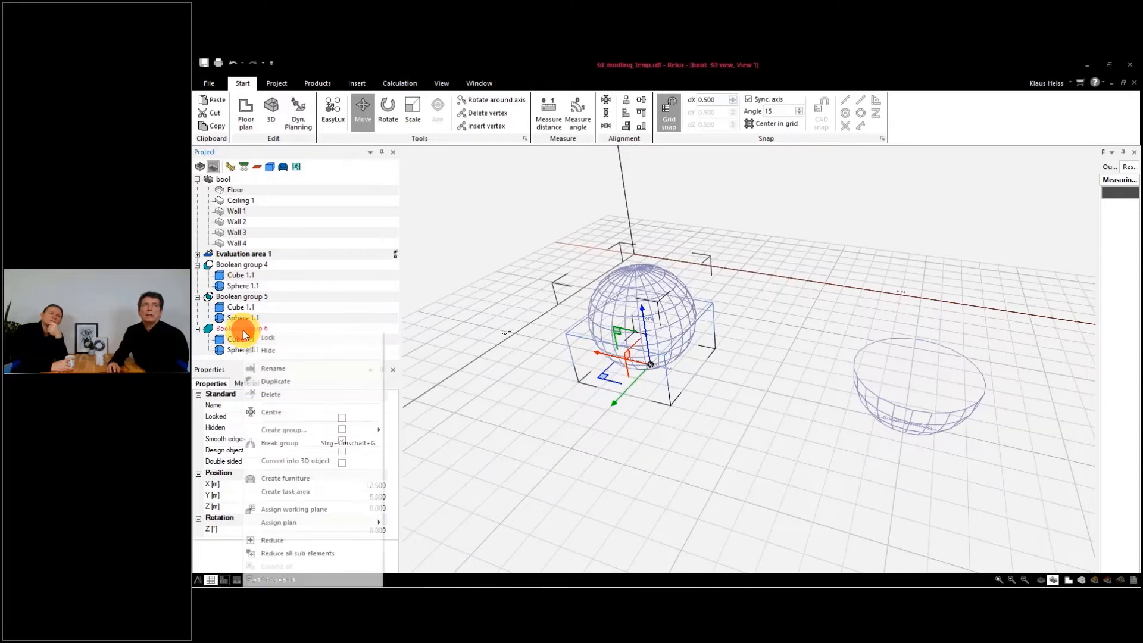
left_click(294, 462)
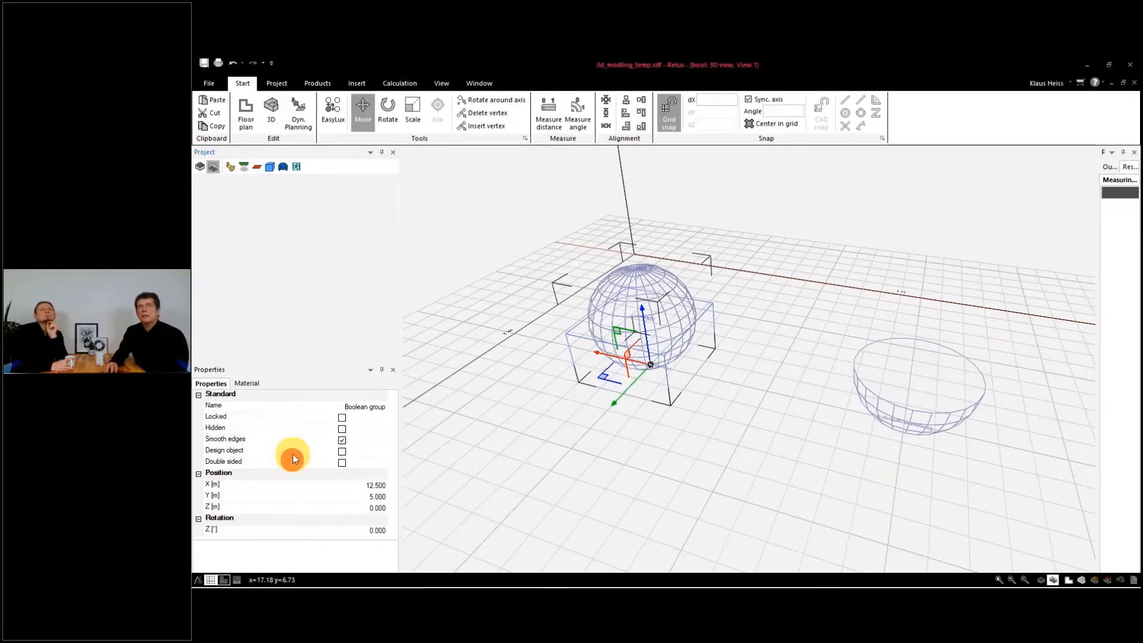
mouse_move(588, 466)
middle_mouse_down()
mouse_move(592, 381)
mouse_move(482, 403)
mouse_move(506, 490)
mouse_move(715, 485)
mouse_move(681, 476)
mouse_move(630, 426)
mouse_move(600, 357)
mouse_move(588, 379)
middle_mouse_up()
key("w")
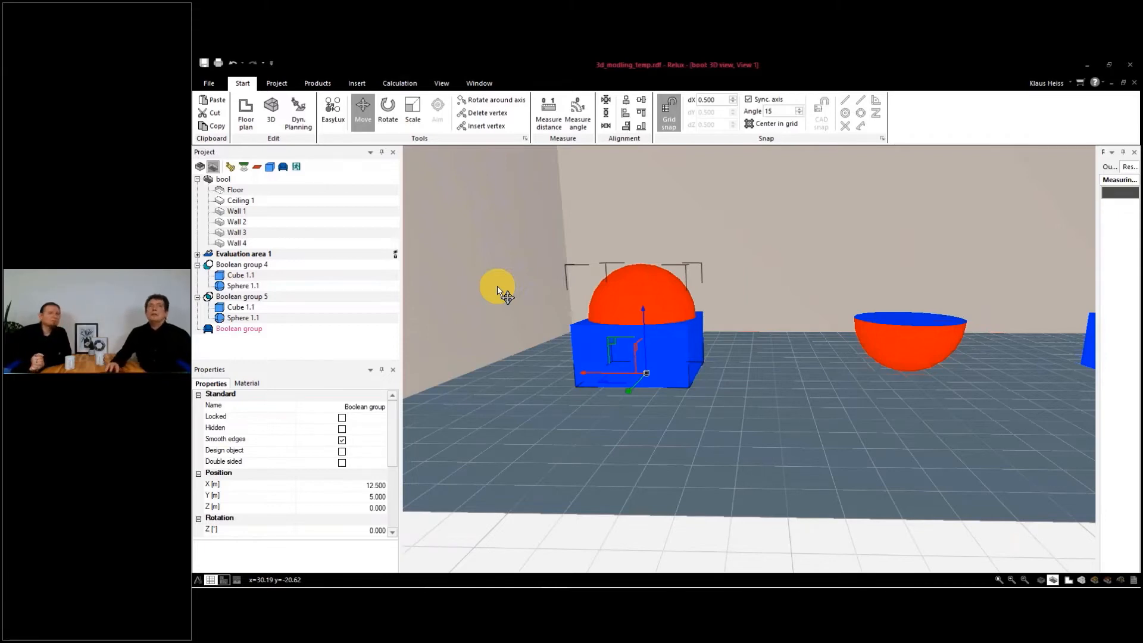
scroll(529, 271, "down", 4)
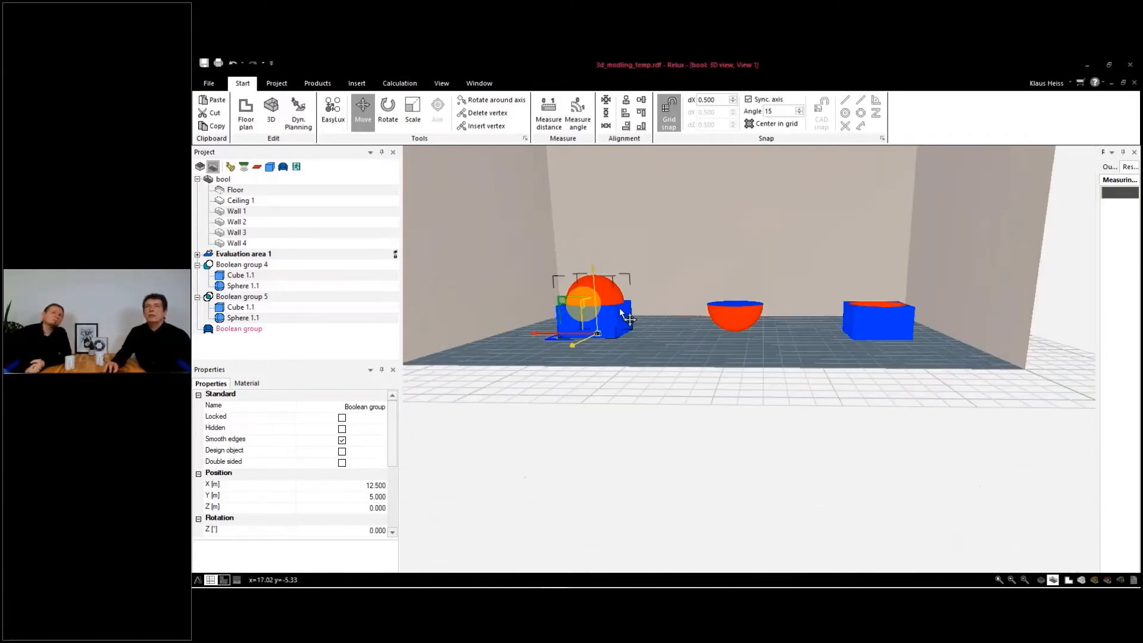
Move the sphere in Boolean group 4 vertically to shrink the opening in the cube's top face, and deselect it.
right_click_drag(682, 317, 722, 357)
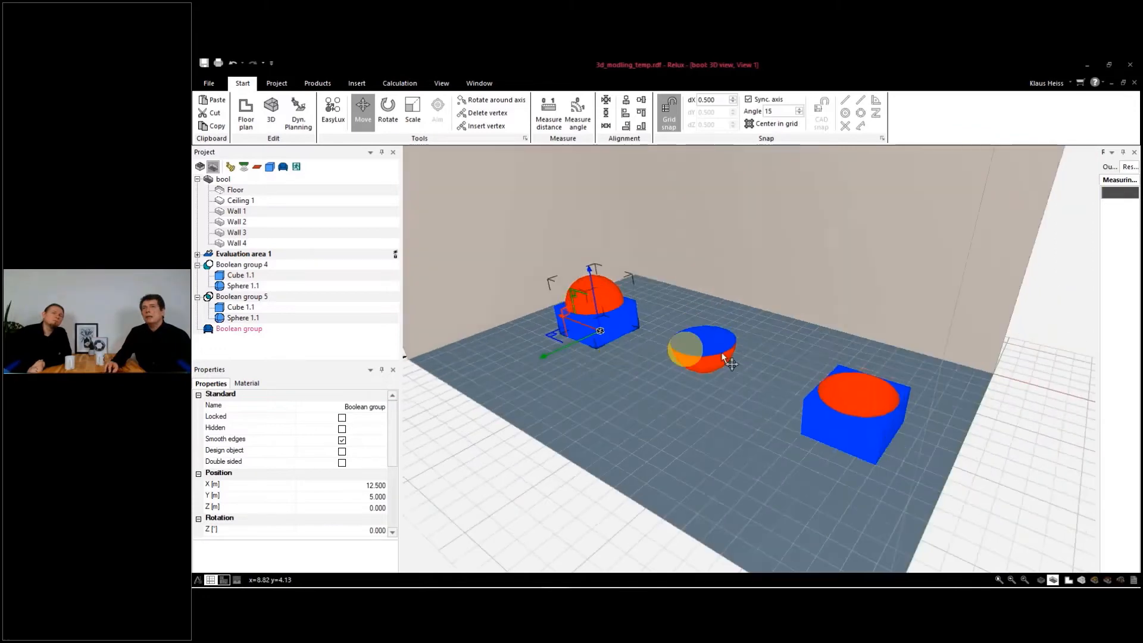
left_click(240, 288)
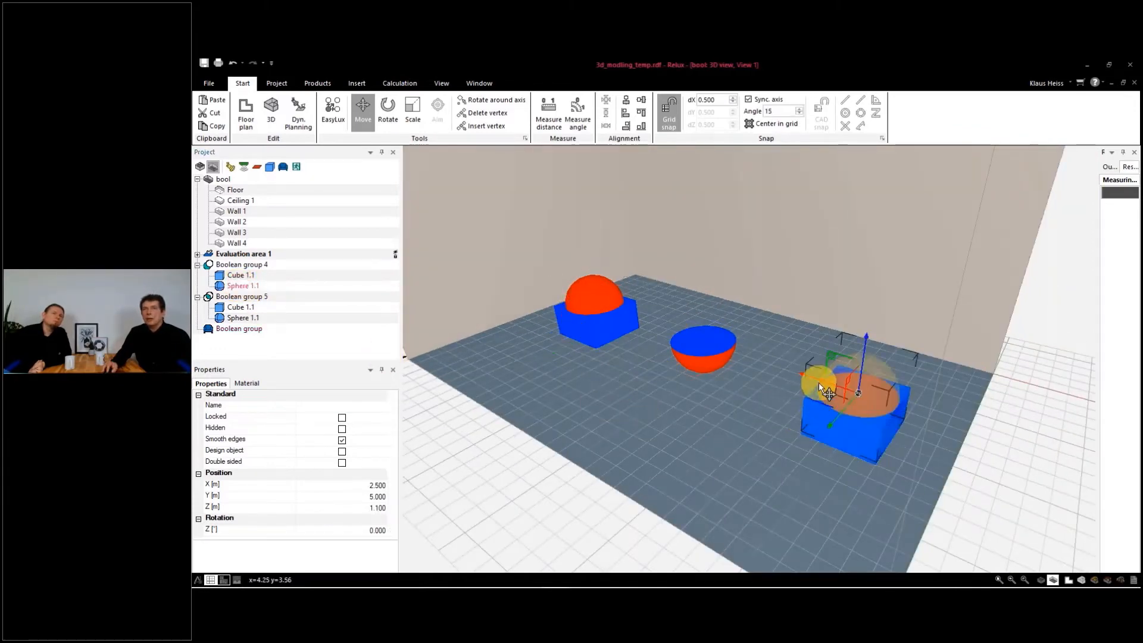
left_click_drag(822, 383, 839, 393)
left_click(731, 394)
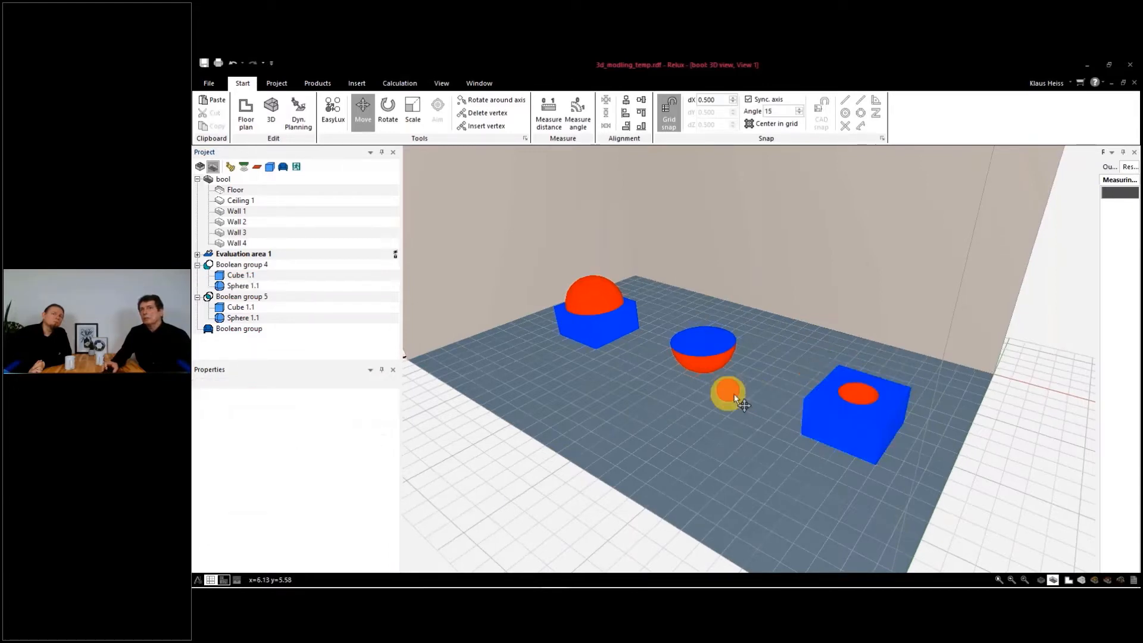
middle_click_drag(728, 394, 674, 440)
scroll(690, 435, "up", 8)
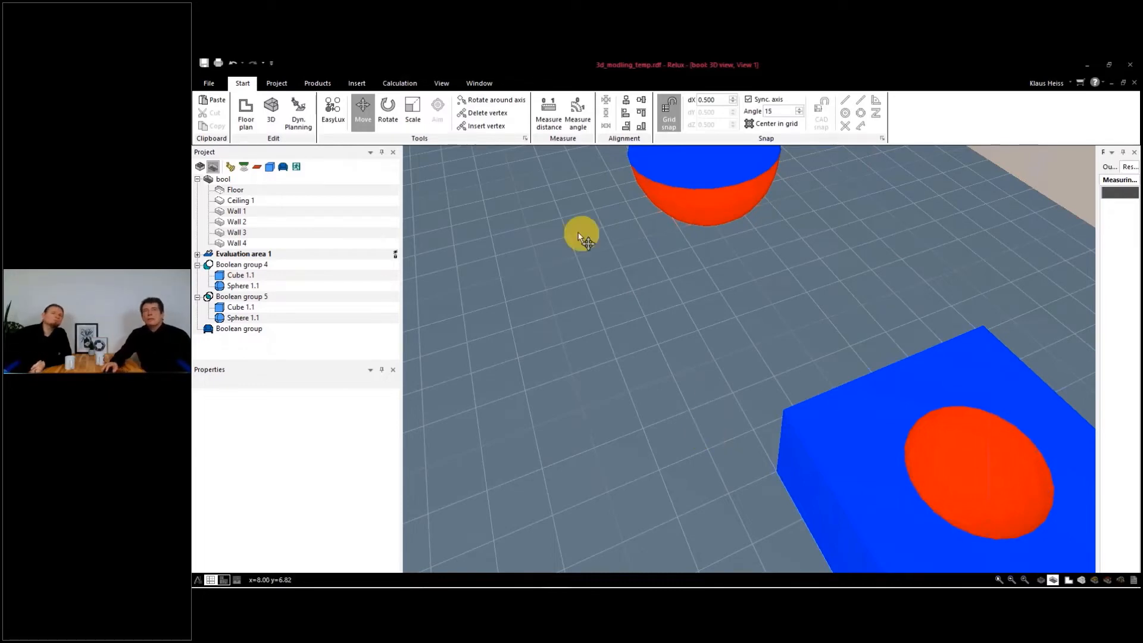
scroll(656, 387, "down", 6)
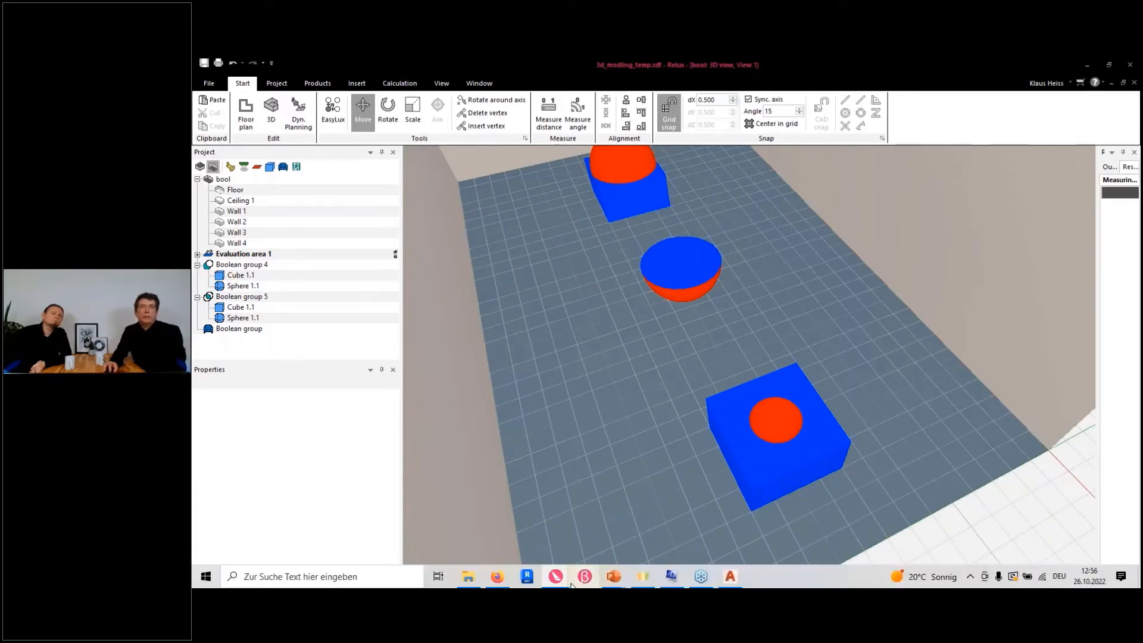
Open the project file bool_Wuerfel.rdf from the 3d folder.
mouse_move(556, 581)
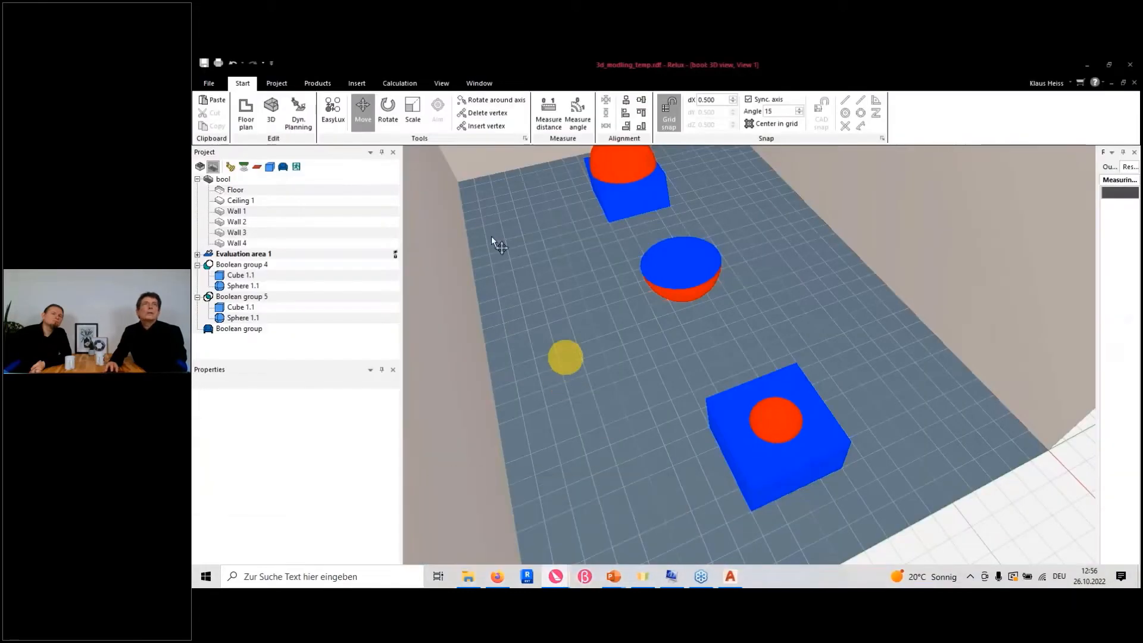
left_click(209, 84)
left_click(225, 152)
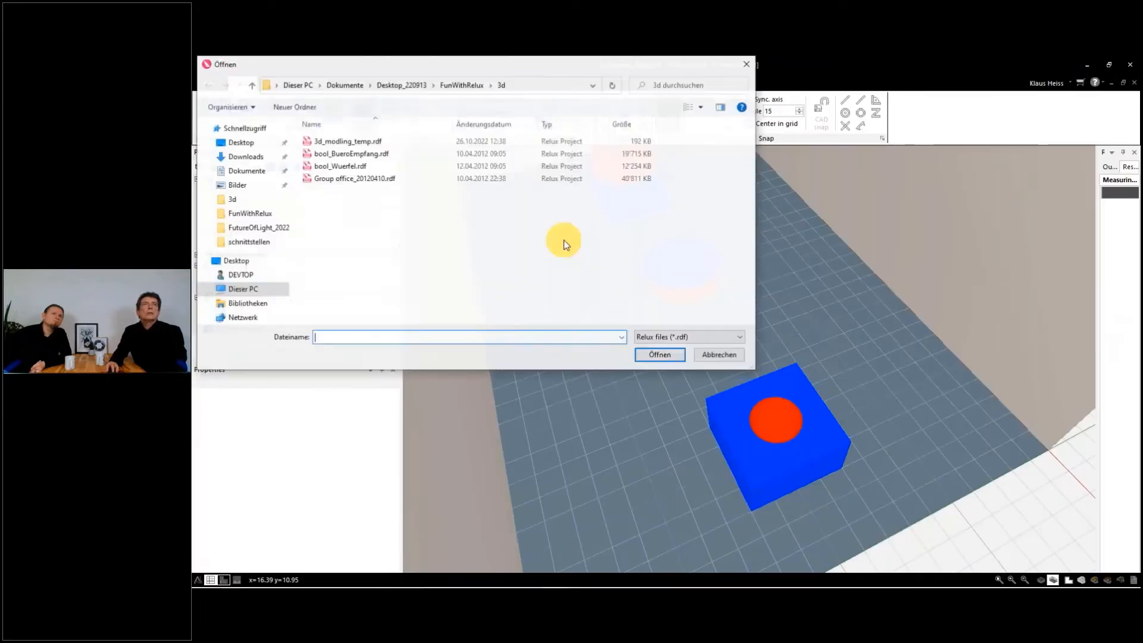
left_click(341, 167)
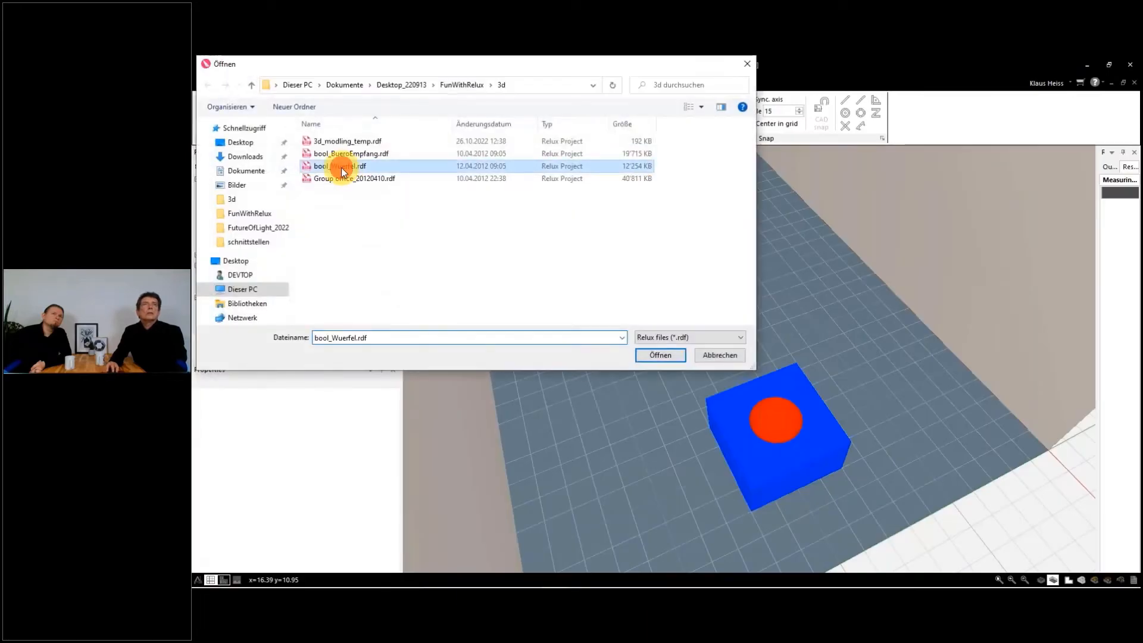
double_click(341, 167)
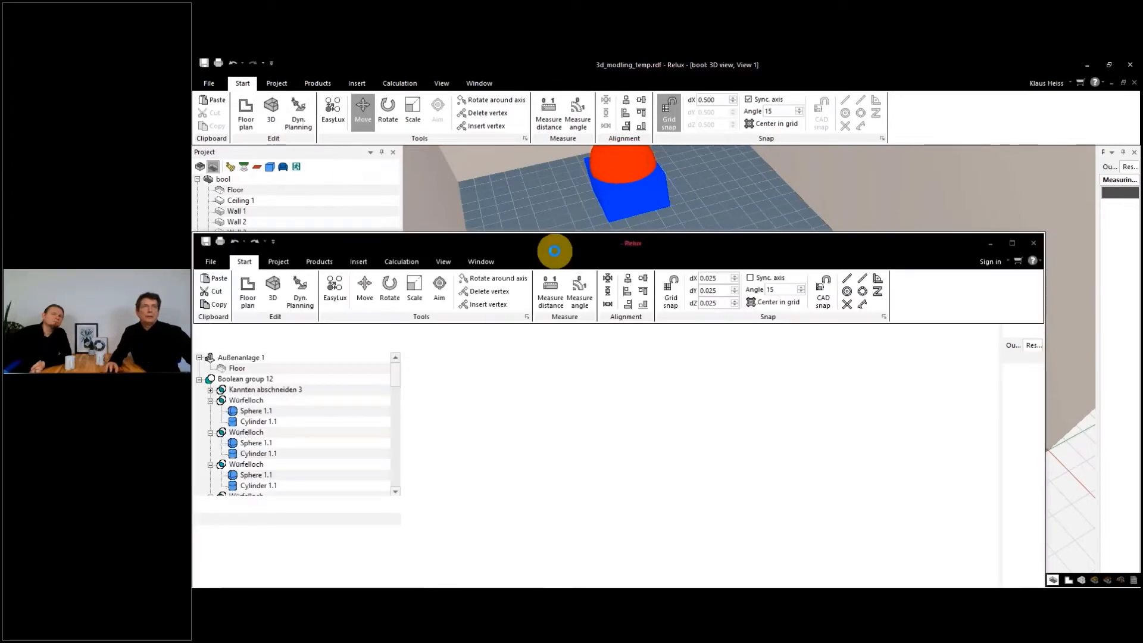
Maximize the dice project's program window and floor plan, and switch to its 3D view.
double_click(687, 238)
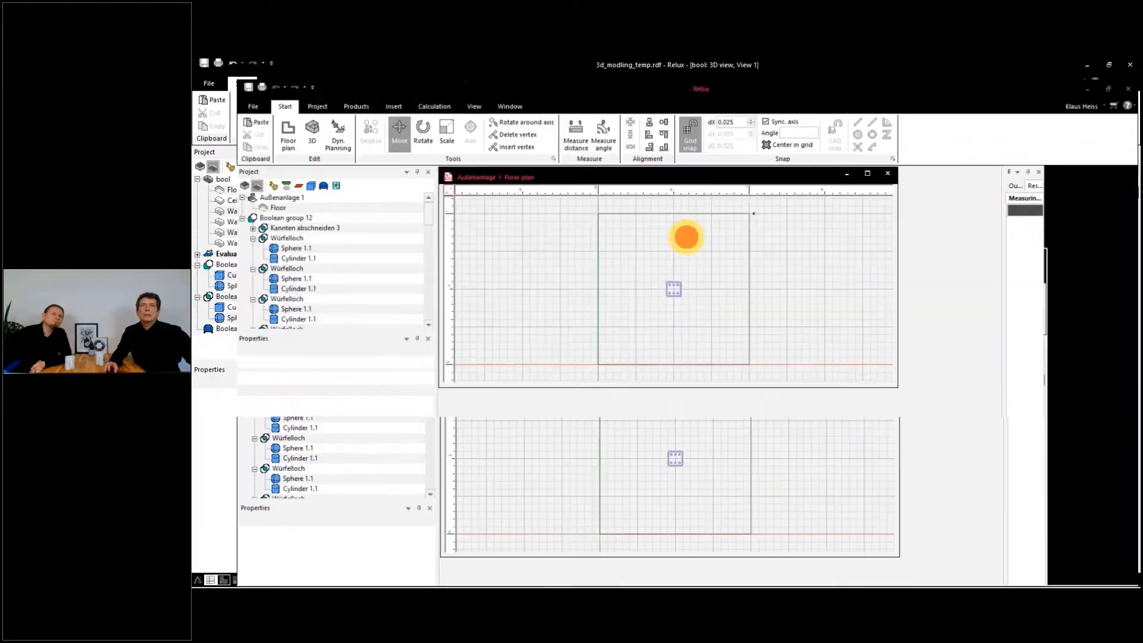
double_click(683, 158)
scroll(751, 363, "up", 5)
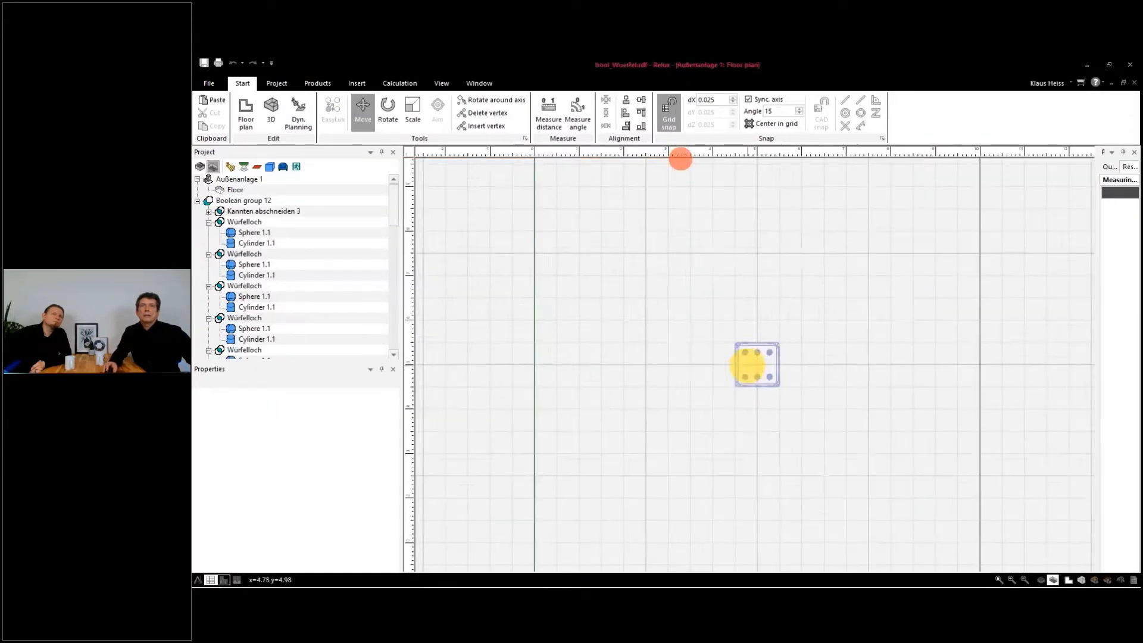
scroll(776, 364, "up", 2)
key("ctrl+Tab")
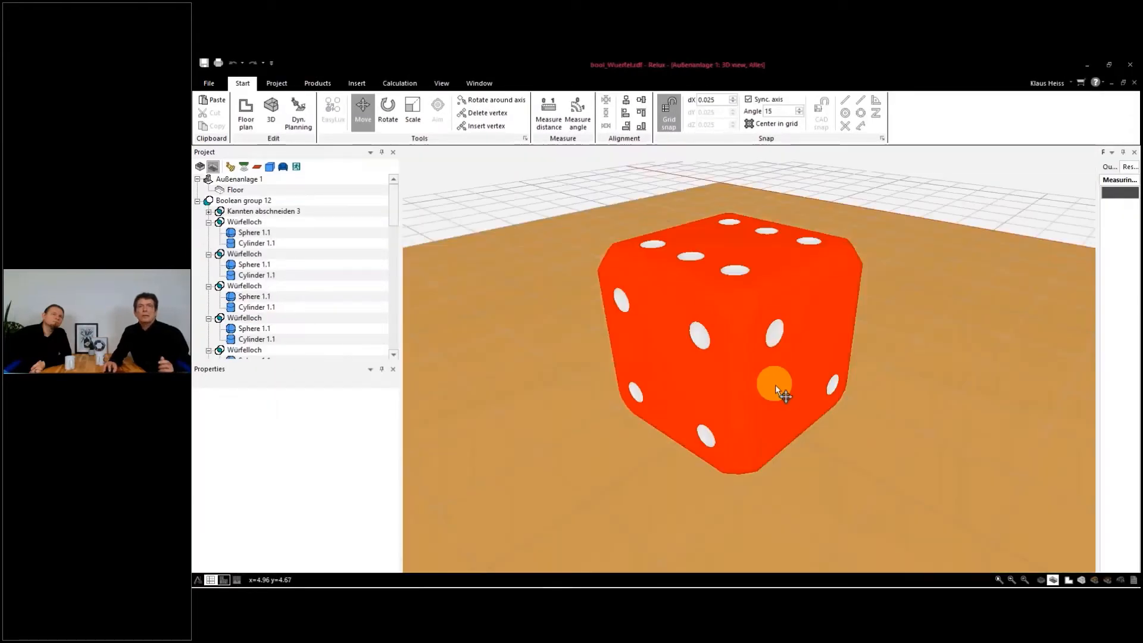
View the die from another side and collapse the first five Würfelloch groups in the project tree.
left_click_drag(778, 387, 550, 334)
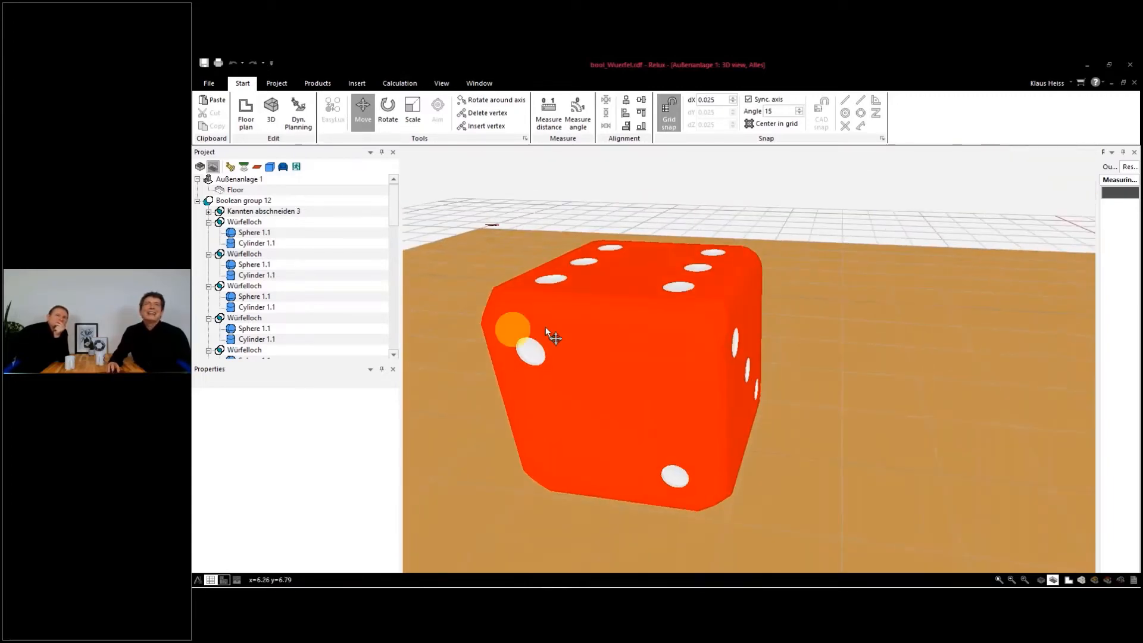
left_click(209, 223)
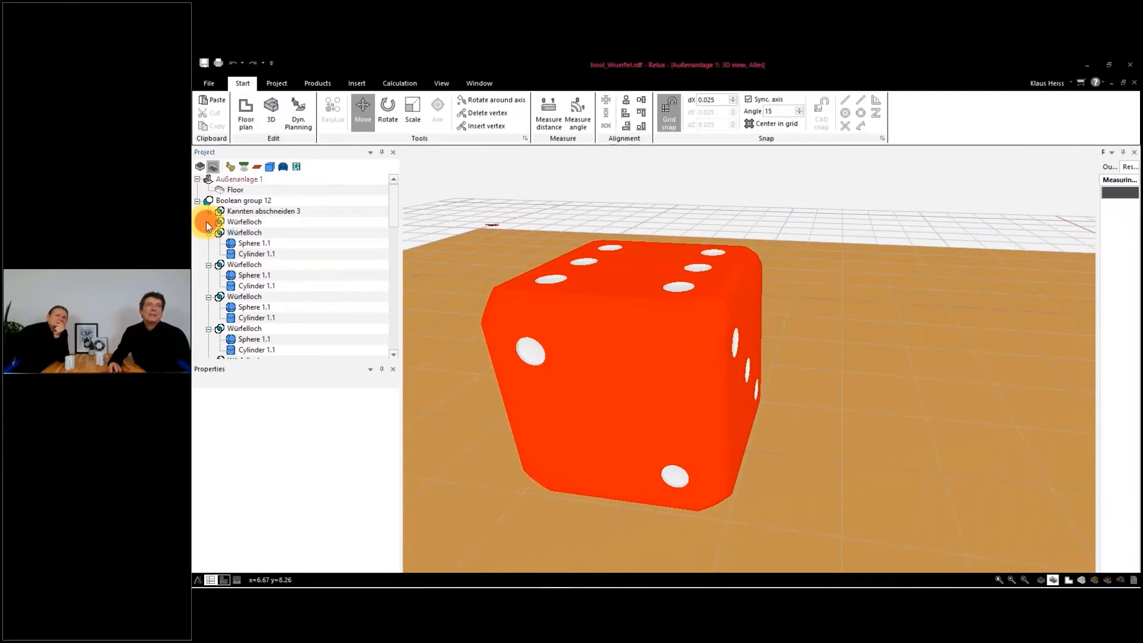
left_click(209, 233)
left_click(209, 243)
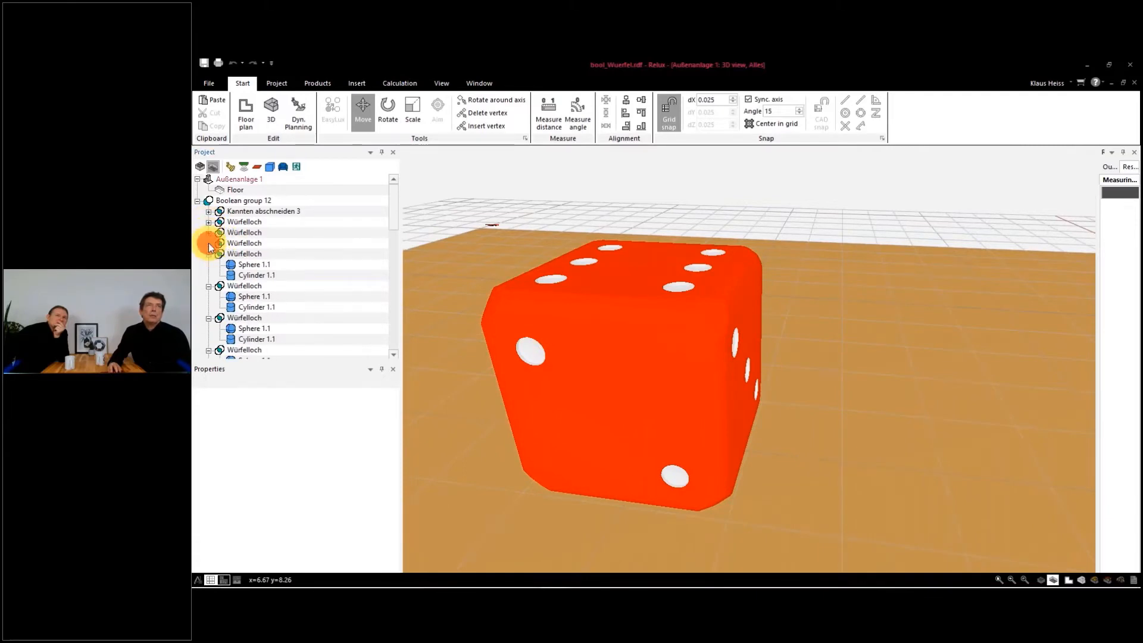
left_click(208, 254)
left_click(208, 265)
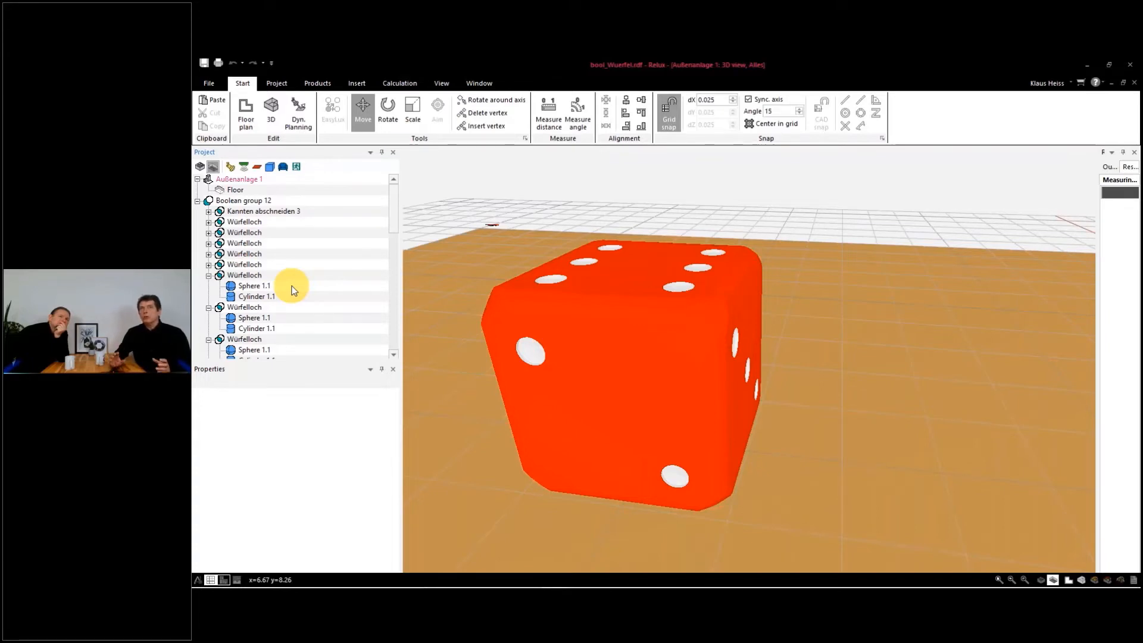
Select Kannten abschneiden 3 and the sixth Würfelloch group in turn to examine how they shape the die.
left_click(256, 212)
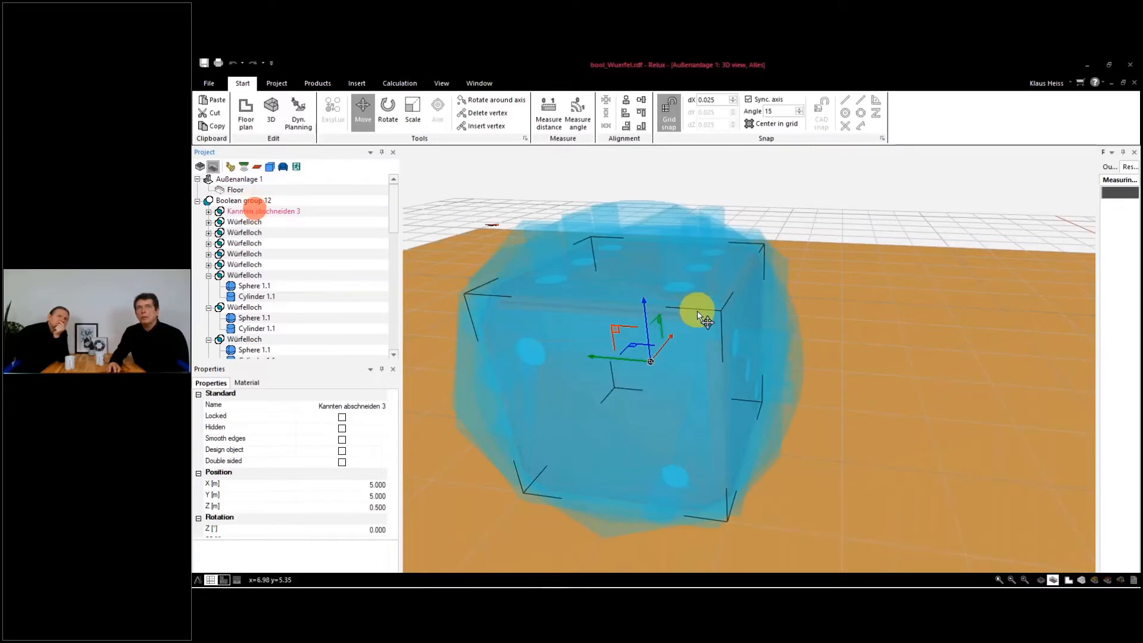
left_click_drag(766, 312, 651, 268)
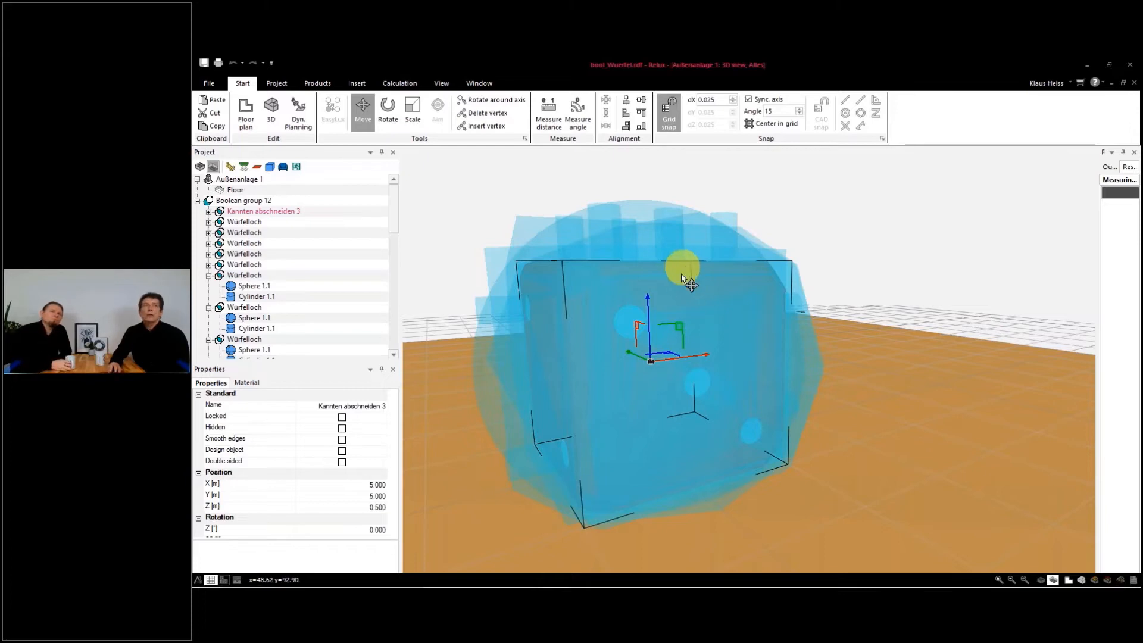
right_click_drag(683, 282, 673, 322)
left_click(247, 275)
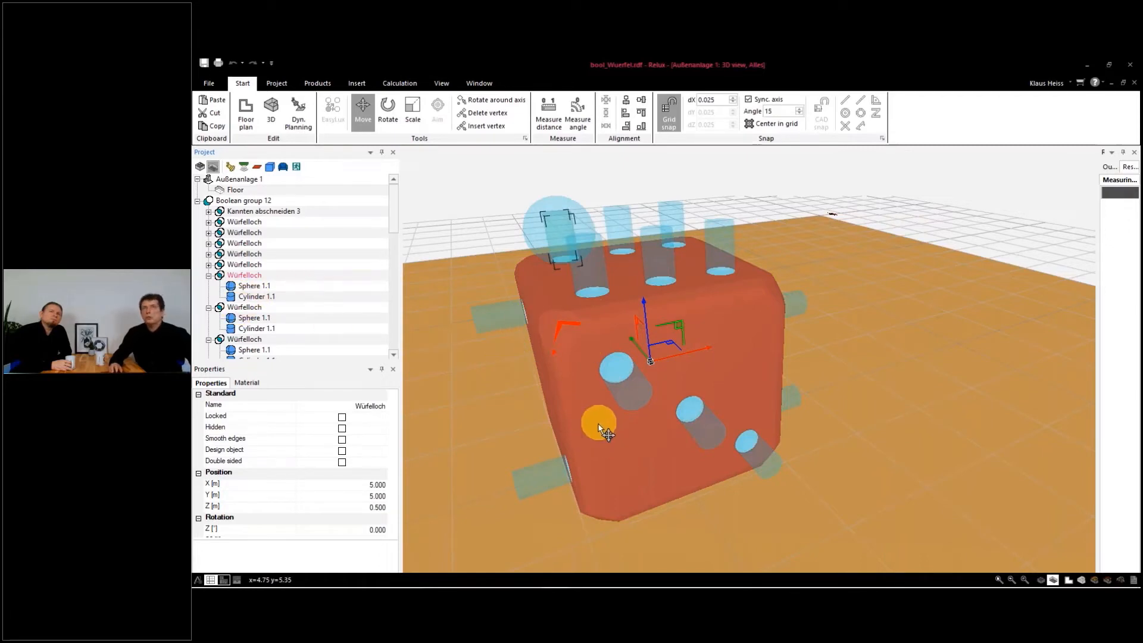
scroll(601, 424, "down", 5)
right_click_drag(606, 431, 803, 462)
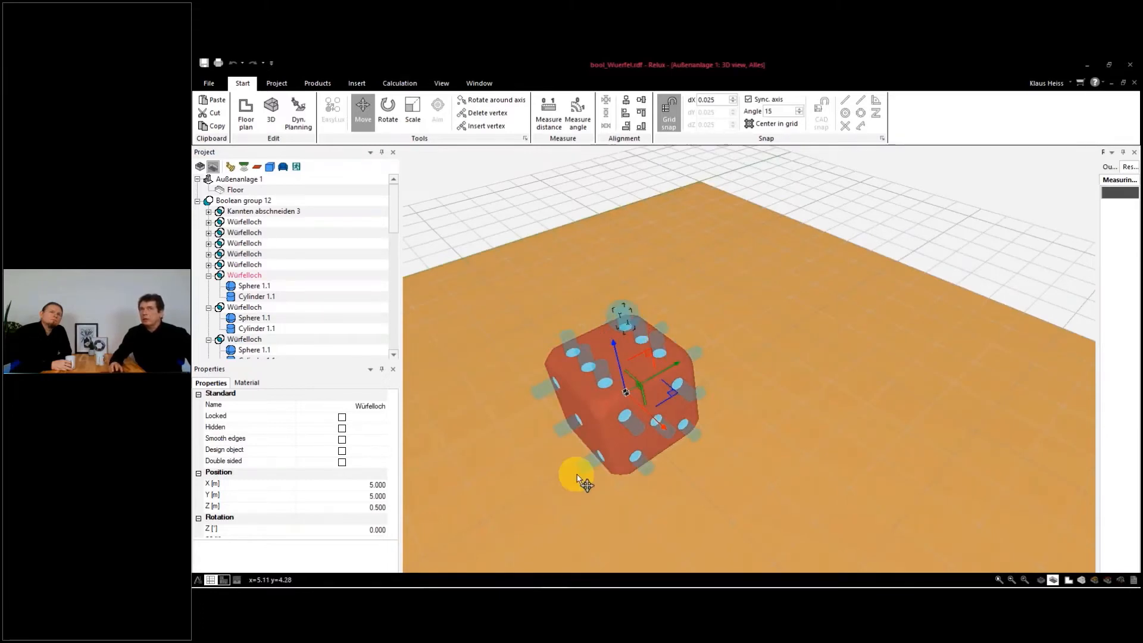
Convert Boolean group 12, the complete die, into a 3D object.
left_click(237, 201)
right_click(239, 202)
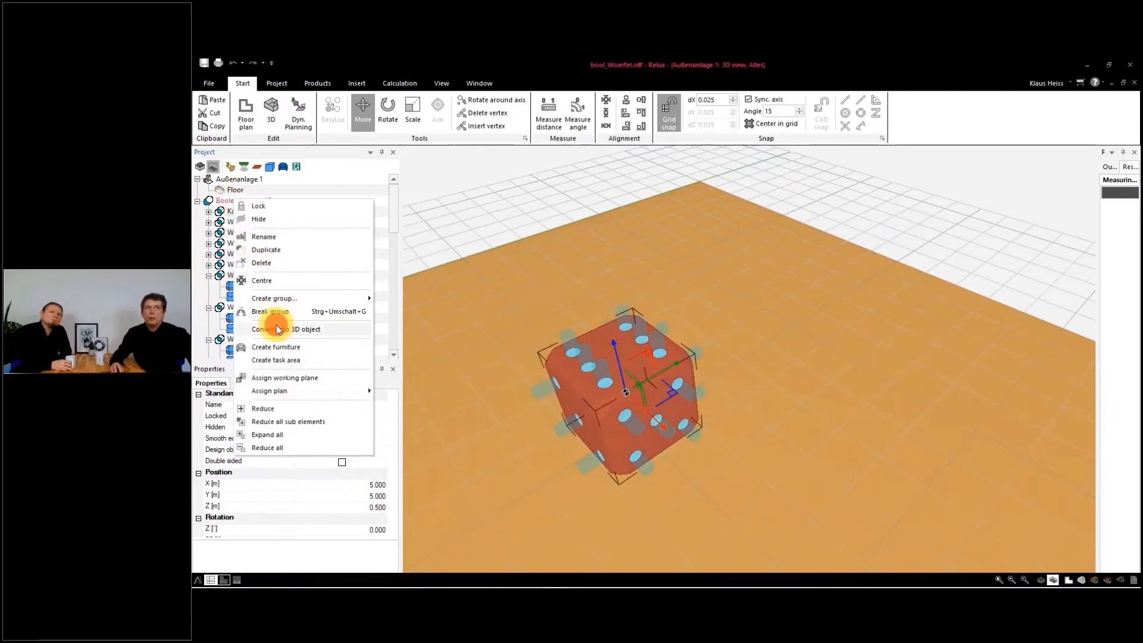
left_click(274, 328)
mouse_move(662, 345)
middle_mouse_down()
mouse_move(664, 355)
mouse_move(755, 298)
mouse_move(698, 359)
mouse_move(563, 332)
middle_mouse_up()
Select the converted die, review its available object commands, and inspect its shape from several angles.
left_click(238, 201)
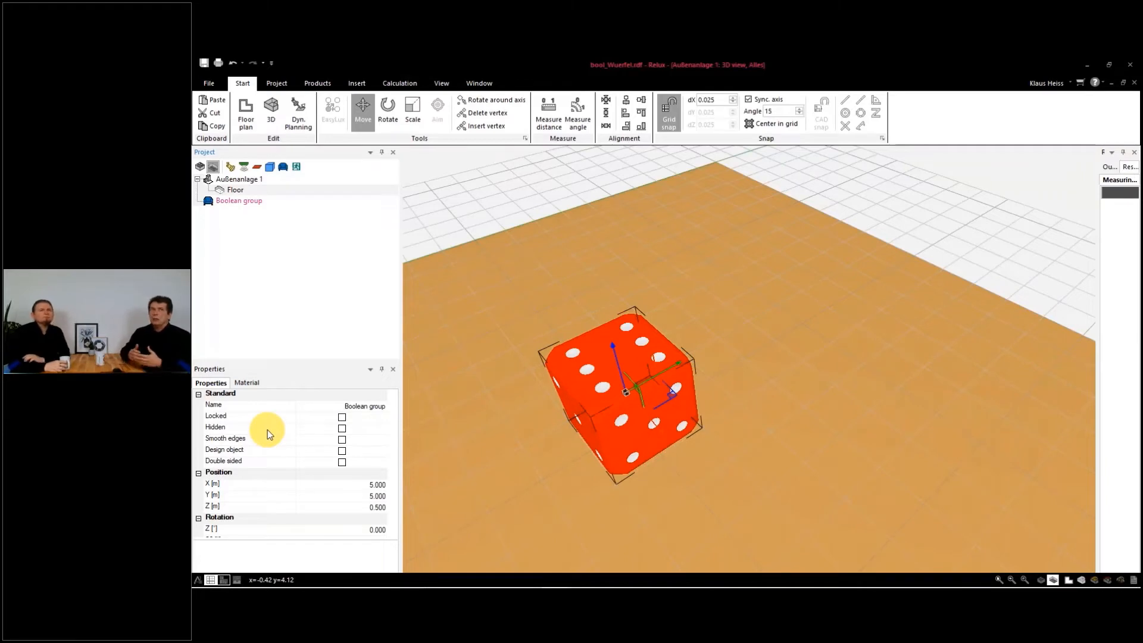
right_click(238, 201)
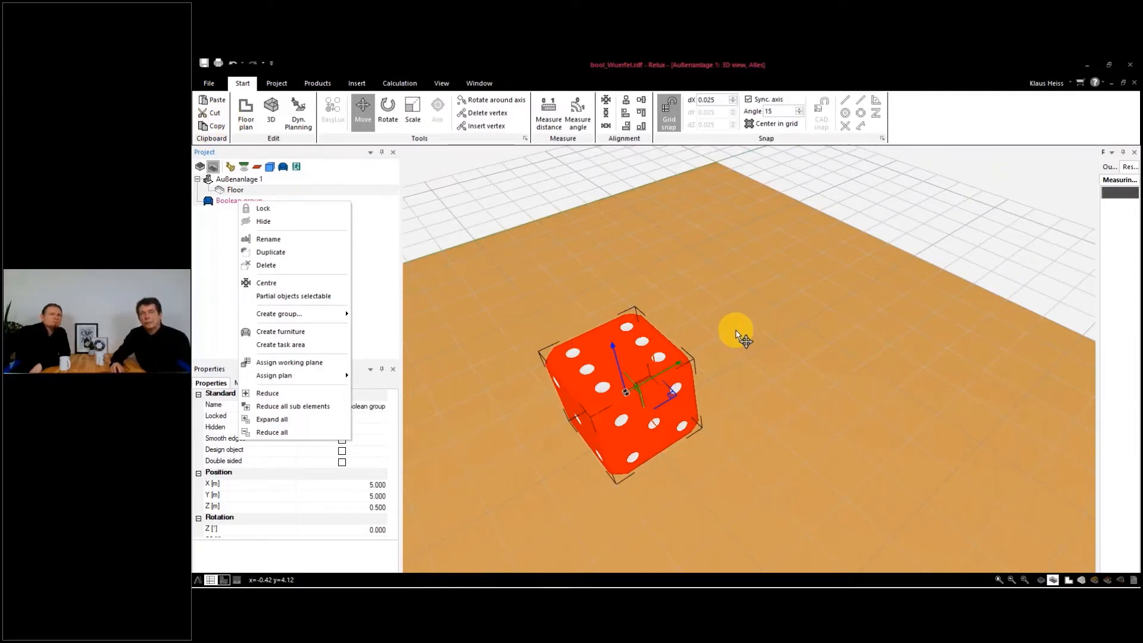
middle_click_drag(774, 391, 770, 358)
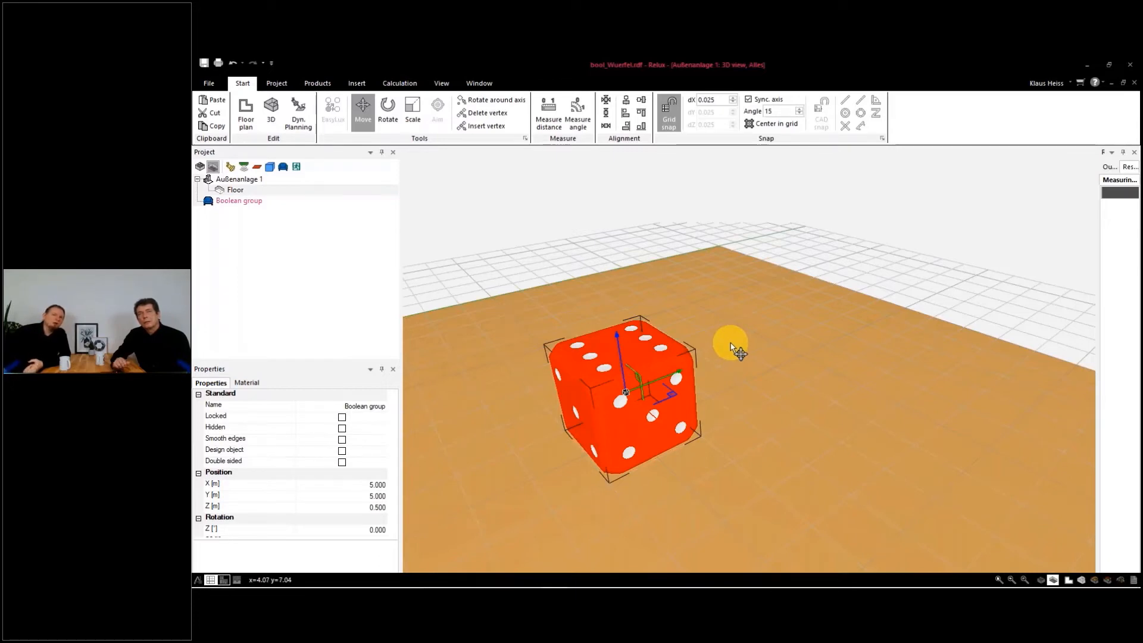
scroll(569, 425, "up", 4)
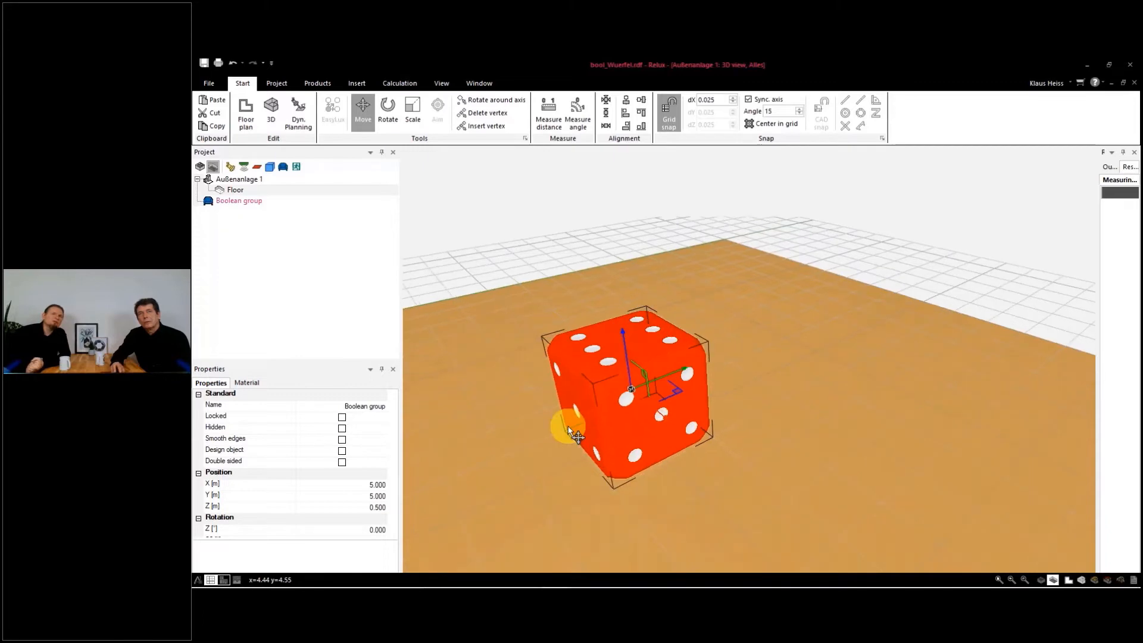
middle_click_drag(579, 424, 626, 414)
Switch to the open bool_BueroEmpfang.rdf project and survey the office reception room in 3D.
mouse_move(661, 585)
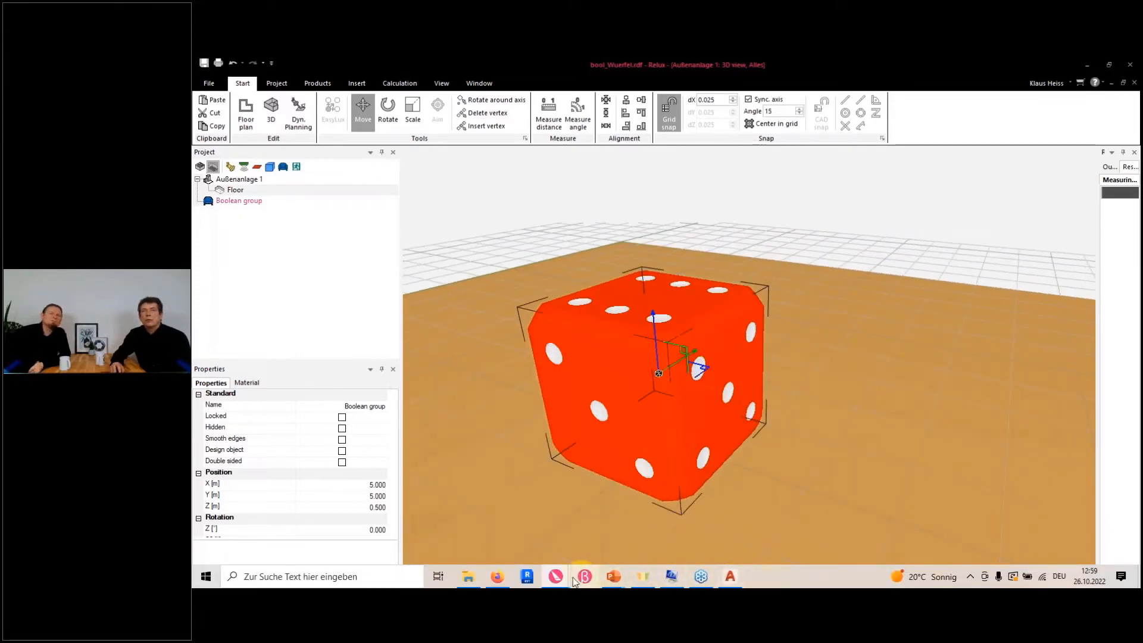
mouse_move(558, 580)
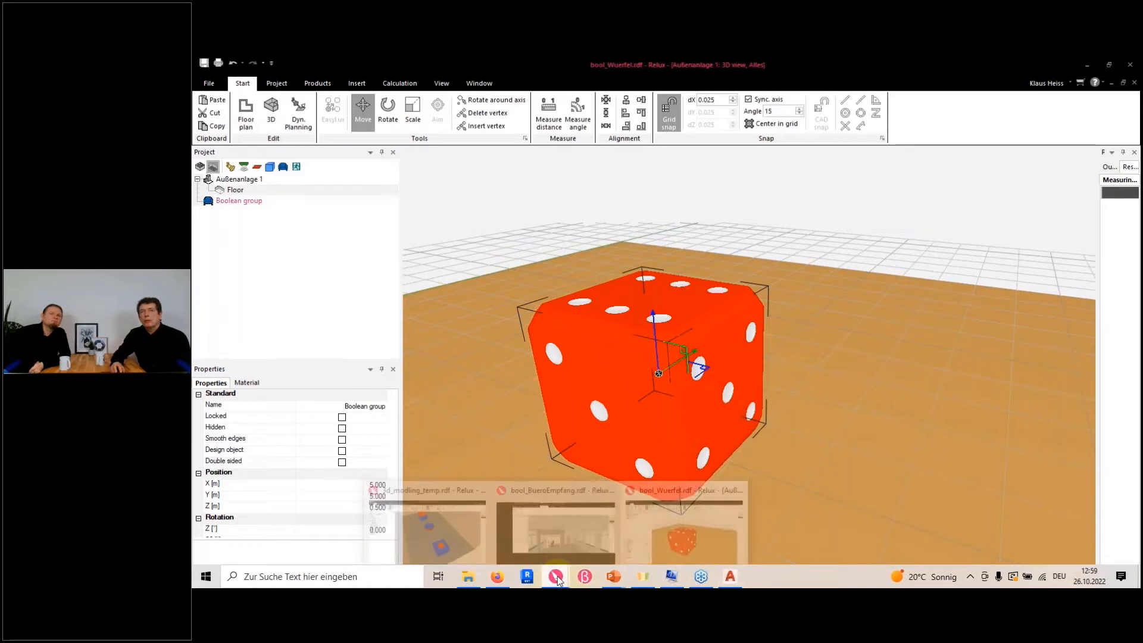
left_click(559, 524)
middle_click_drag(637, 459, 656, 412)
scroll(630, 474, "down", 5)
scroll(656, 412, "up", 10)
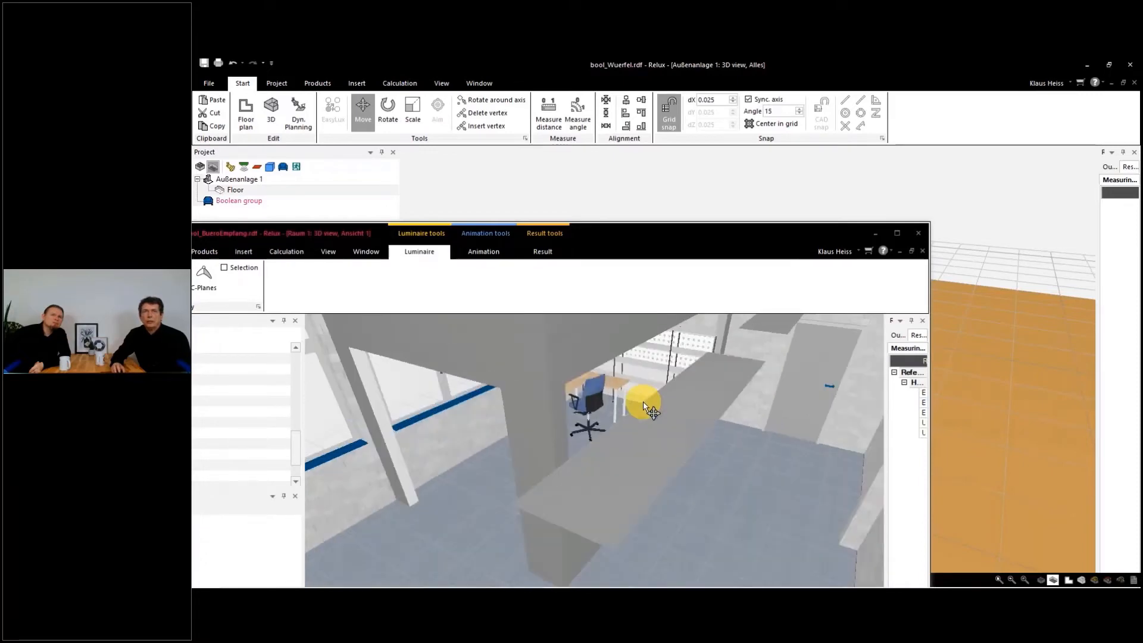
scroll(613, 422, "down", 5)
Select the Boolean group forming the office partition wall and maximize the reception project's window.
left_click(572, 390)
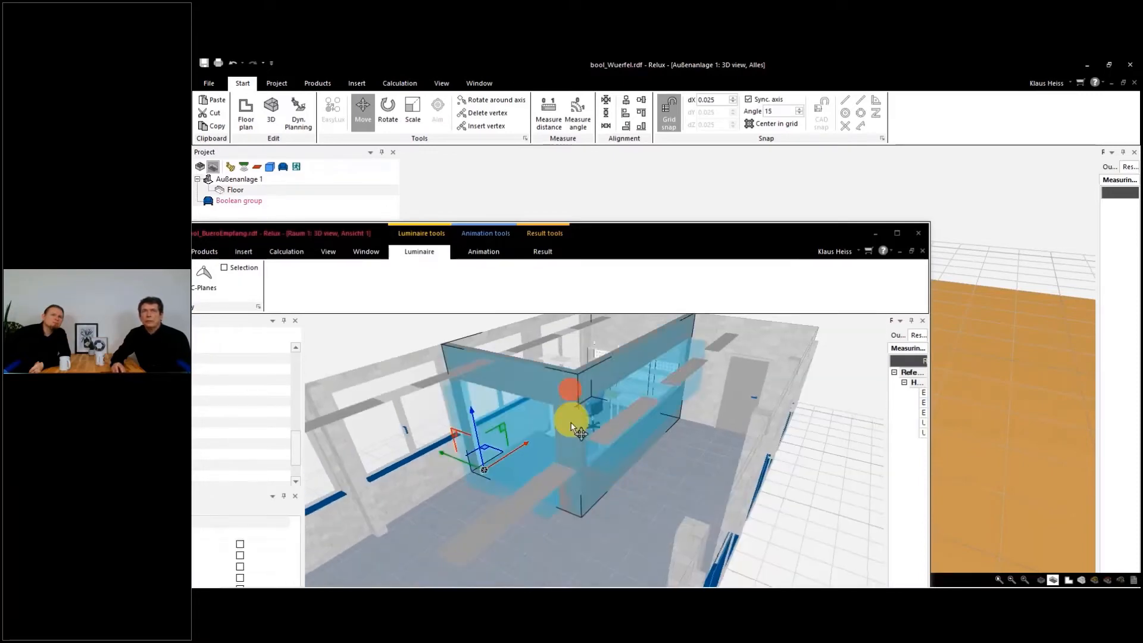
middle_click_drag(561, 447, 592, 448)
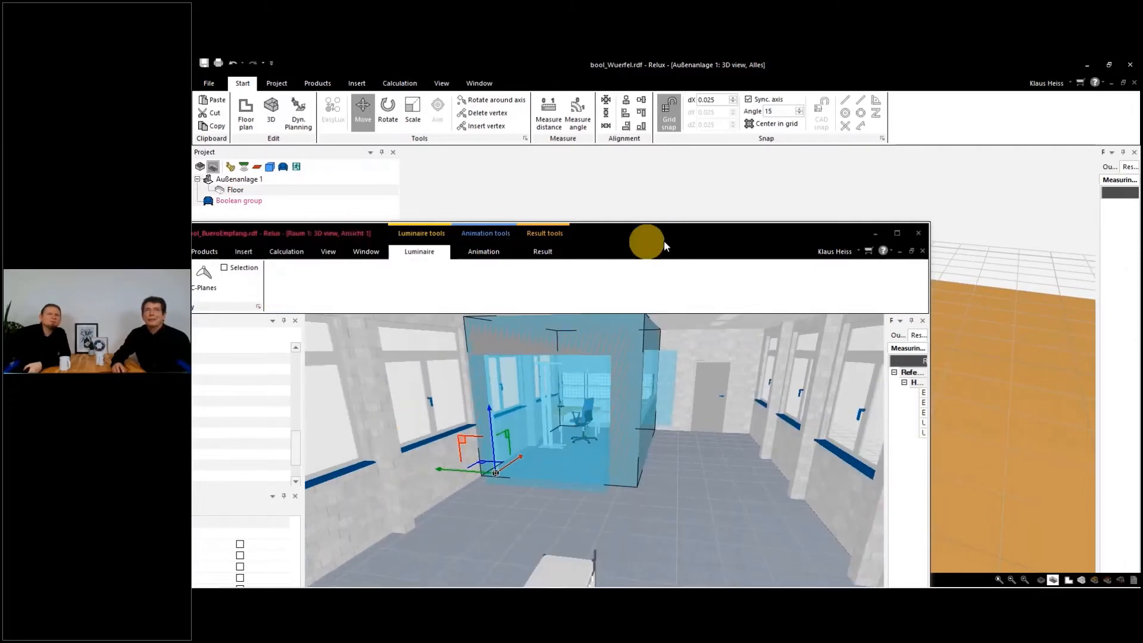
double_click(682, 240)
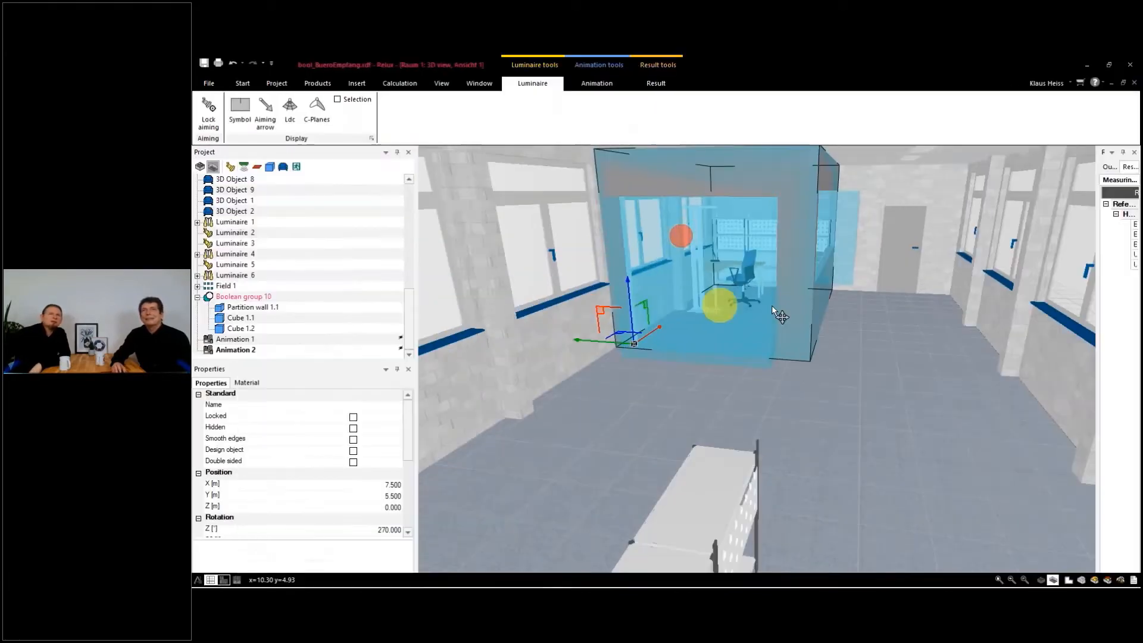
middle_click_drag(720, 301, 707, 403)
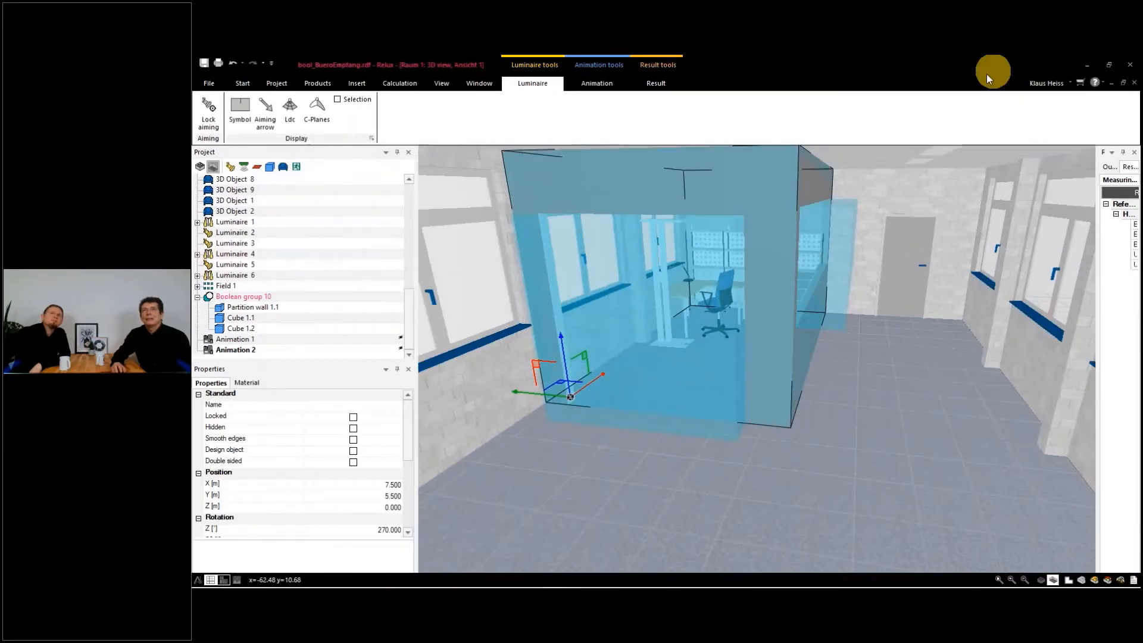
Select Partition wall 1.1 and Cube 1.1 in Boolean group 10 in turn to examine the parts forming the wall opening.
left_click(965, 96)
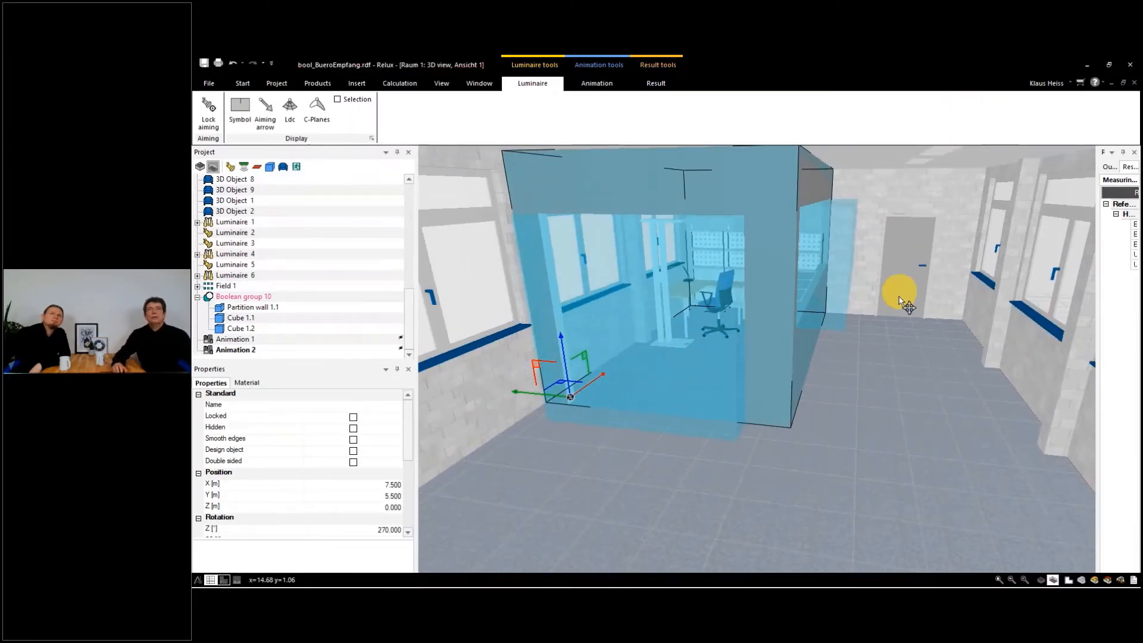
middle_click_drag(818, 296, 684, 417)
left_click(247, 307)
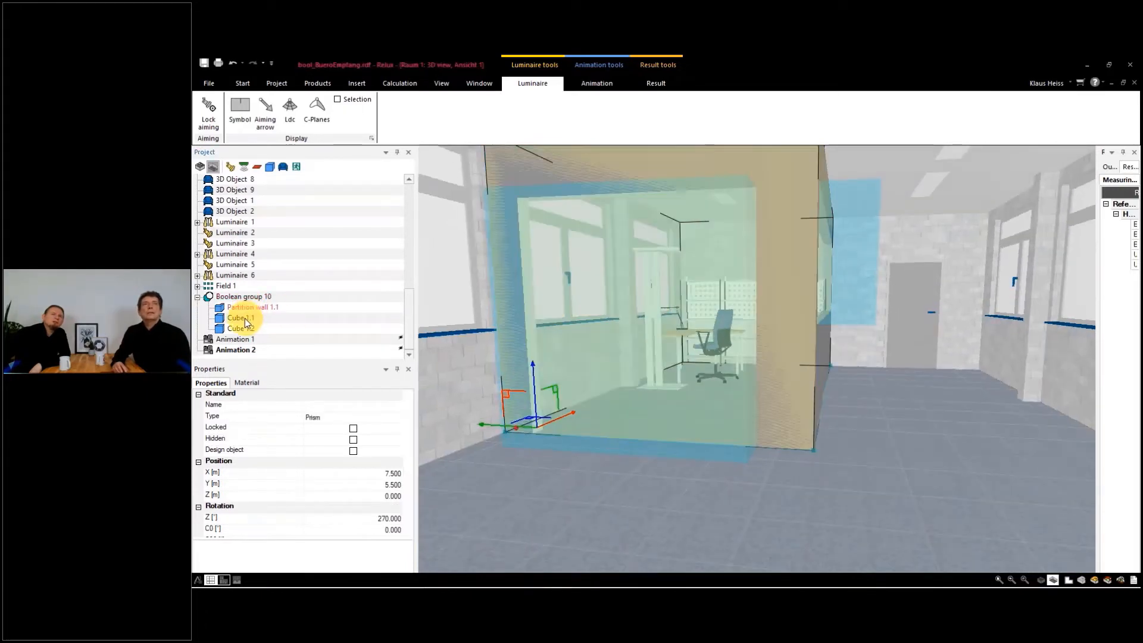
left_click(241, 318)
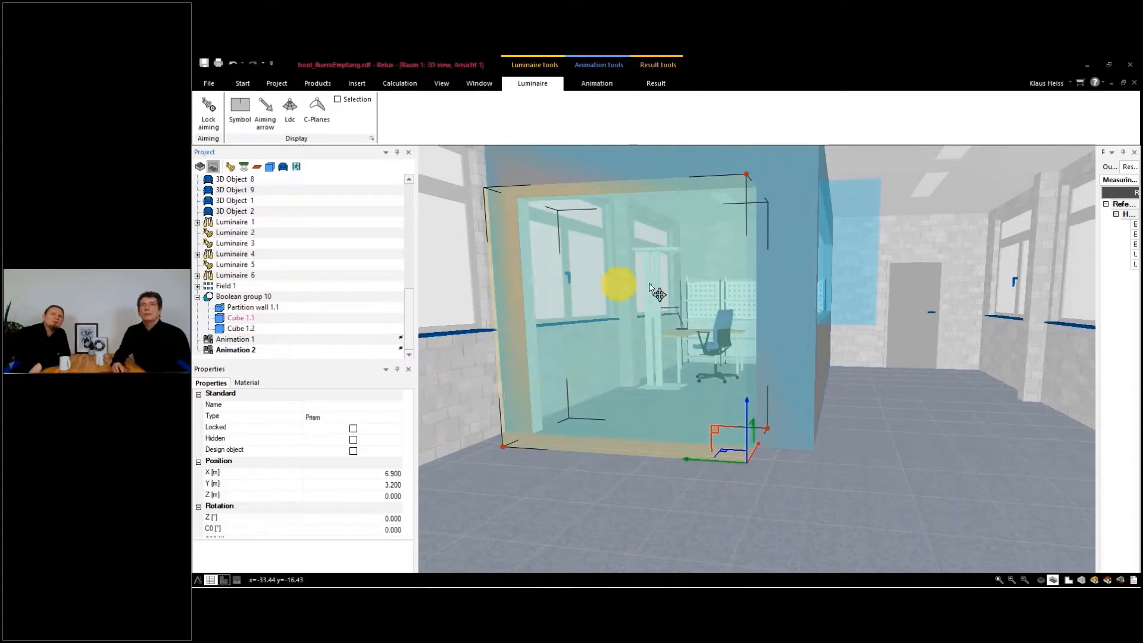
Inspect the opening in the office partition wall and the surrounding reception room from a raised viewpoint.
left_click_drag(747, 174, 745, 201)
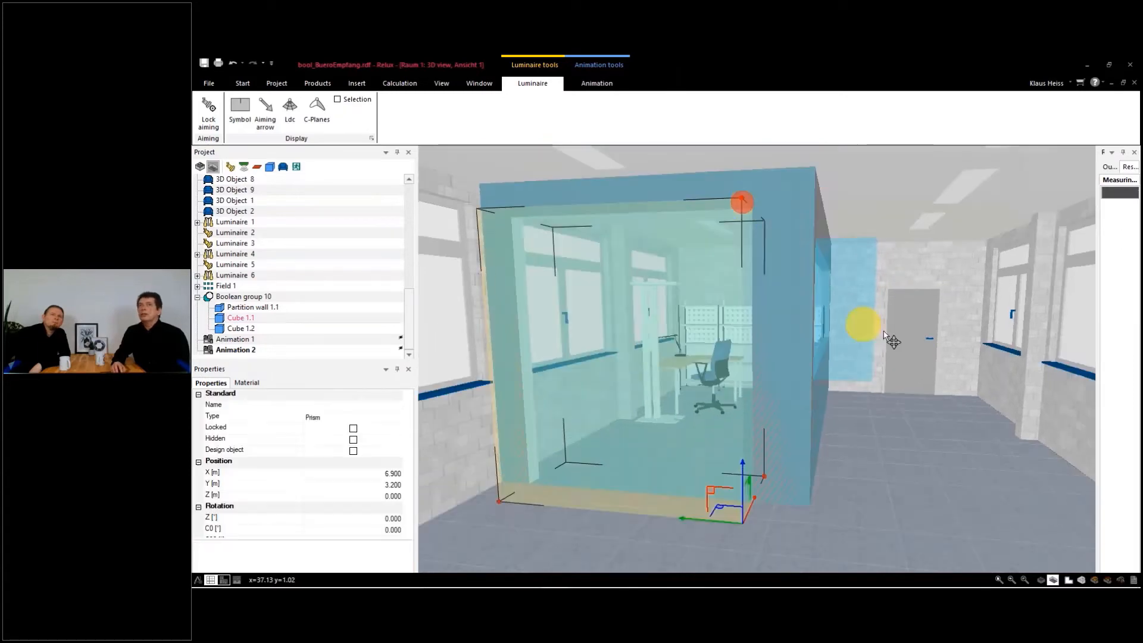
right_click_drag(784, 237, 762, 271)
scroll(776, 276, "down", 3)
scroll(776, 277, "down", 2)
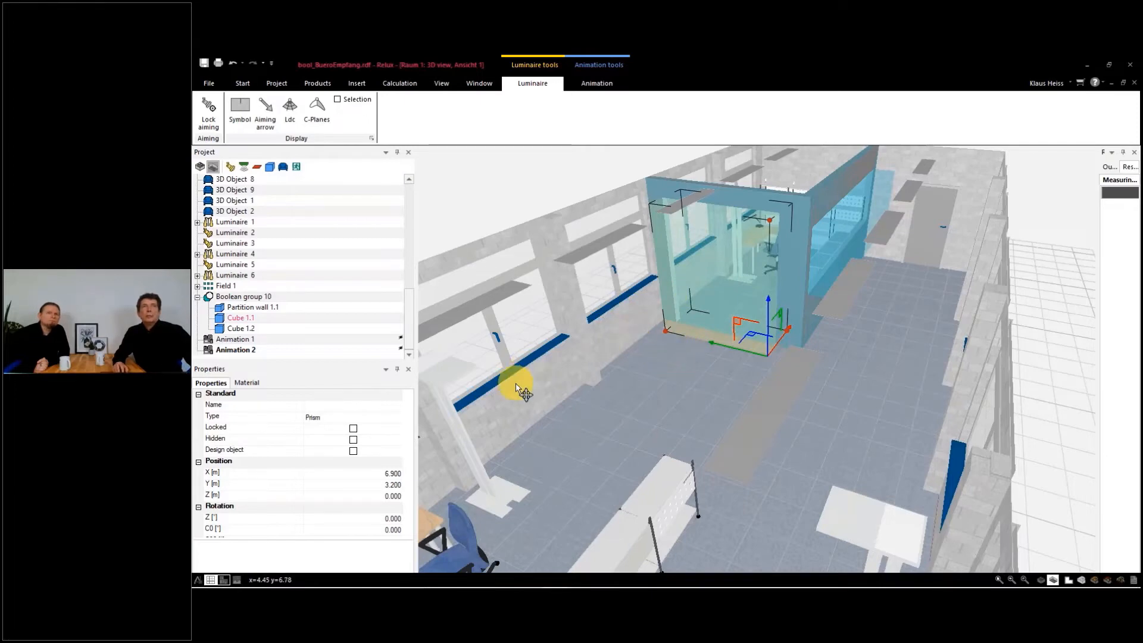
Switch to the 3d_modling_temp.rdf project and open its empty scene in 3D.
mouse_move(556, 581)
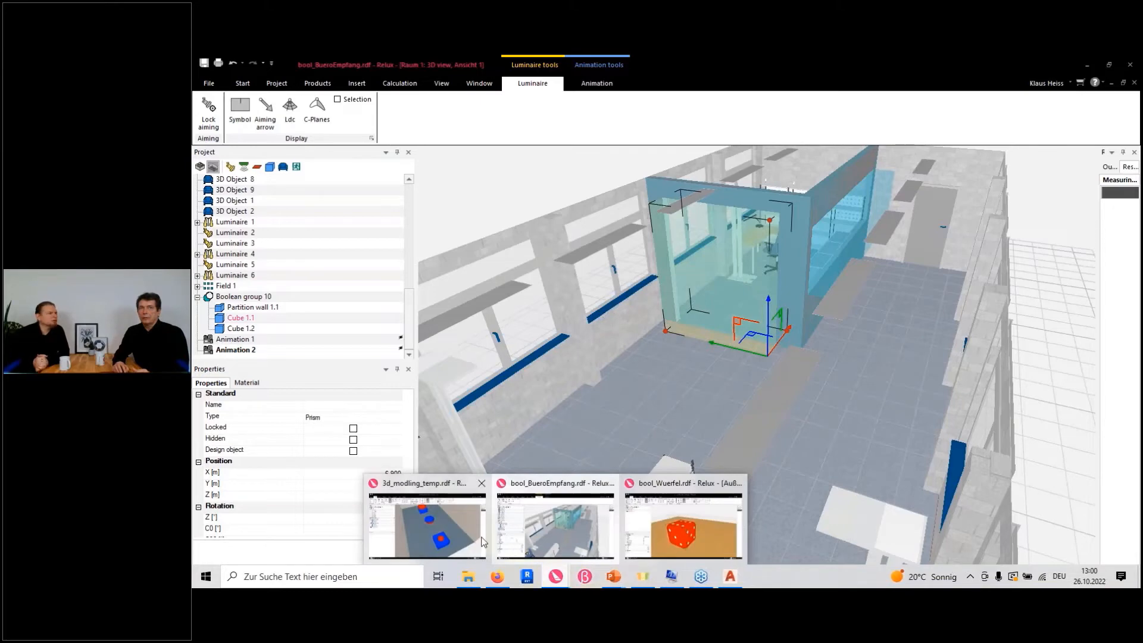
left_click(469, 540)
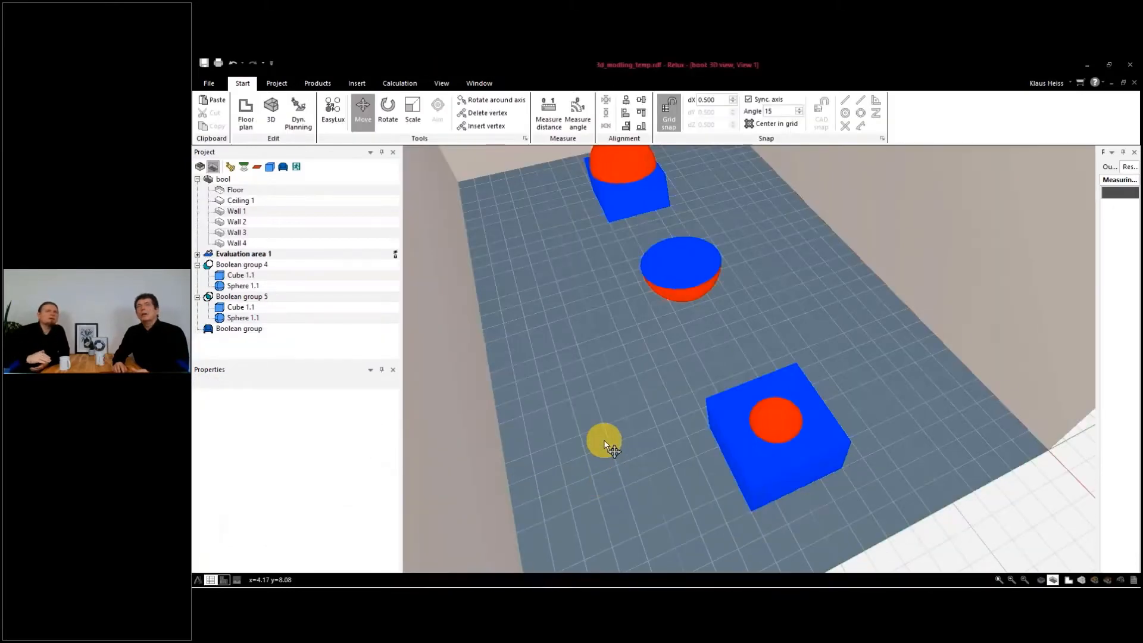
left_click_drag(604, 439, 699, 390)
scroll(758, 367, "down", 3)
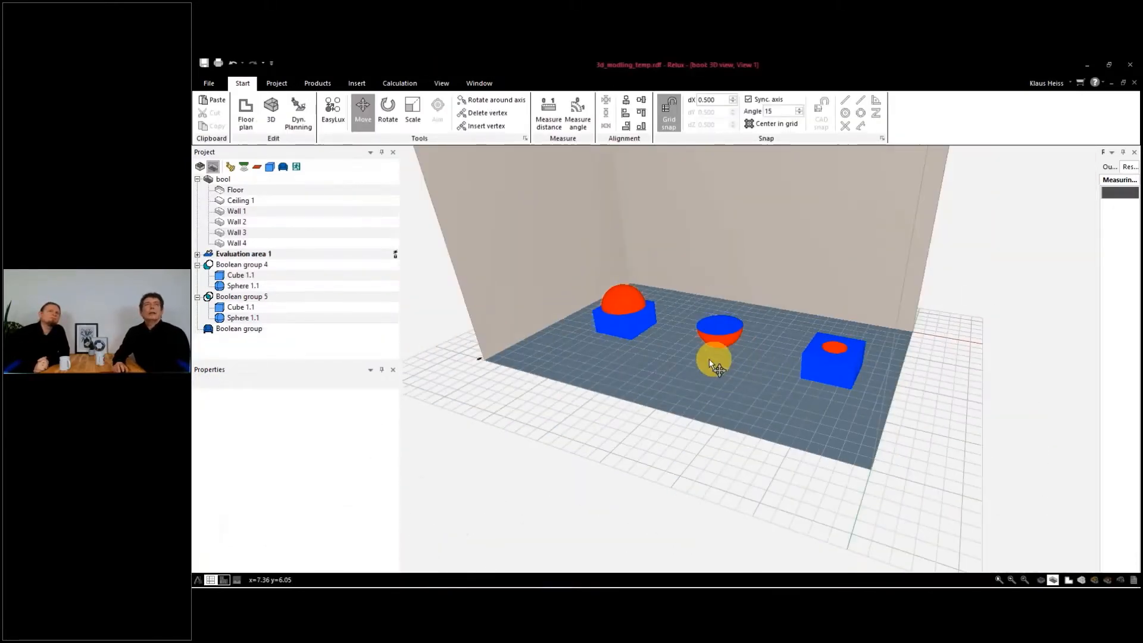
left_click(200, 167)
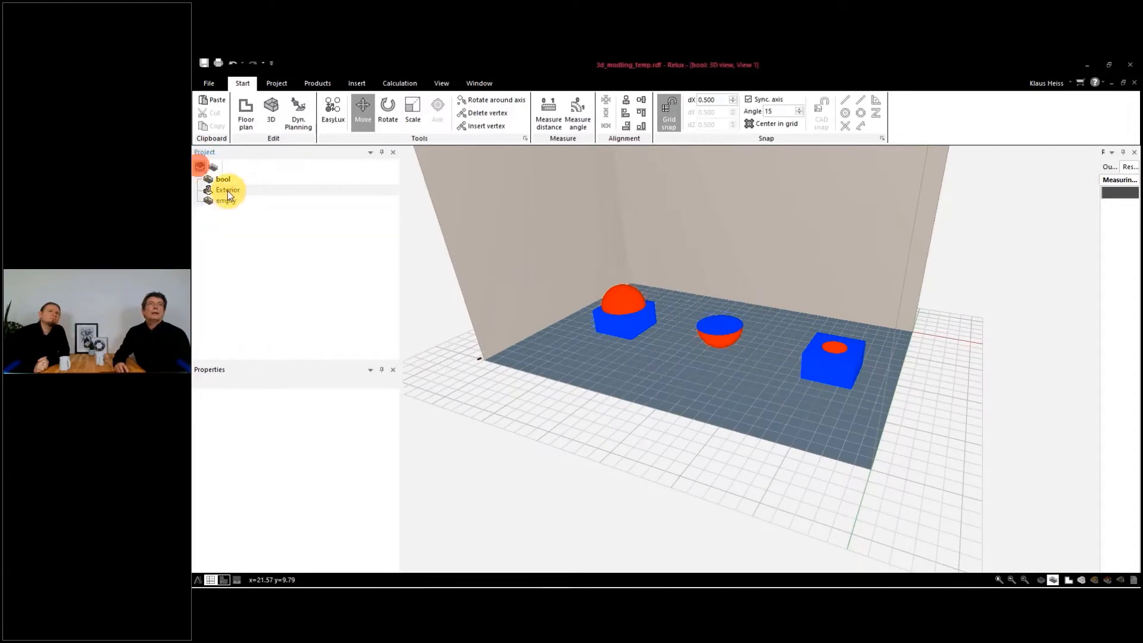
double_click(220, 201)
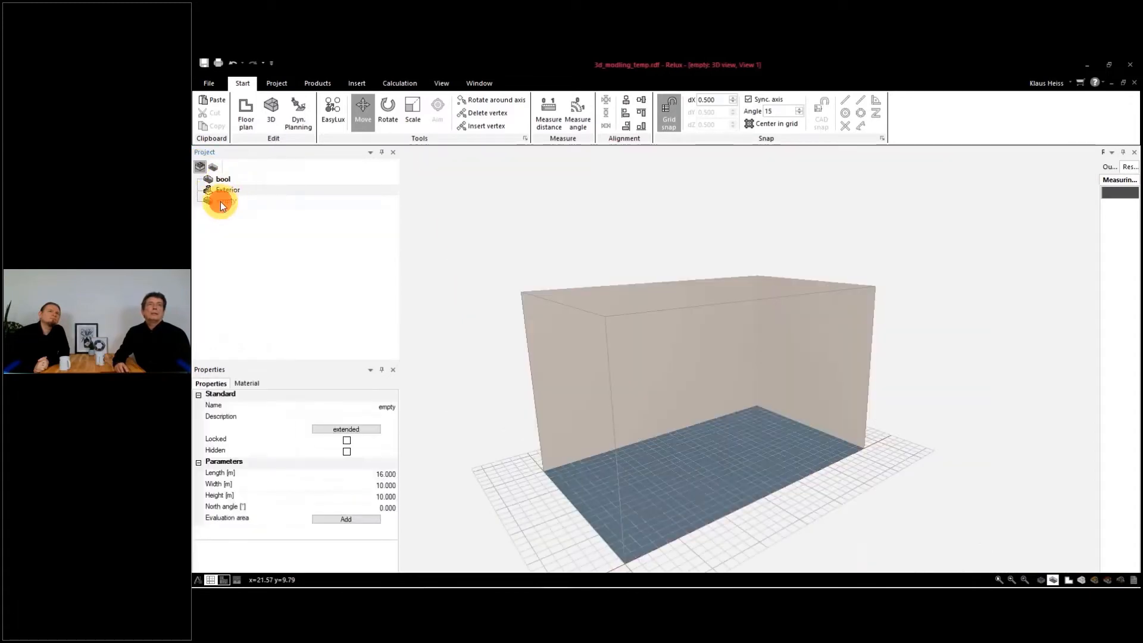
left_click(688, 359)
Insert a rectangular face on the floor of the empty room at X 5 m, Y 8 m.
left_click(359, 82)
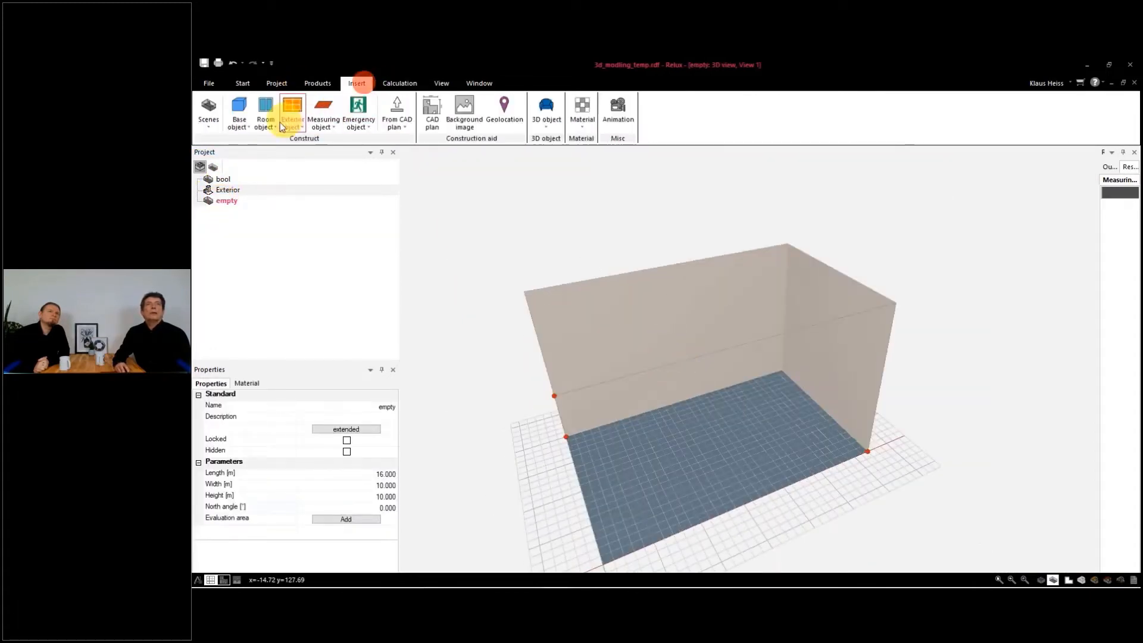
left_click(248, 123)
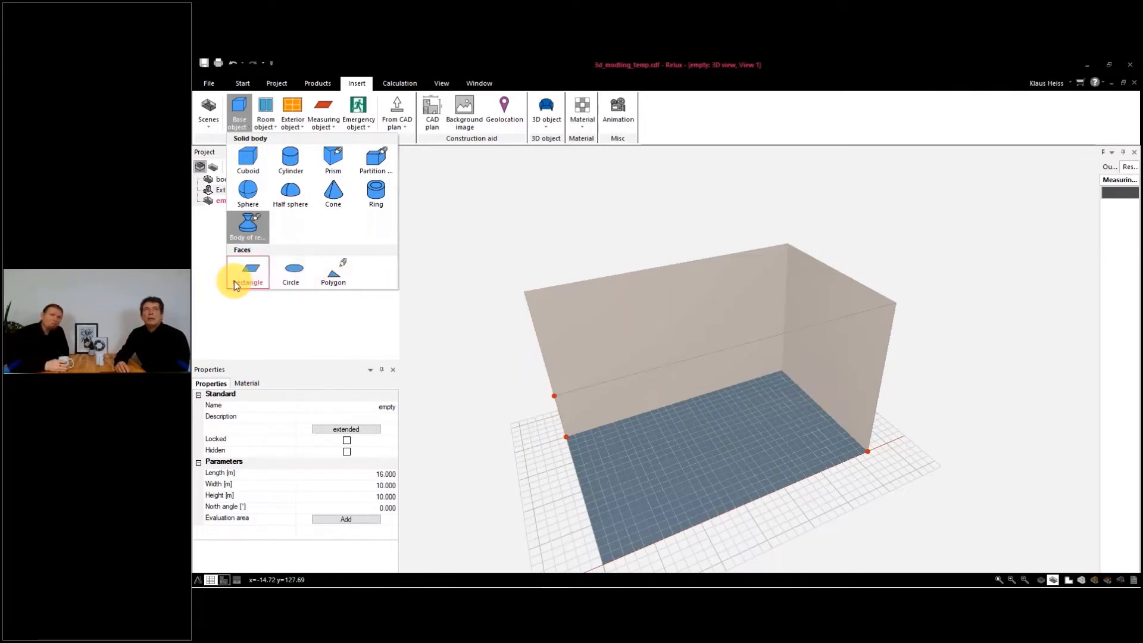
left_click(249, 276)
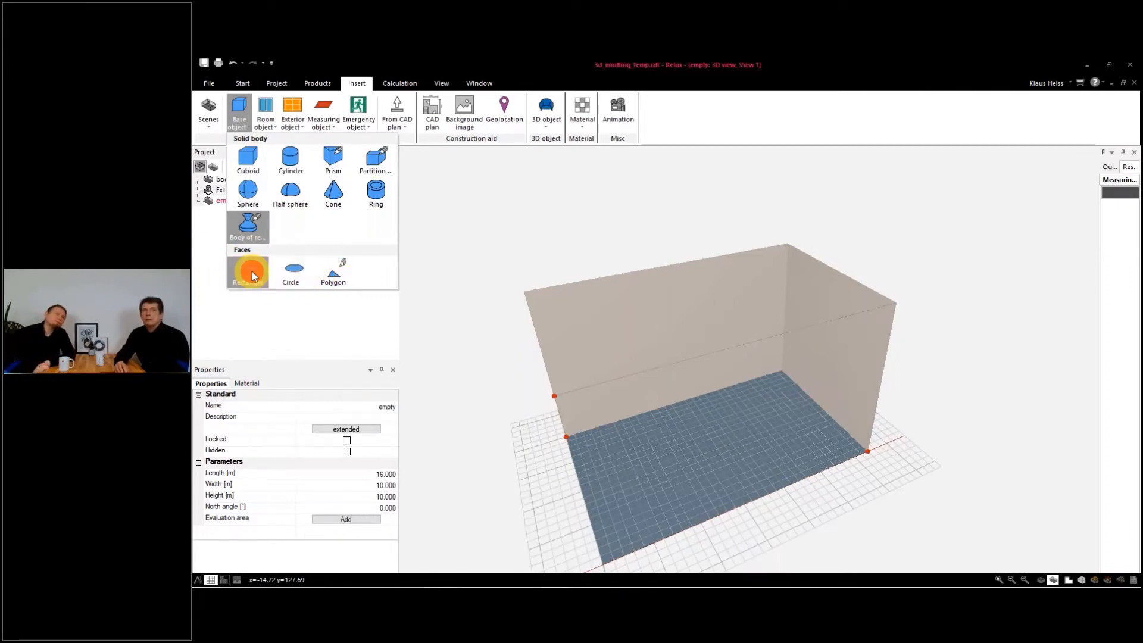
left_click(653, 425)
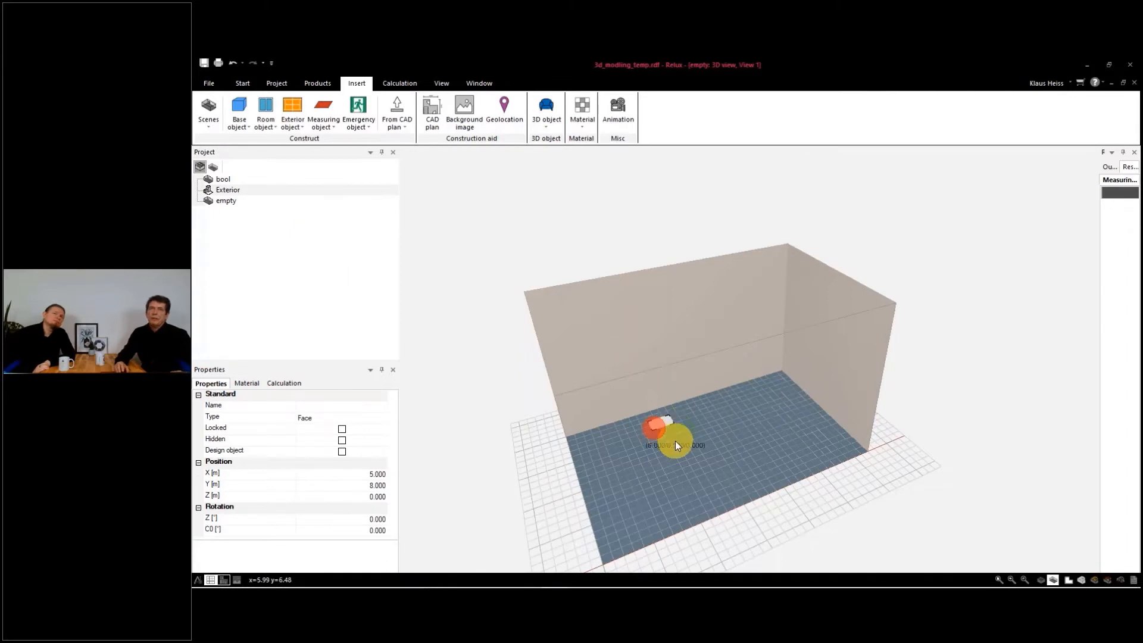
scroll(675, 440, "up", 3)
scroll(692, 448, "down", 5)
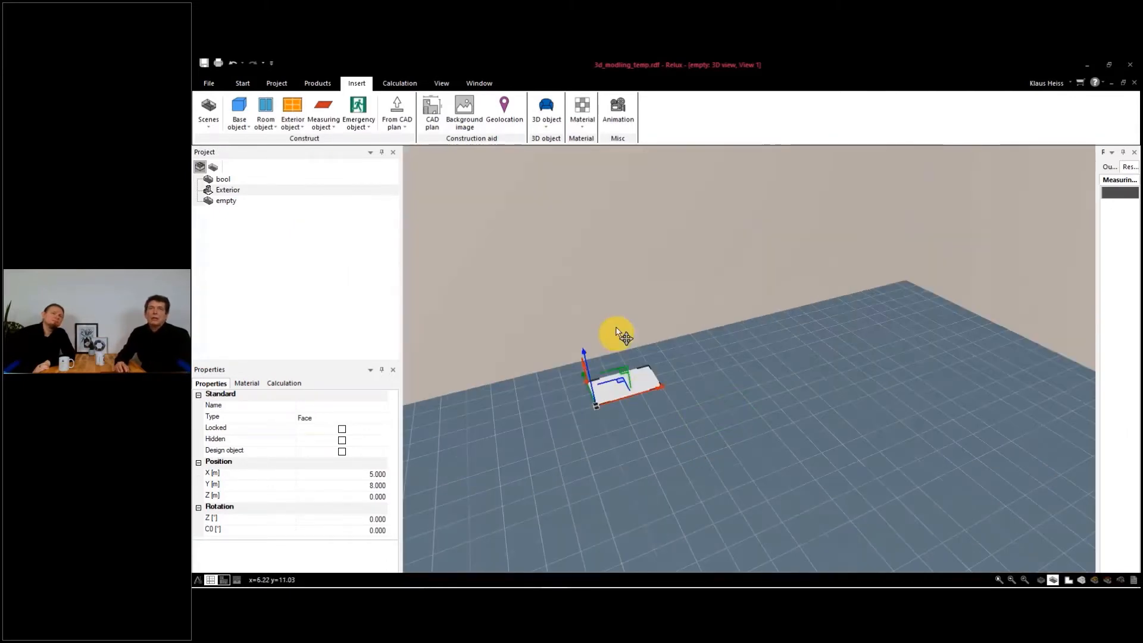
Raise the rectangular face to Z 2.5 m and stretch its far corner to enlarge it lengthwise.
left_click_drag(586, 354, 550, 226)
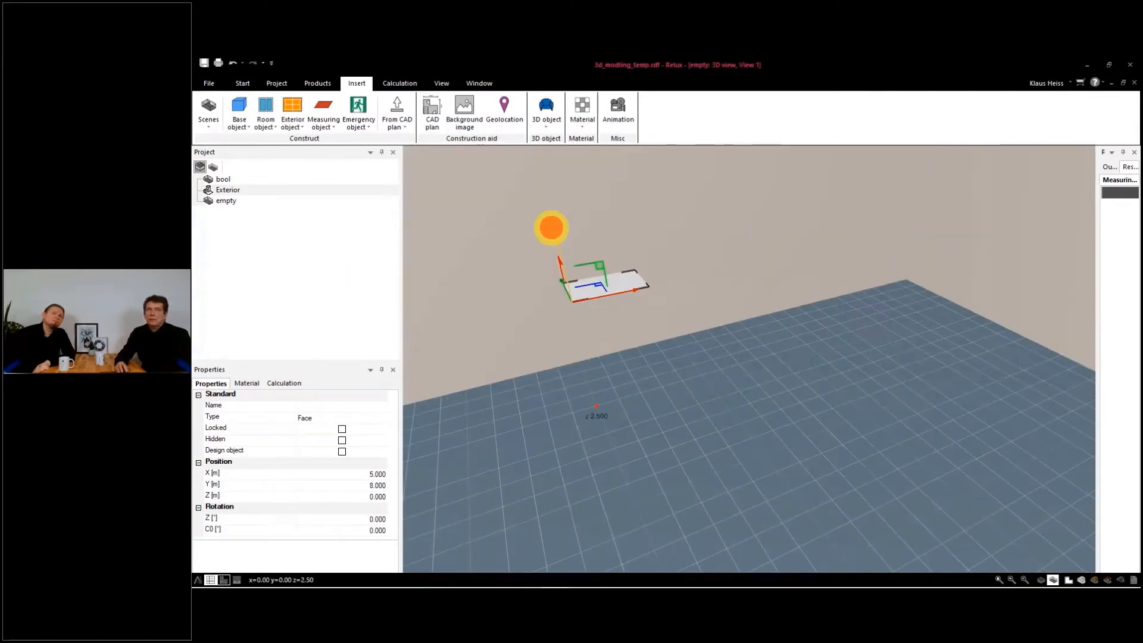
left_click_drag(799, 296, 754, 342)
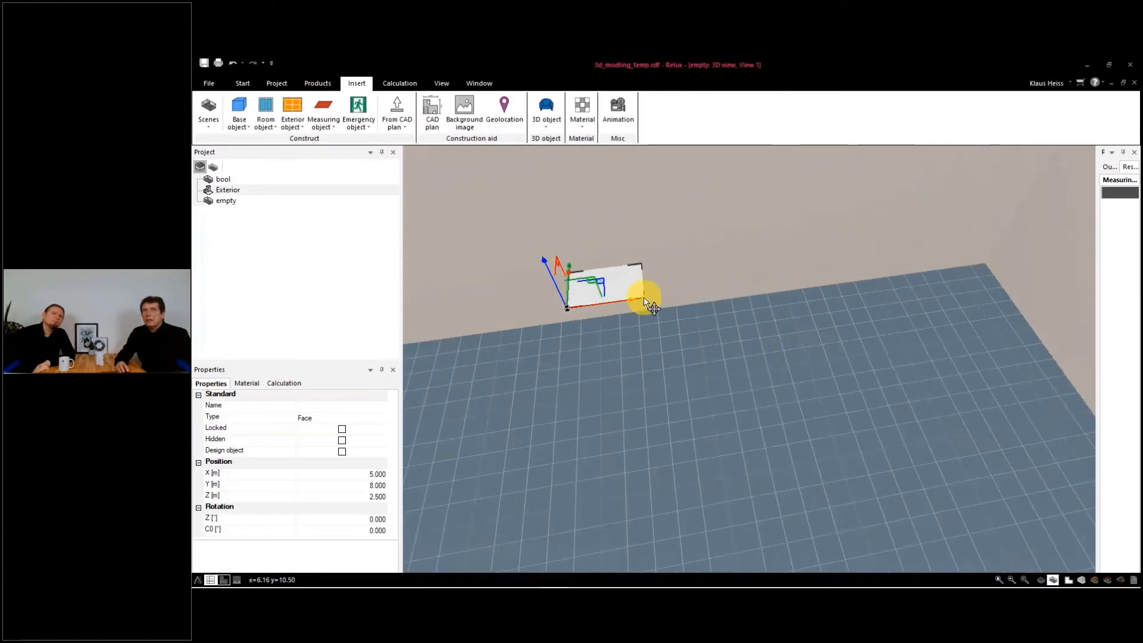
left_click_drag(644, 297, 733, 294)
left_click_drag(772, 386, 725, 371)
left_click_drag(689, 353, 674, 356)
mouse_move(772, 398)
left_mouse_down()
mouse_move(798, 398)
mouse_move(770, 377)
mouse_move(786, 355)
mouse_move(794, 363)
mouse_move(730, 327)
mouse_move(768, 325)
left_mouse_up()
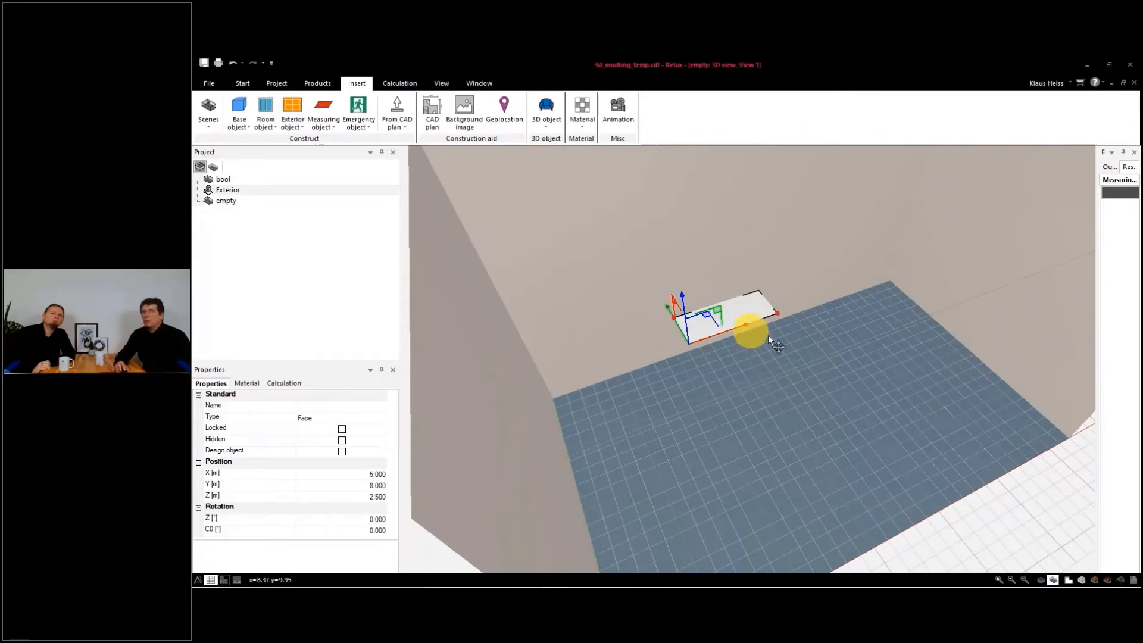
Insert a rectangular measuring surface at X 5.5 m, Y 5 m and raise it to Z 4.25 m.
left_click(320, 116)
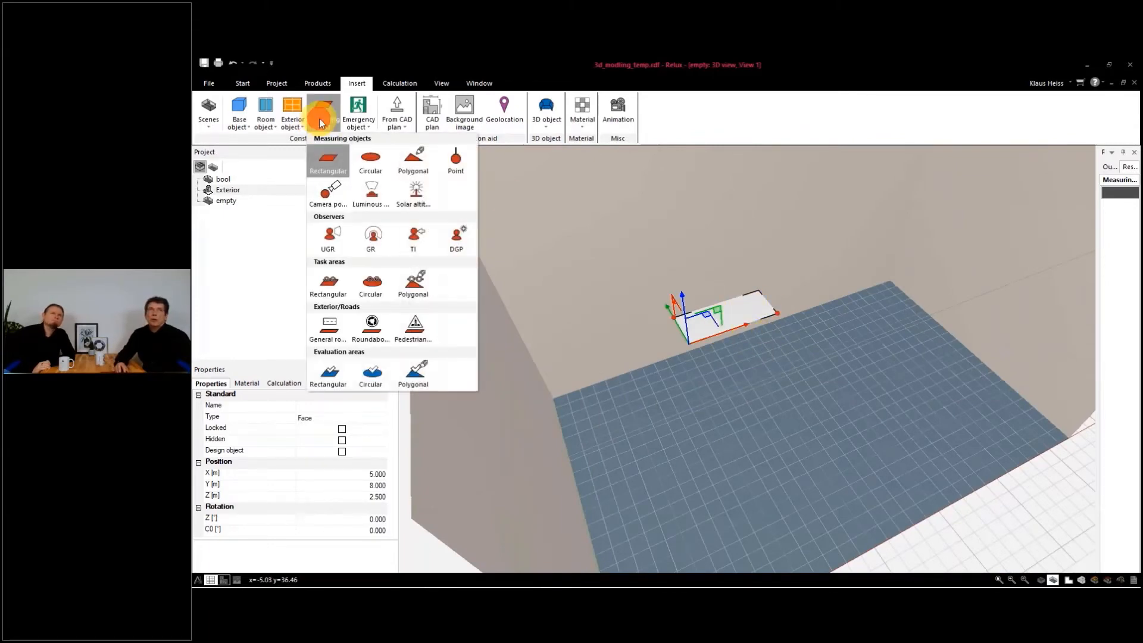
left_click(331, 156)
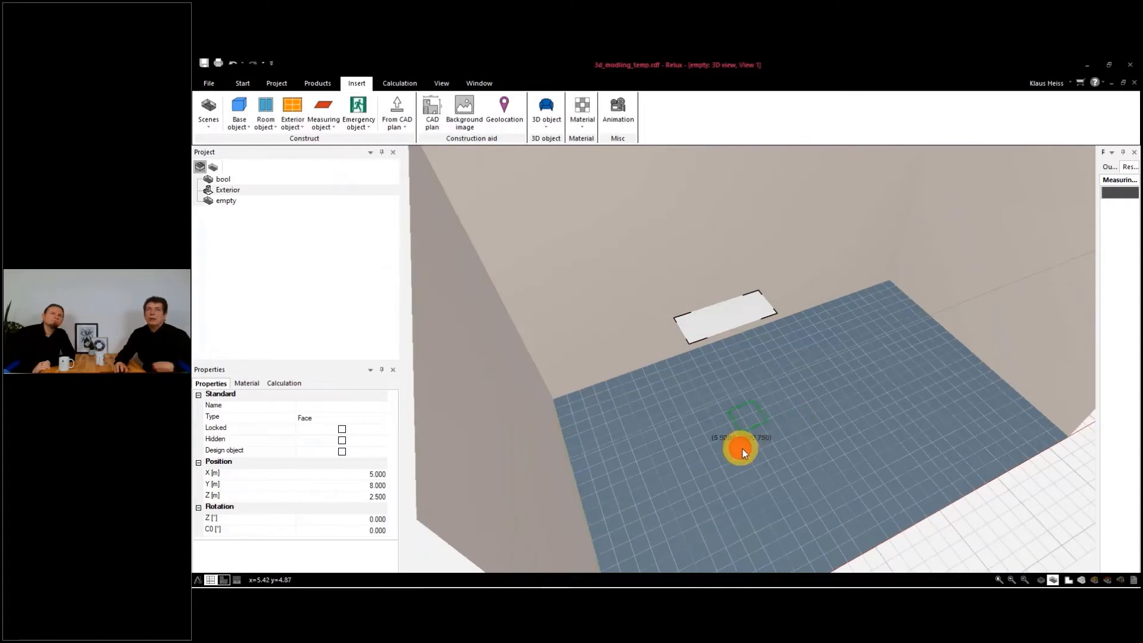
left_click(741, 449)
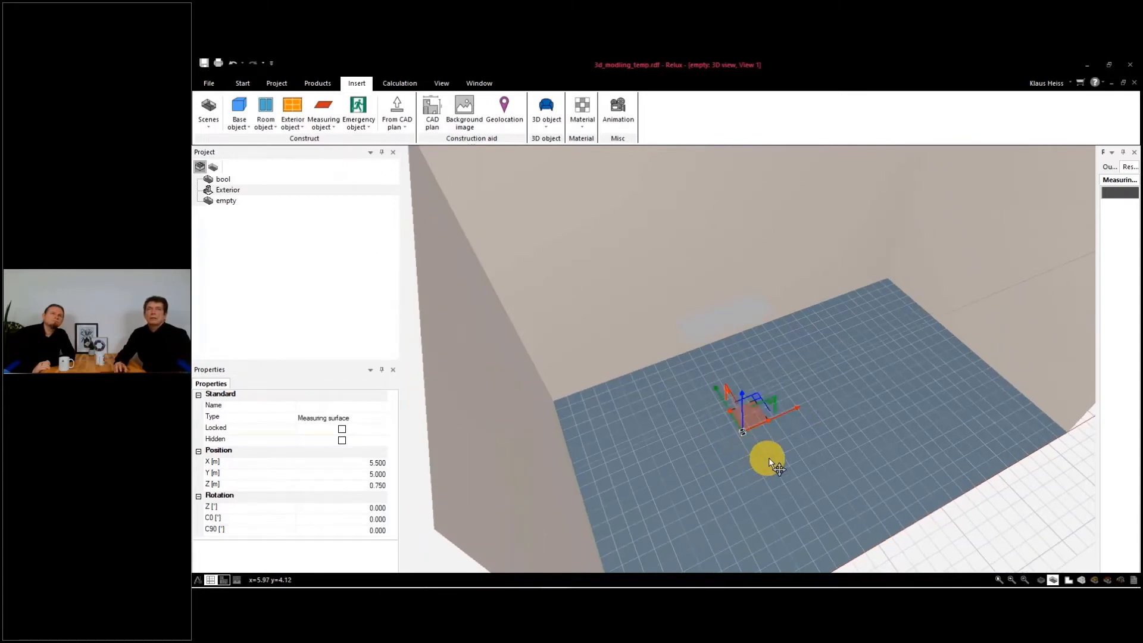
scroll(770, 457, "down", 5)
left_click_drag(752, 422, 758, 358)
scroll(760, 372, "up", 5)
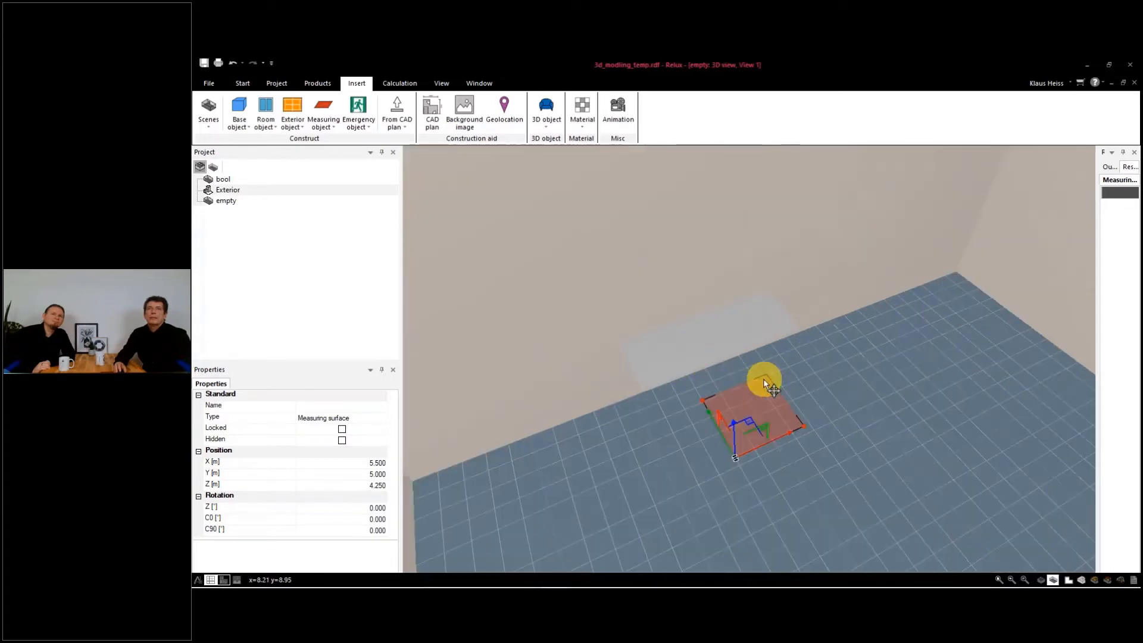
Display the calculation grid and examine the direction arrows on the measuring surface.
scroll(798, 298, "up", 4)
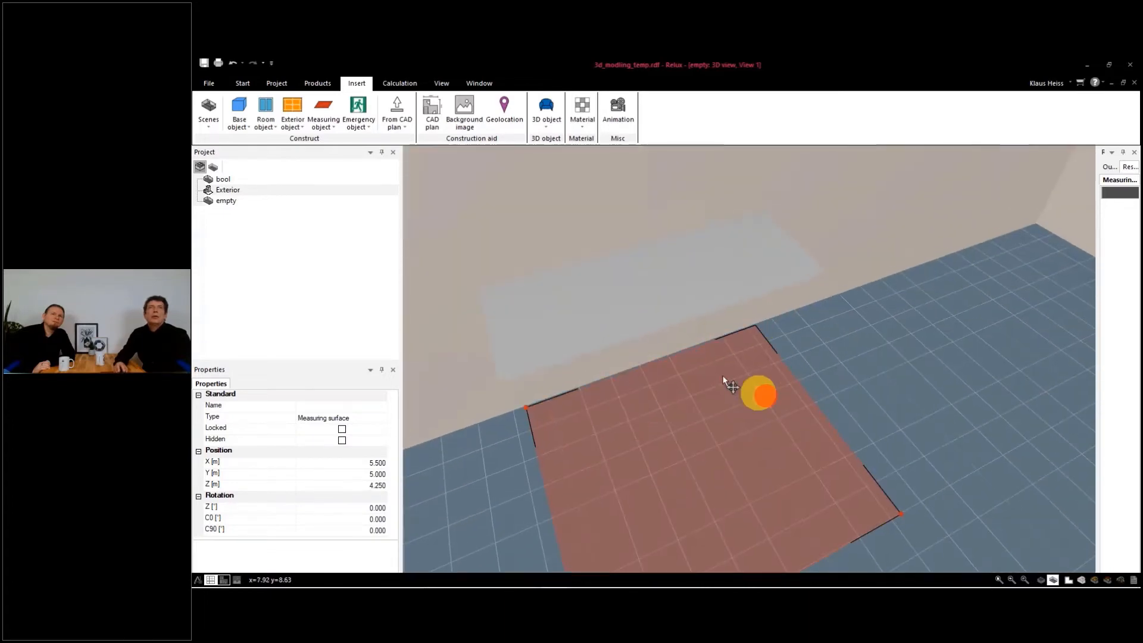
left_click(441, 84)
left_click(431, 115)
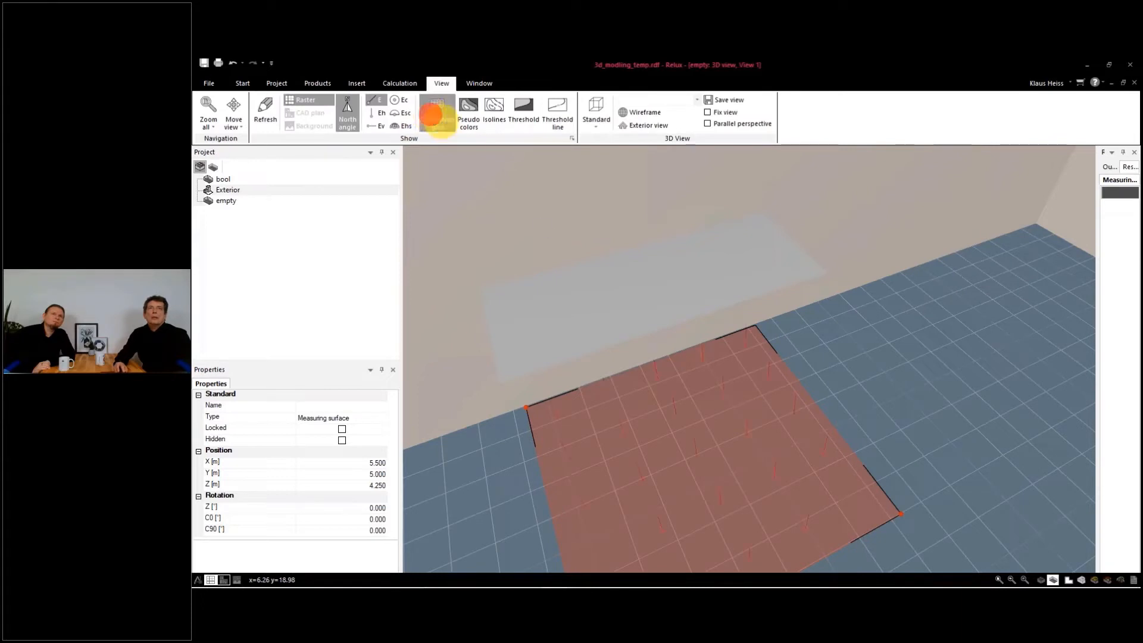
left_click_drag(663, 311, 658, 363)
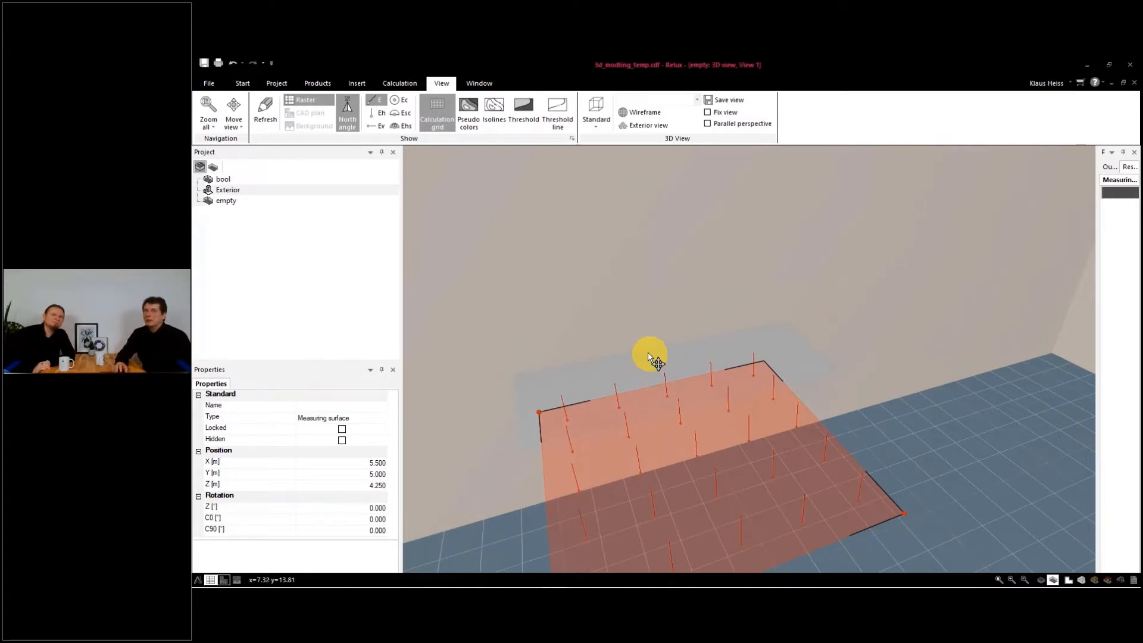
scroll(623, 465, "down", 6)
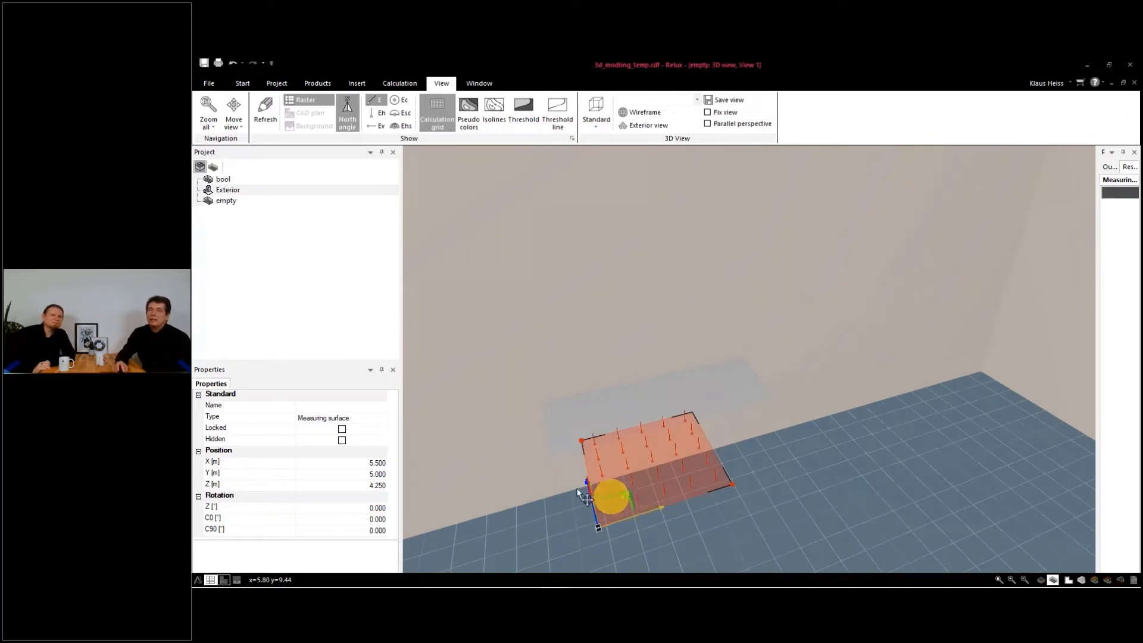
middle_click_drag(615, 516, 598, 493)
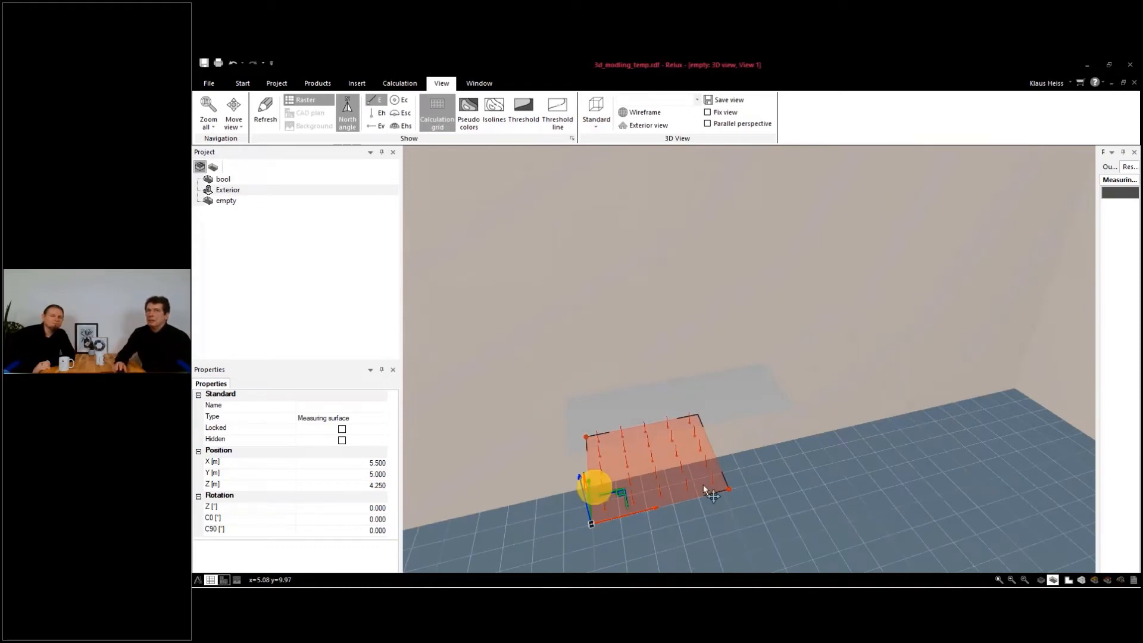
Select the white rectangular face to compare it with the measuring surface, review the available base objects, and clear the selection.
left_click(754, 404)
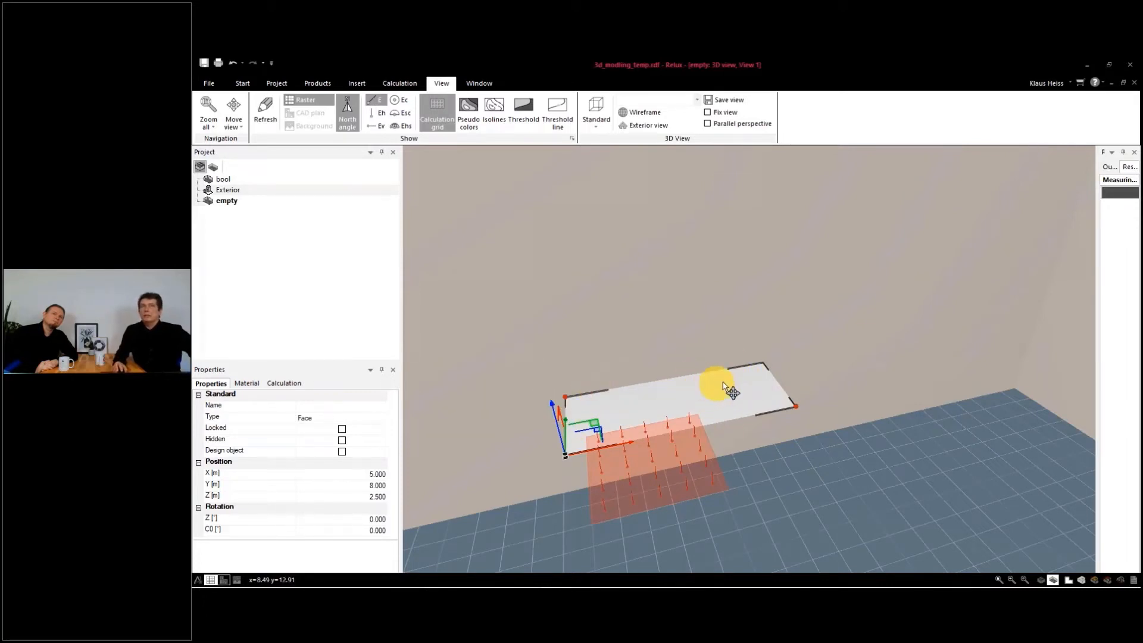
scroll(738, 407, "up", 3)
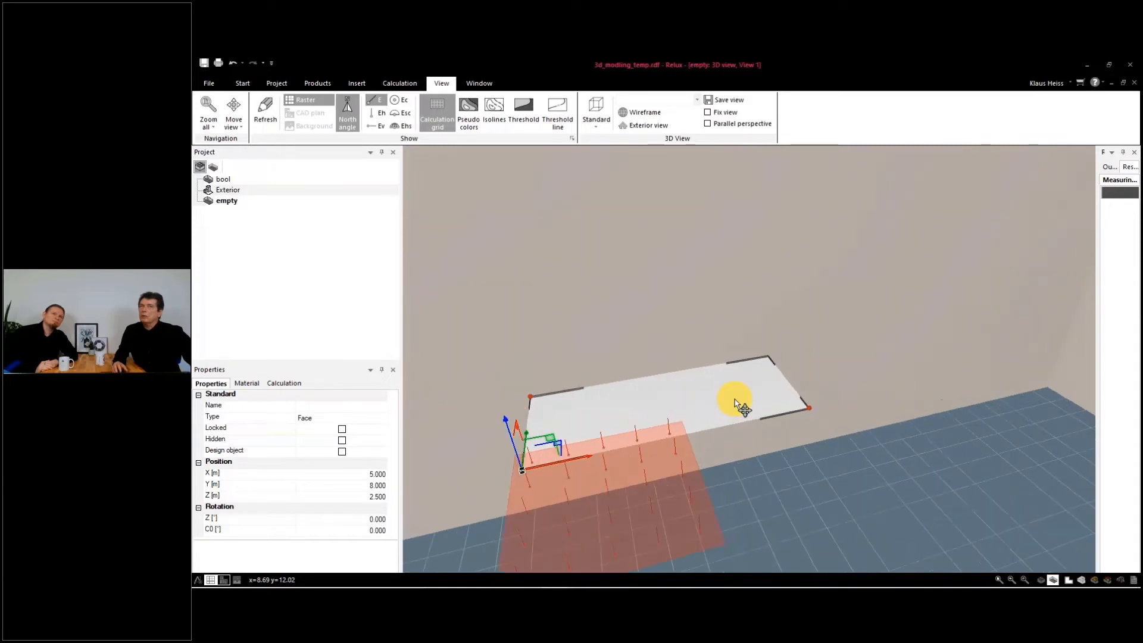
scroll(739, 408, "down", 3)
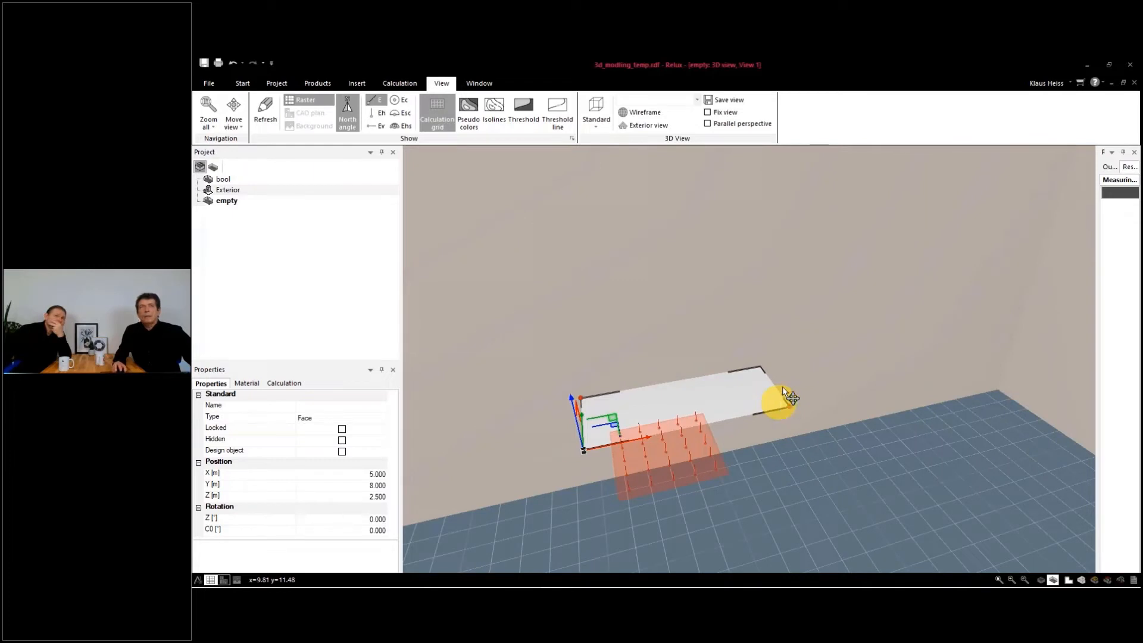
left_click(356, 83)
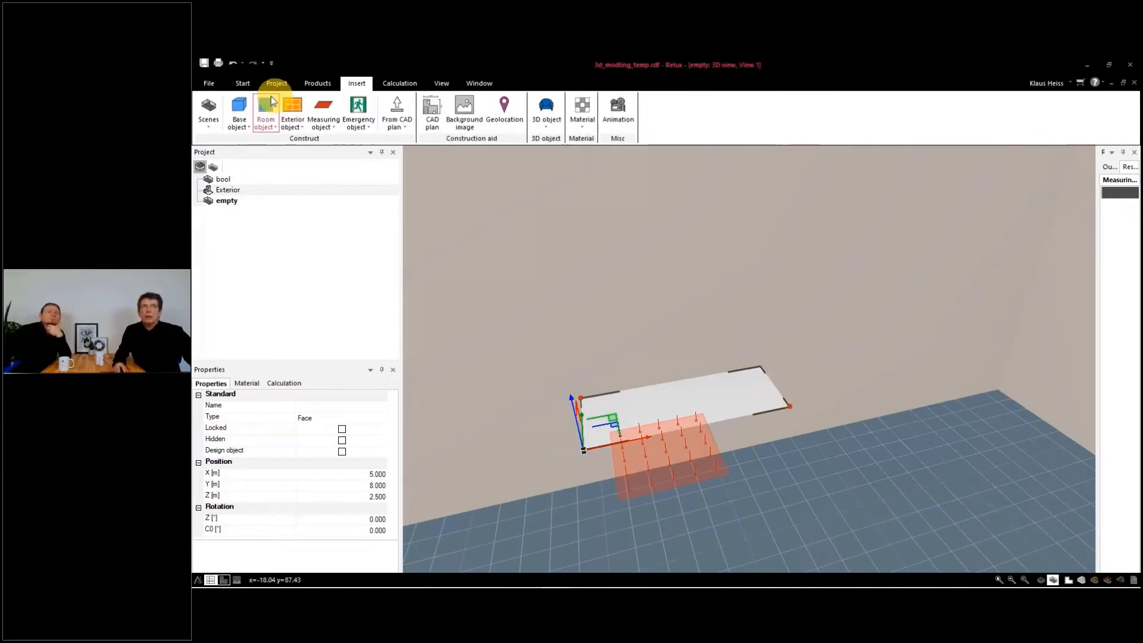
left_click(238, 117)
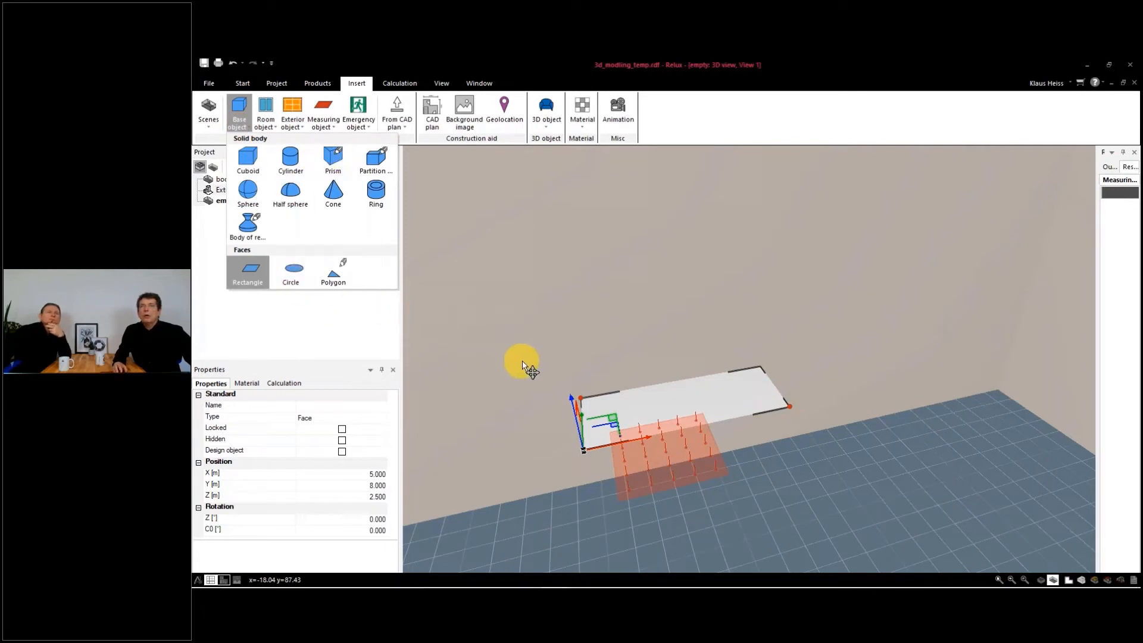
left_click(574, 332)
left_click(665, 299)
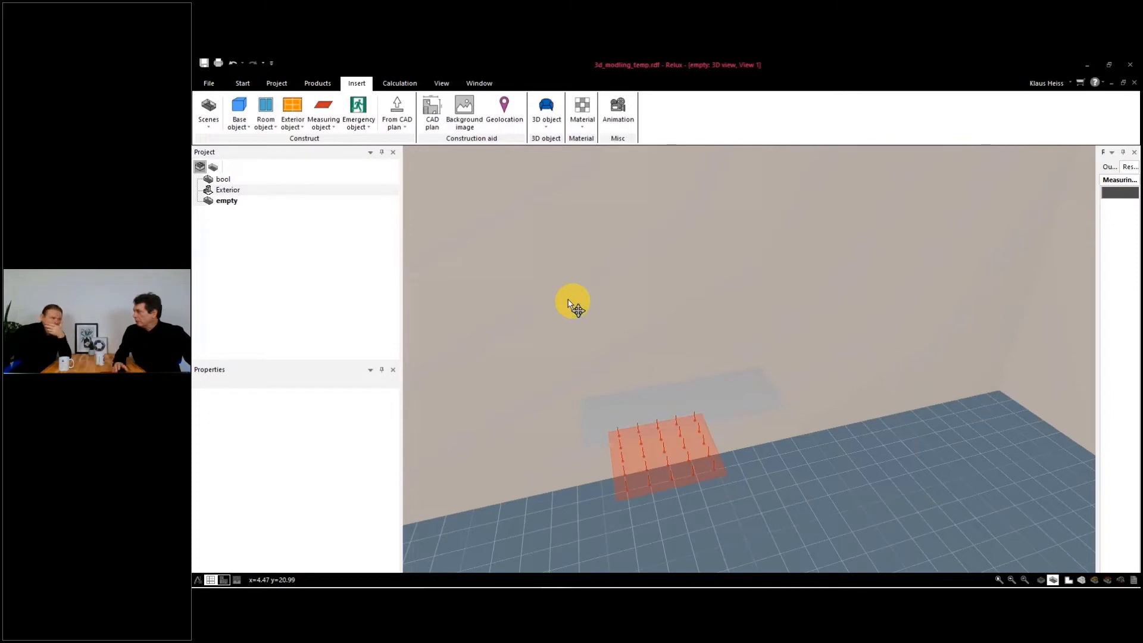
scroll(560, 289, "down", 1)
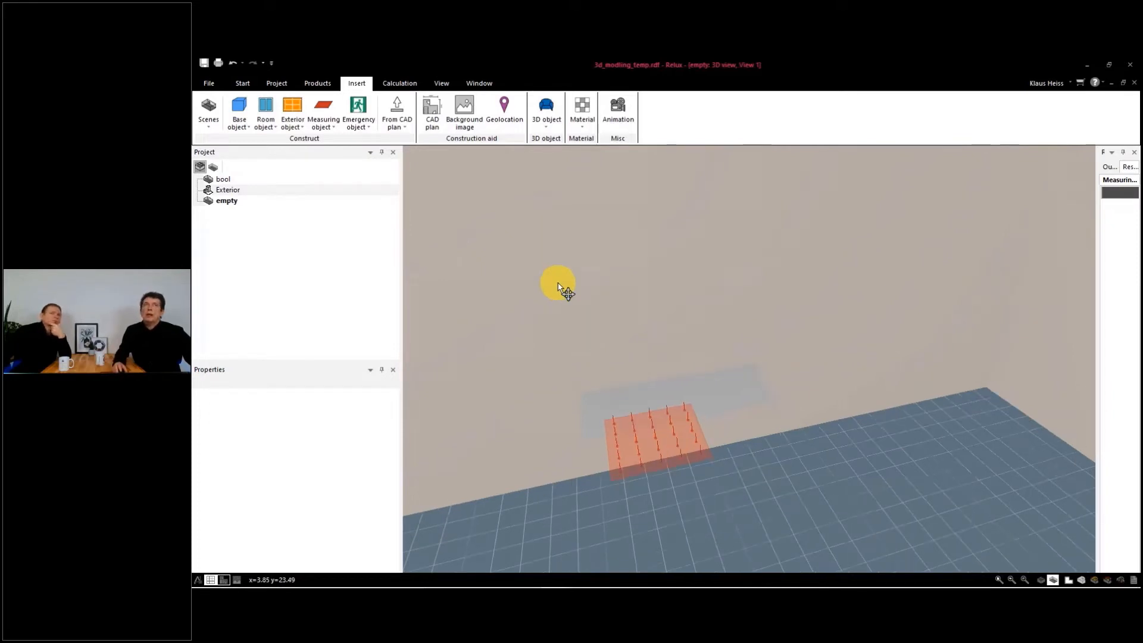
scroll(560, 289, "down", 3)
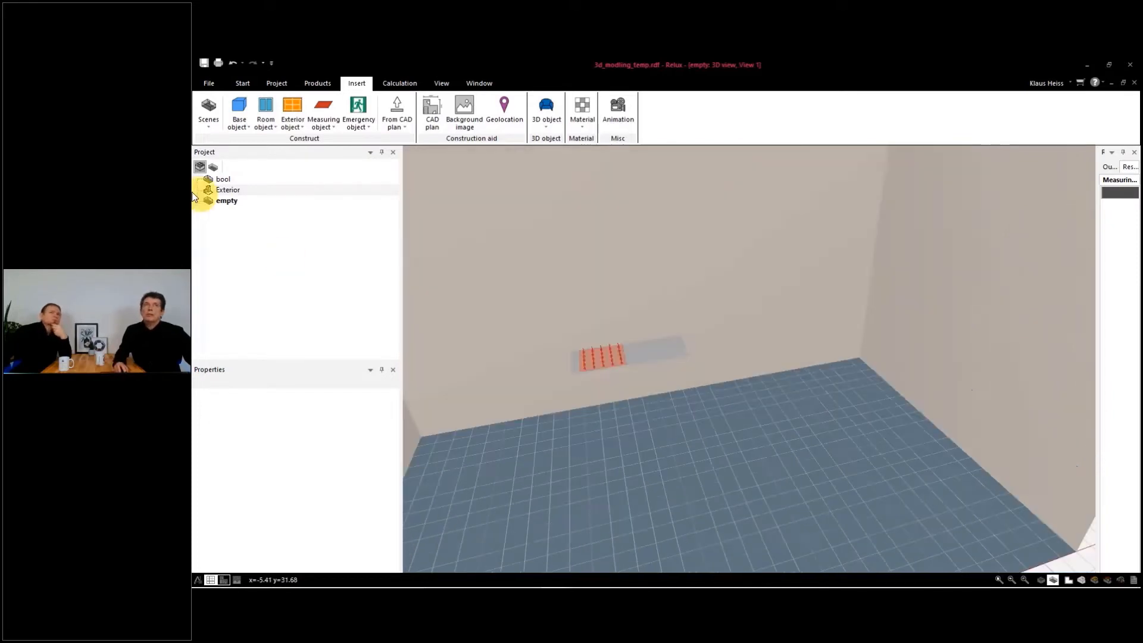
Open the Exterior scene in 3D and view its ground area and object structure.
left_click(228, 189)
right_click(226, 190)
left_click(260, 195)
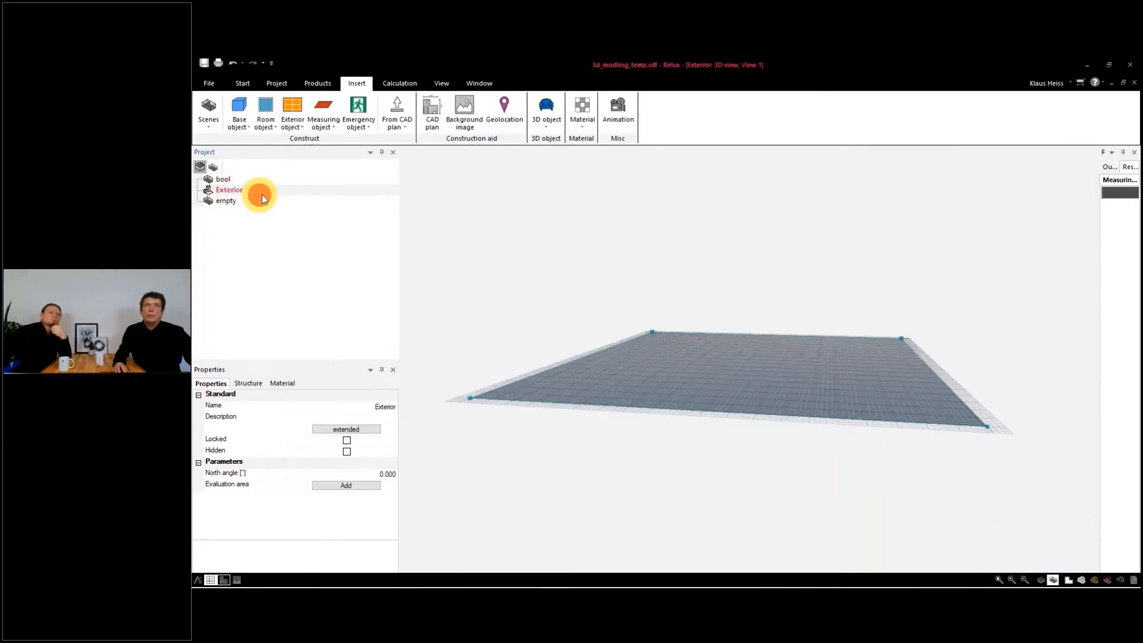
left_click_drag(692, 221, 688, 267)
double_click(702, 186)
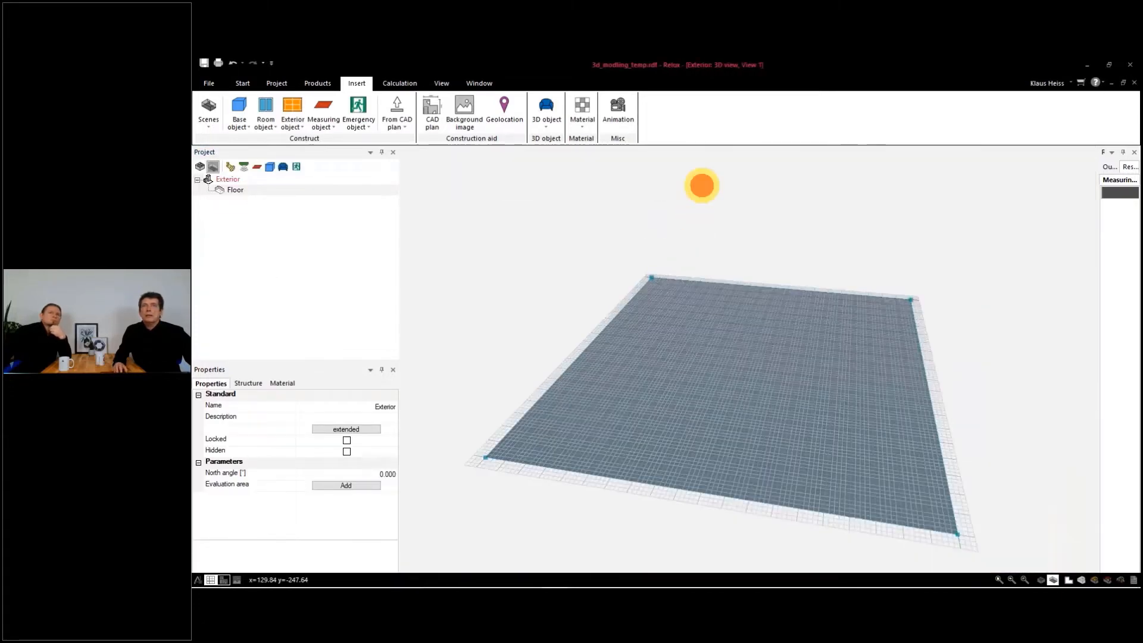
scroll(755, 360, "down", 3)
scroll(733, 391, "up", 1)
scroll(734, 392, "up", 1)
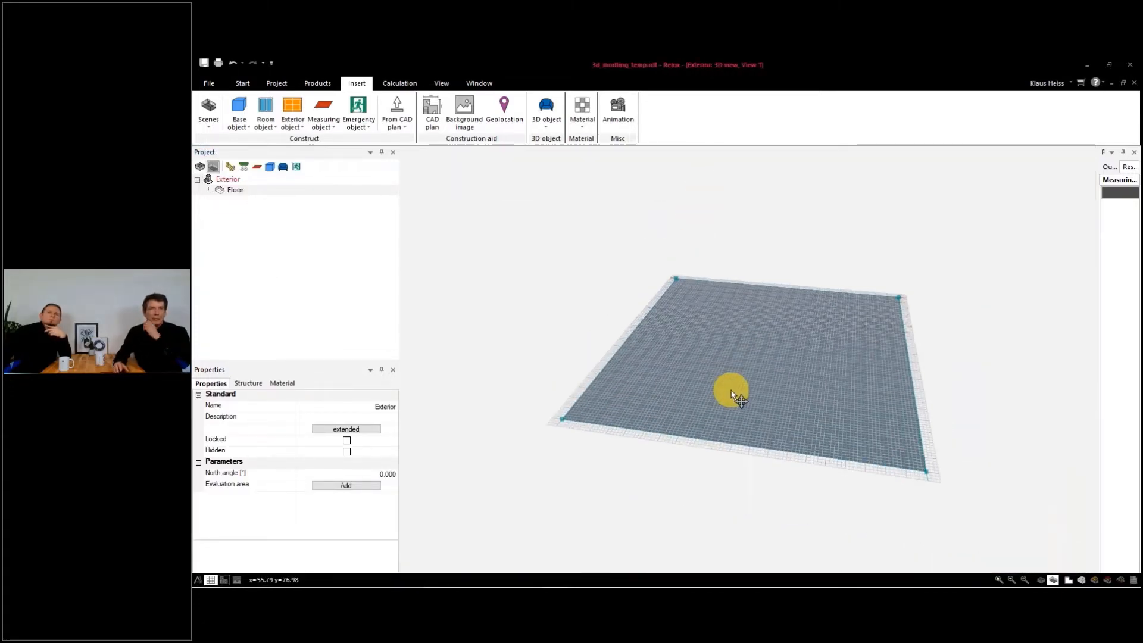
Import the saab 3D Studio model as a 3D object at the preset scaling factor of 1 unit/m.
left_click_drag(733, 393, 715, 381)
left_click(207, 83)
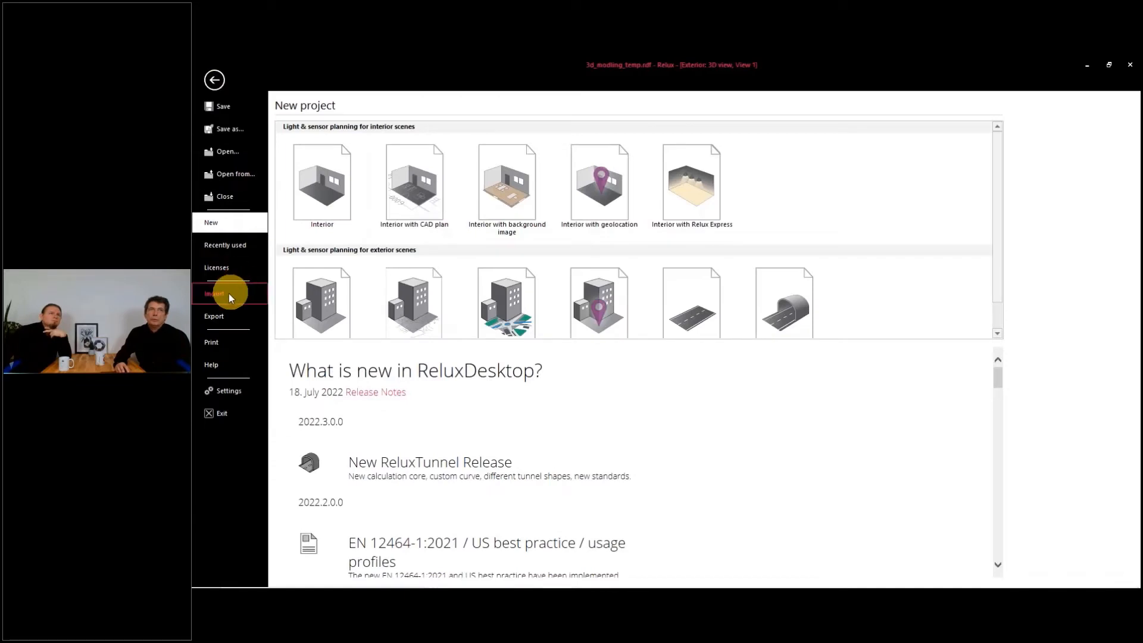
left_click(214, 301)
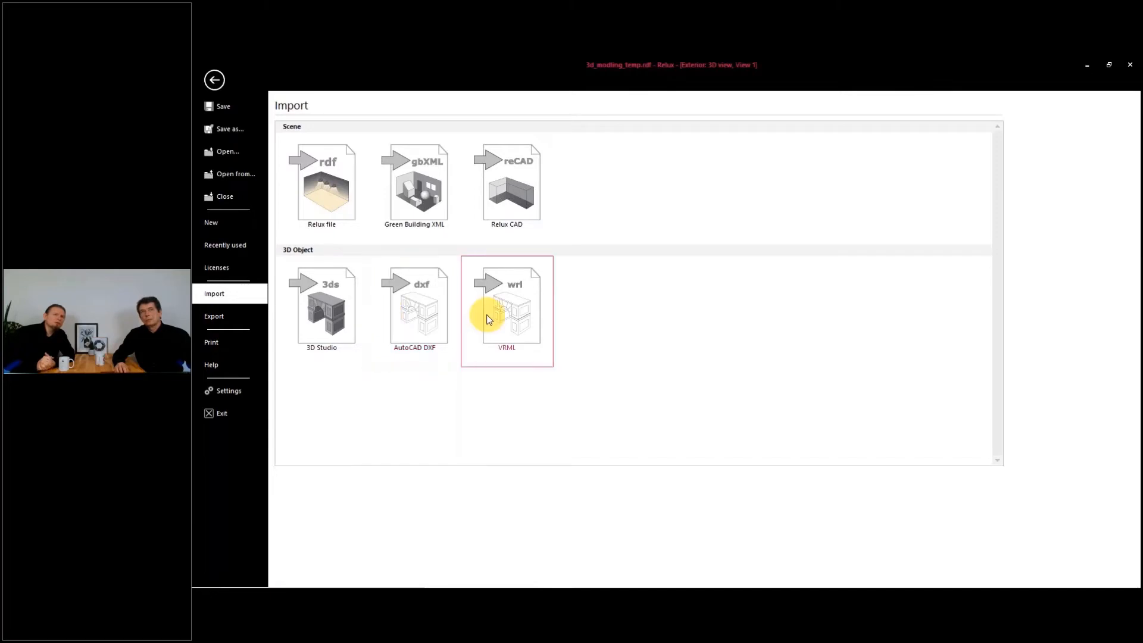
left_click(331, 318)
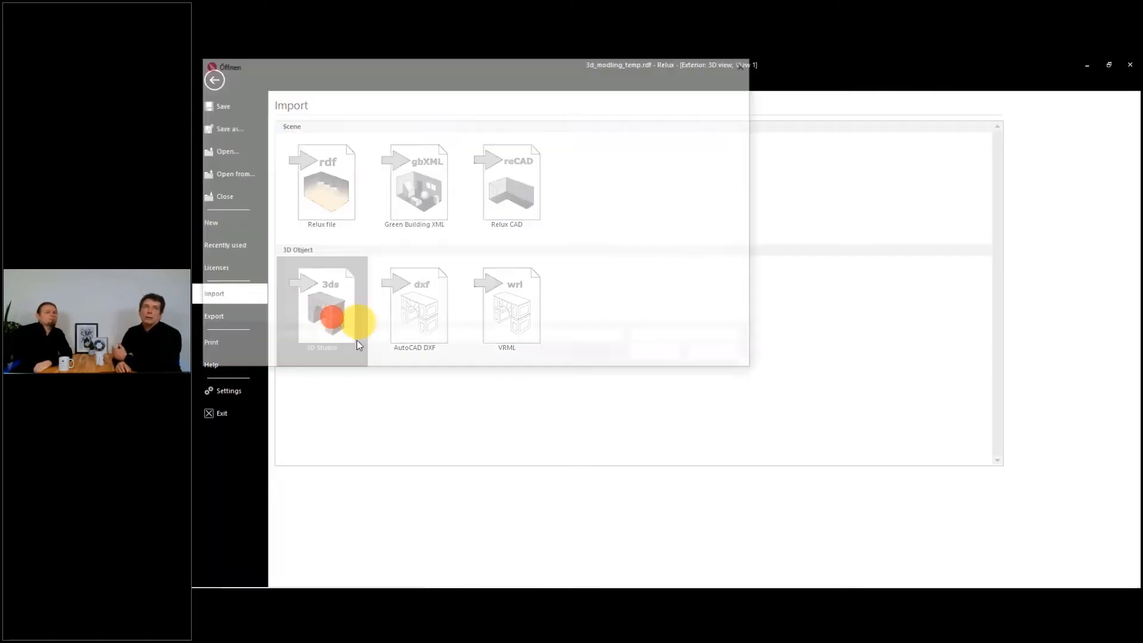
left_click(334, 179)
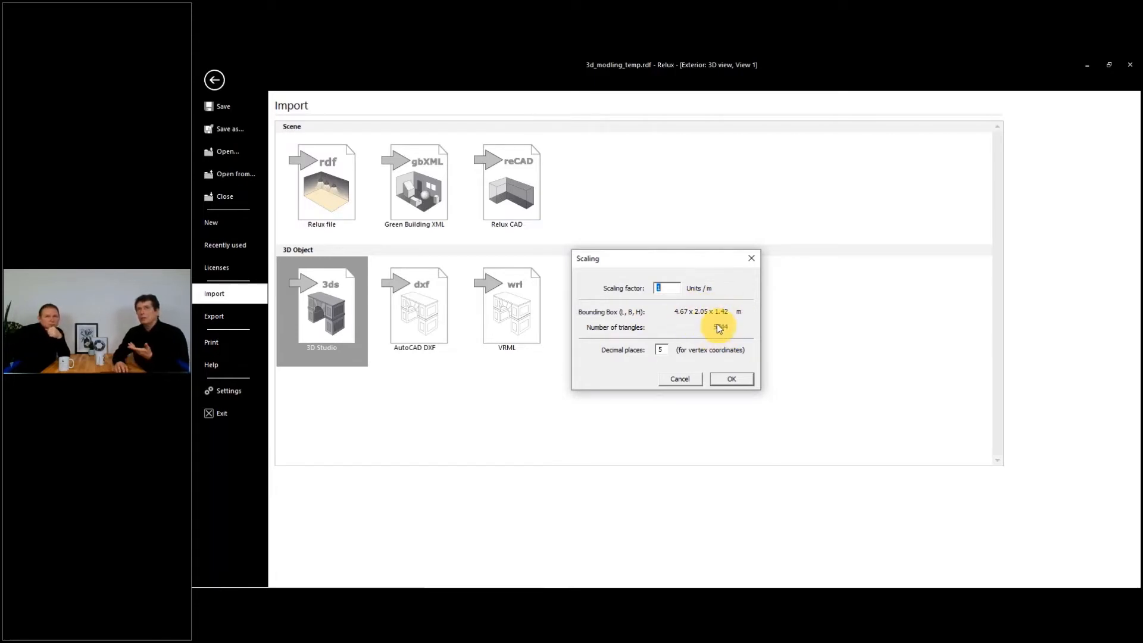
left_click(743, 383)
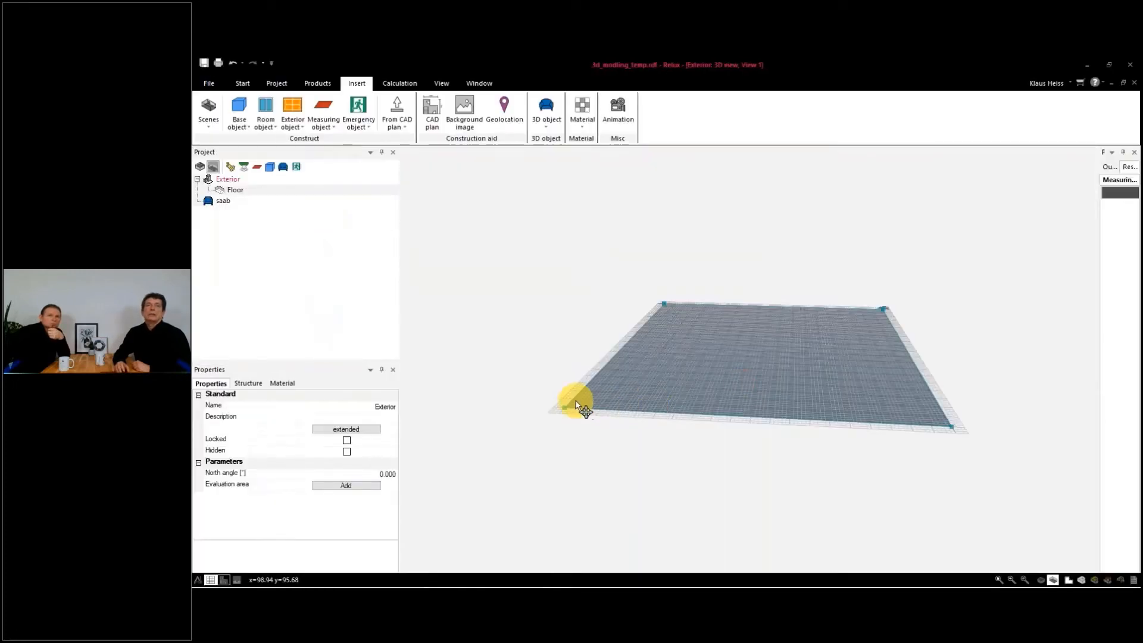
Examine the imported saab car at the corner of the exterior ground area from close up.
scroll(575, 411, "up", 8)
scroll(565, 424, "down", 7)
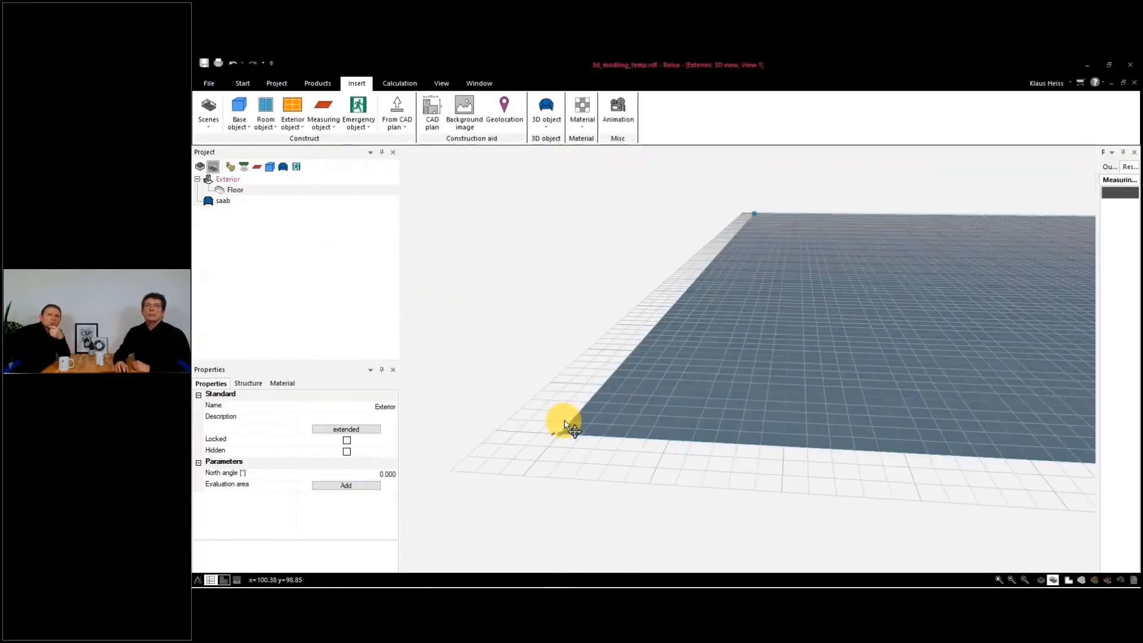
left_click_drag(747, 383, 641, 377)
left_click_drag(890, 377, 789, 375)
scroll(795, 473, "up", 8)
scroll(790, 476, "down", 10)
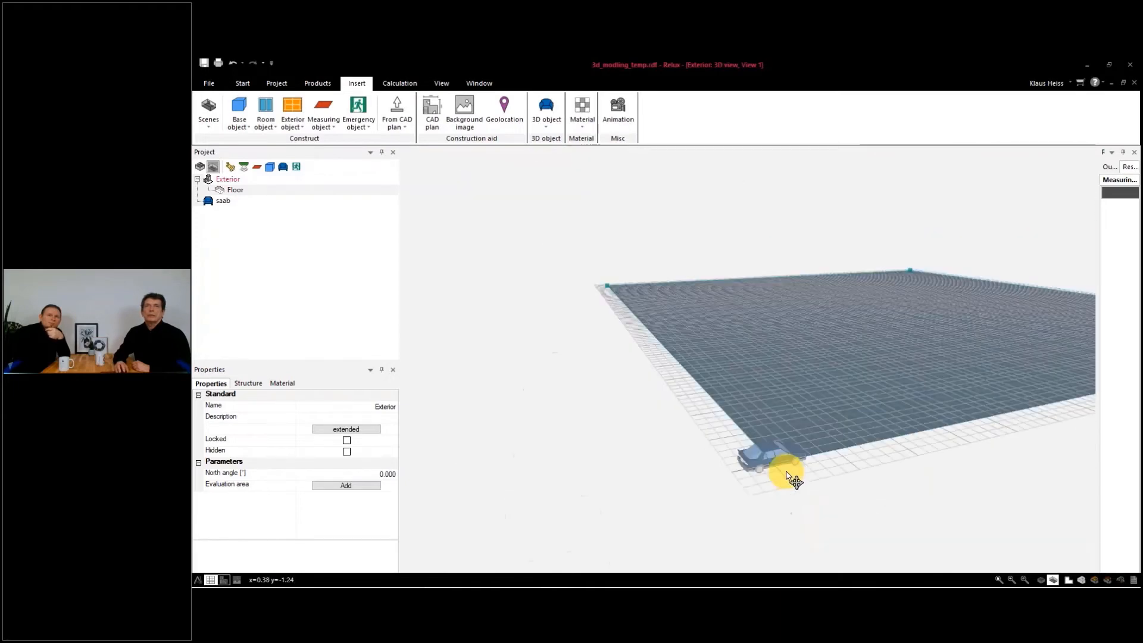
scroll(784, 378, "up", 7)
scroll(776, 399, "down", 3)
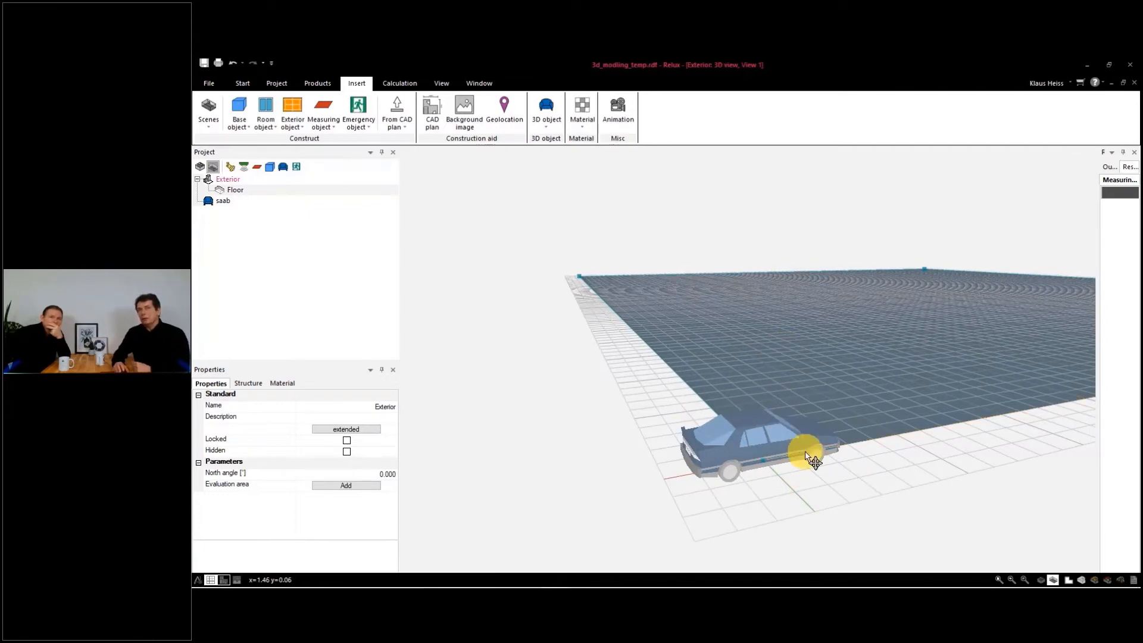
Import Demo_3D_Freiheitsstatue.dxf as an AutoCAD DXF 3D object with a scaling factor of 1000 units/m.
left_click(209, 85)
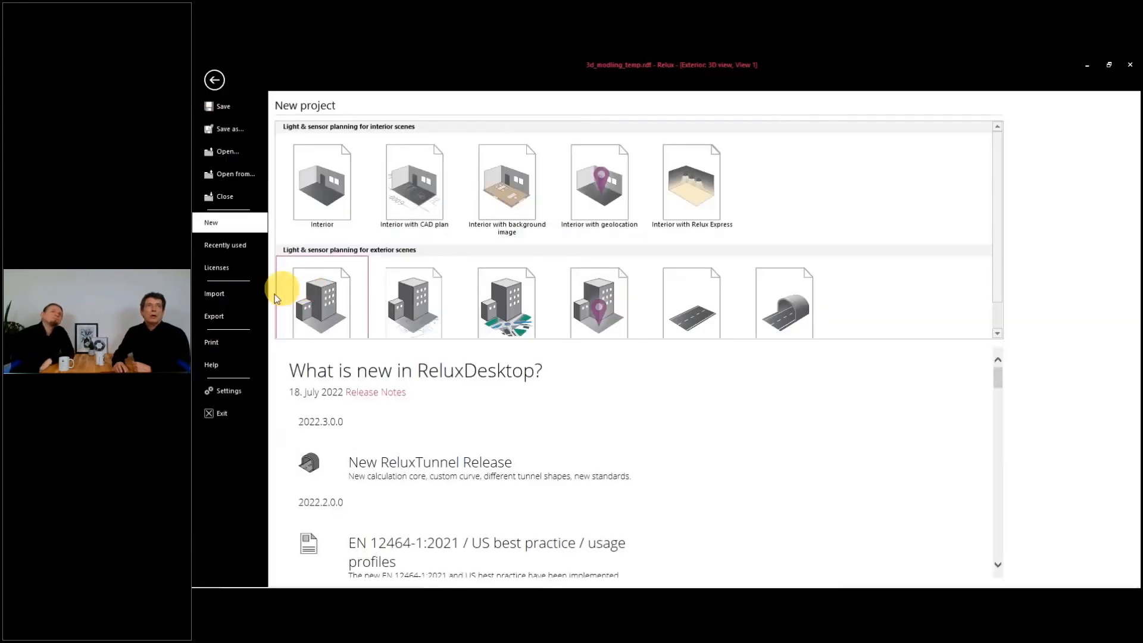
left_click(230, 295)
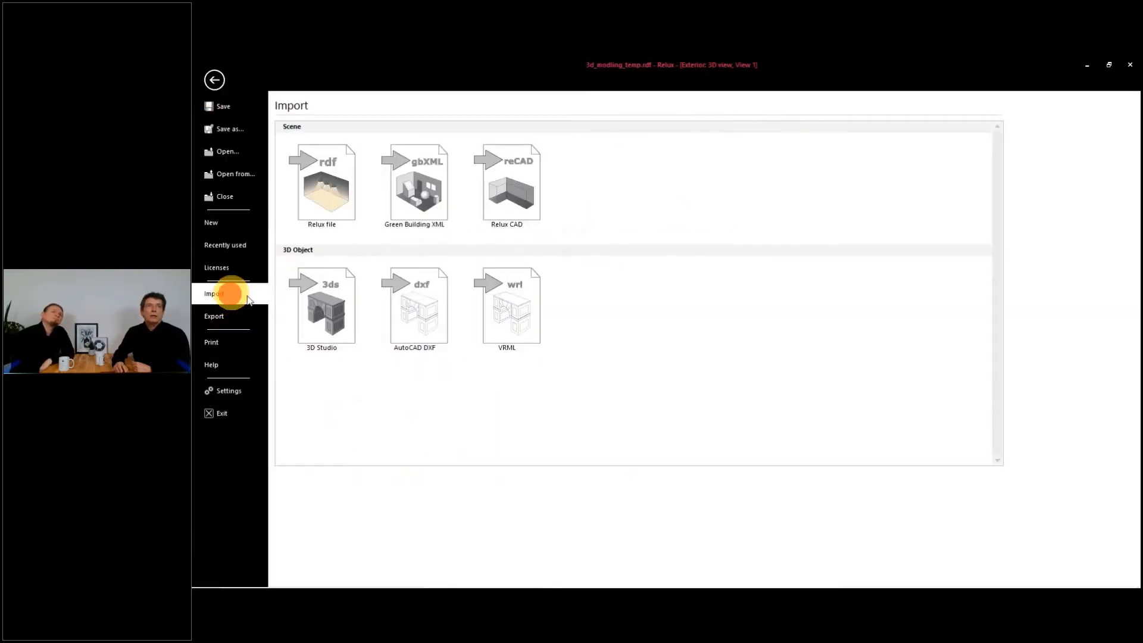
left_click(411, 309)
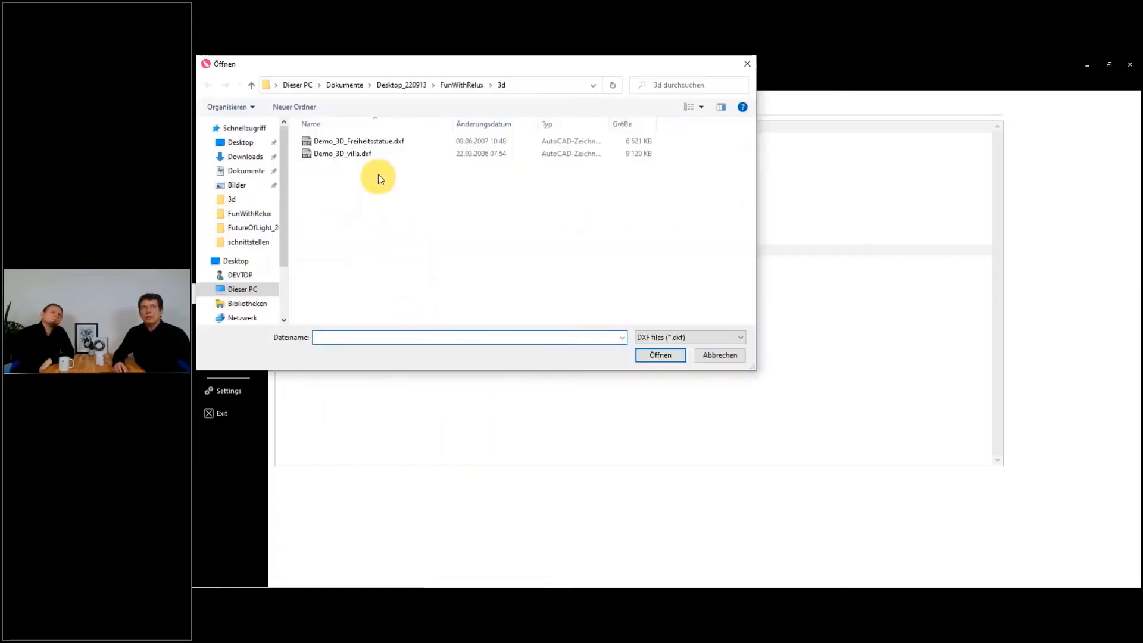
double_click(377, 142)
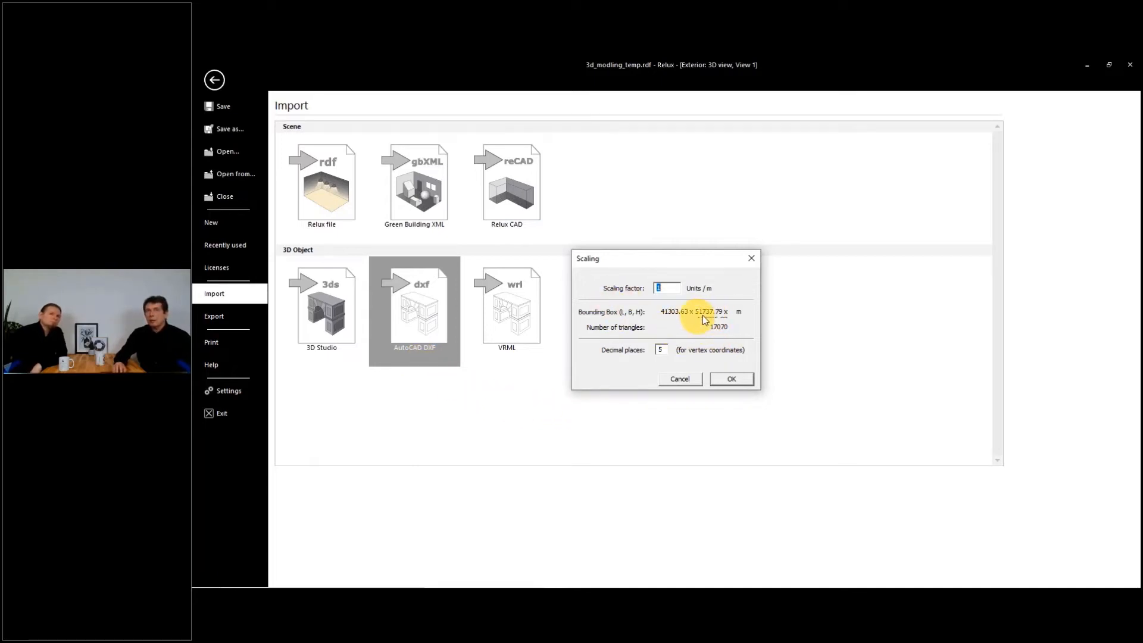
left_click(672, 290)
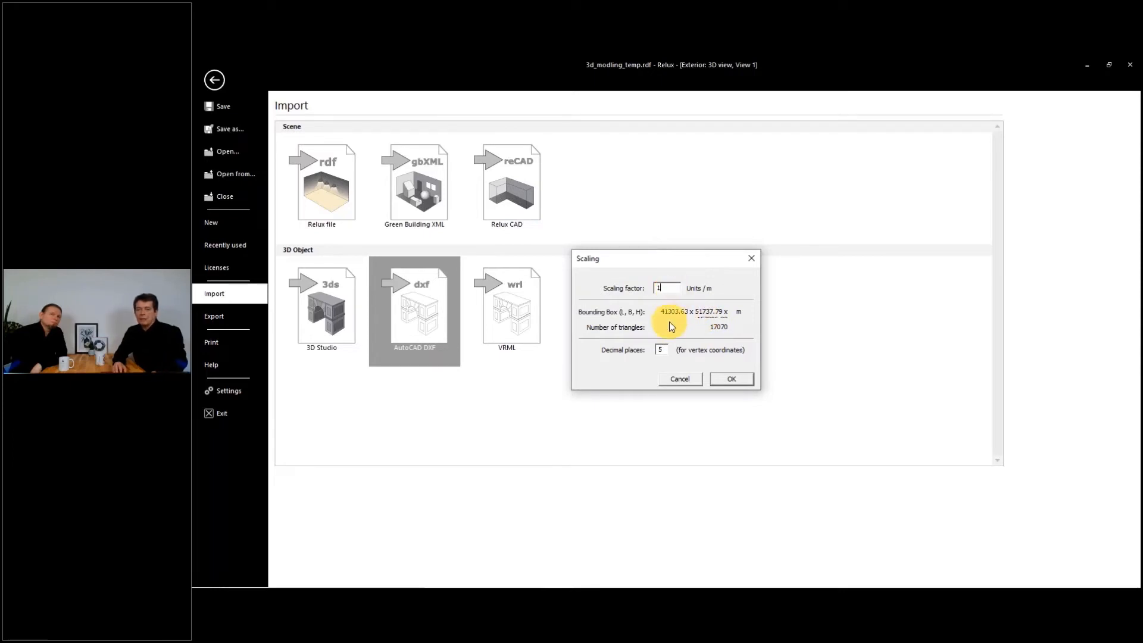
type("000")
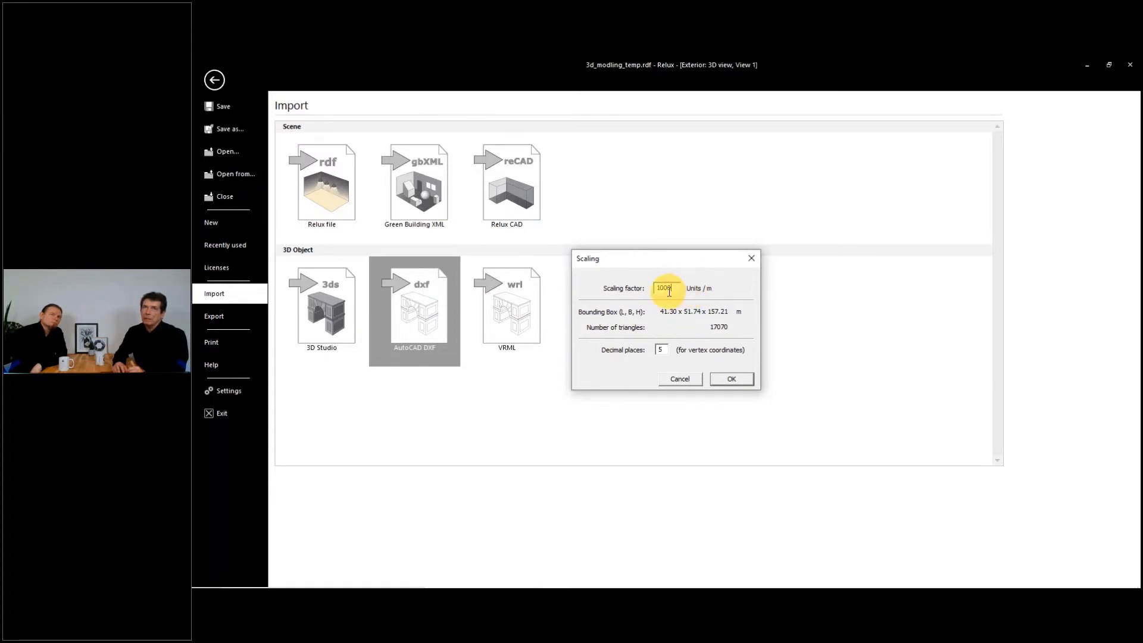
left_click(731, 379)
Move the imported Statue of Liberty onto the middle of the exterior ground area and clear the selection.
scroll(720, 390, "down", 10)
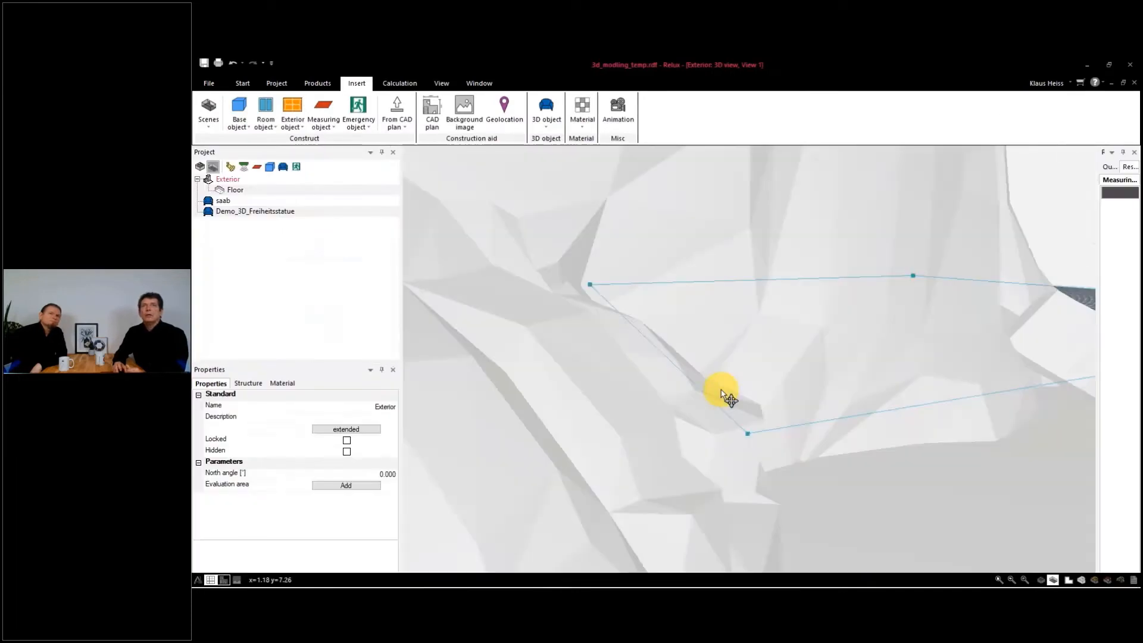
right_click_drag(840, 376, 749, 435)
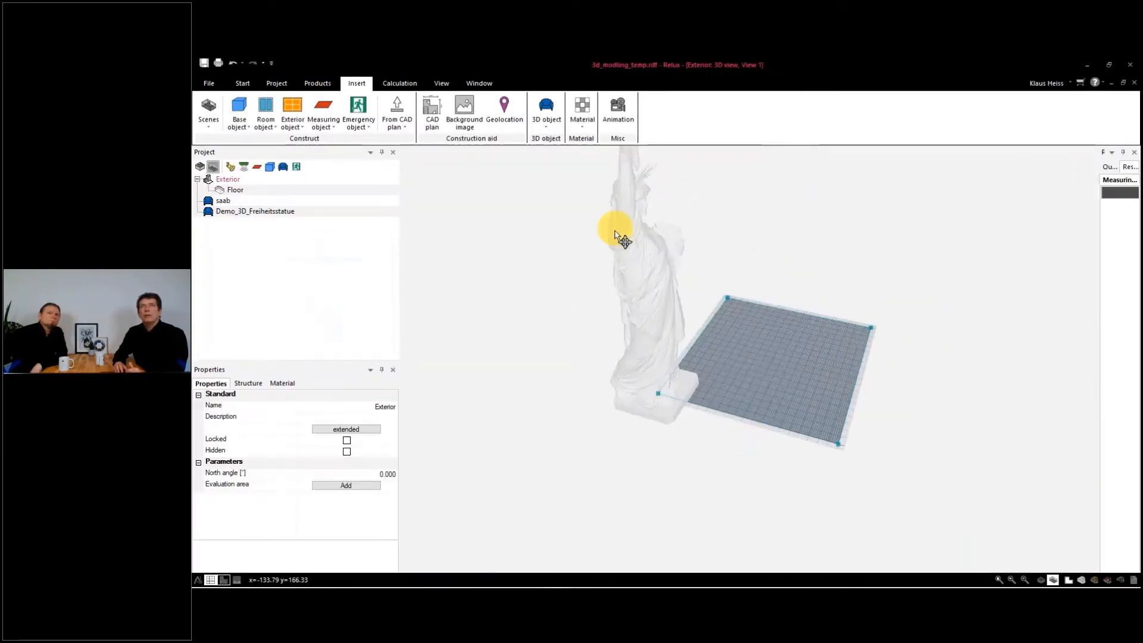
scroll(618, 233, "up", 4)
scroll(680, 301, "down", 4)
scroll(679, 302, "down", 3)
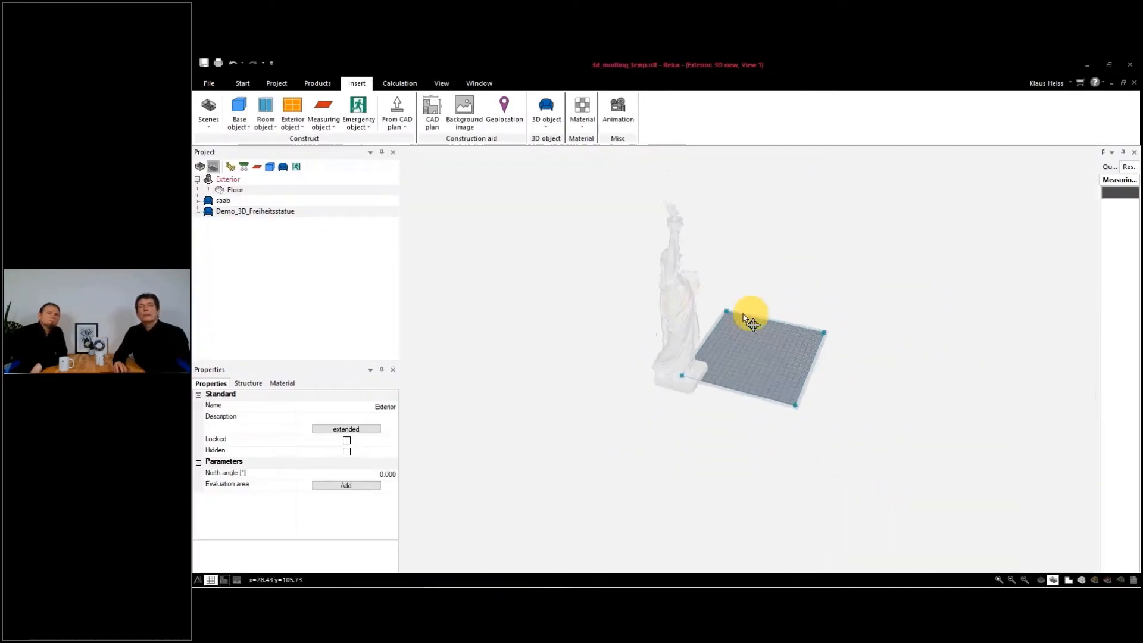
left_click(686, 325)
left_click_drag(727, 363, 786, 344)
left_click(856, 352)
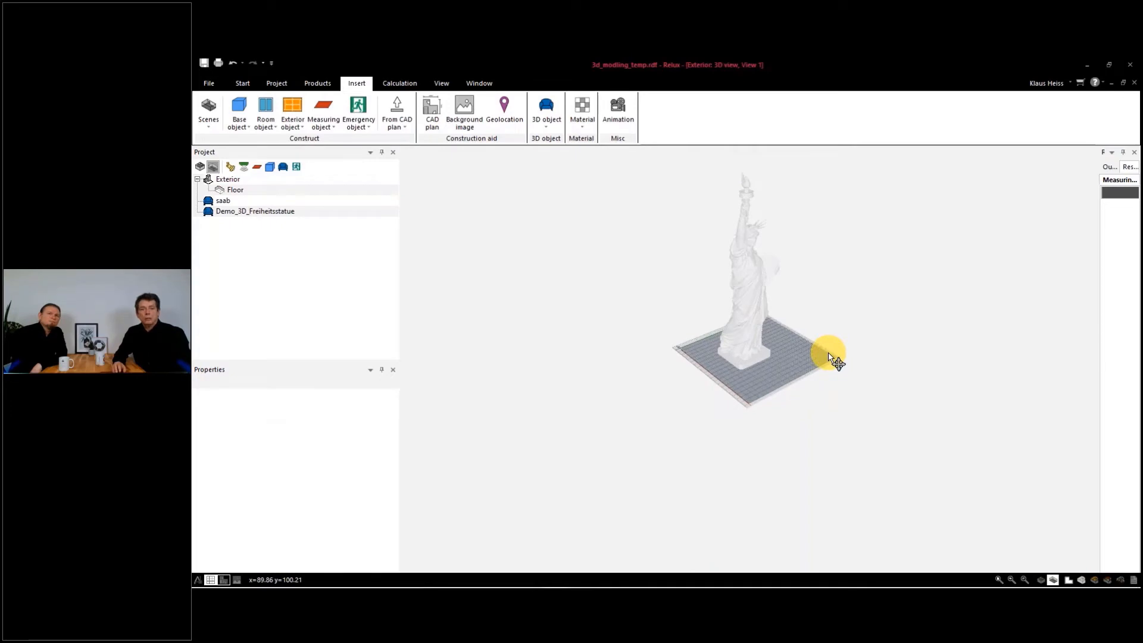
Inspect the statue up close and examine its triangle mesh in wire frame view, returning to the shaded display.
scroll(755, 277, "up", 3)
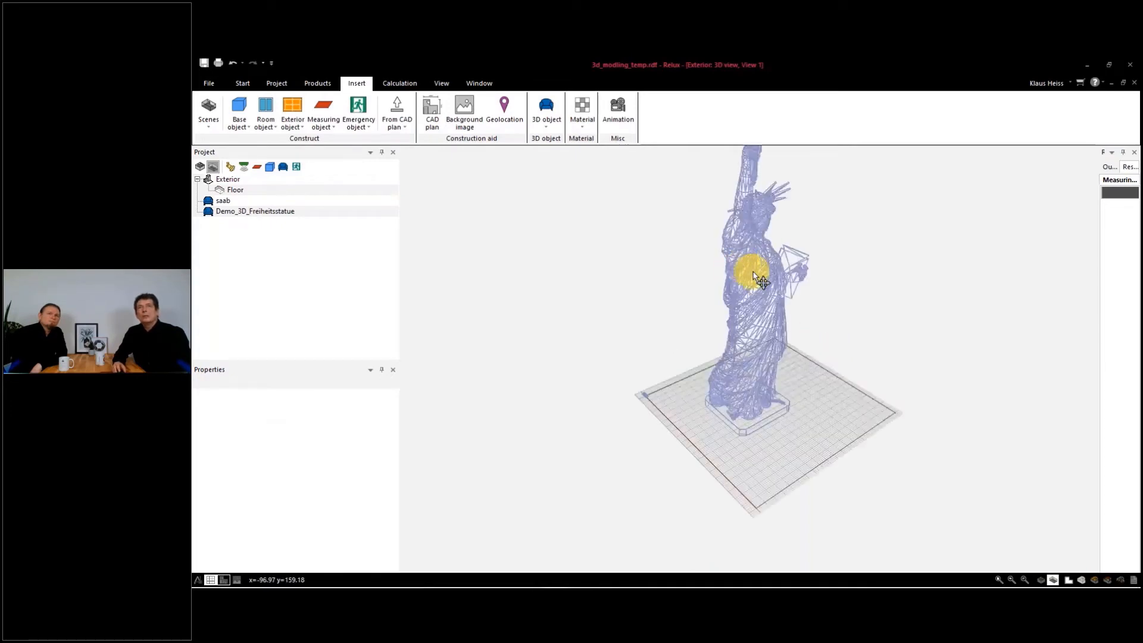
scroll(754, 277, "up", 3)
scroll(754, 277, "up", 3)
right_click_drag(783, 284, 733, 306)
scroll(714, 296, "down", 5)
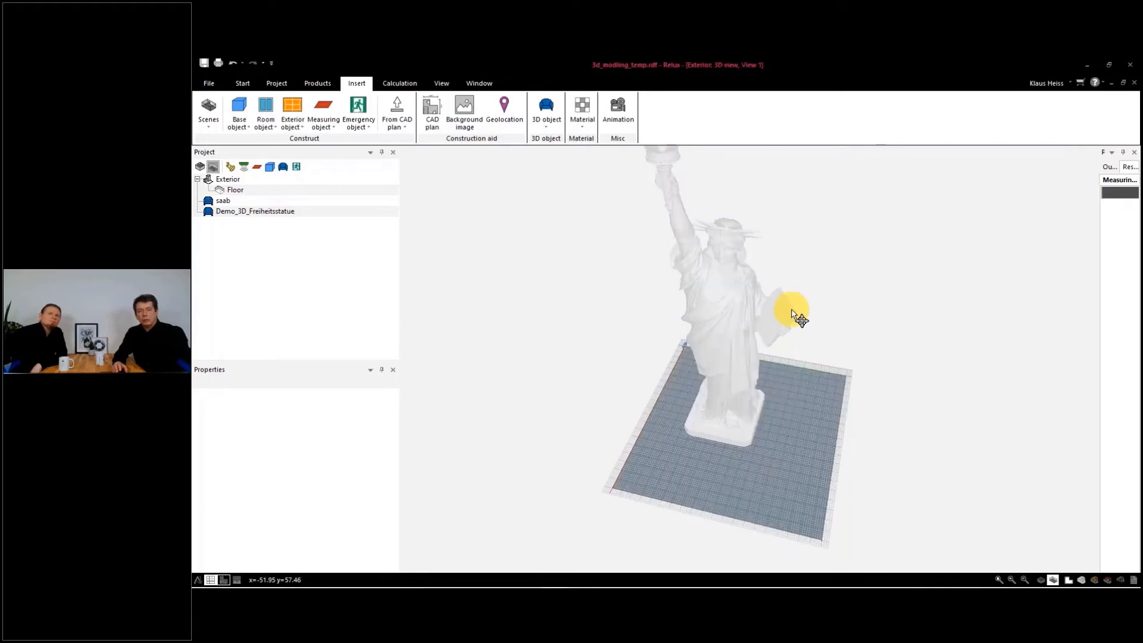
key("space")
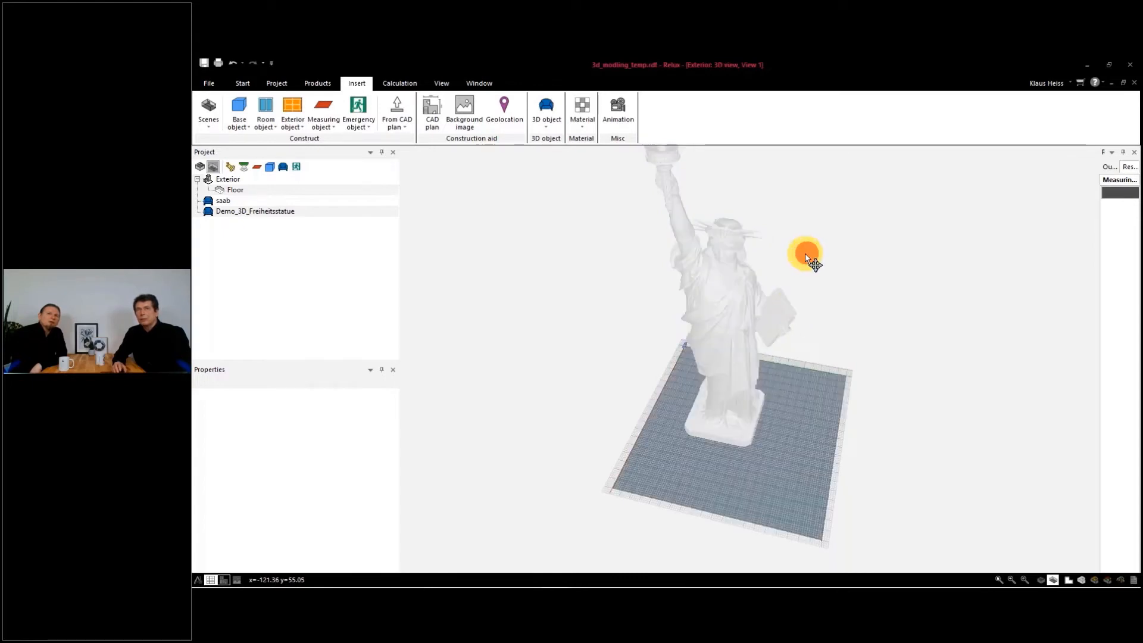
right_click(787, 266)
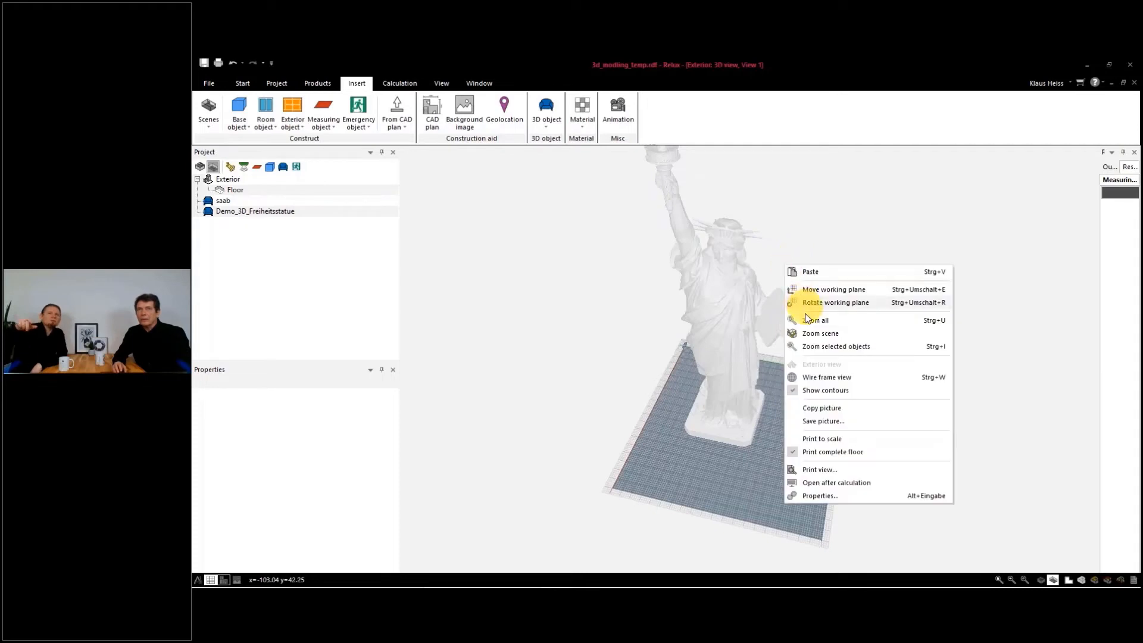
left_click(809, 380)
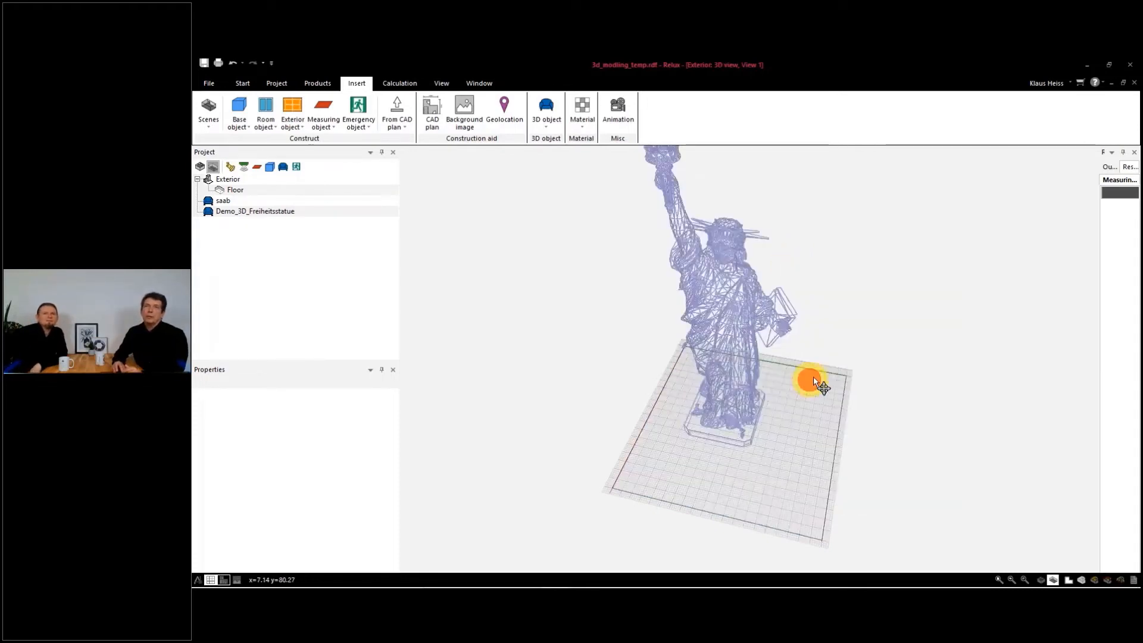
right_click(813, 376)
left_click(855, 250)
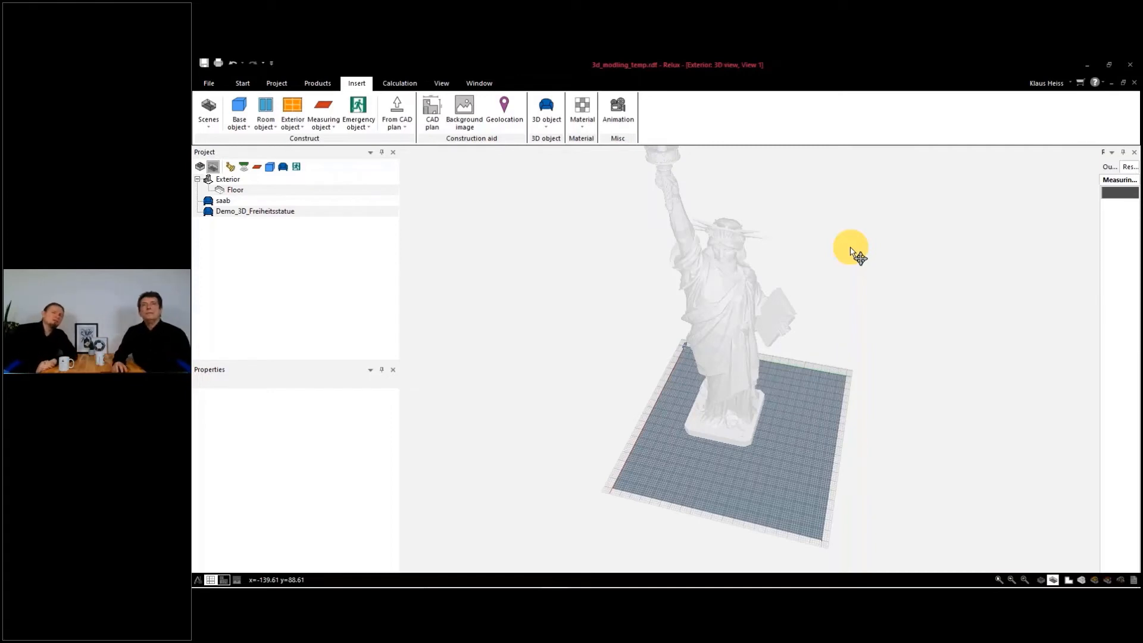
Open the ReluxNet 3D object library in the browser and look through all Relux 3D-Objects families.
left_click(546, 112)
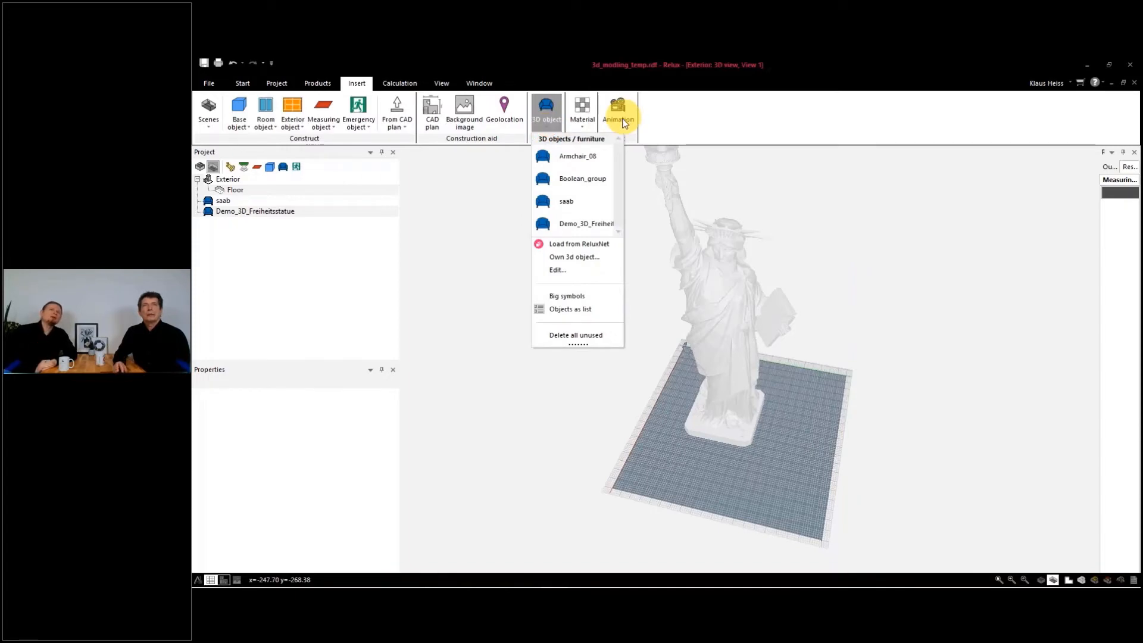
left_click(595, 244)
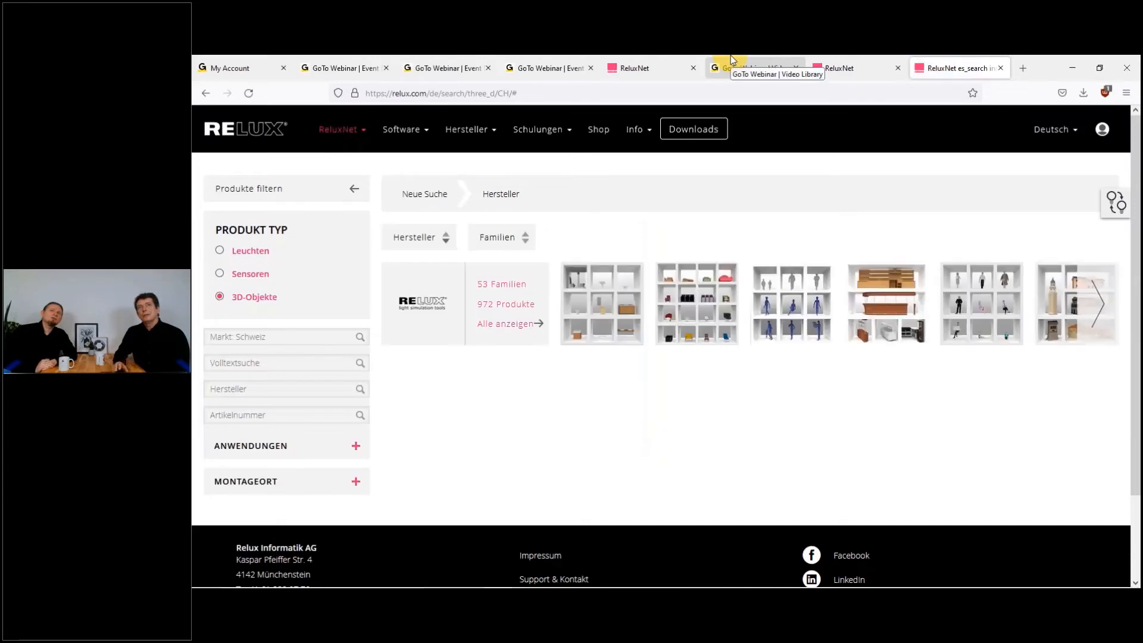
left_click(503, 285)
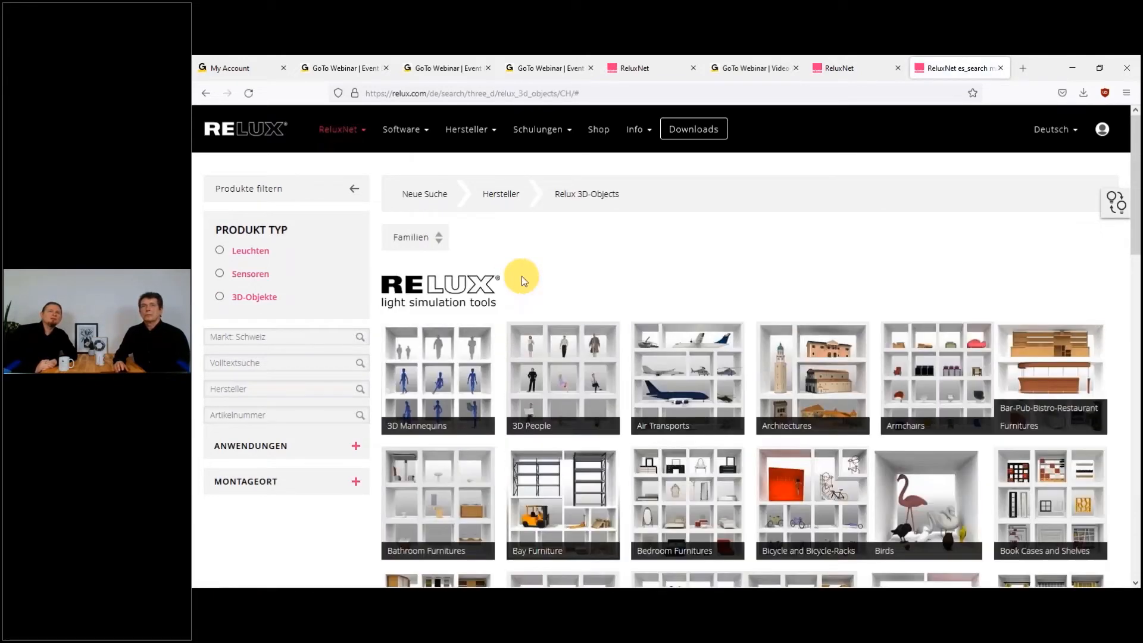
scroll(604, 323, "down", 3)
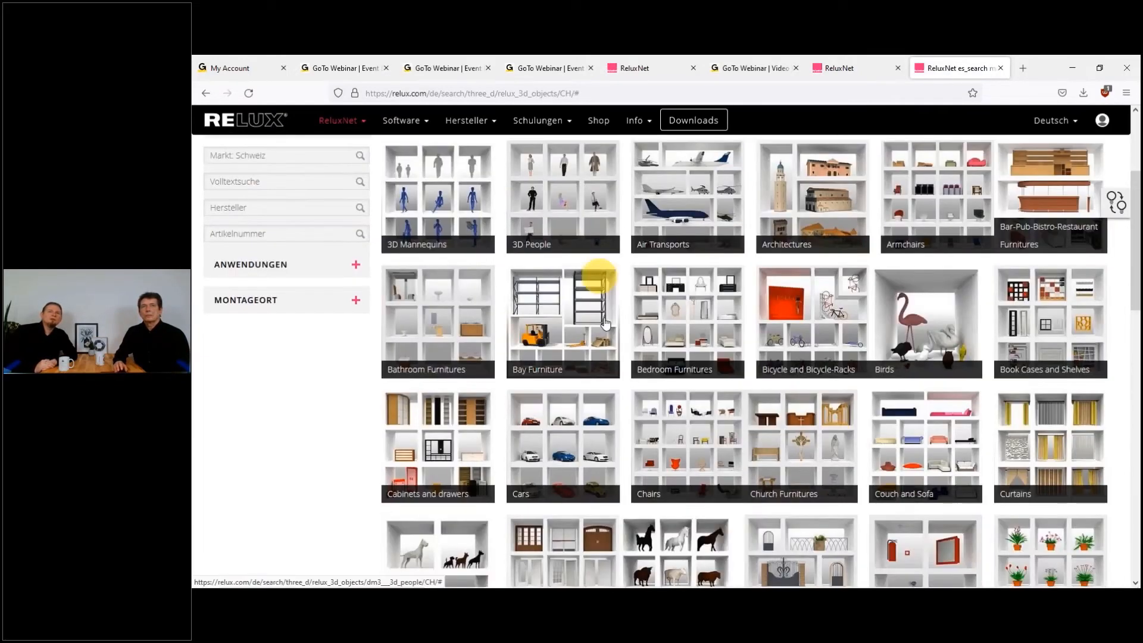
scroll(604, 323, "down", 4)
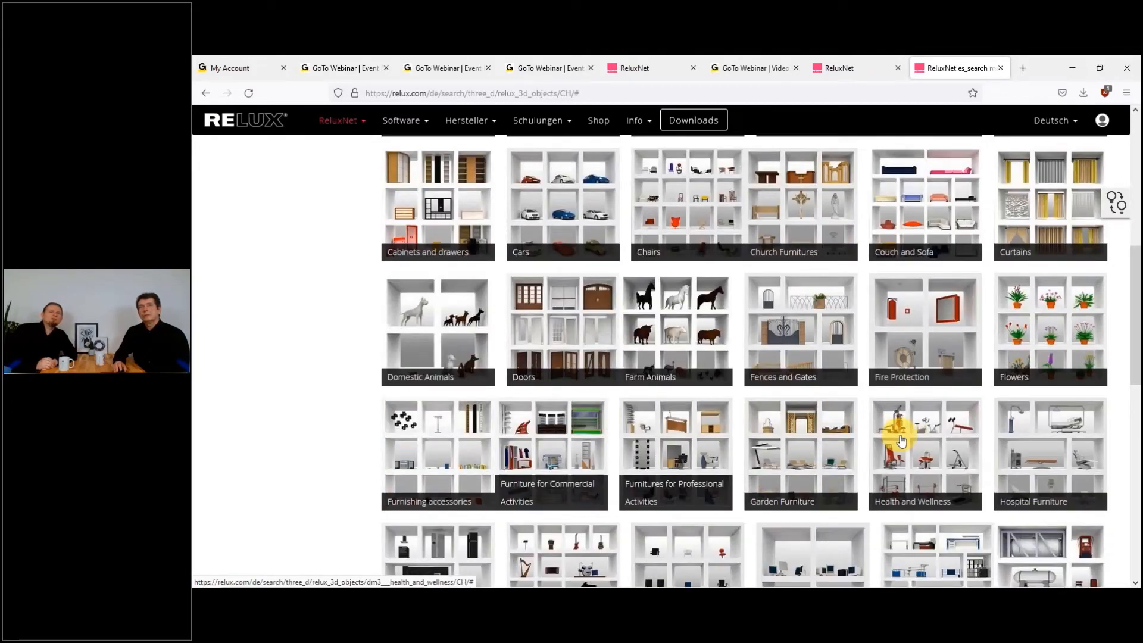
scroll(902, 441, "down", 1)
scroll(902, 441, "down", 4)
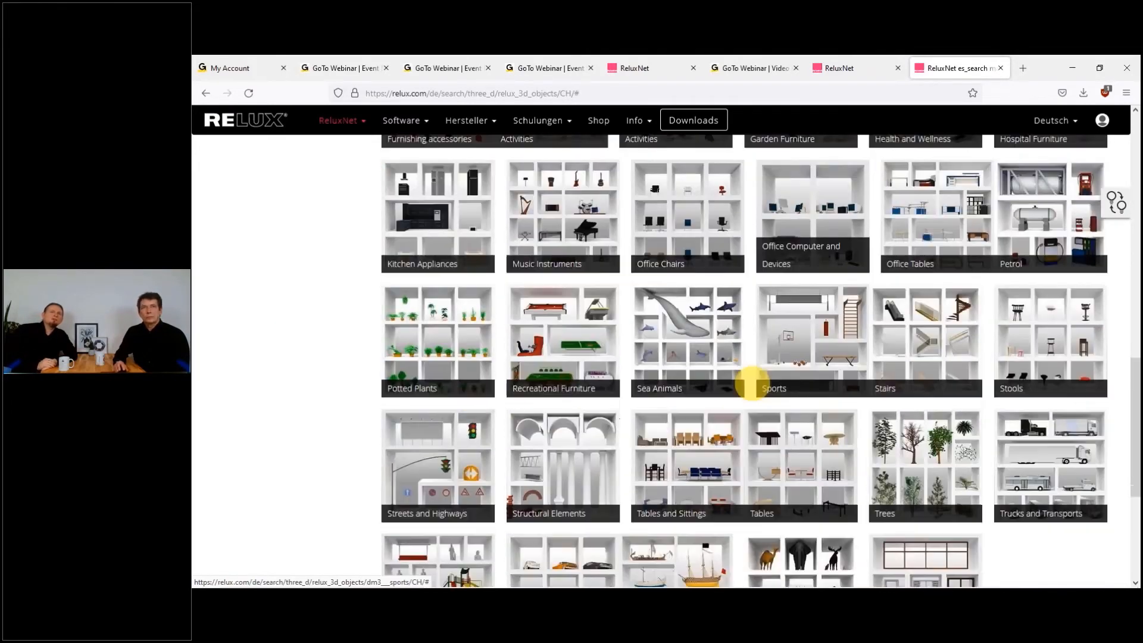
Download the sea lion SEA_0004 from the Sea Animals family and open the downloaded dm3___sea_0004.rolfz file.
left_click(684, 344)
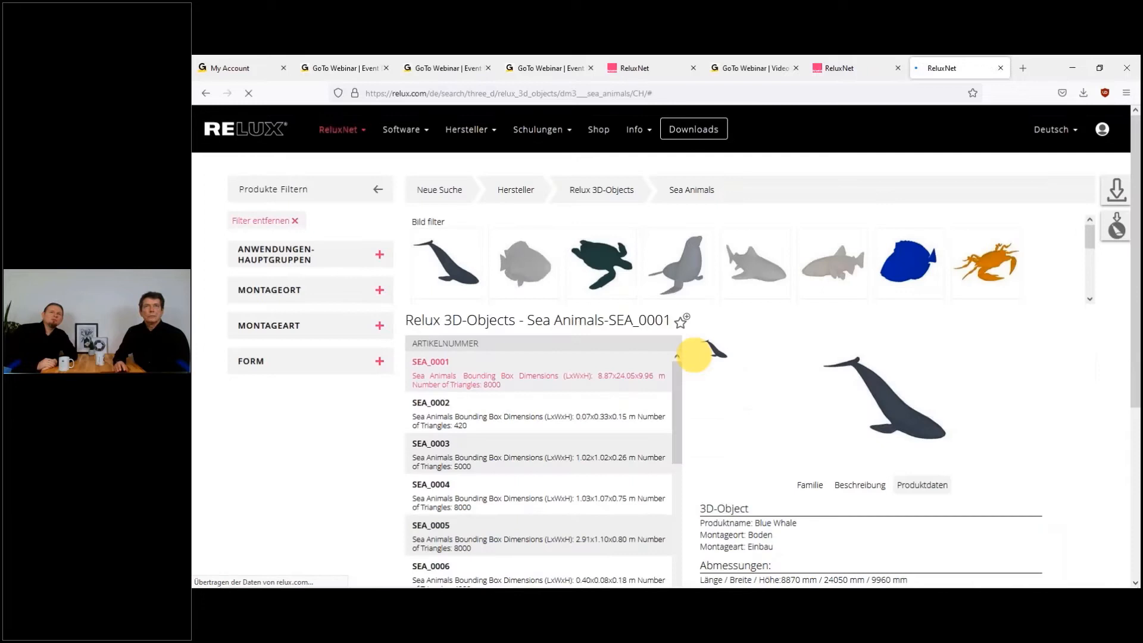
left_click(685, 275)
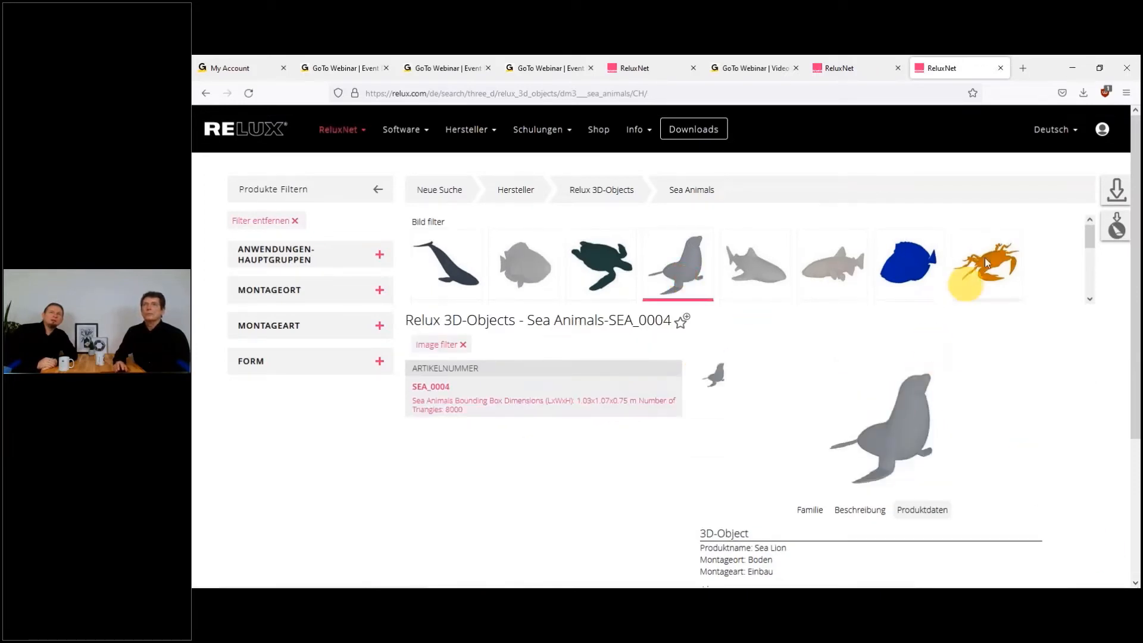
left_click(1111, 232)
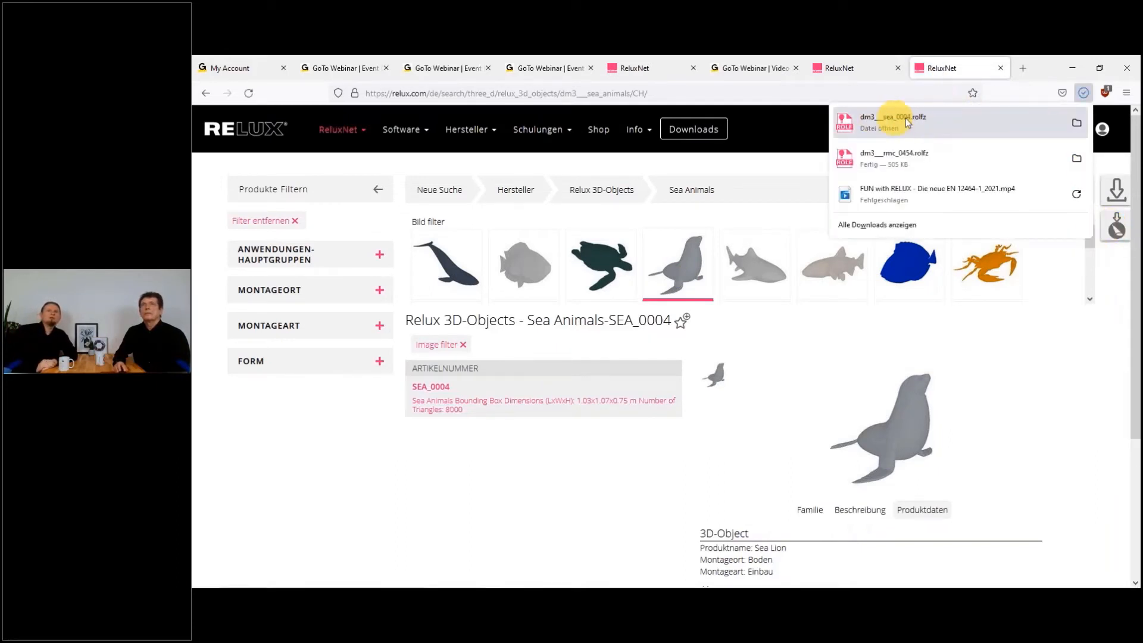
left_click(906, 118)
Switch to 3d_modling_temp.rdf in Relux and place one sea lion beside the statue, at about X 48 m, Y 118 m.
mouse_move(631, 581)
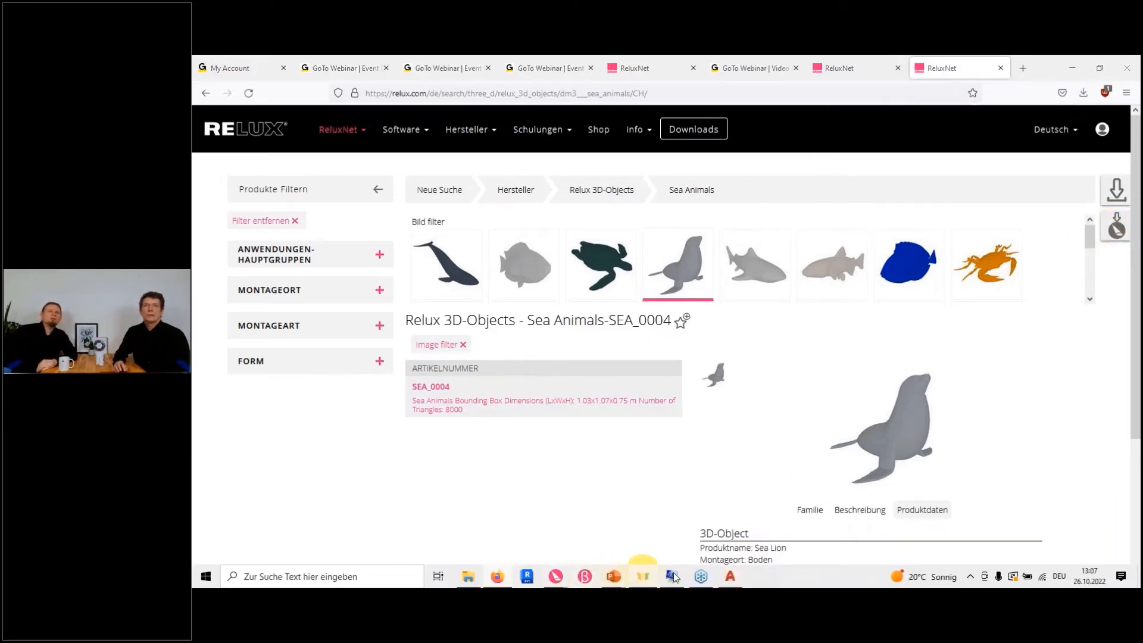
mouse_move(556, 578)
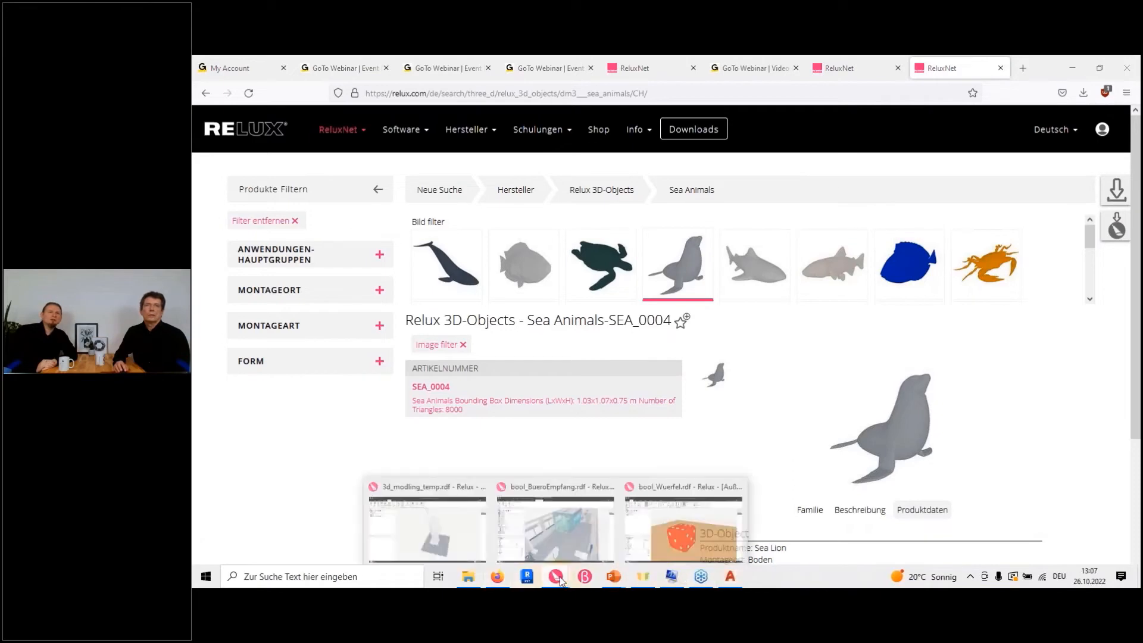
left_click(447, 539)
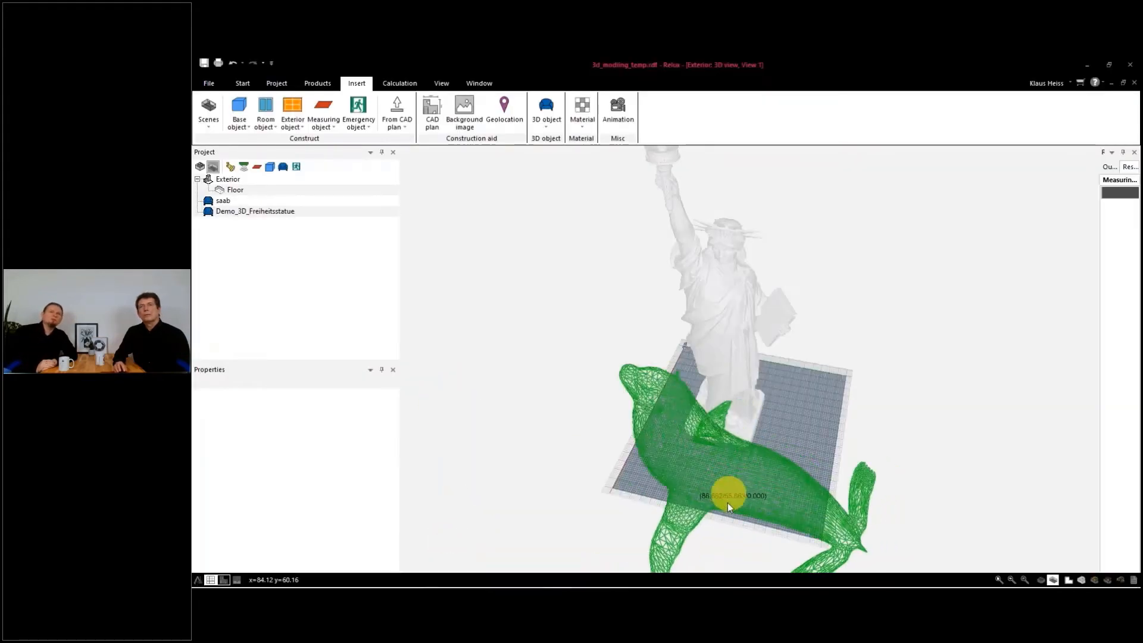
left_click(873, 456)
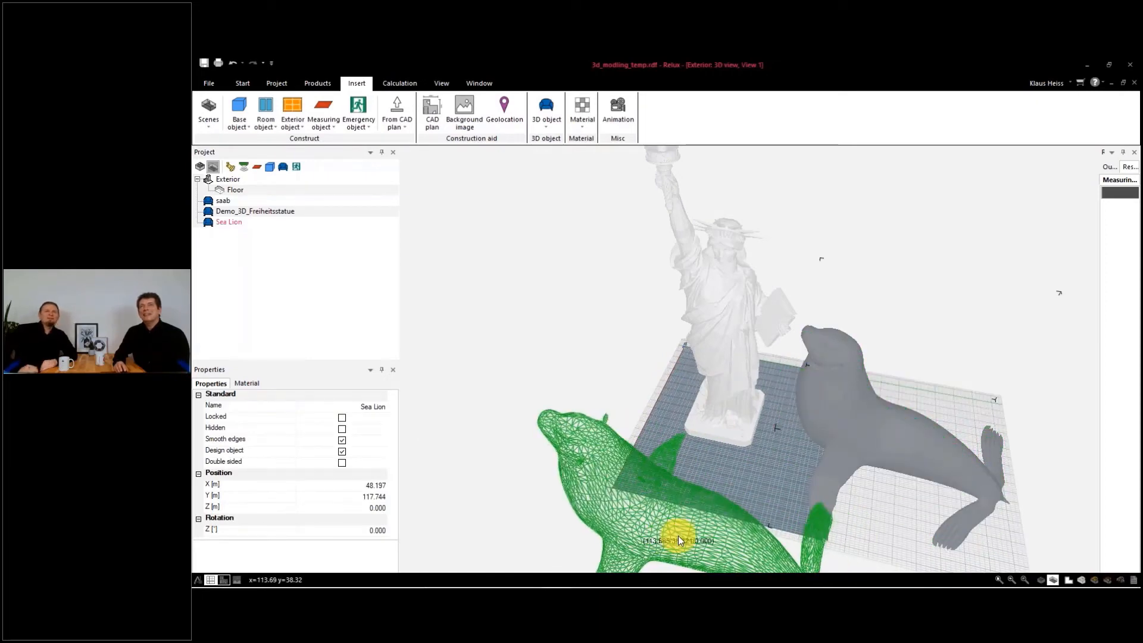
key("Escape")
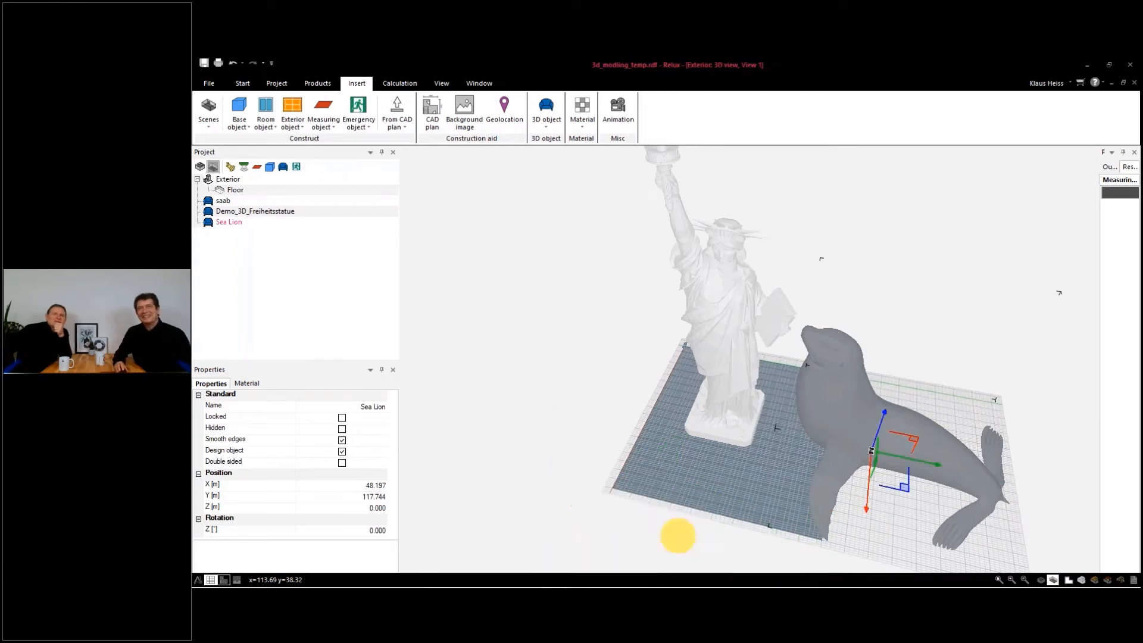
Check the sea lion's size properties and examine its triangle mesh from several angles in wire frame view.
scroll(364, 465, "down", 3)
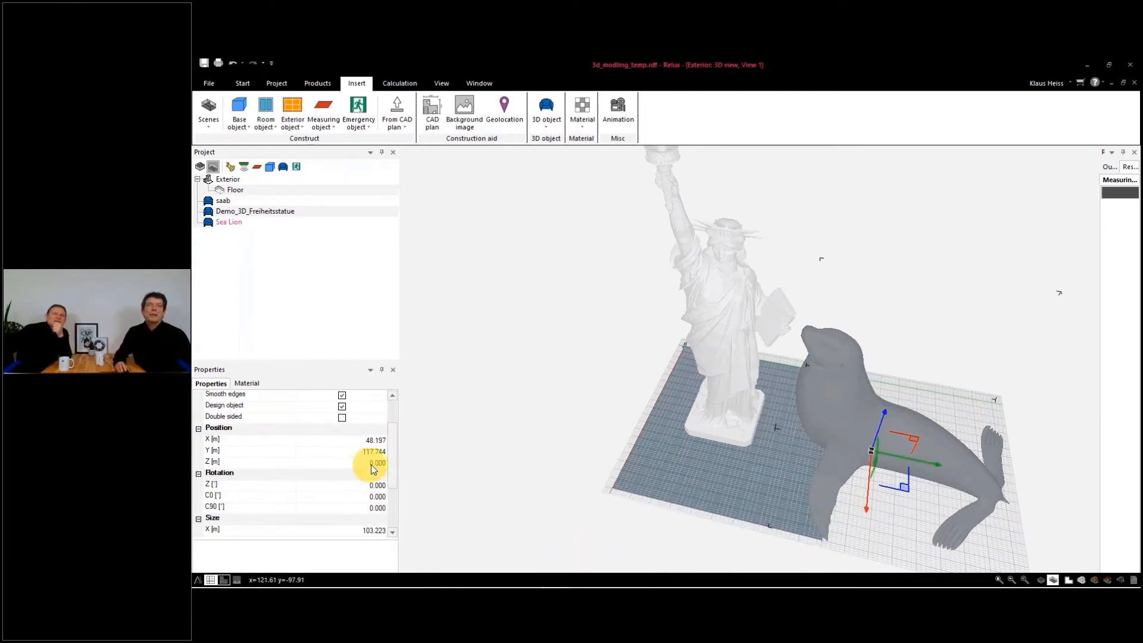
scroll(414, 435, "down", 1)
scroll(413, 437, "down", 1)
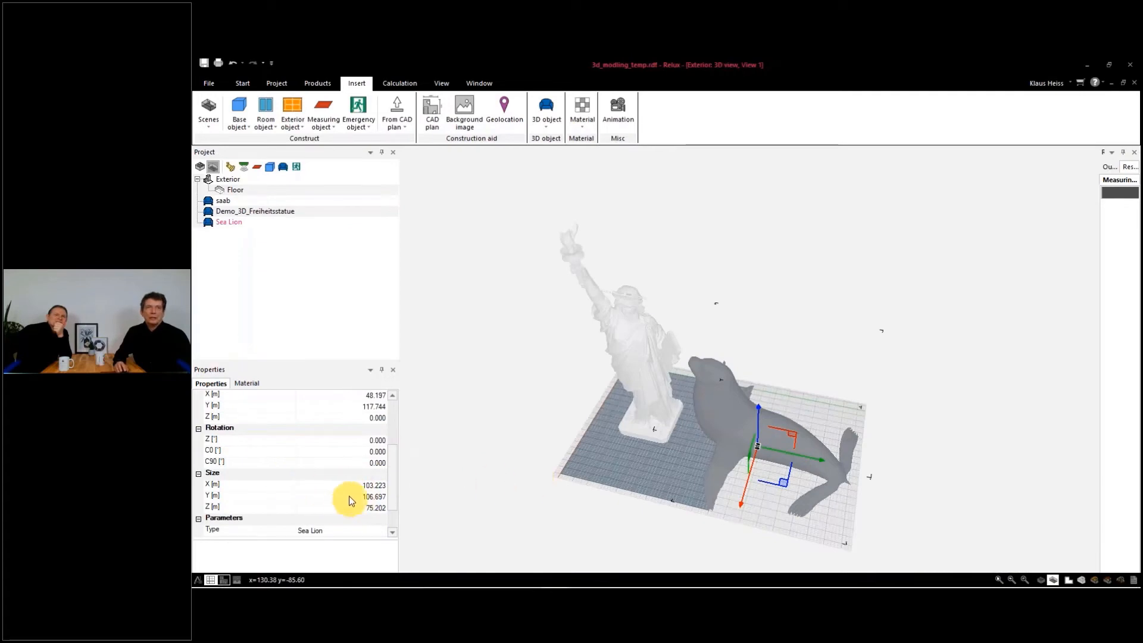
scroll(792, 453, "up", 5)
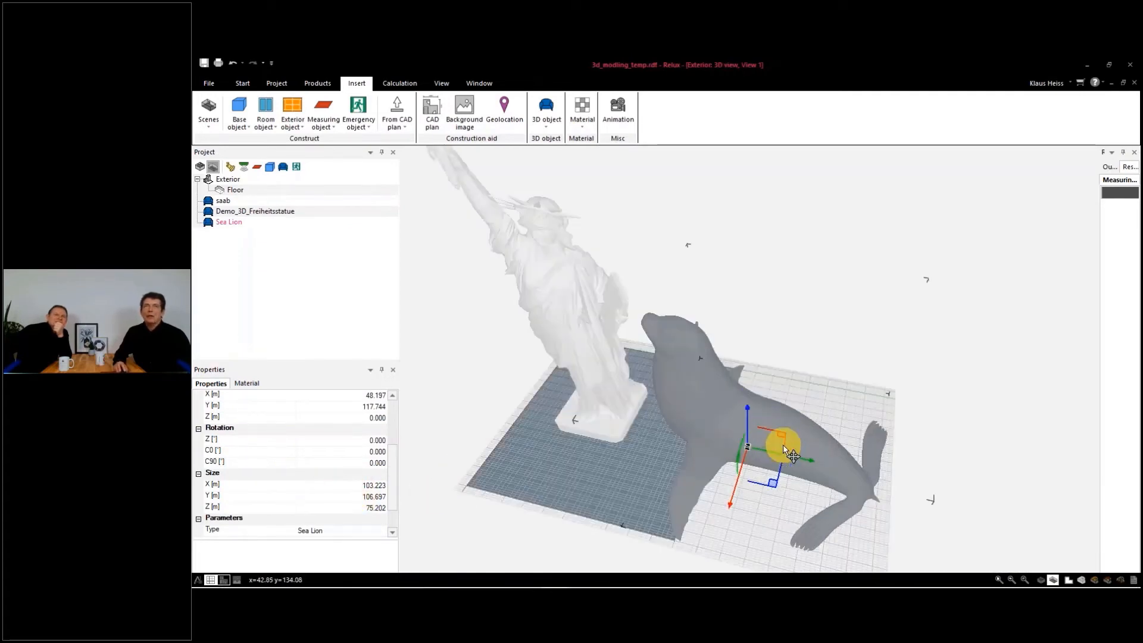
left_click_drag(751, 361, 804, 476)
key("w")
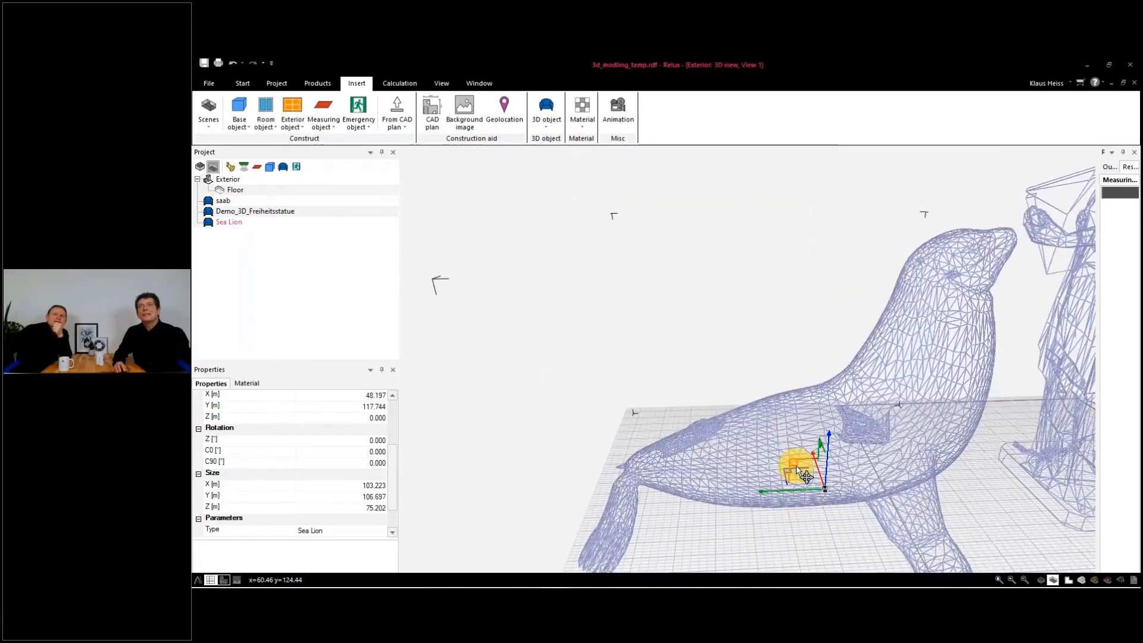
mouse_move(856, 450)
left_mouse_down()
mouse_move(765, 446)
mouse_move(755, 400)
mouse_move(666, 409)
mouse_move(936, 438)
left_mouse_up()
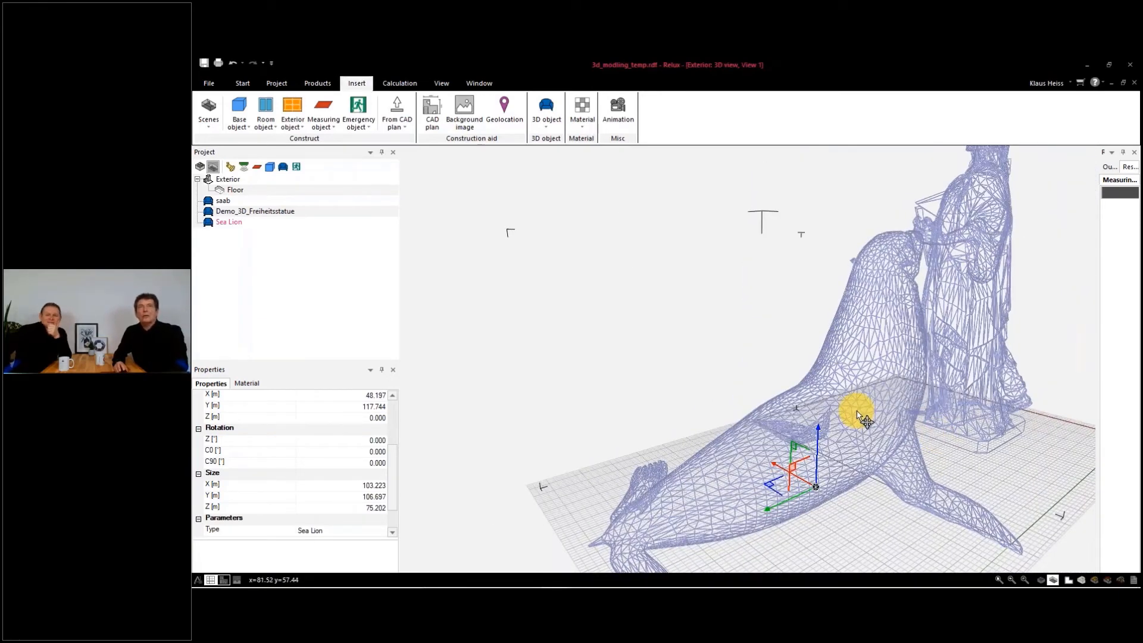
Switch back to ReluxNet in Firefox, return to the Relux 3D-Objects overview and browse its object families again.
key("alt+Tab")
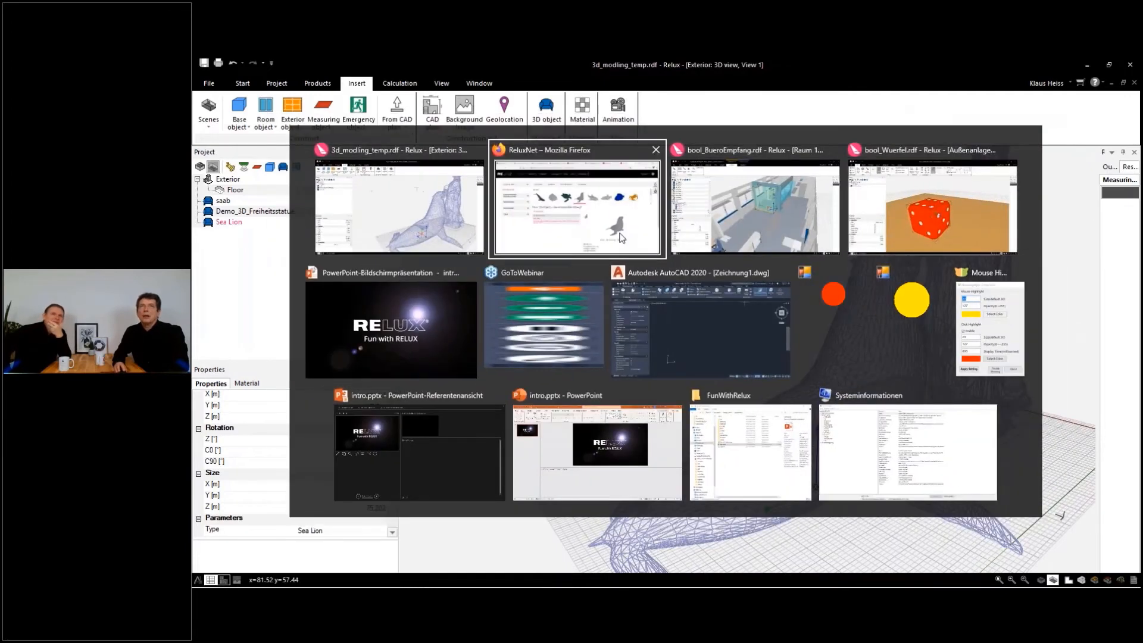
left_click(600, 190)
left_click(600, 191)
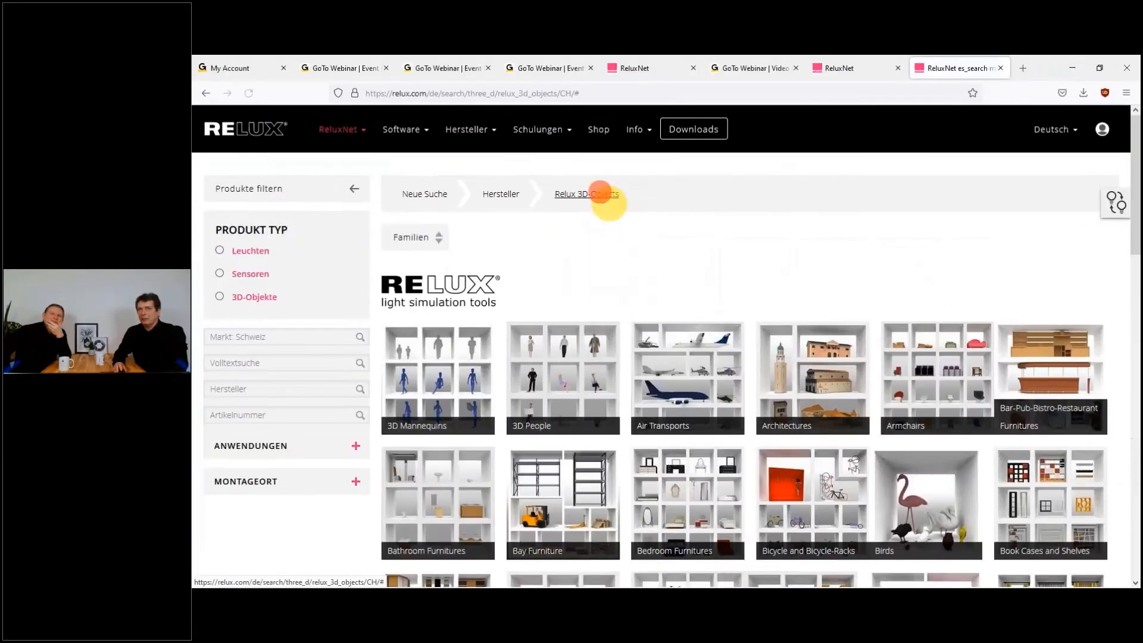
scroll(707, 335, "down", 4)
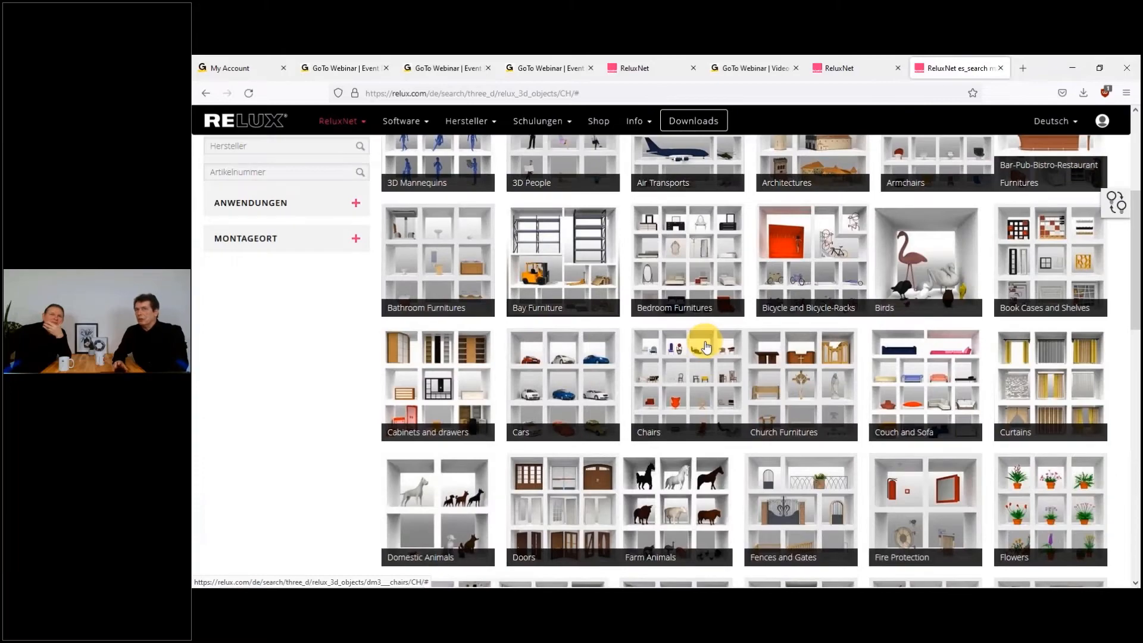
scroll(706, 349, "down", 7)
scroll(702, 351, "down", 6)
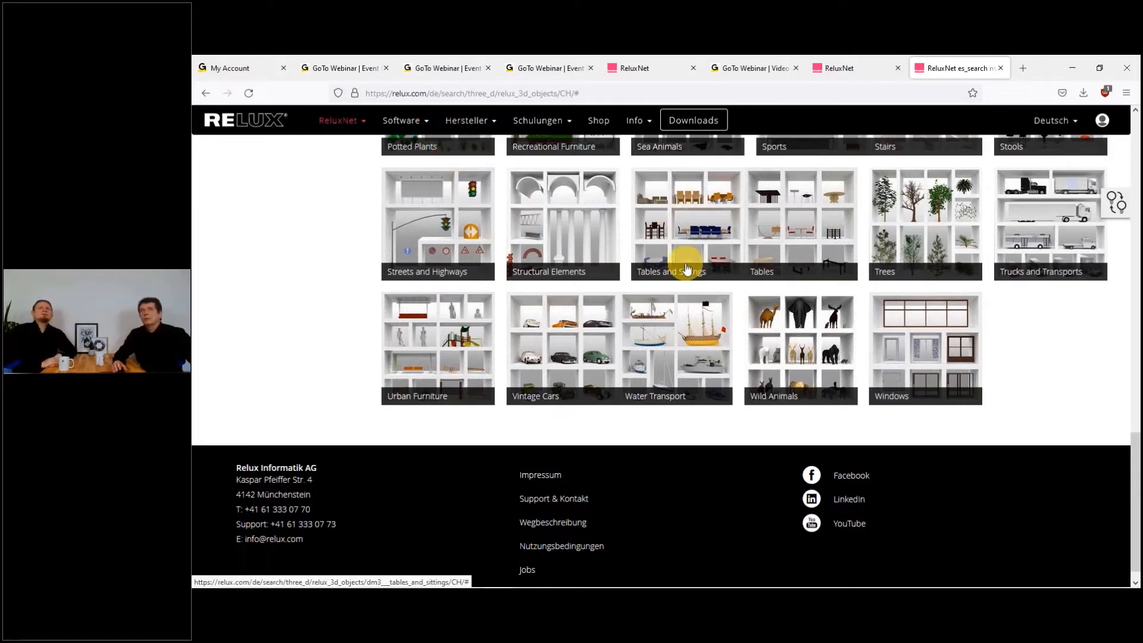
scroll(686, 269, "up", 10)
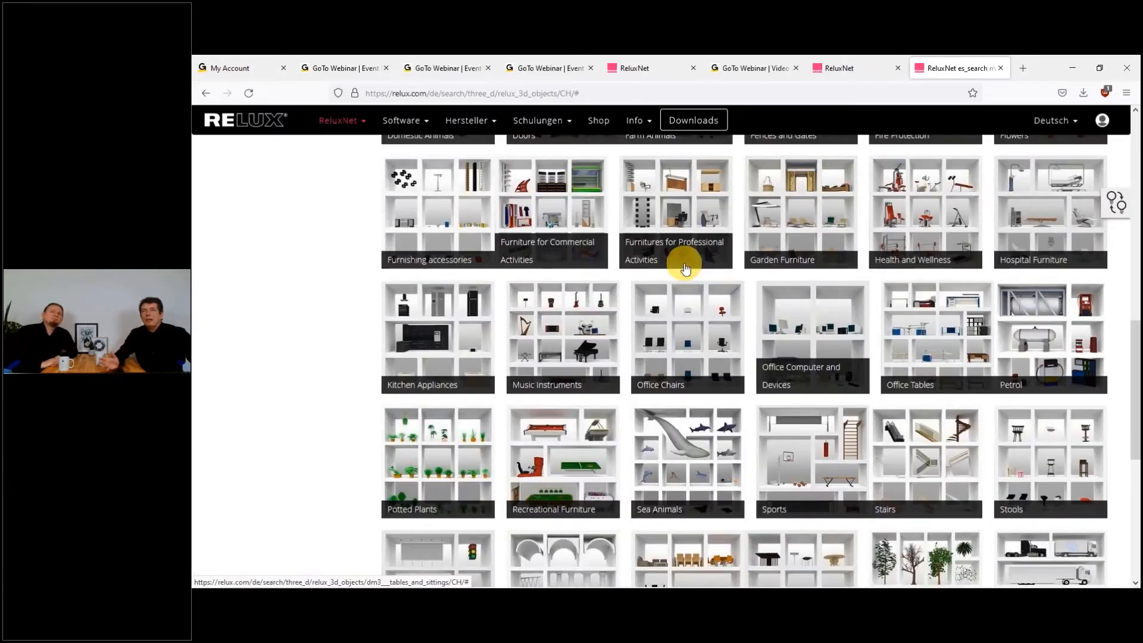
scroll(685, 256, "up", 5)
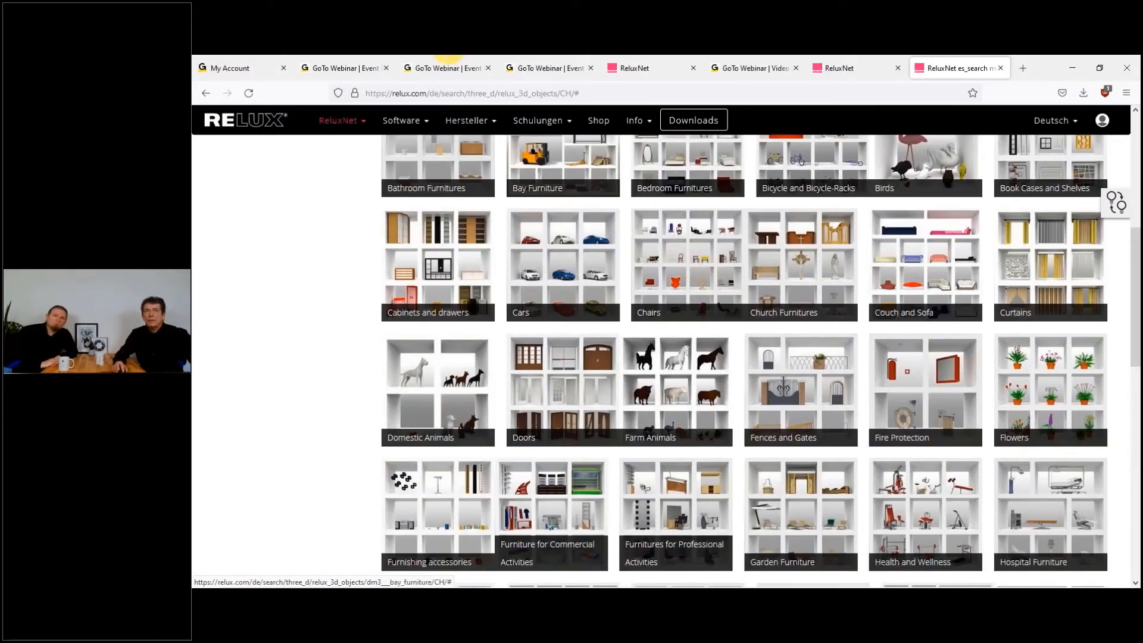
Switch to the AutoCAD drawing Zeichnung1.dwg and show the available ReluxCAD commands.
mouse_move(570, 580)
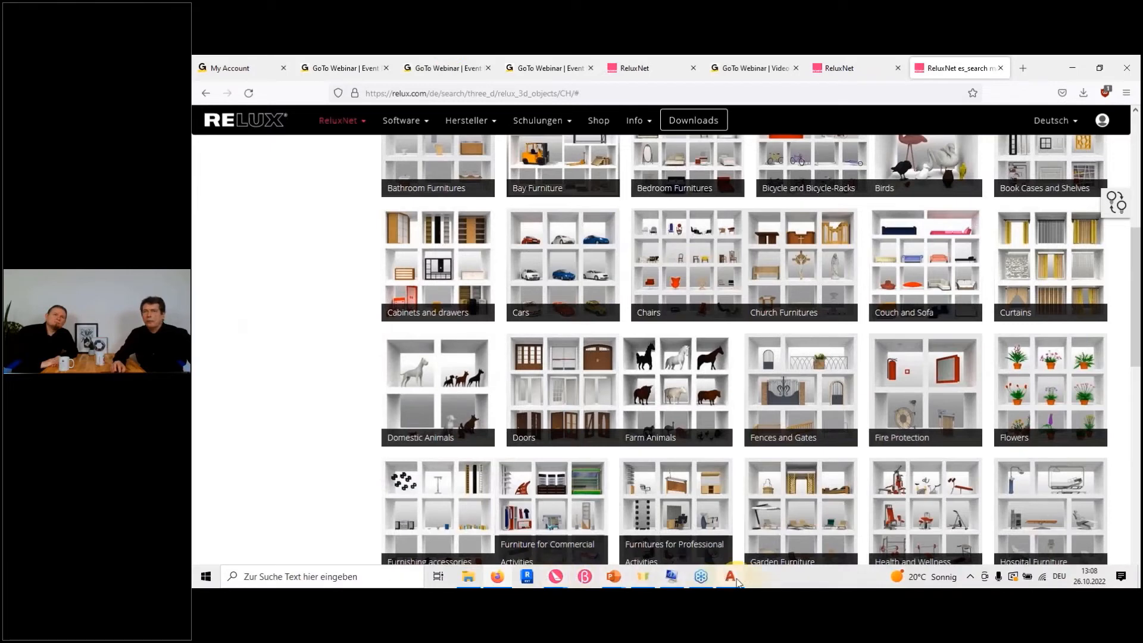
mouse_move(737, 582)
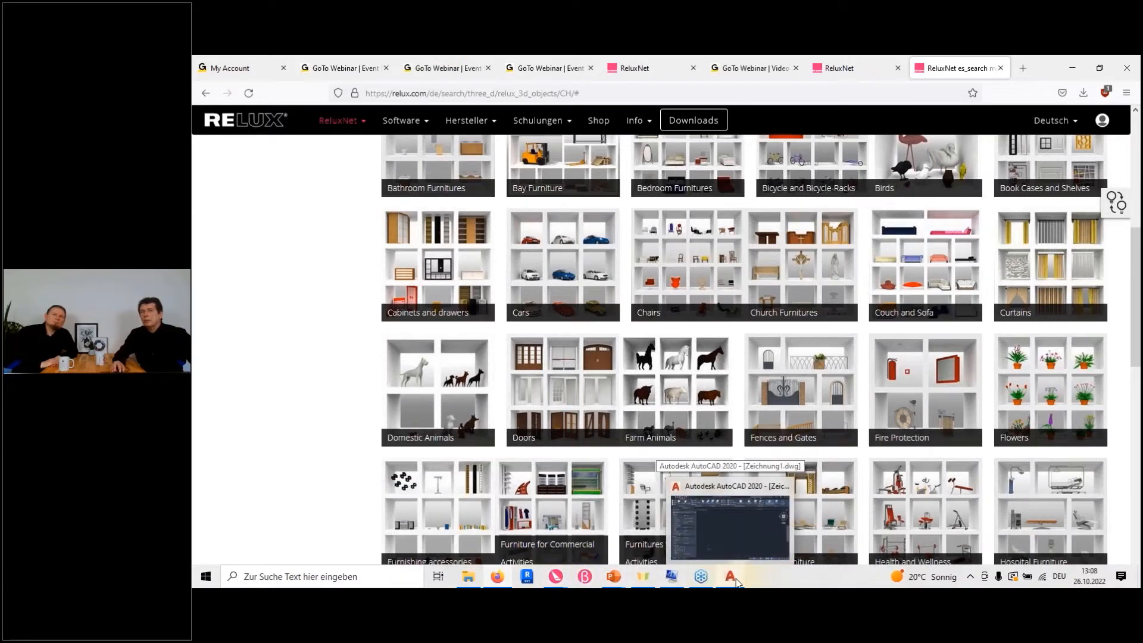
left_click(736, 582)
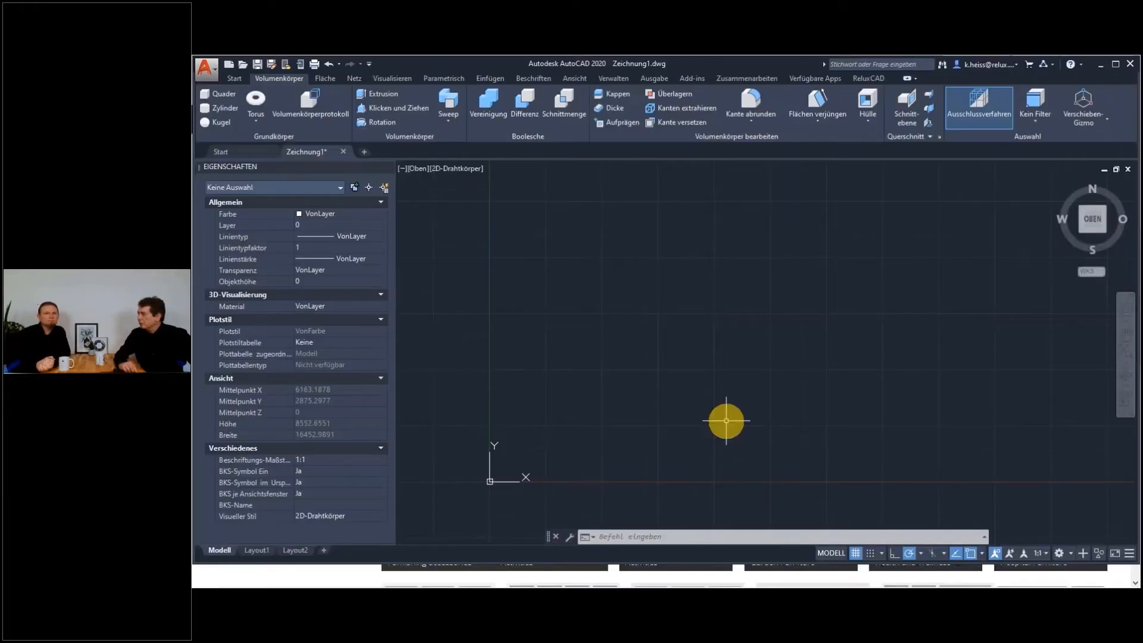
left_click(868, 78)
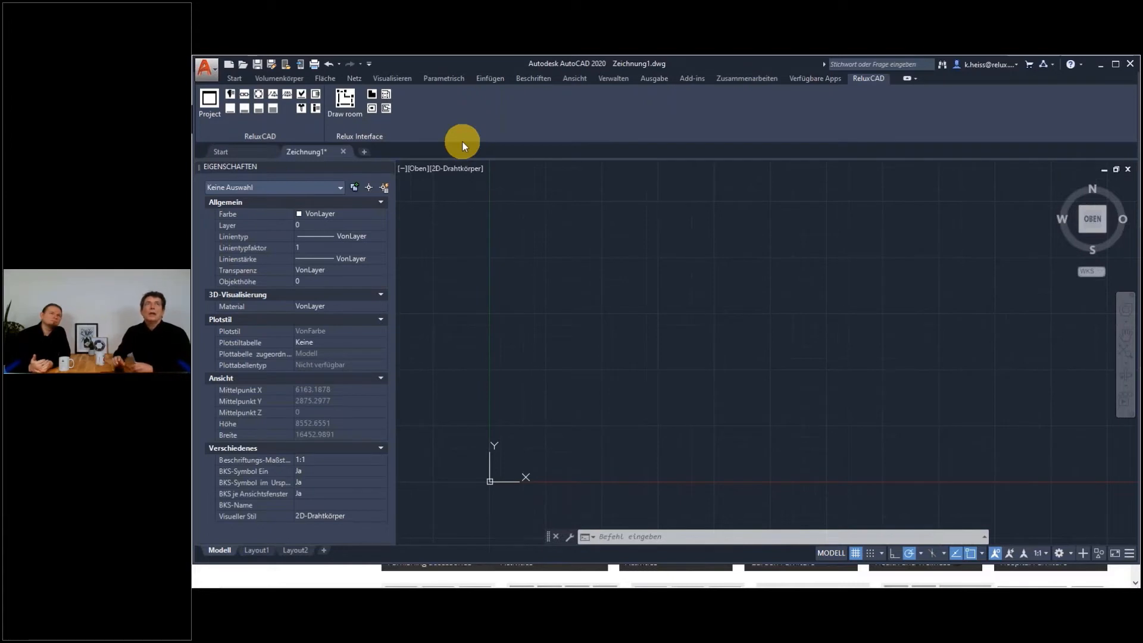
Draw a solid torus centred near the origin with a radius of about 2964 and a tube radius of about 648.
left_click(291, 78)
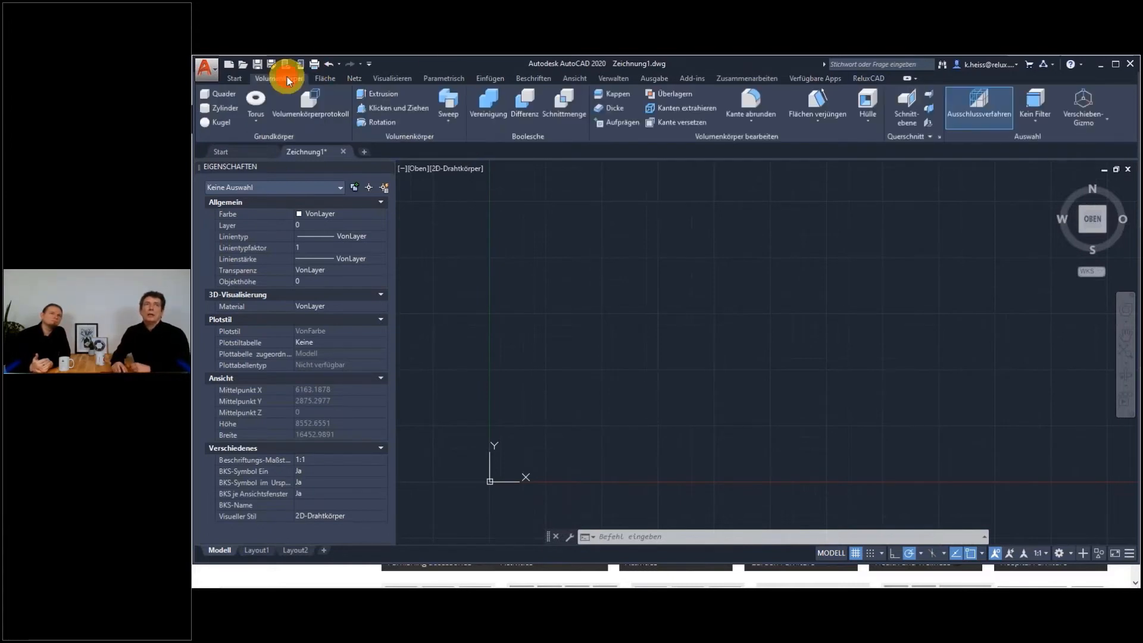
left_click(256, 99)
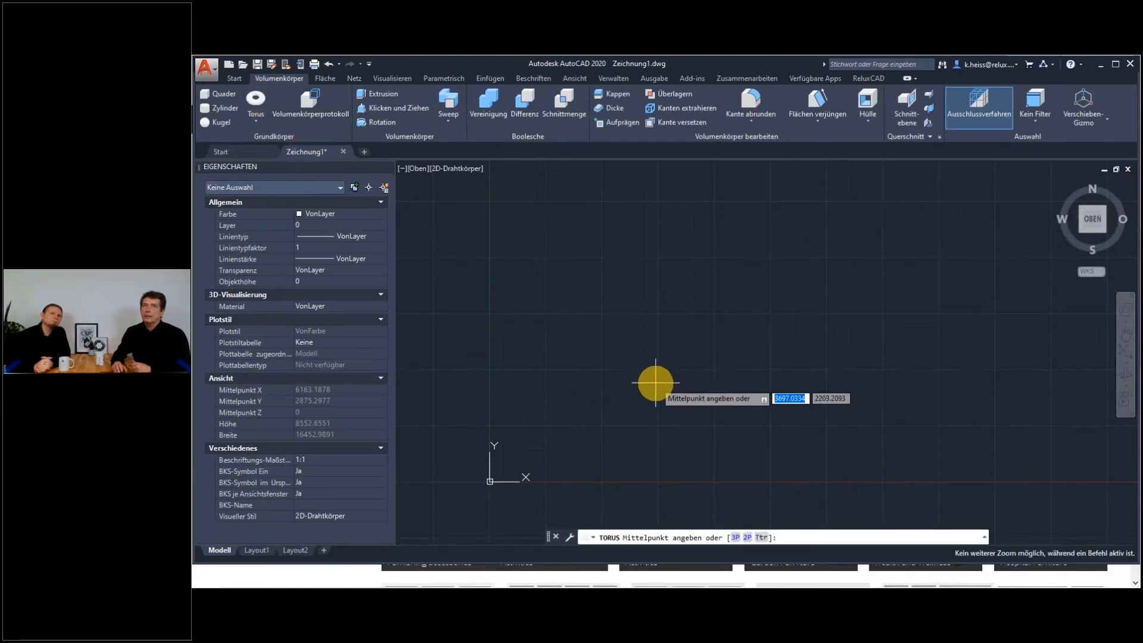
middle_click_drag(607, 409, 833, 290)
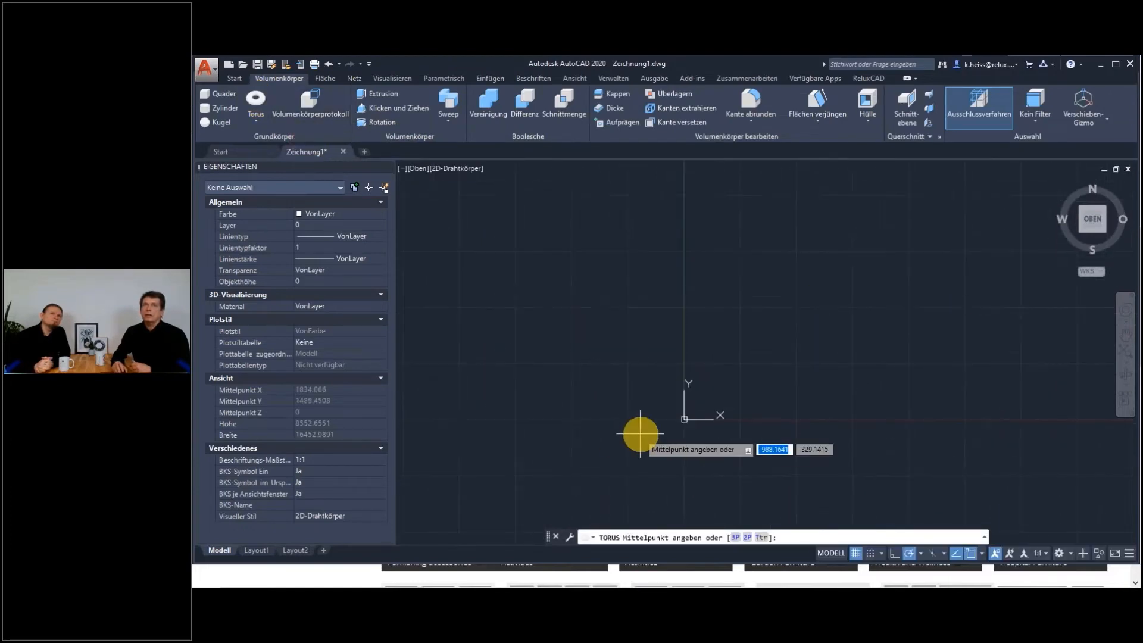
scroll(643, 434, "up", 6)
scroll(726, 428, "down", 4)
left_click(757, 408)
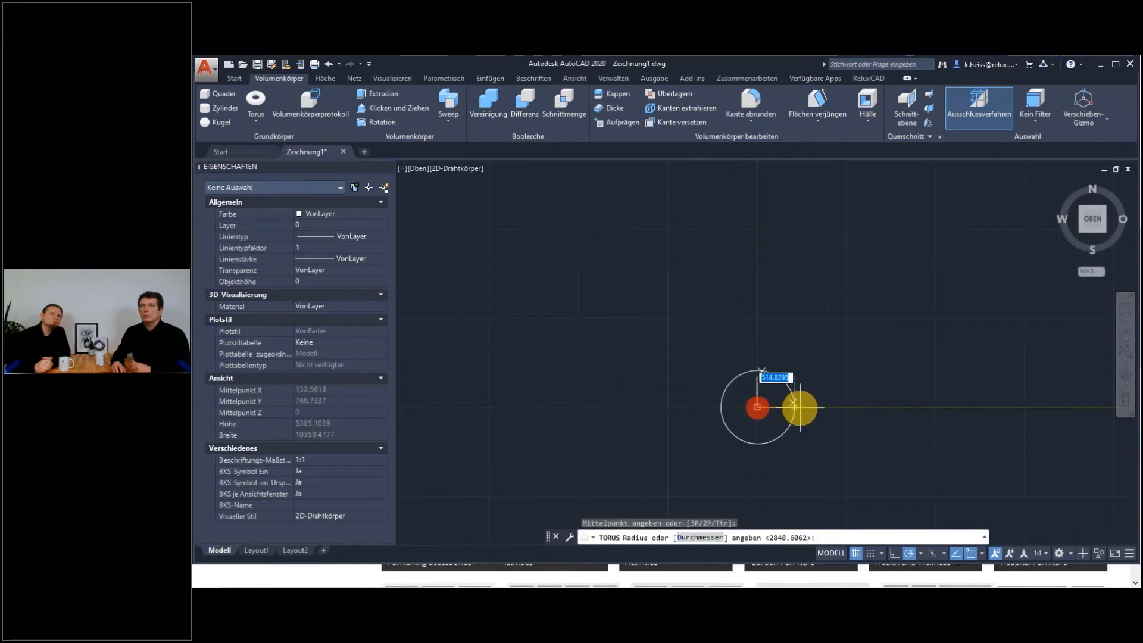
left_click(969, 408)
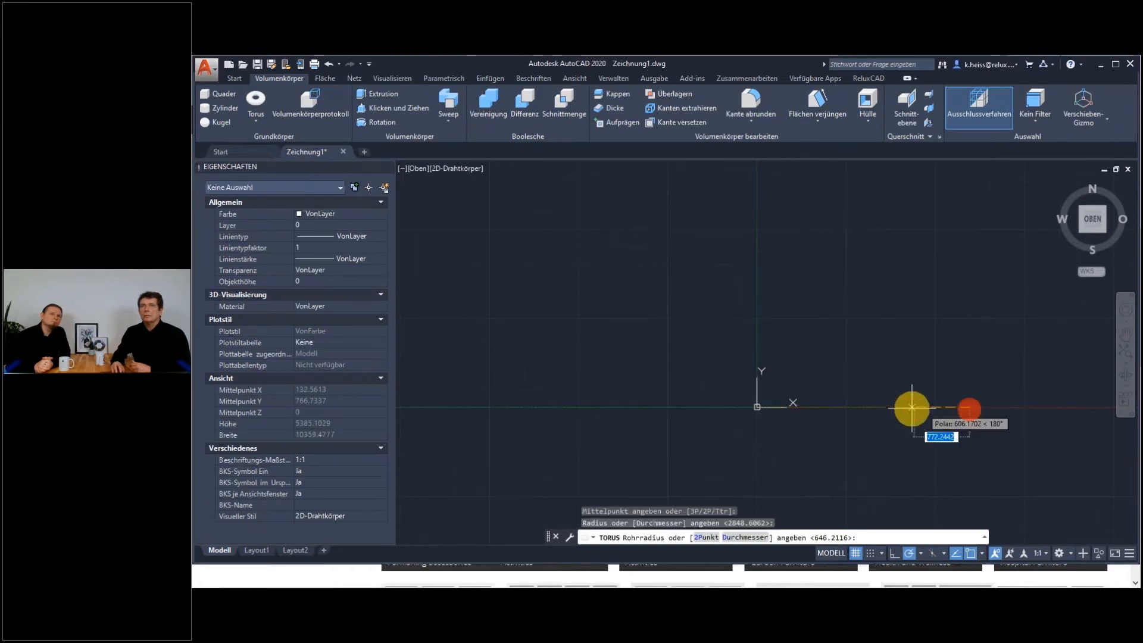
left_click(923, 409)
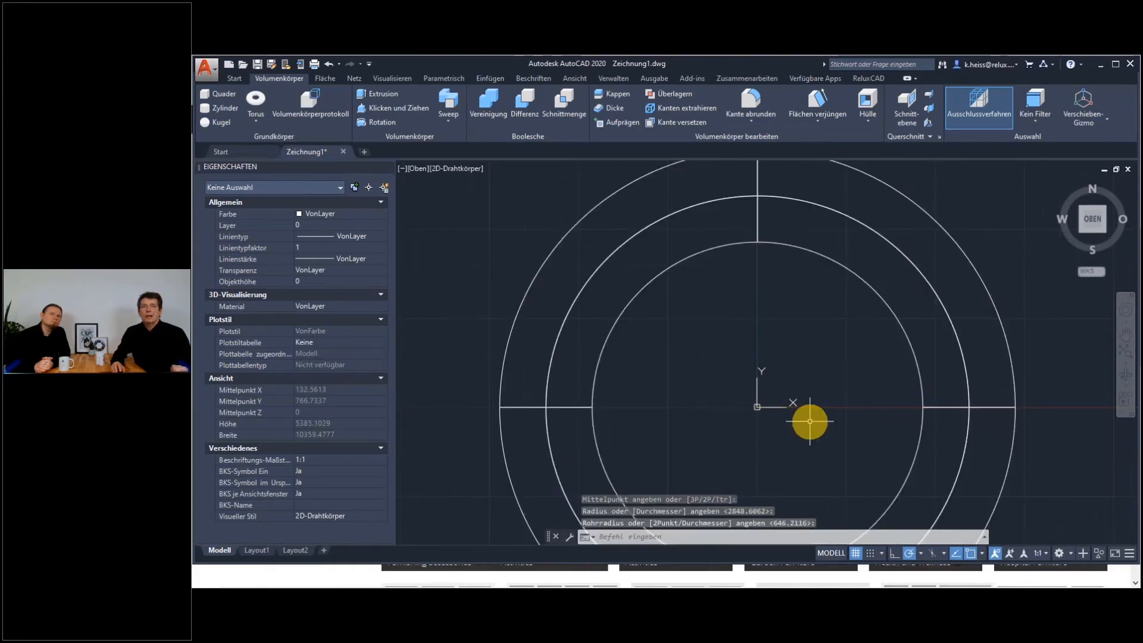
key("Escape")
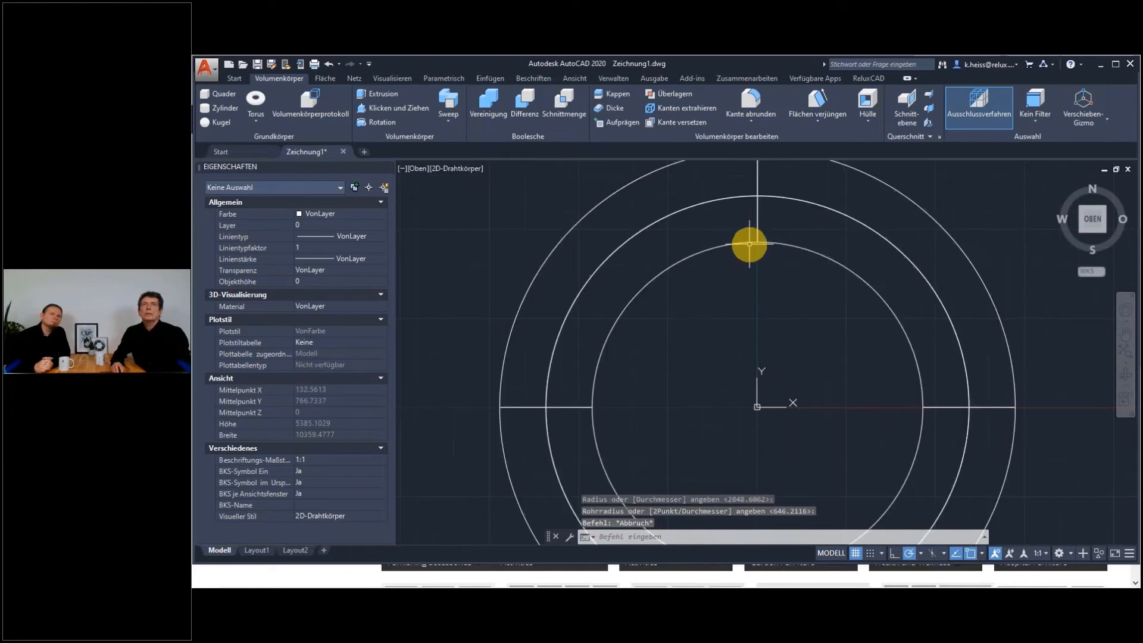
Set the torus's colour to yellow (Gelb) and clear the selection.
left_click(750, 244)
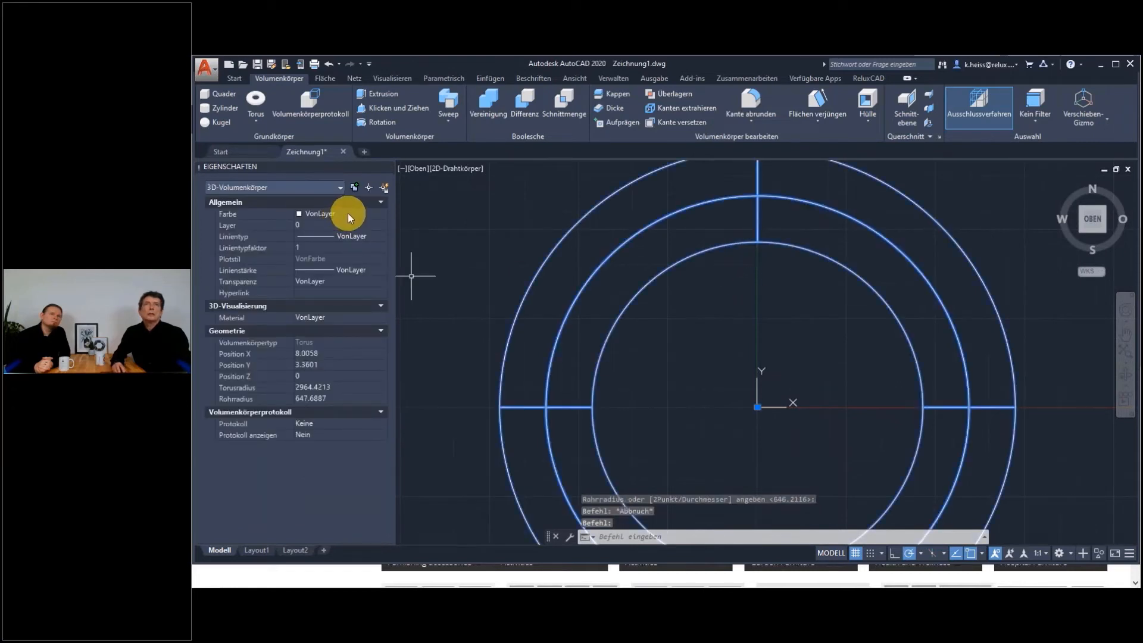
left_click(346, 213)
left_click(383, 213)
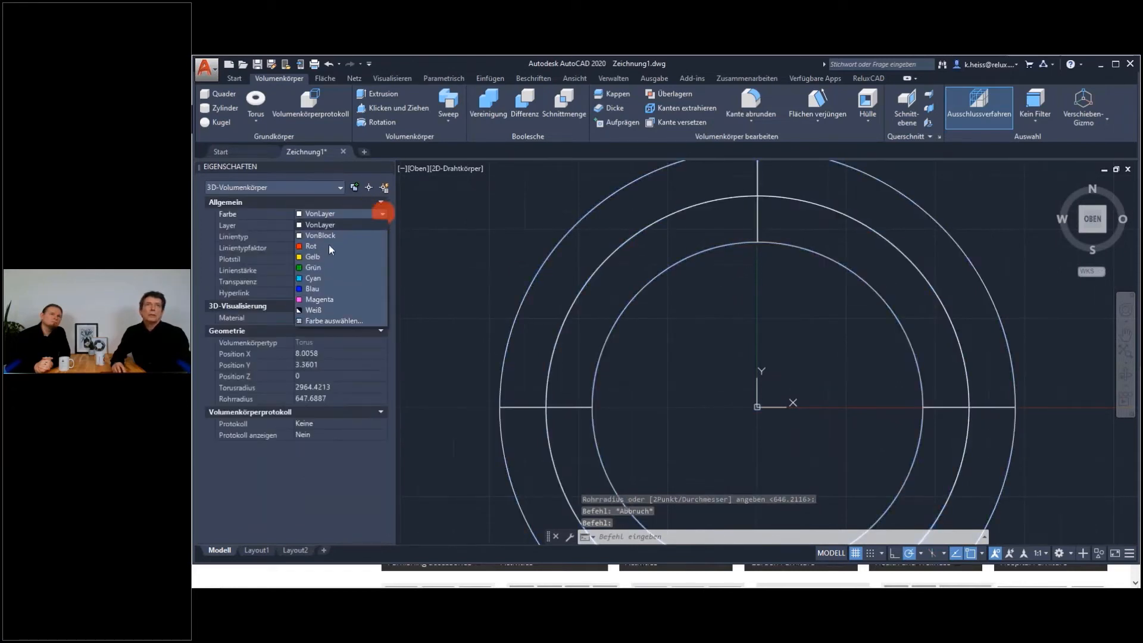
left_click(313, 256)
key("Escape")
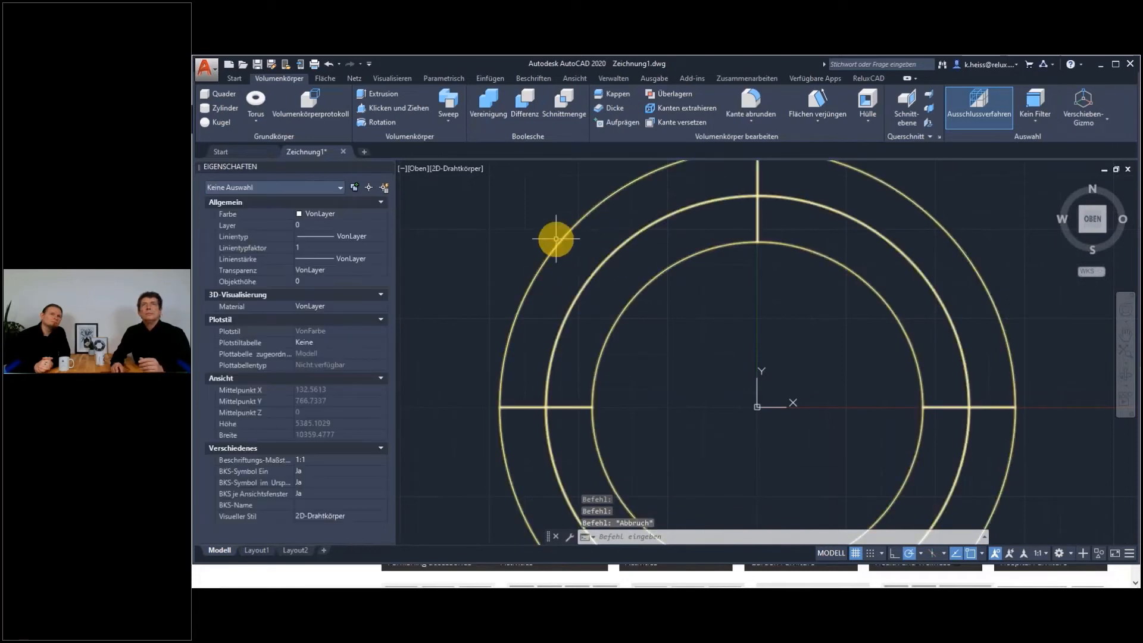
Start ReluxCAD's Relux 3D object export, select the yellow torus as the object and copy it to the clipboard.
left_click(882, 78)
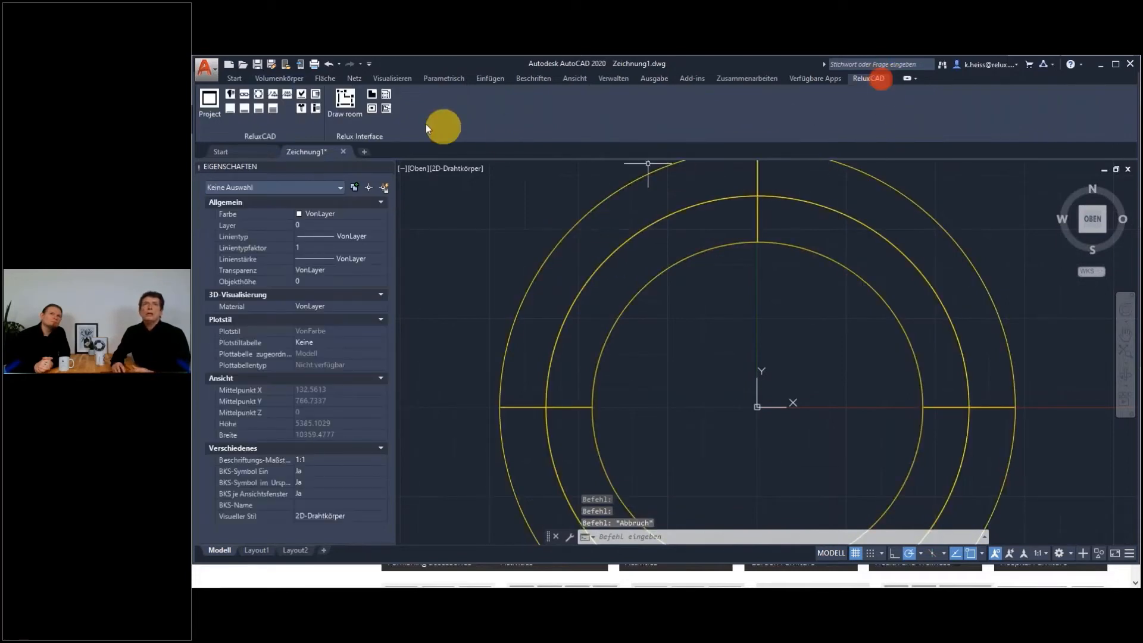
left_click(386, 109)
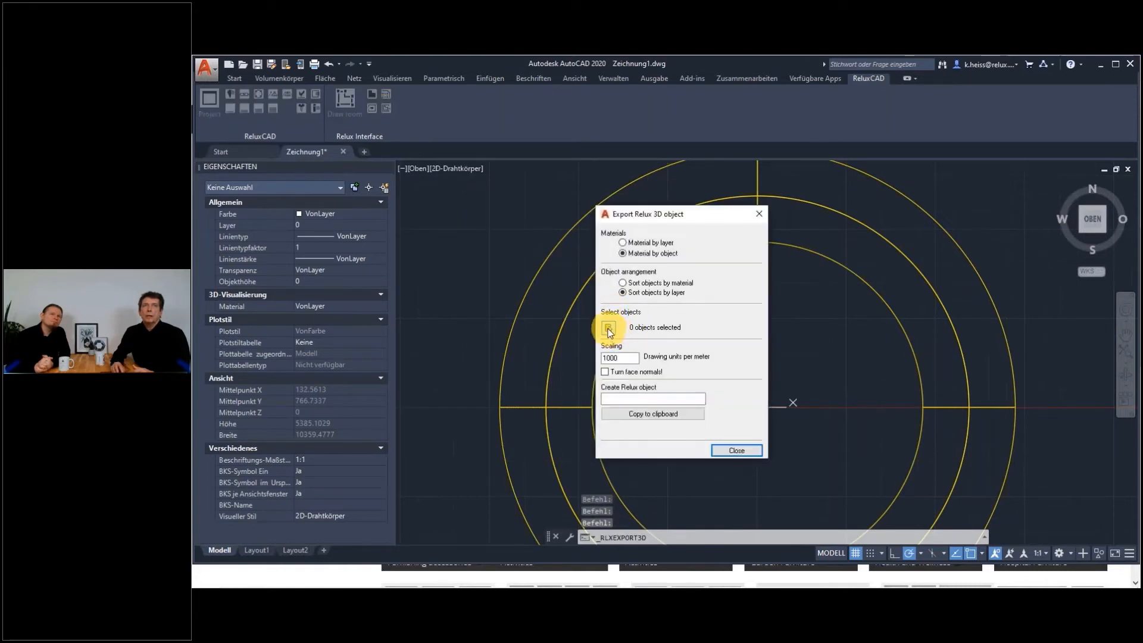
left_click(608, 328)
left_click(583, 285)
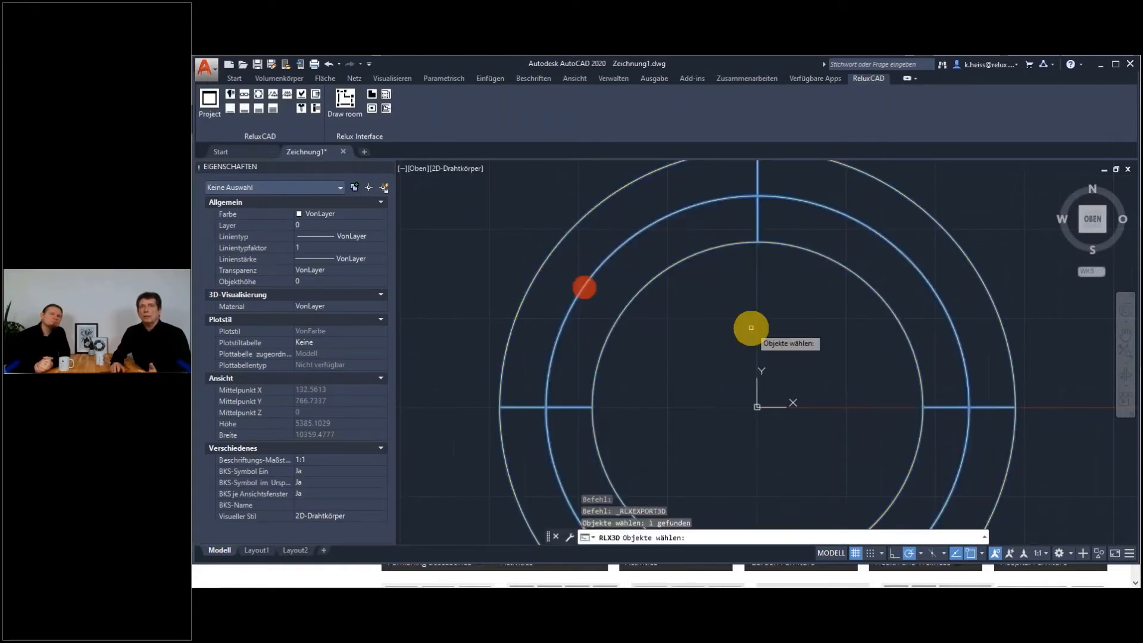
key("Return")
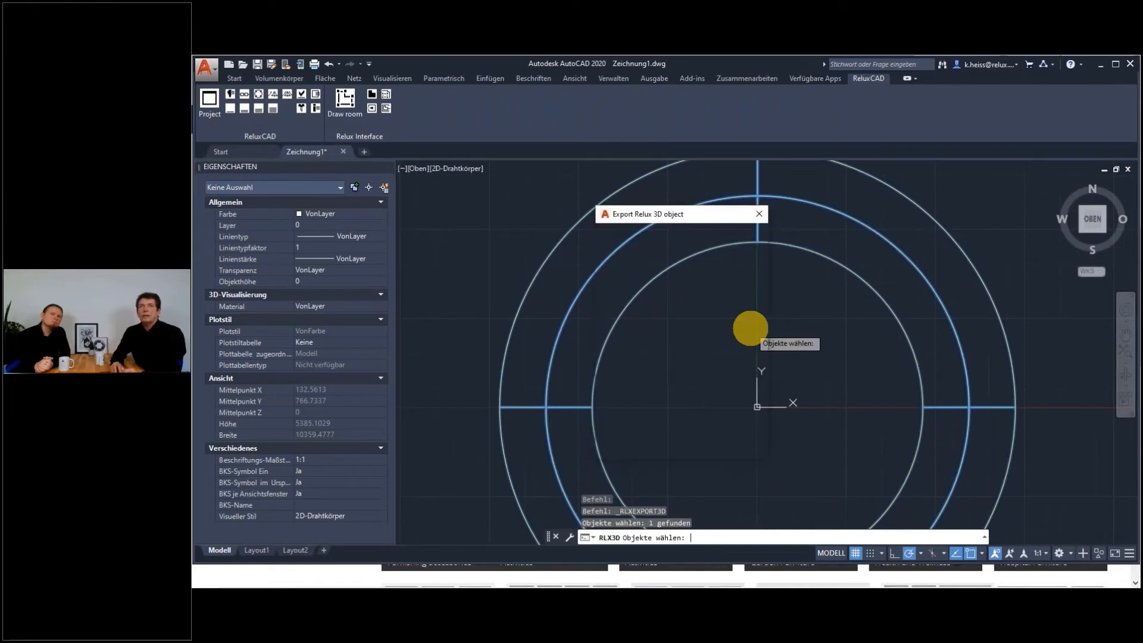
left_click(662, 412)
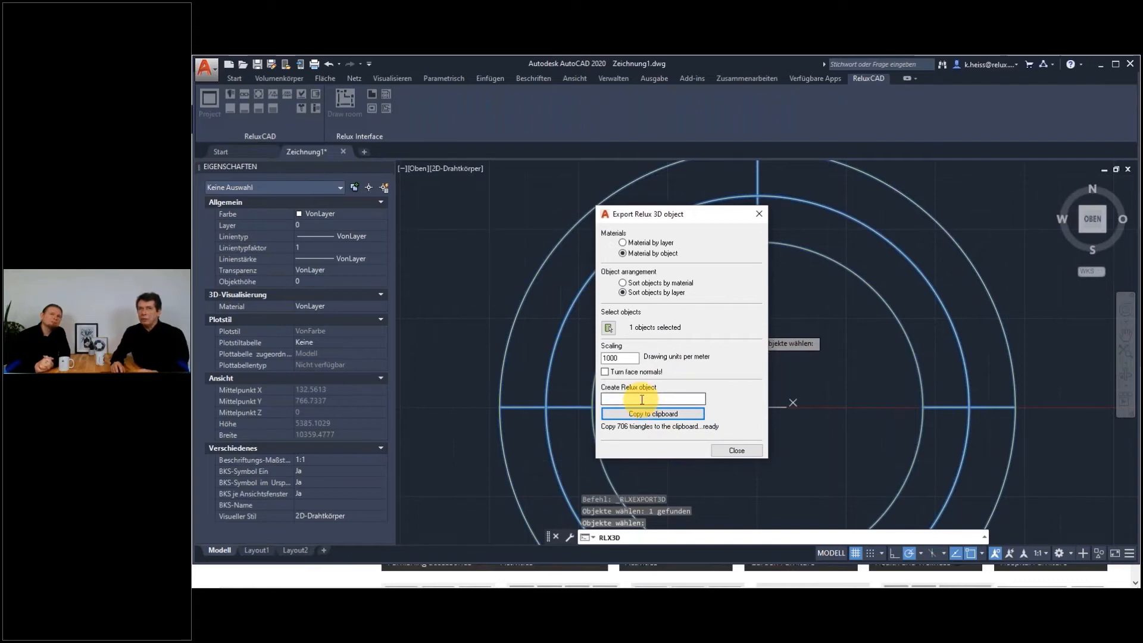
Switch to the Relux project 3d_modling_temp.rdf and paste the copied torus into the exterior scene as a 3D object.
mouse_move(644, 553)
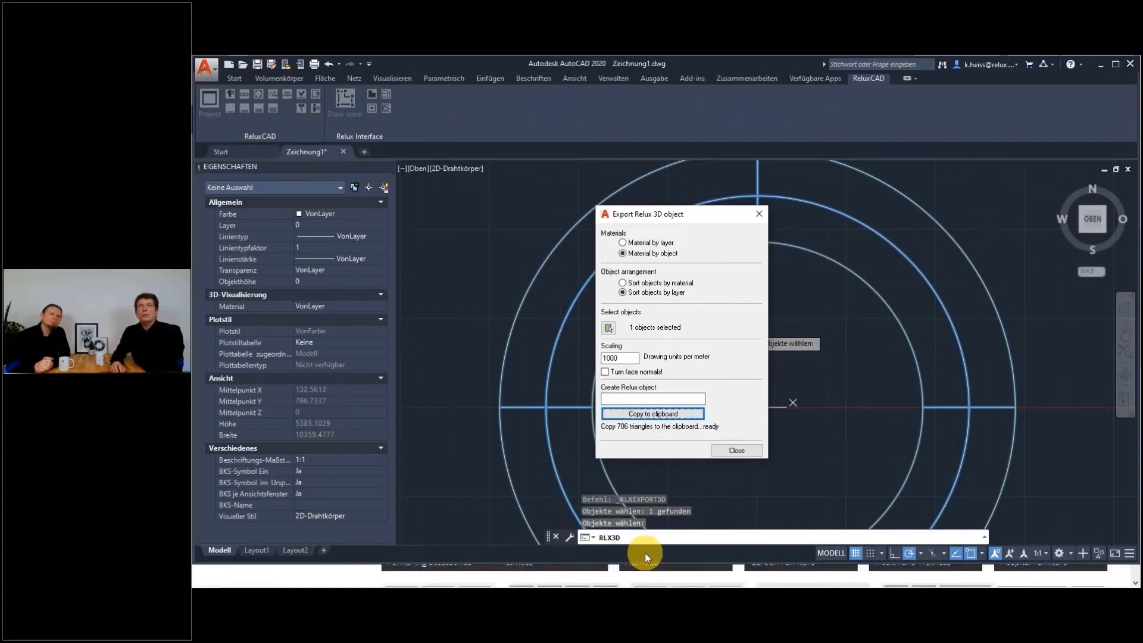
key("alt+Tab")
key("alt+Tab")
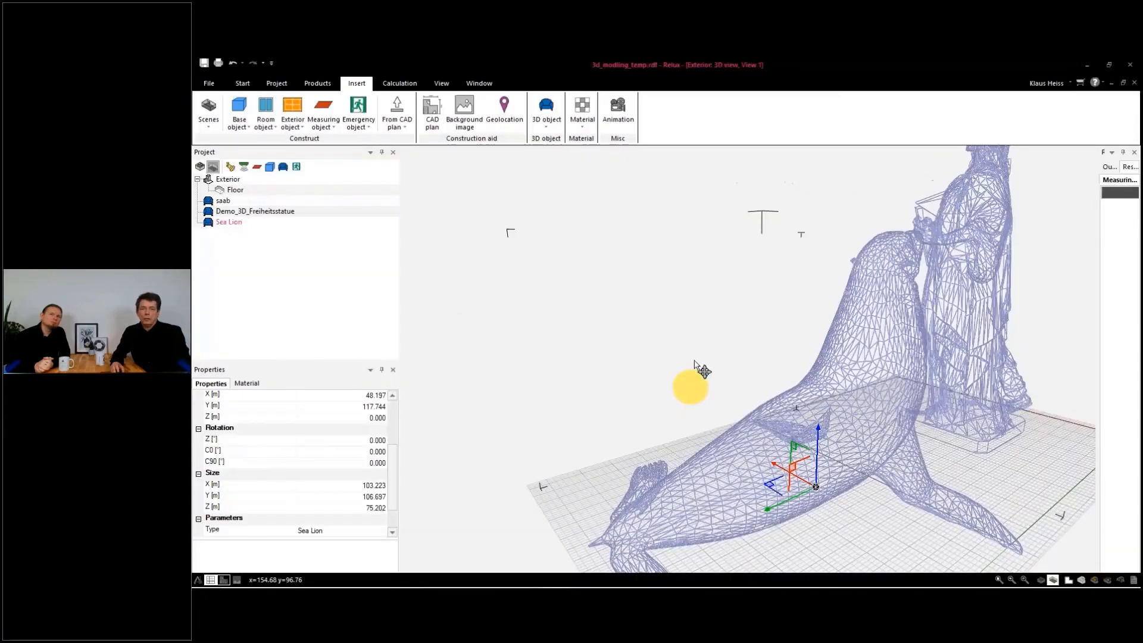
scroll(707, 386, "down", 3)
left_click_drag(707, 393, 900, 436)
scroll(893, 426, "up", 5)
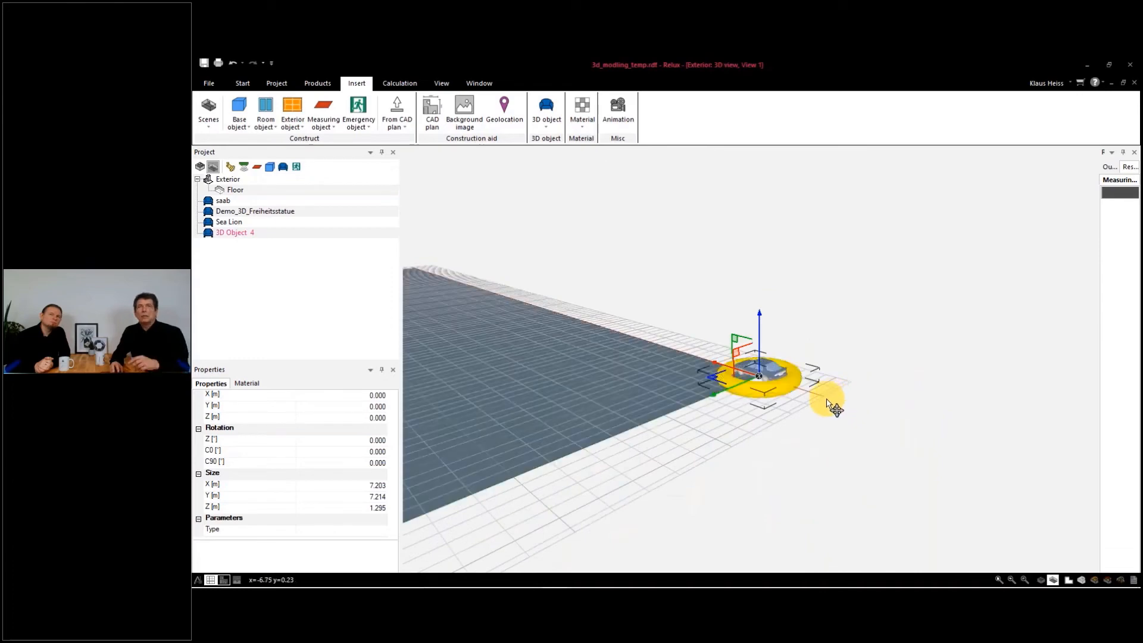
Move the yellow torus away from the saab car onto the dark floor area, then select the car.
mouse_move(836, 403)
left_mouse_down()
mouse_move(834, 423)
mouse_move(806, 416)
mouse_move(821, 414)
mouse_move(542, 423)
mouse_move(702, 422)
left_mouse_up()
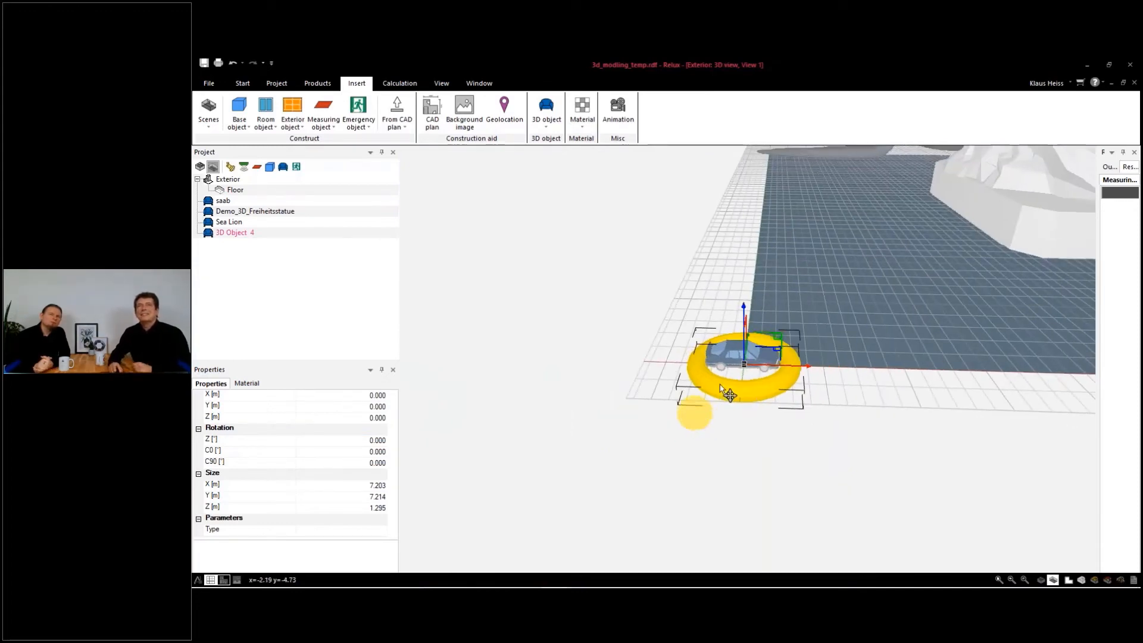
left_click_drag(780, 333, 859, 253)
left_click(748, 352)
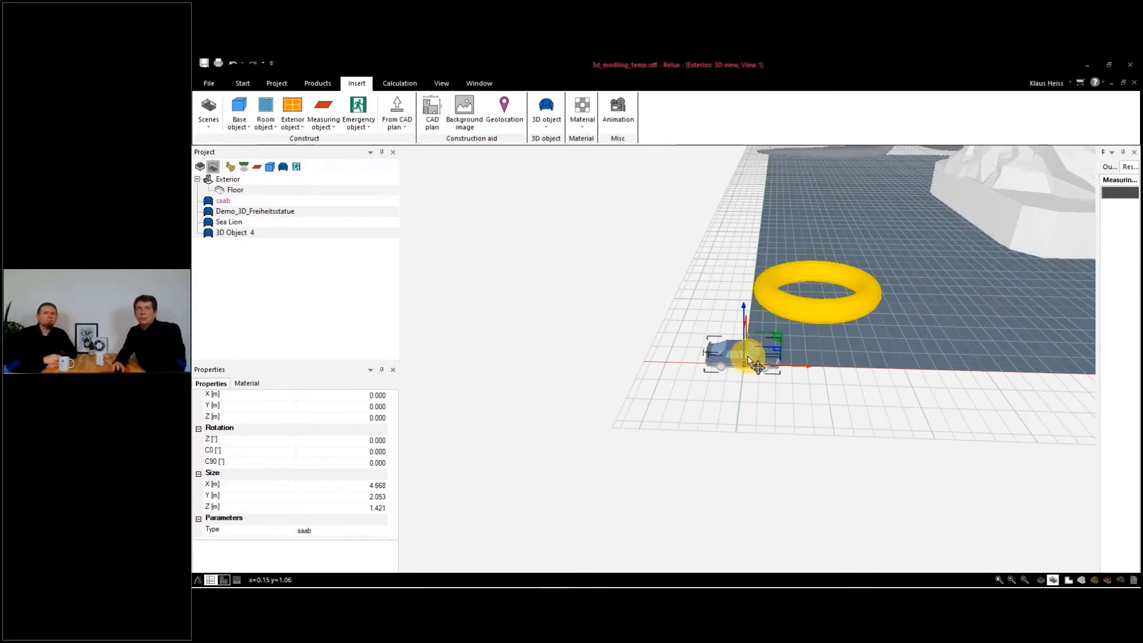
Switch back to AutoCAD, close the Relux 3D object export and show the solid modelling commands.
key("alt+Tab")
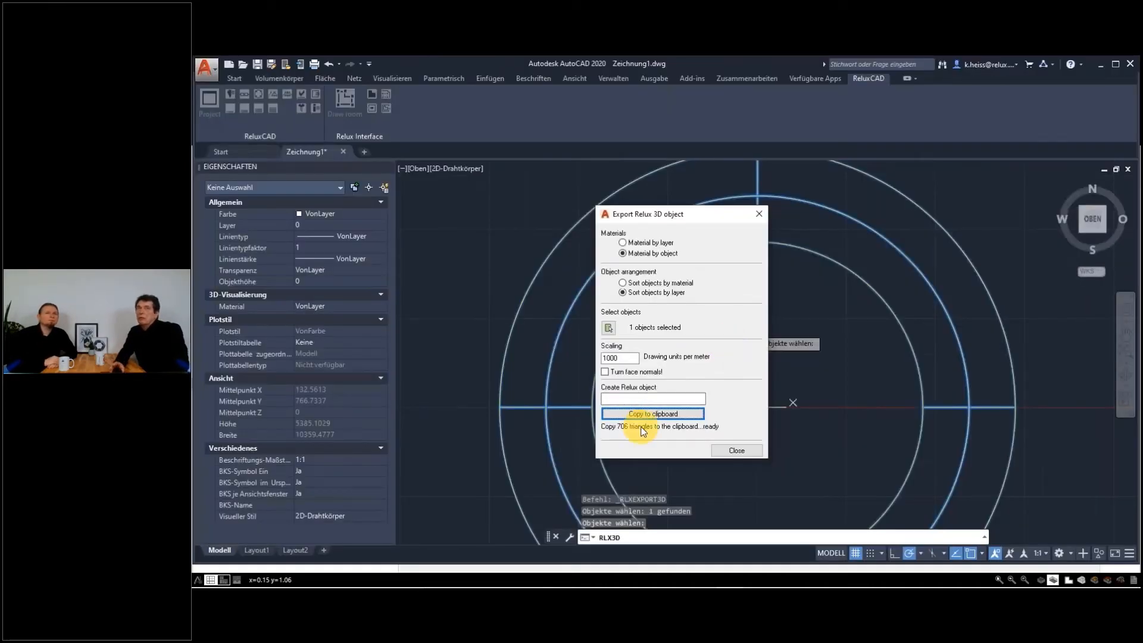
left_click(732, 451)
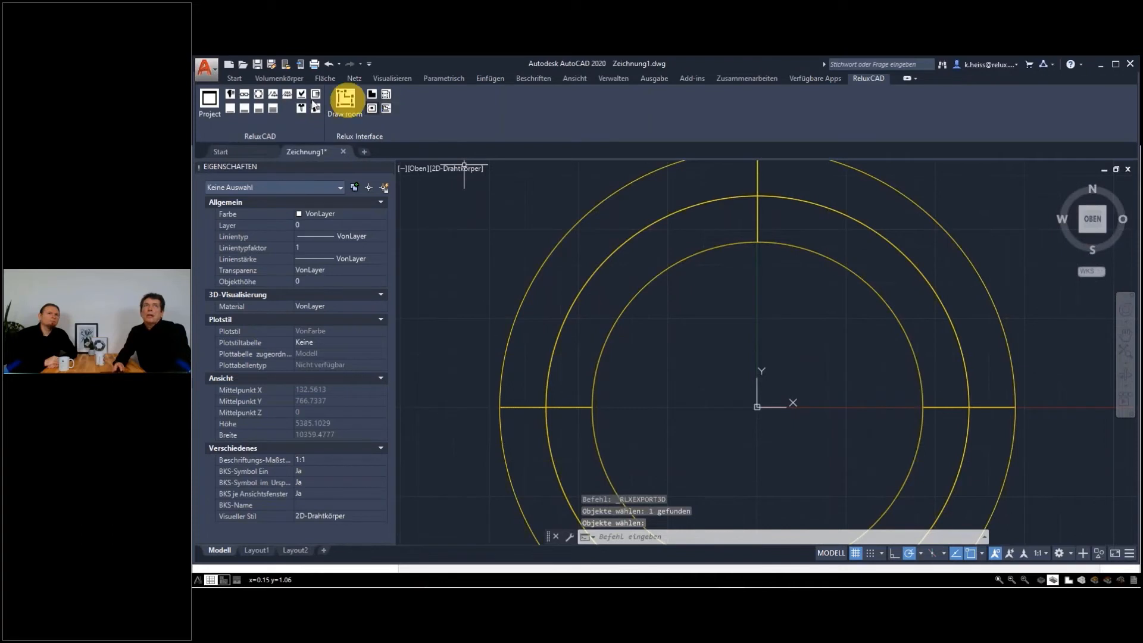
left_click(269, 78)
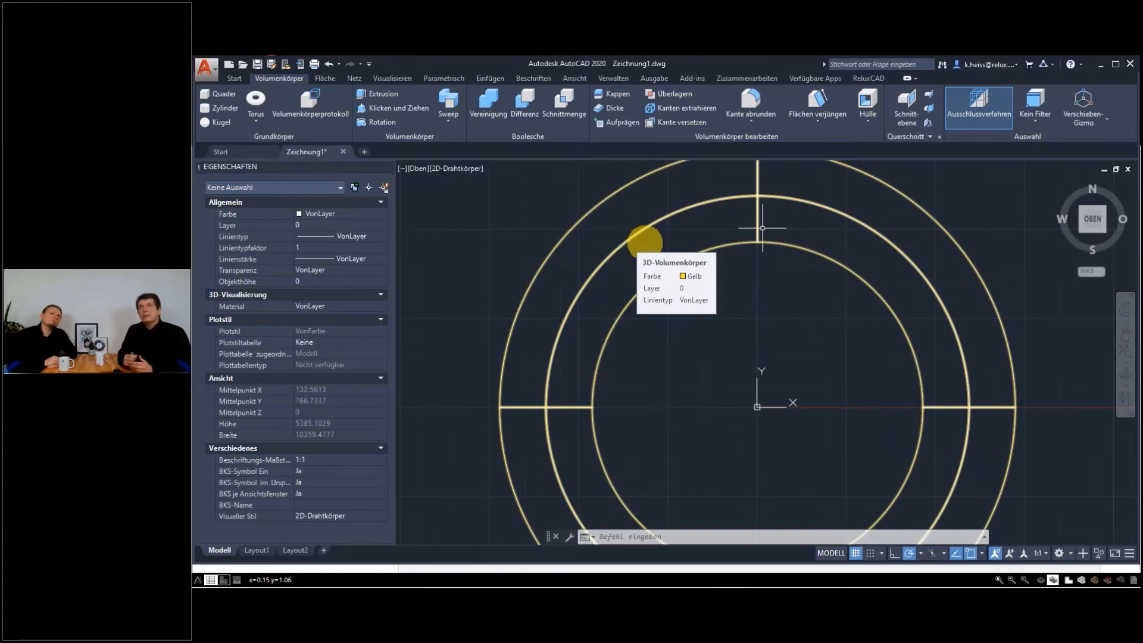
Switch to the Relux project 3d_modling_temp.rdf and view the whole scene with the car, torus, statue and sea lion.
mouse_move(555, 585)
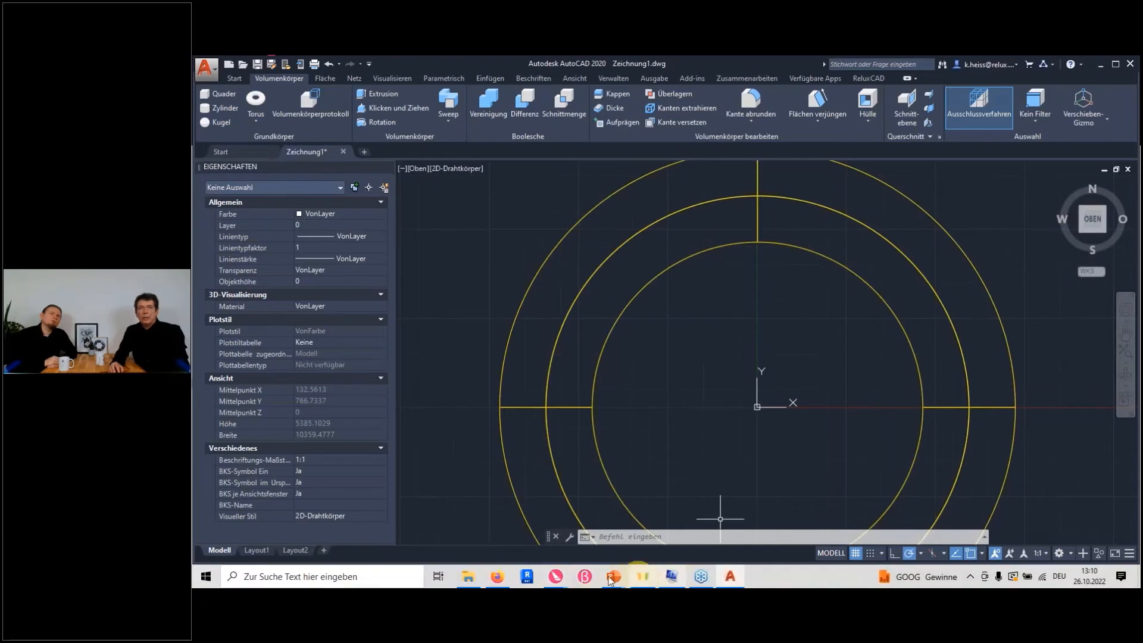
left_click(554, 580)
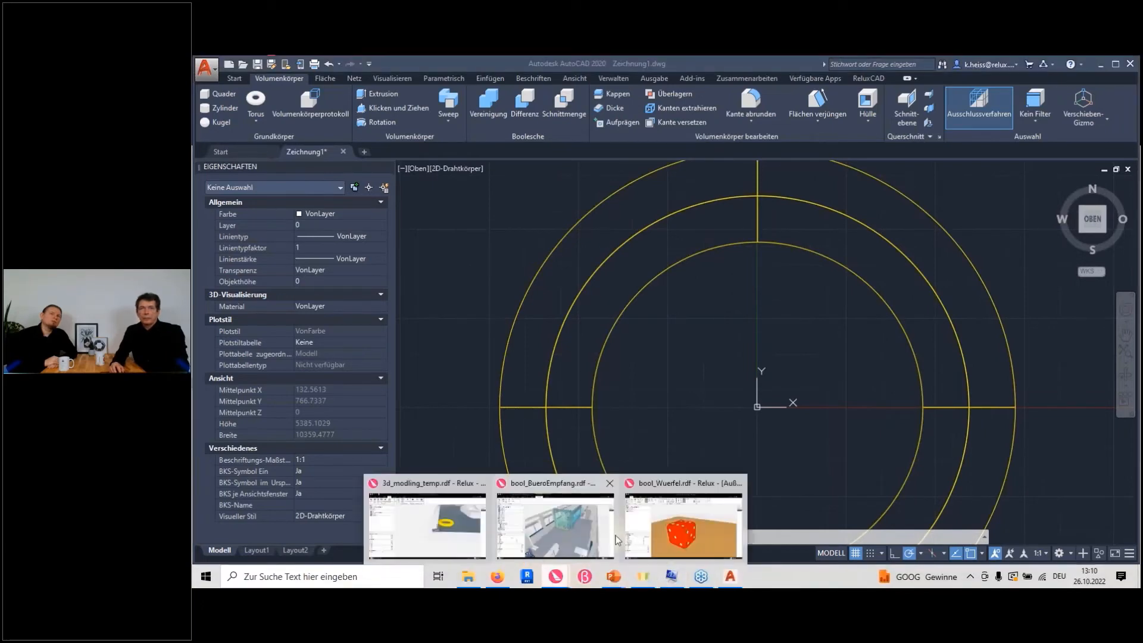
left_click(649, 534)
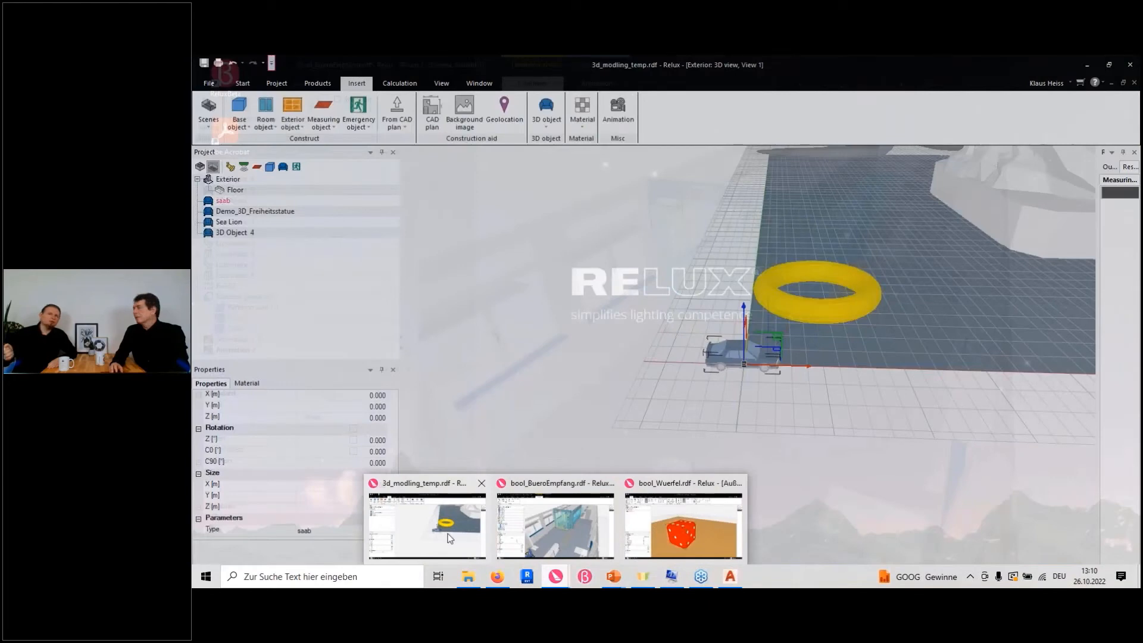
left_click(449, 536)
scroll(881, 329, "down", 2)
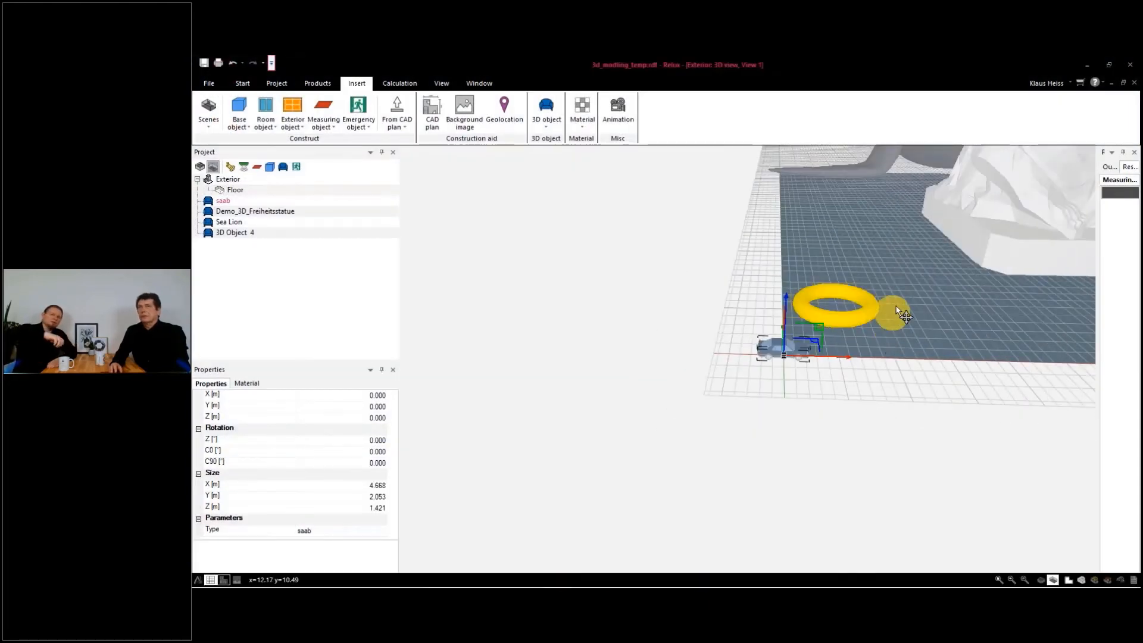
scroll(911, 304, "down", 1)
scroll(910, 298, "down", 4)
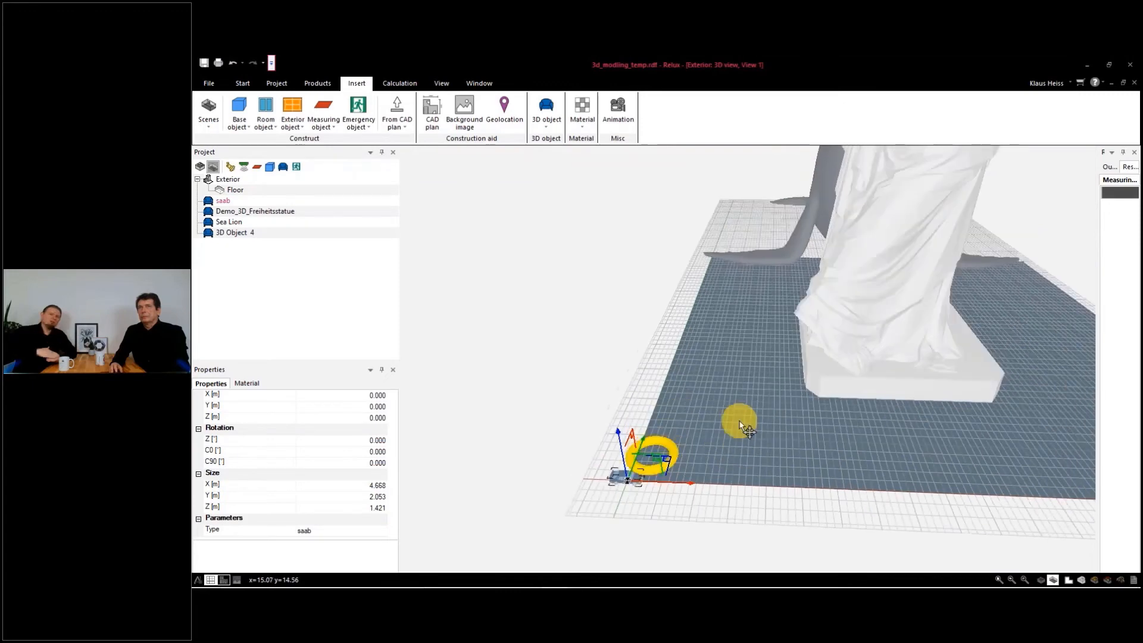
middle_click_drag(888, 349, 752, 338)
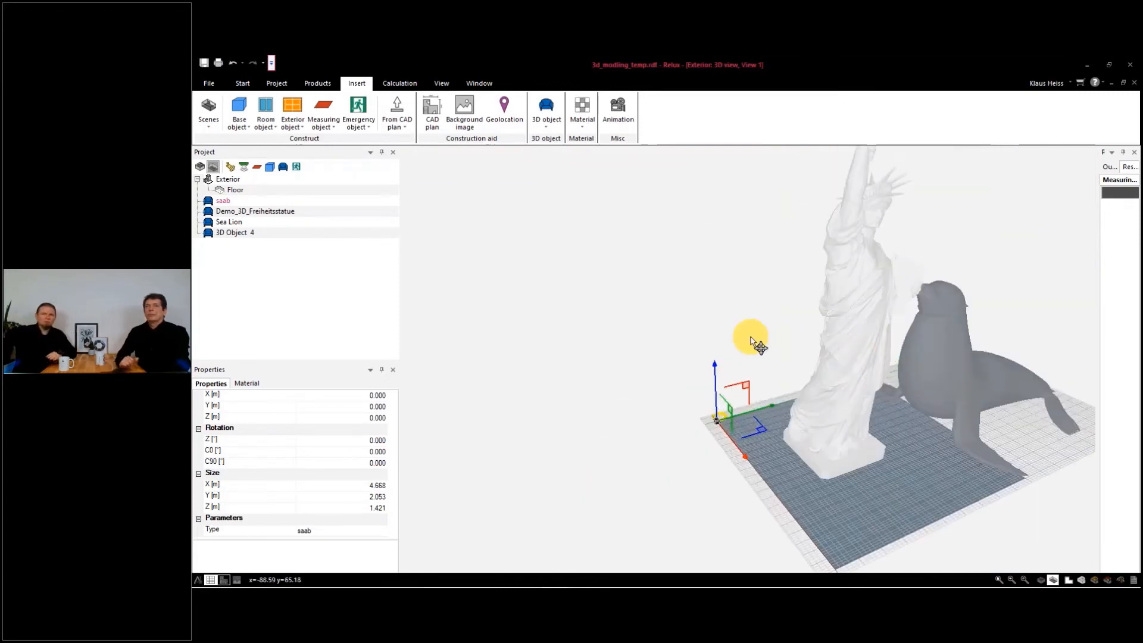